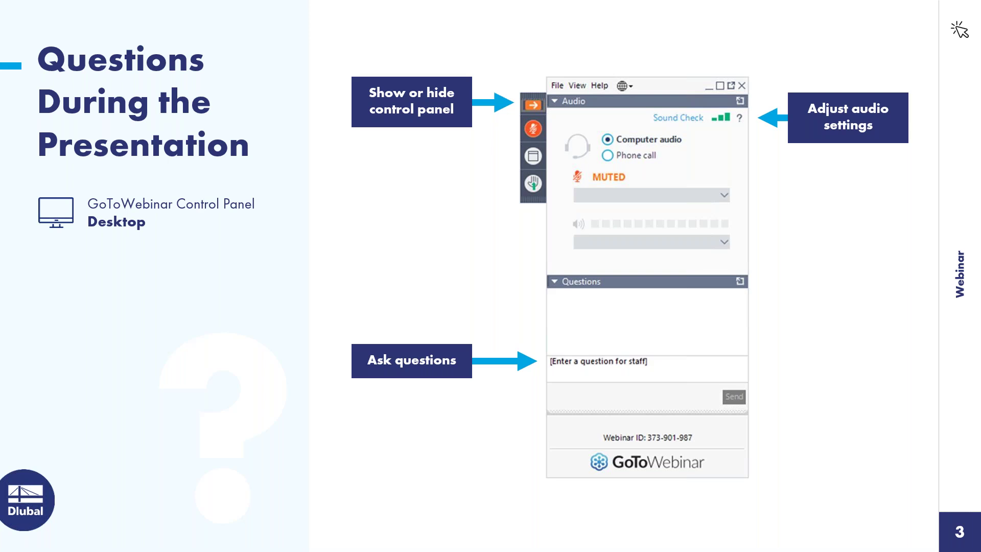
key(Right)
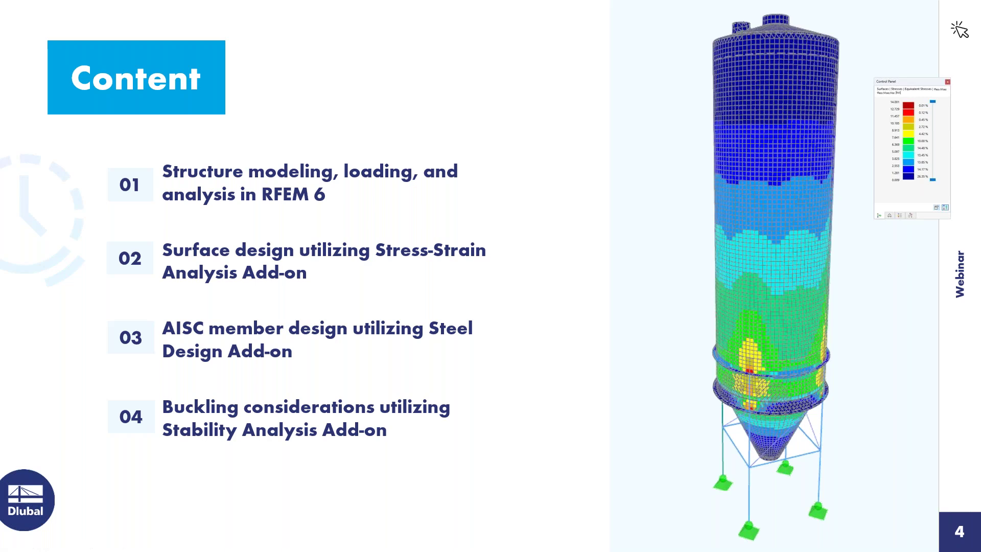
Switch to RFEM and review the available add-ons in the base data of the Silo Webinar - Start model.
key(super+Tab)
click(536, 154)
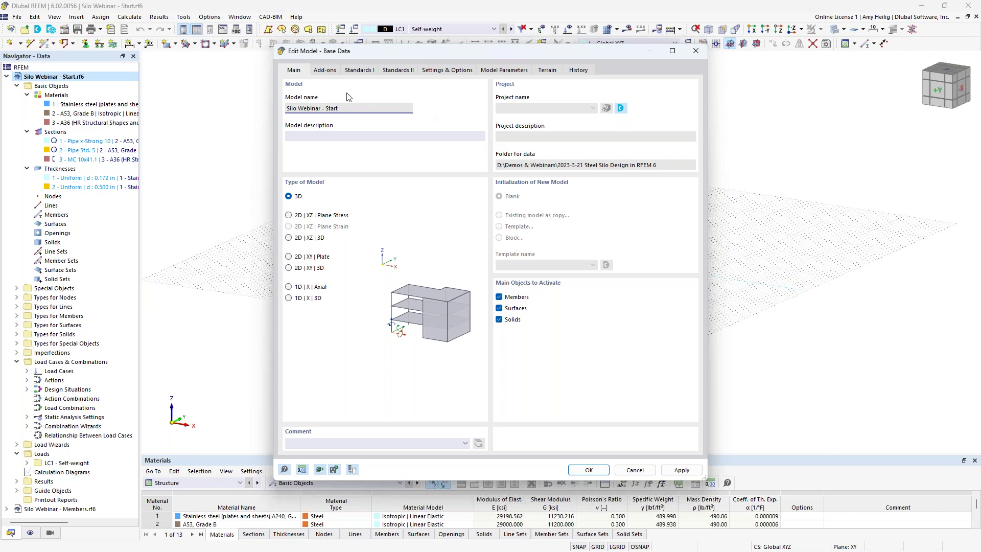
click(333, 74)
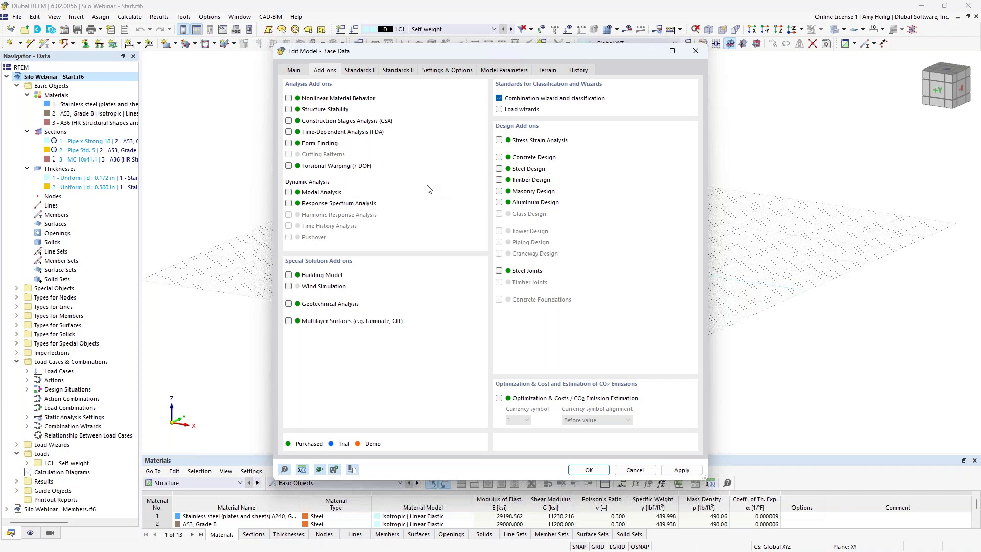
Review the standard groups and ASCE 7 editions for load combinations, and close the base data without changes.
click(364, 71)
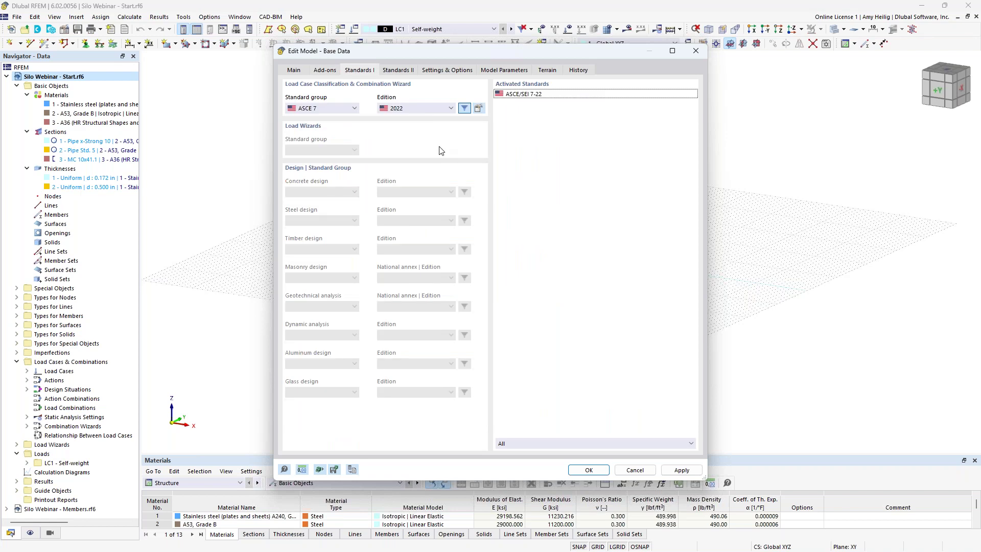
click(348, 109)
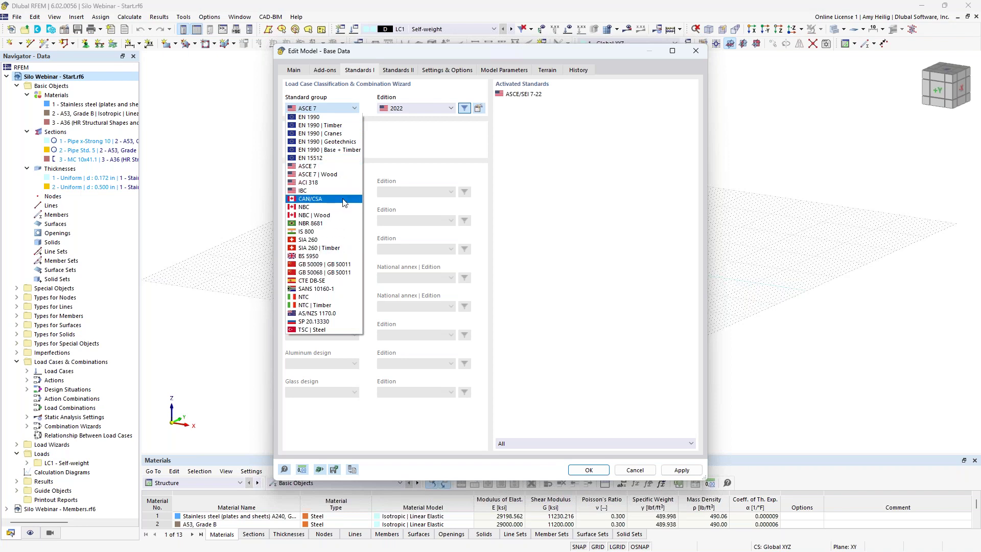
click(418, 135)
click(426, 109)
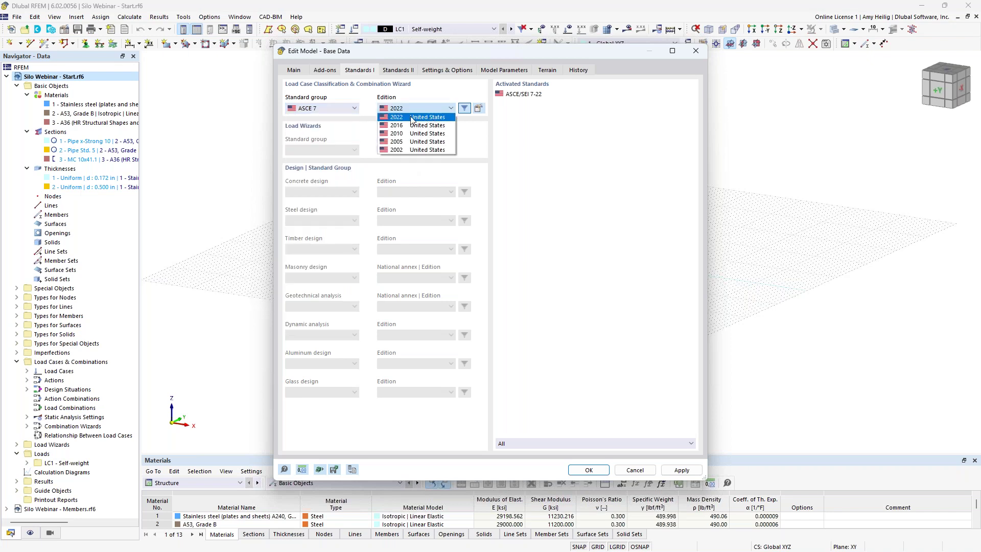
click(487, 136)
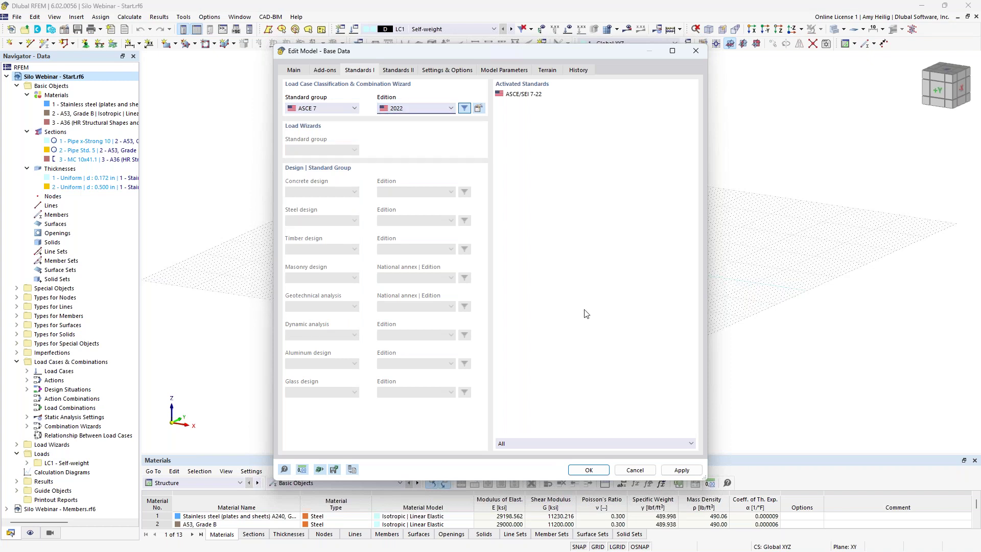
click(634, 470)
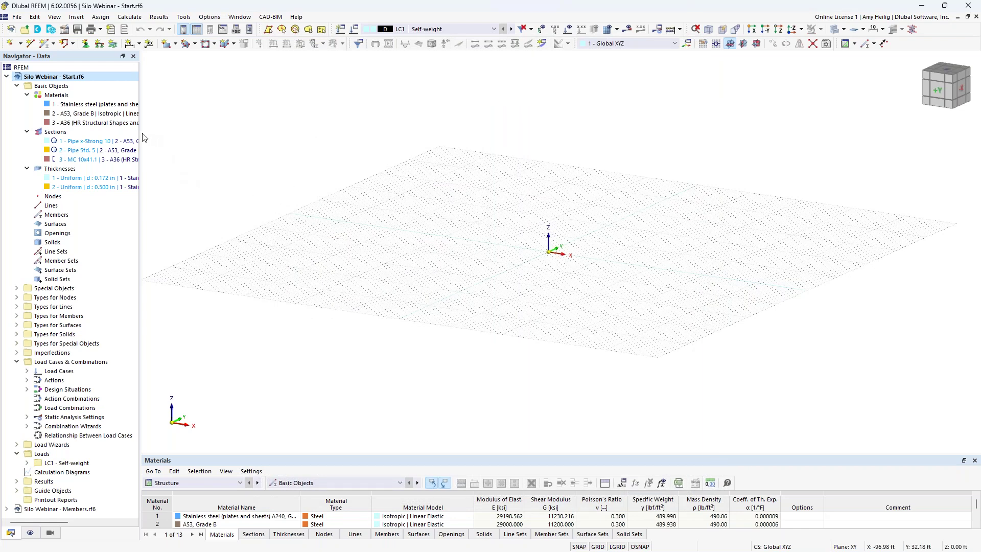
Widen the navigator to read the predefined materials, sections and thicknesses, and collapse their lists.
drag(145, 130, 187, 130)
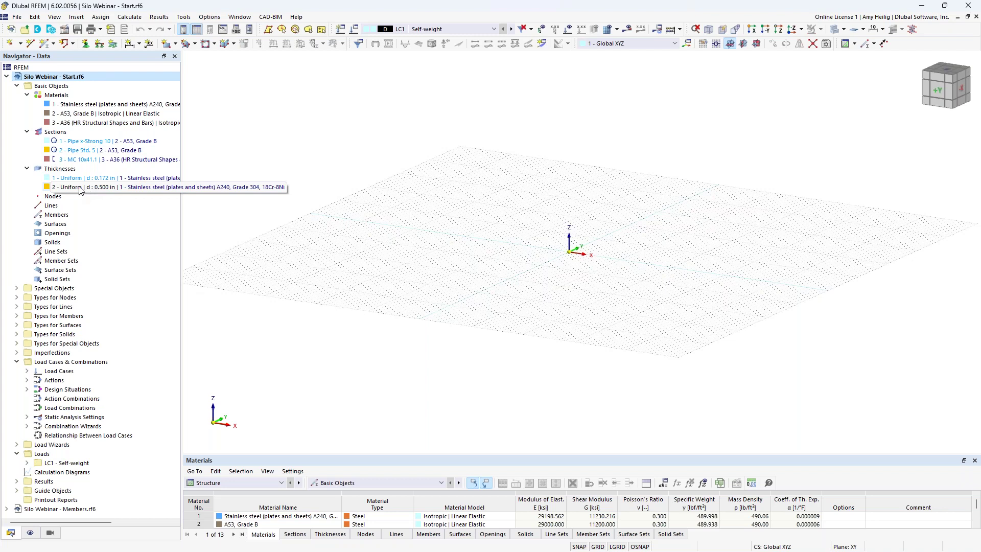
click(27, 169)
click(27, 132)
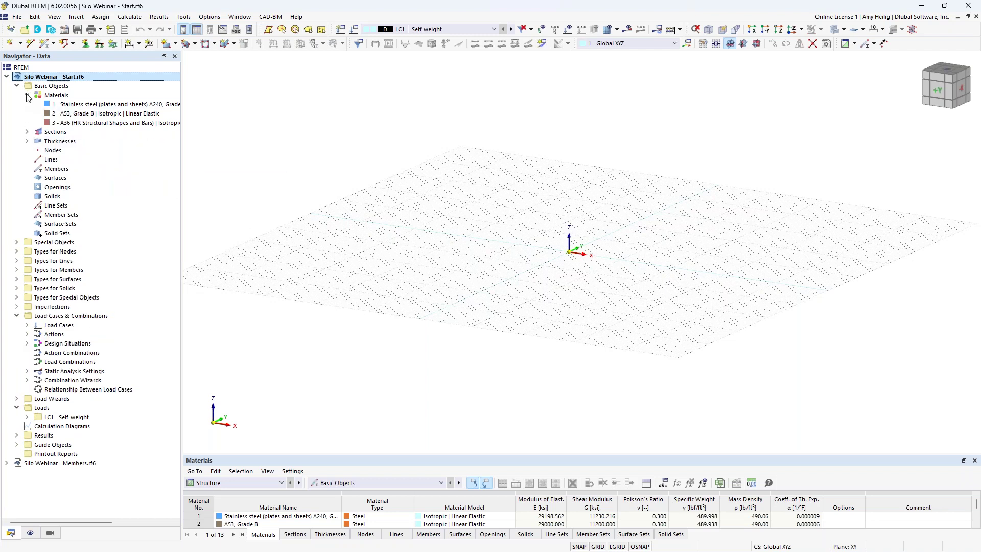
click(27, 95)
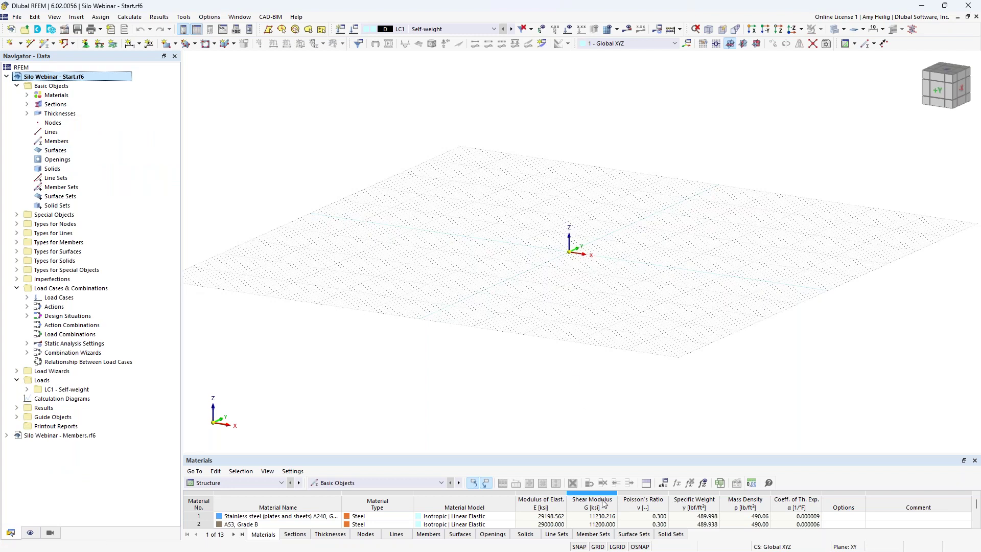
Set the Z origin of the work plane to 61 ft.
right_click(598, 547)
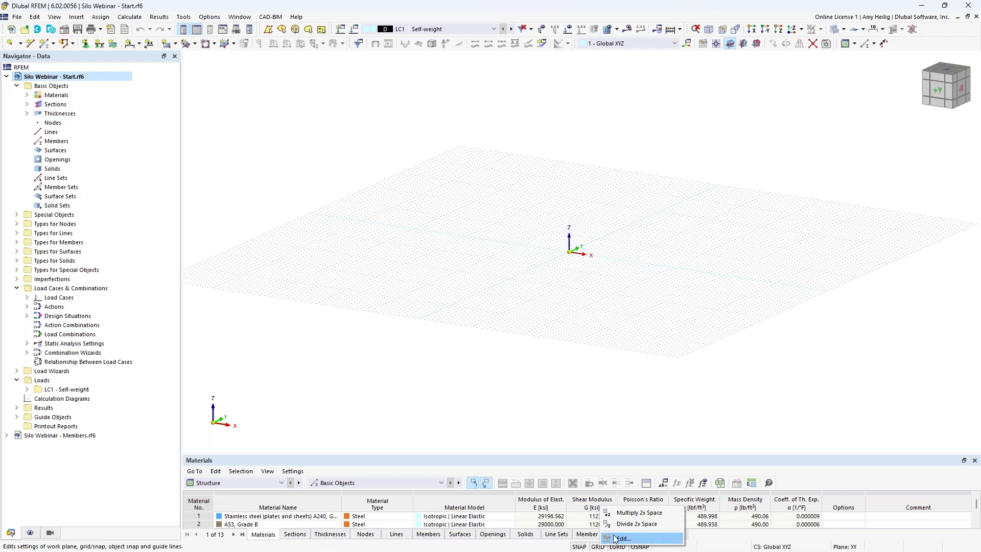
click(621, 538)
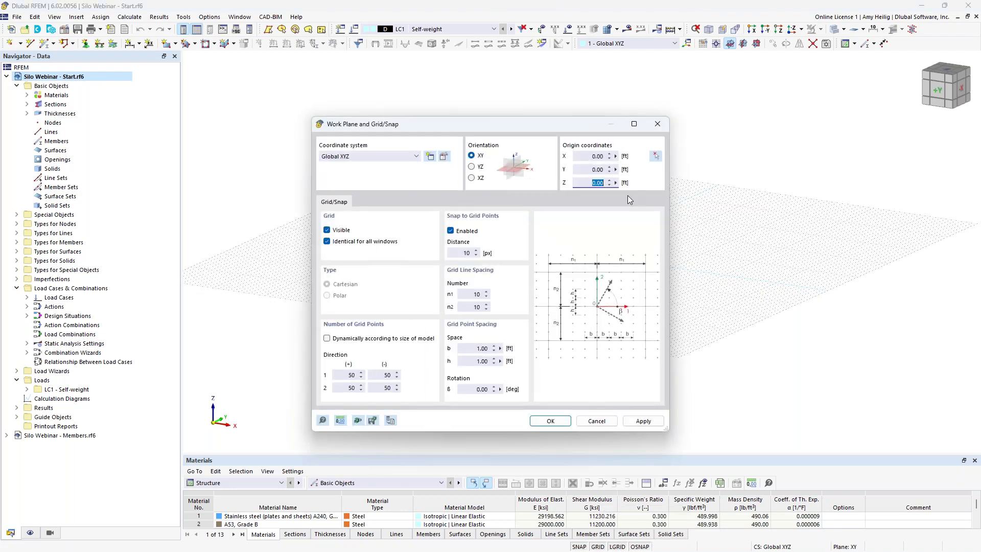
text(61)
click(551, 421)
Draw a circle of 1.5 ft radius centred on the work plane origin at Z 61 ft.
middle_drag(597, 174, 585, 307)
scroll(556, 193, up, 2)
scroll(556, 193, up, 2)
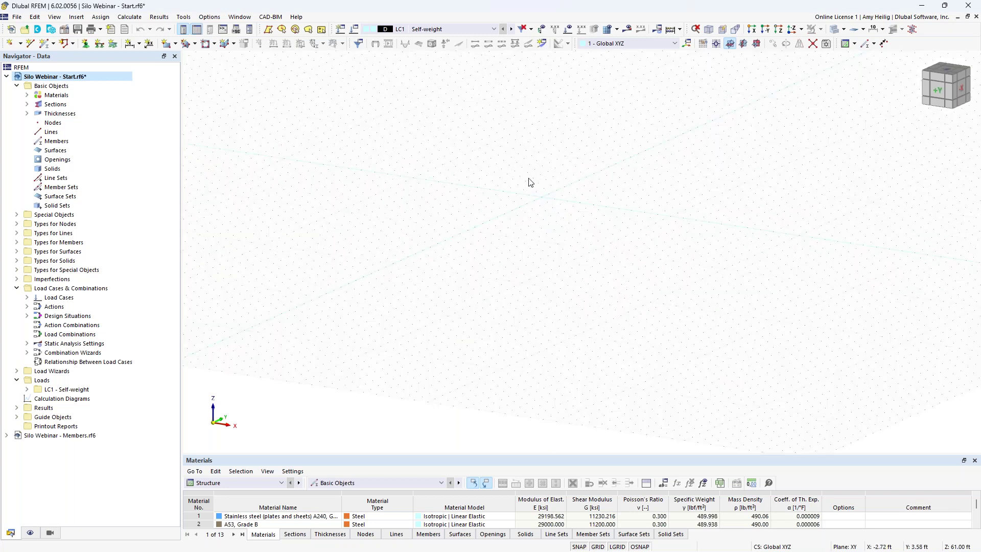
click(30, 45)
click(89, 113)
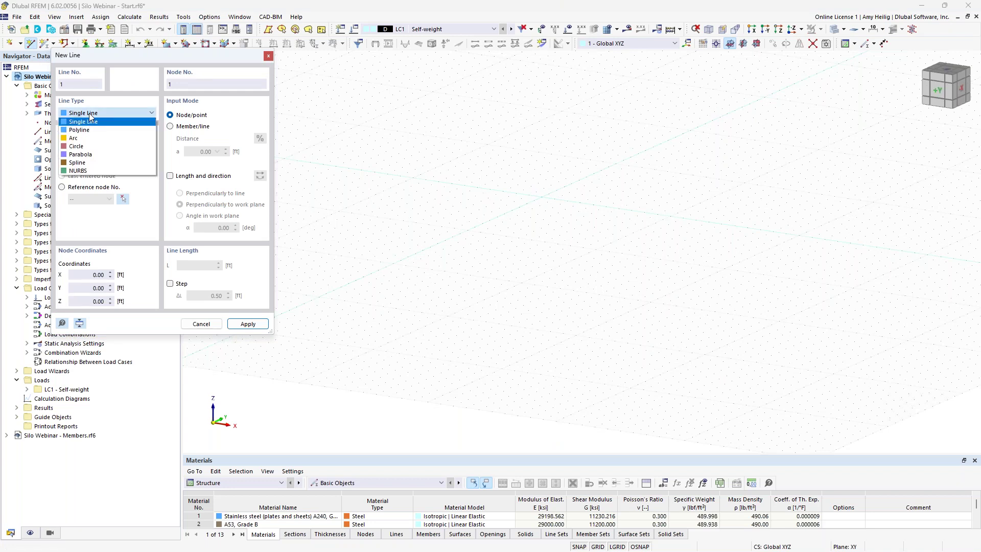
click(91, 146)
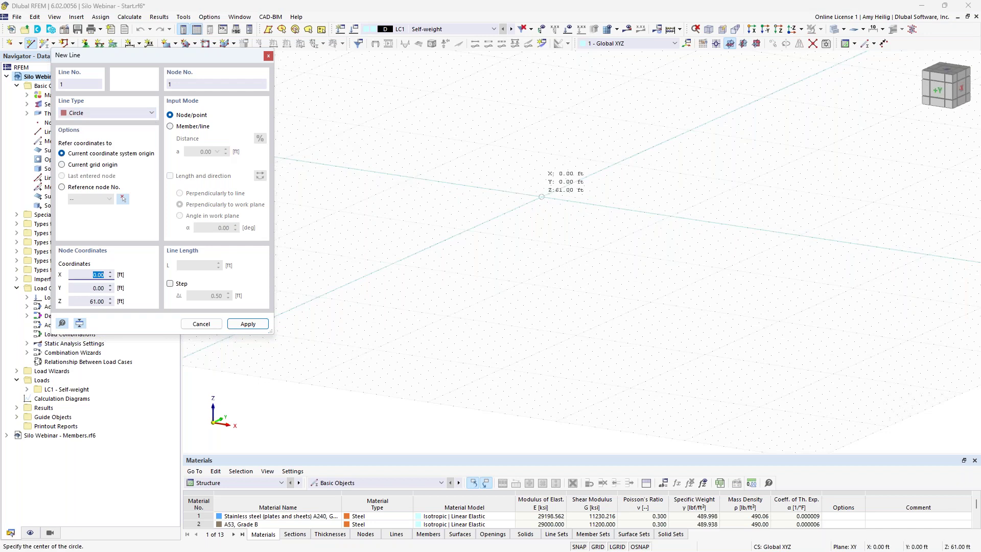
click(541, 196)
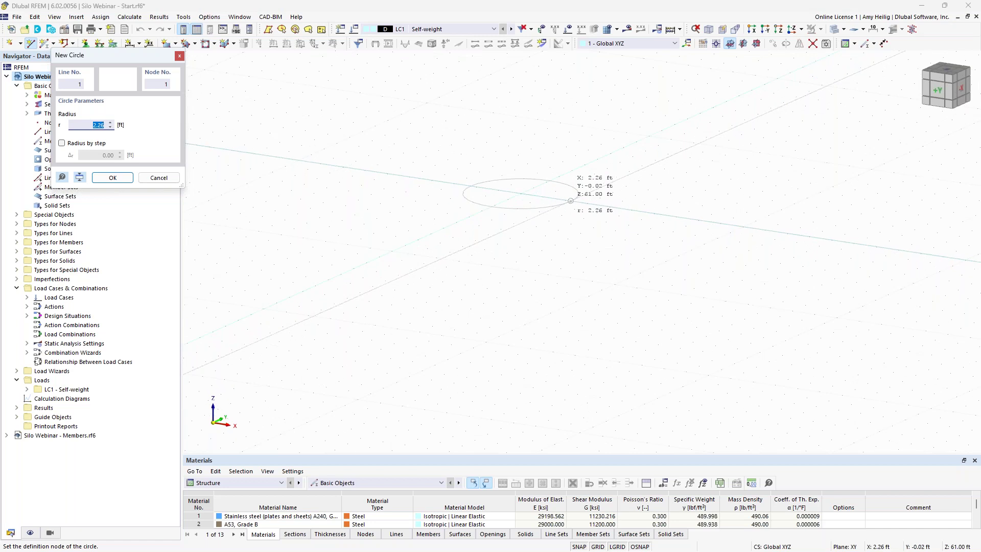
text(1.5)
key(Return)
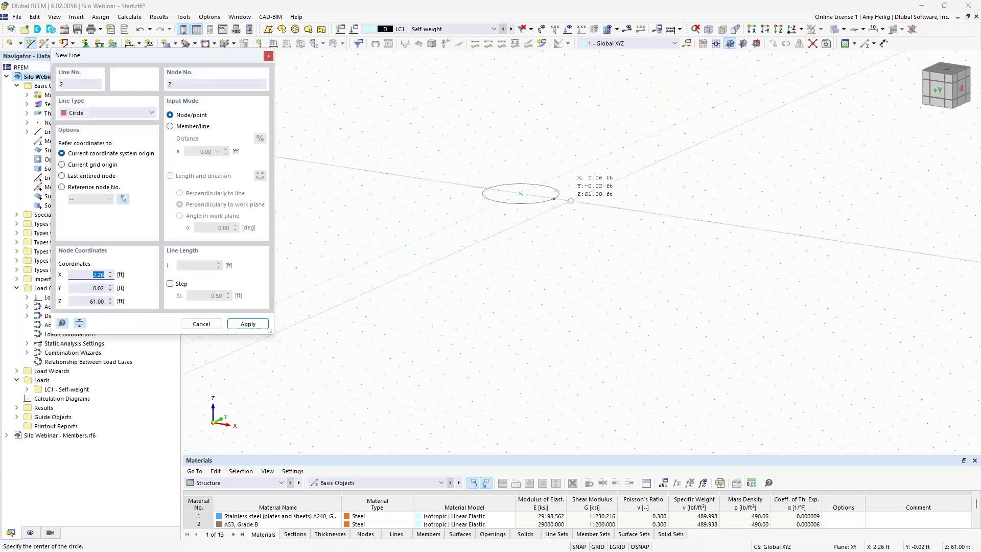
key(Escape)
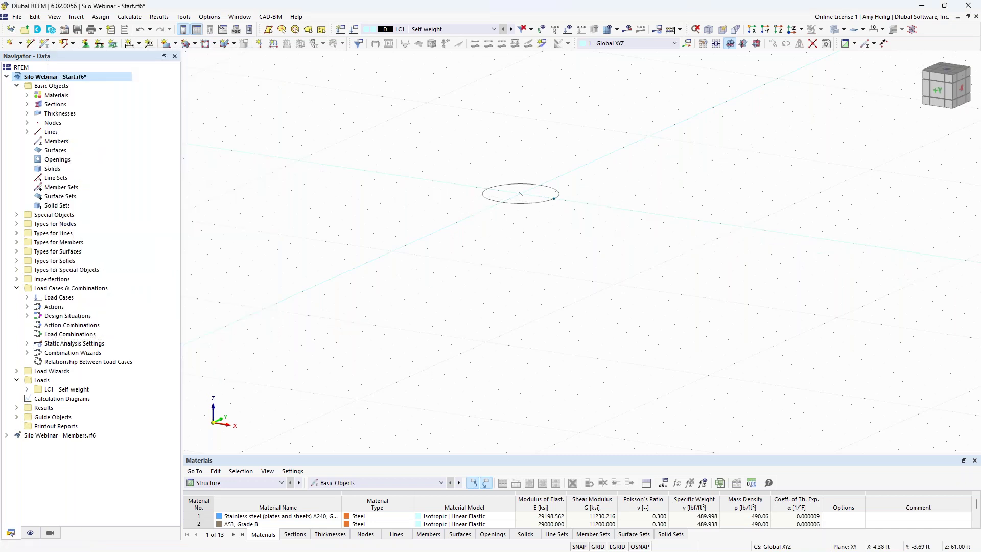
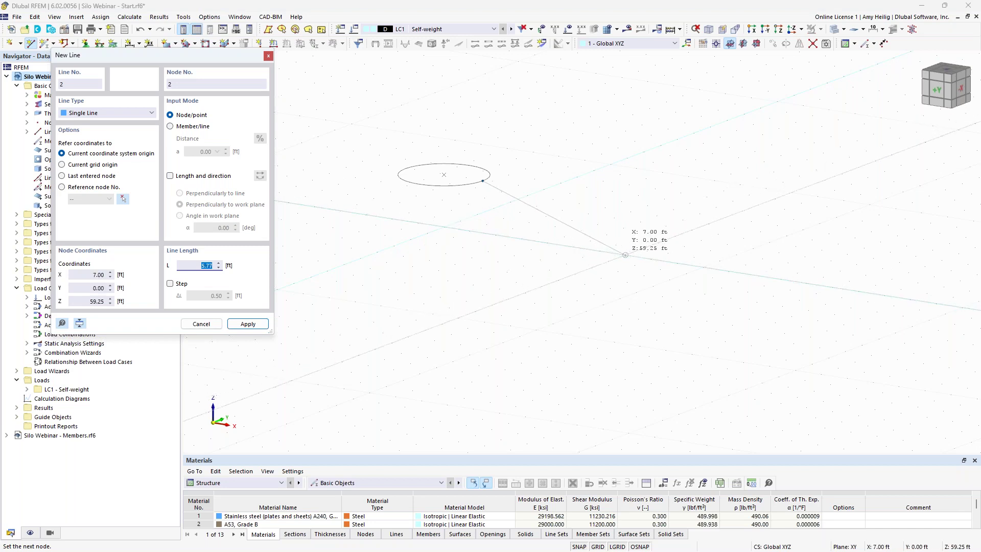
Draw a single line from the circle's node to the point X 7.00, Y 0.00, Z 59.25 ft.
click(625, 254)
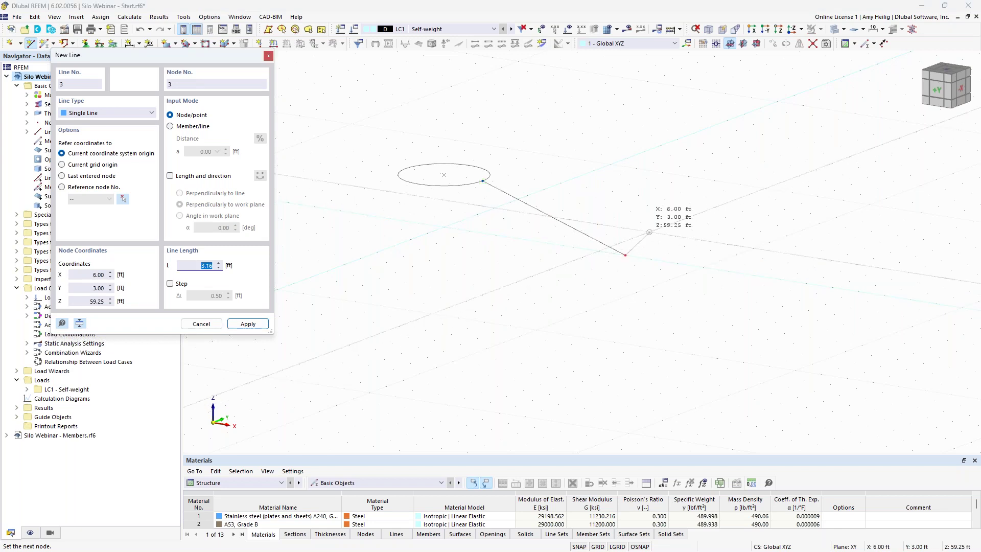
key(Escape)
key(Escape)
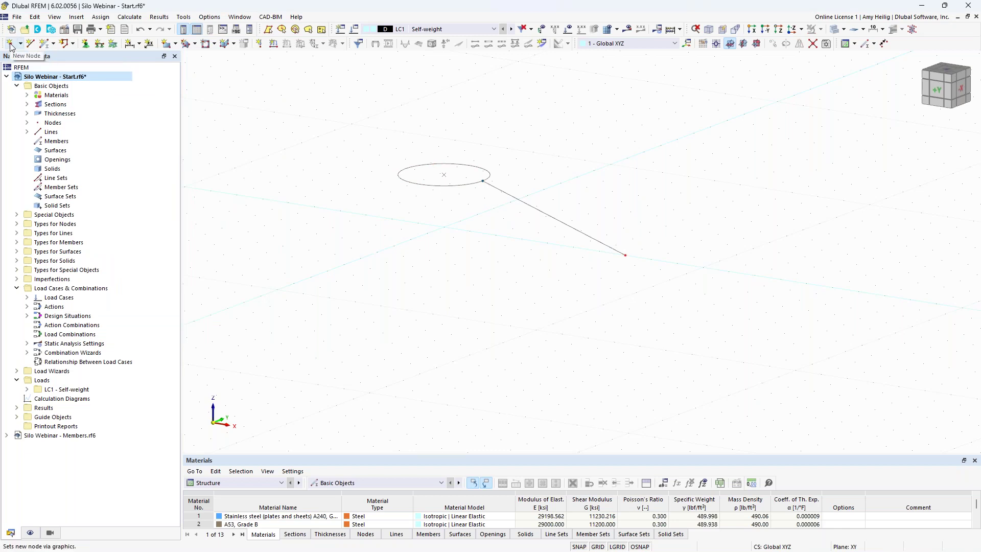
Create a node at X 7.17, Y 0, Z 59.17 ft.
click(10, 44)
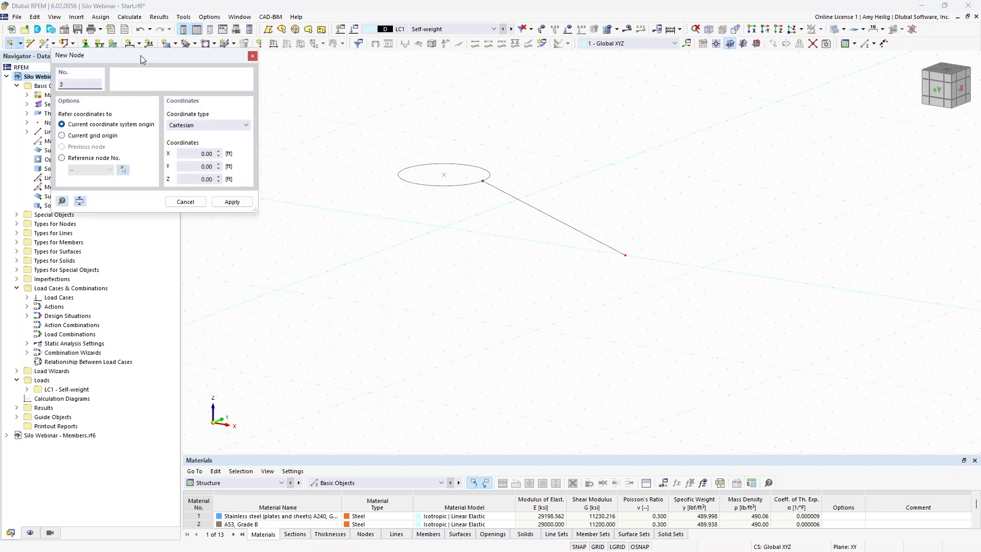
drag(232, 101, 276, 127)
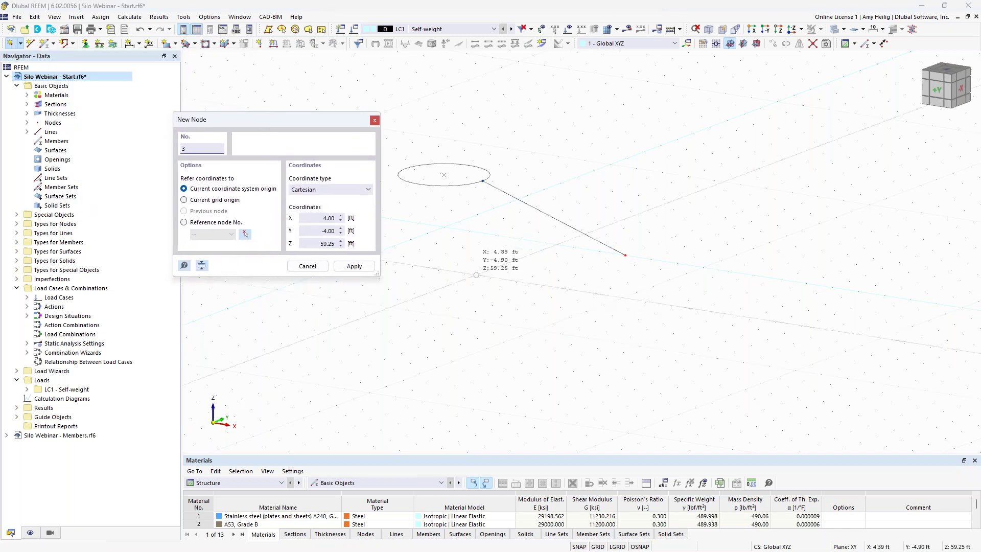
click(335, 218)
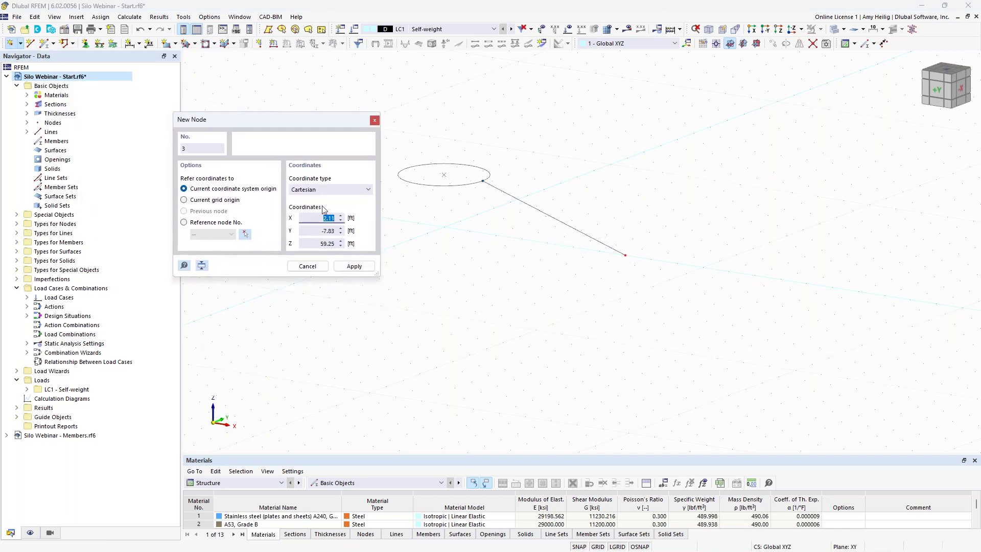
text(7.17)
key(Tab)
text(0)
key(Tab)
text(59.17)
key(Return)
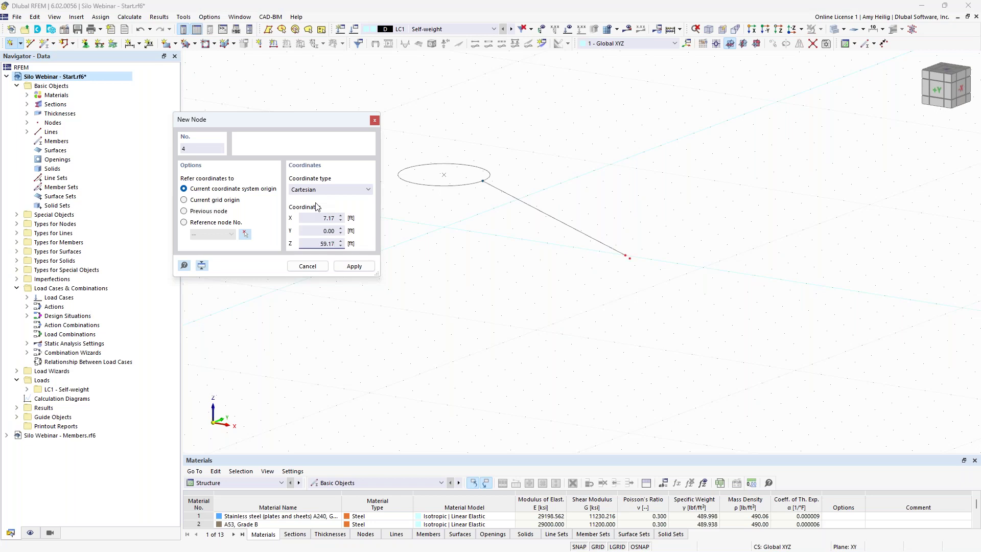
Create a node at X 7.25, Y 0, Z 59 ft.
scroll(636, 248, up, 3)
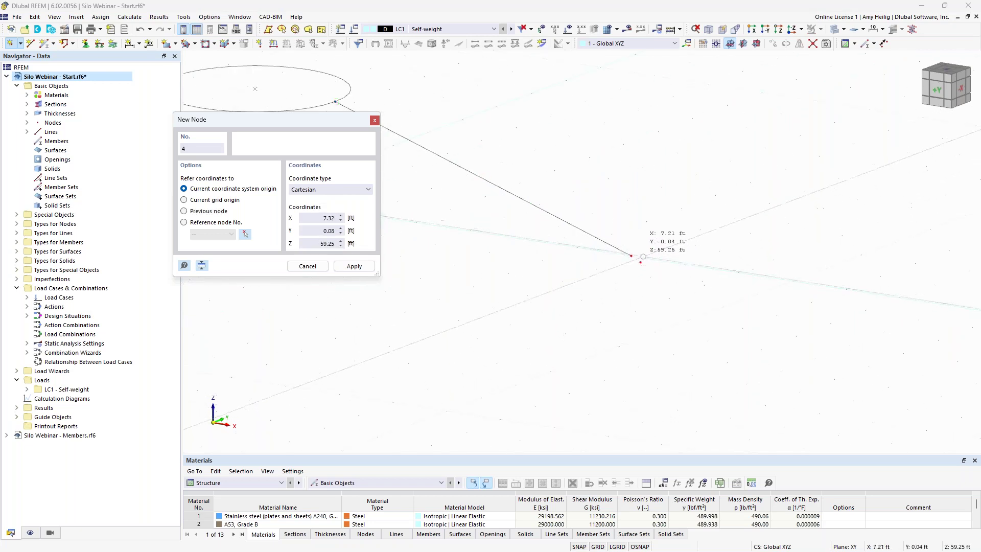
click(346, 218)
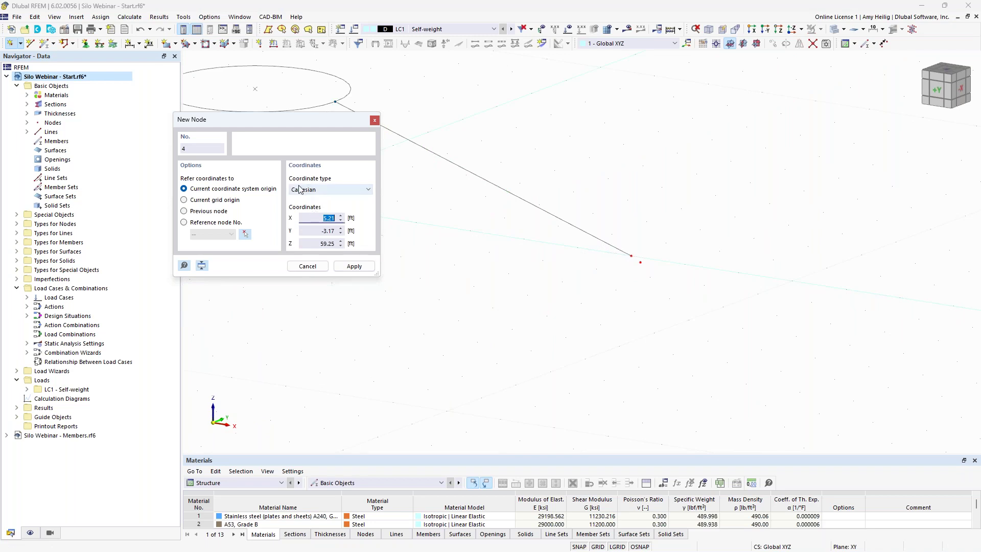
text(7.25)
key(Tab)
text(0)
key(Tab)
text(59)
key(Return)
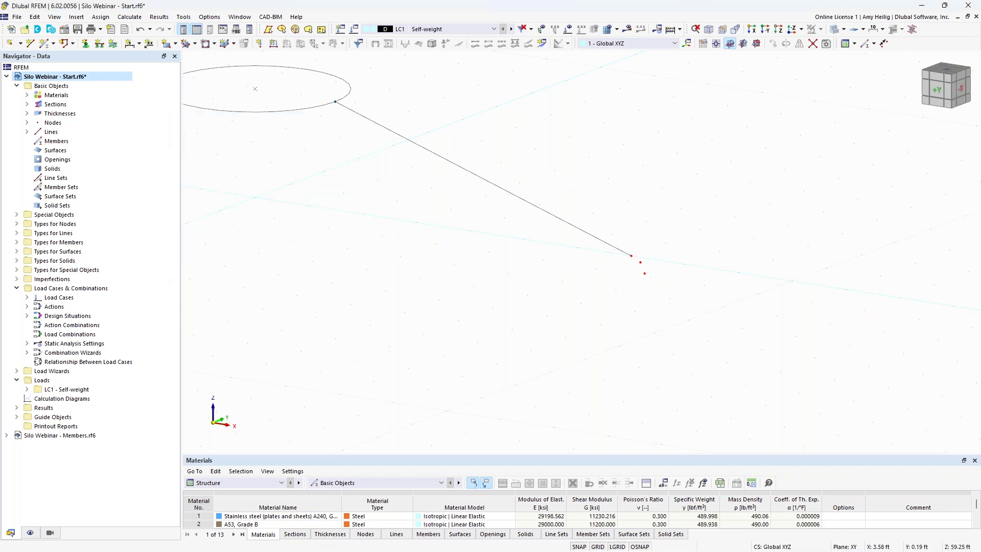
Narrow the navigator and draw an arc from the sloped line's lower end through the two new nodes.
middle_drag(481, 244, 512, 272)
scroll(643, 296, down, 1)
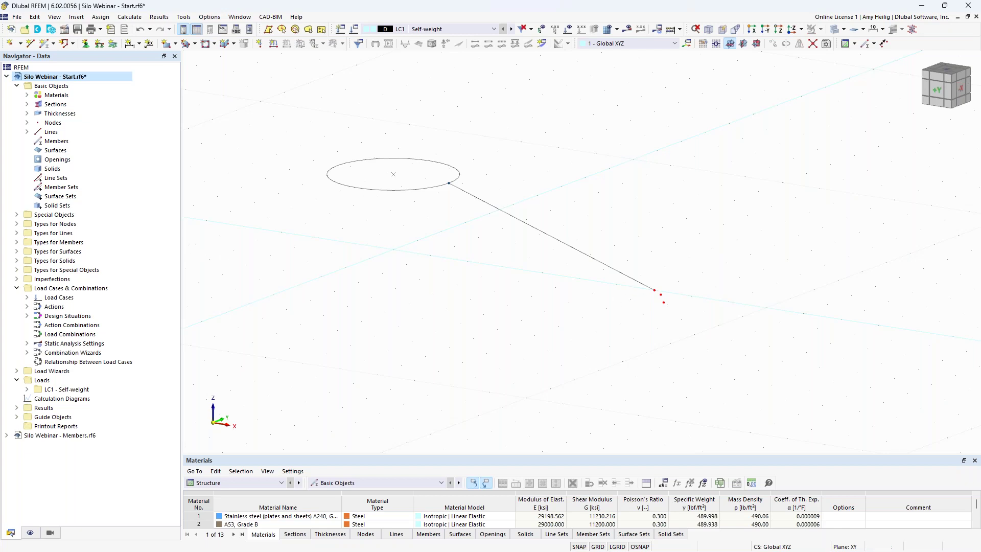
drag(180, 242, 144, 204)
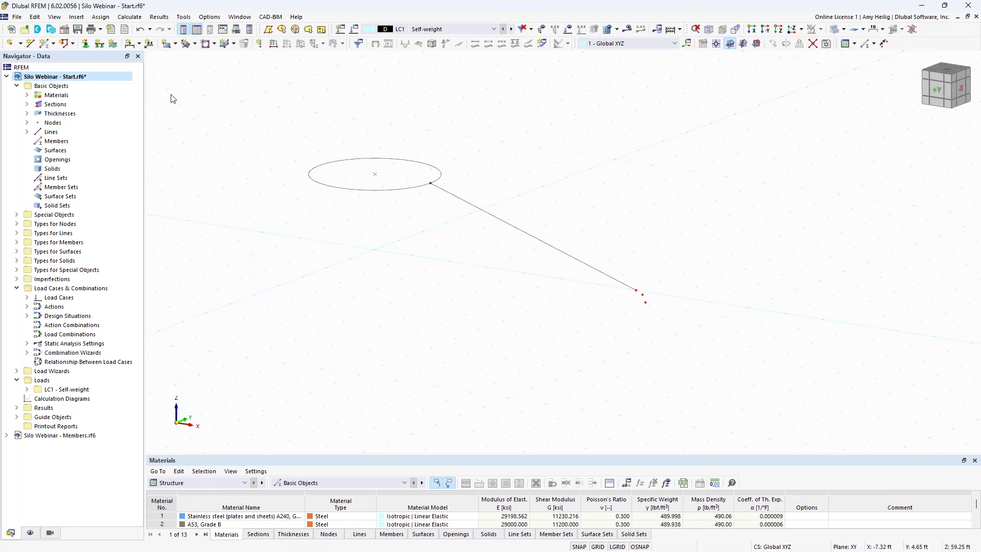
click(30, 44)
click(103, 113)
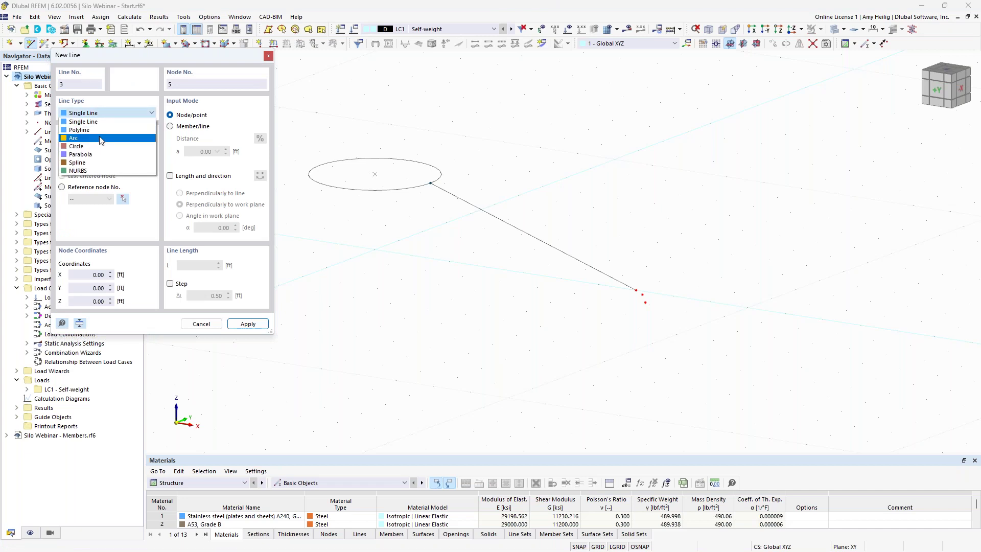
click(100, 138)
scroll(663, 311, up, 5)
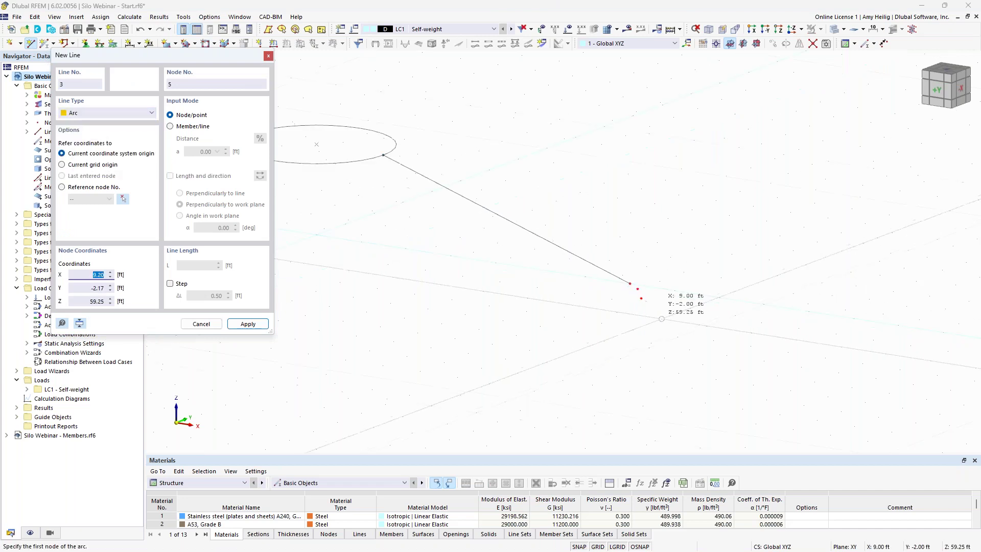
click(609, 258)
click(609, 259)
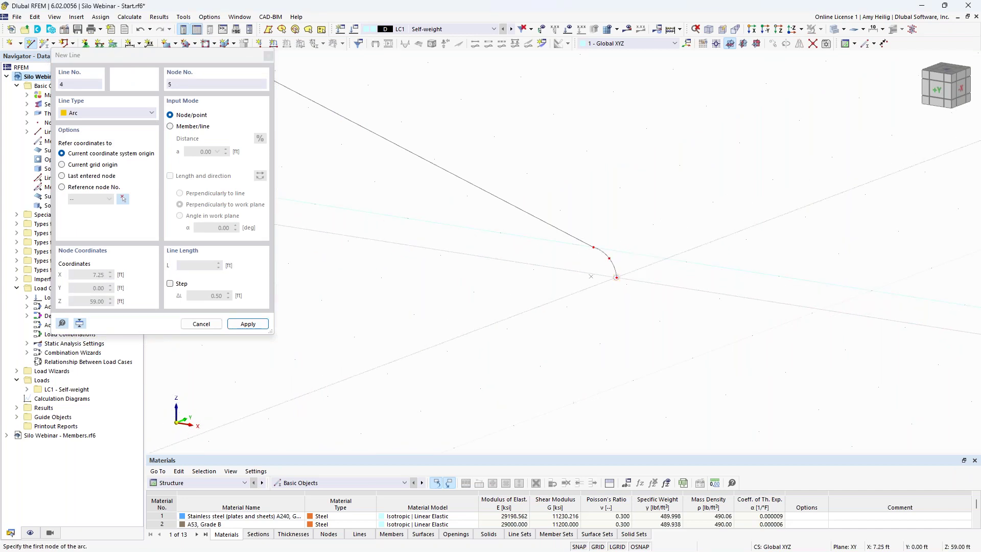
key(Escape)
Select the sloped line and edge arc, and set up a rotation that creates copies in two steps at 180°.
scroll(699, 248, down, 2)
drag(697, 295, 559, 172)
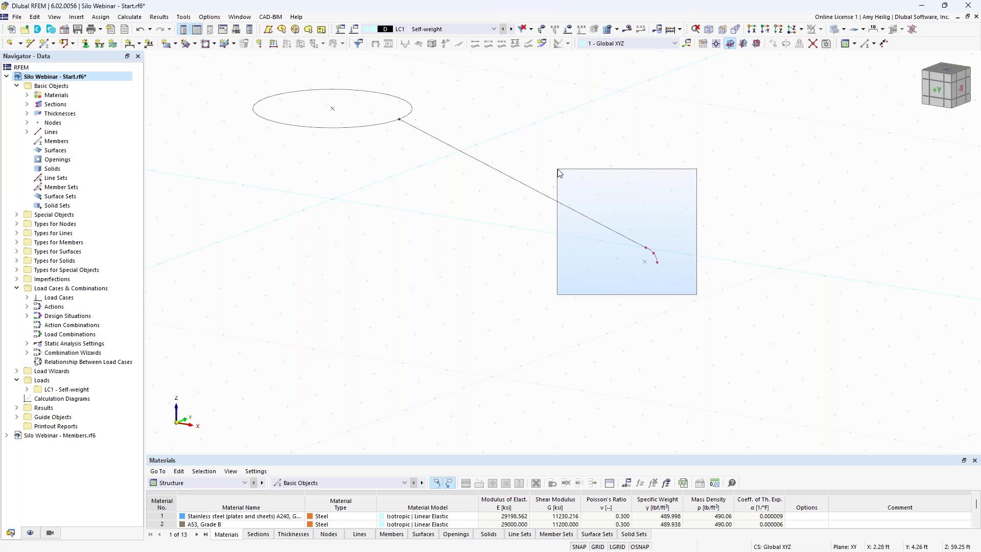
drag(559, 172, 559, 172)
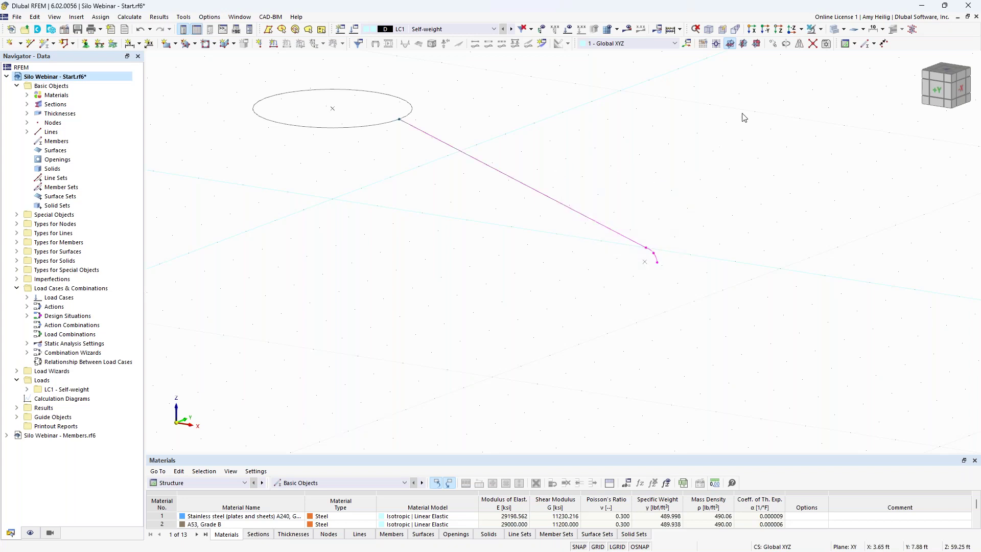
click(787, 45)
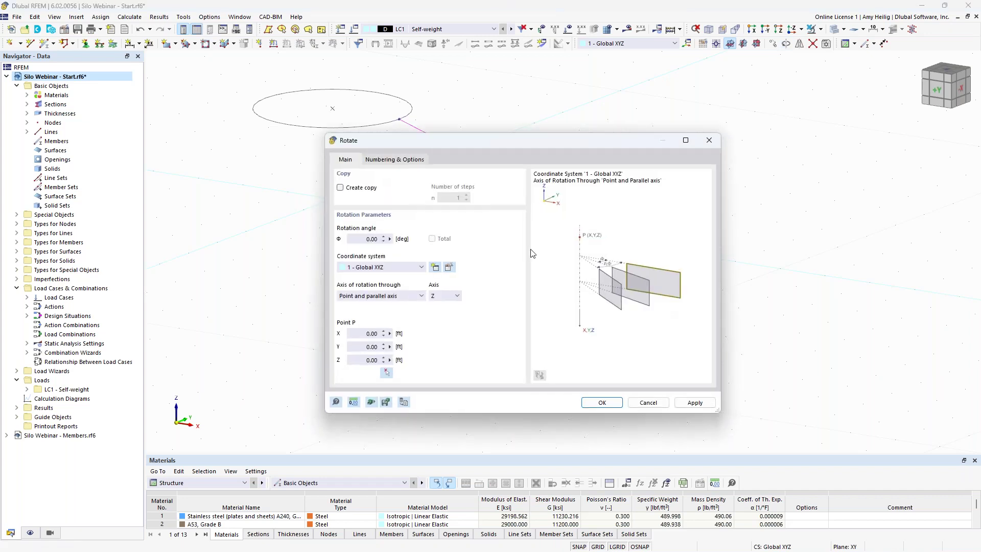
click(341, 188)
click(467, 195)
click(373, 238)
text(180)
Enable step links joining lines with surfaces, using a standard 0.172 in stainless steel A240 Grade 304 surface as the template.
click(402, 162)
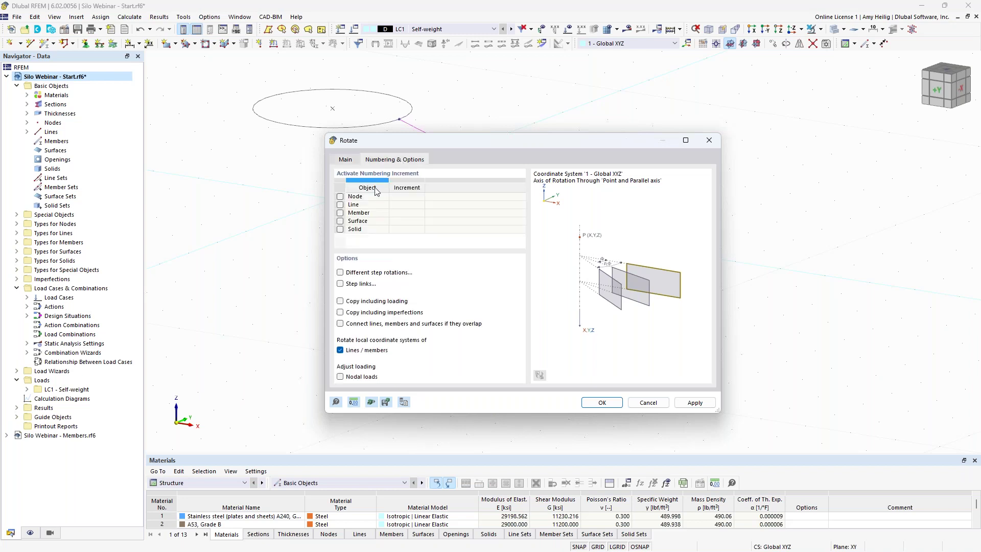
click(341, 285)
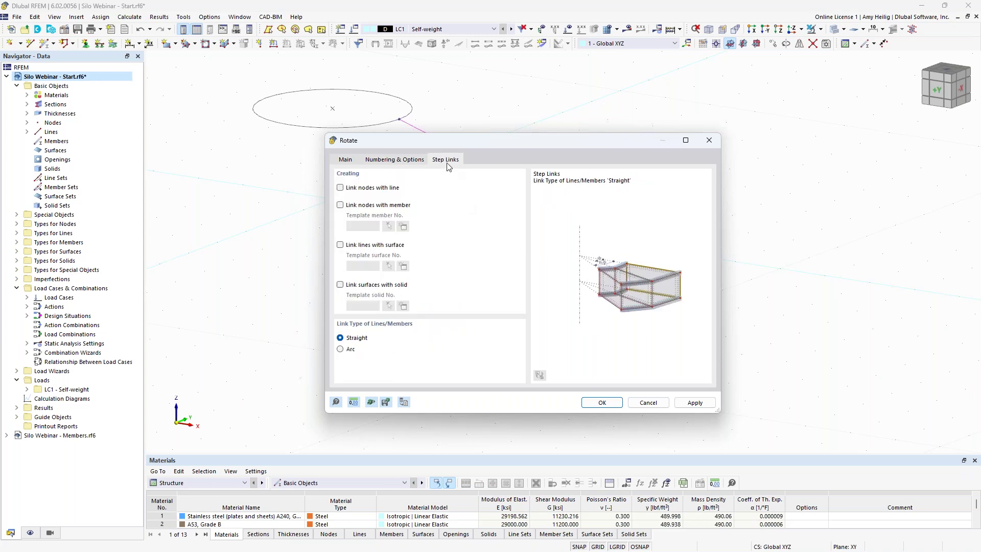
click(340, 246)
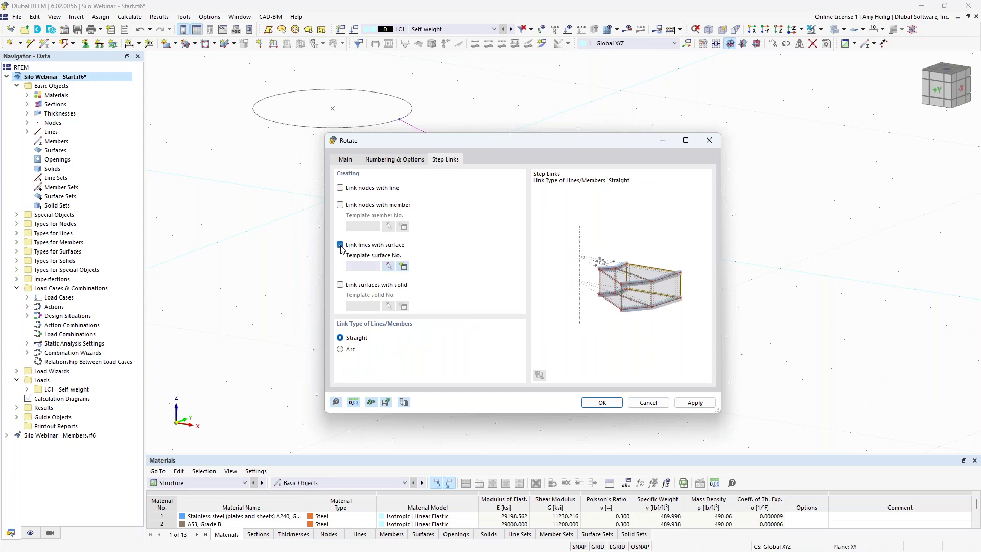
click(404, 267)
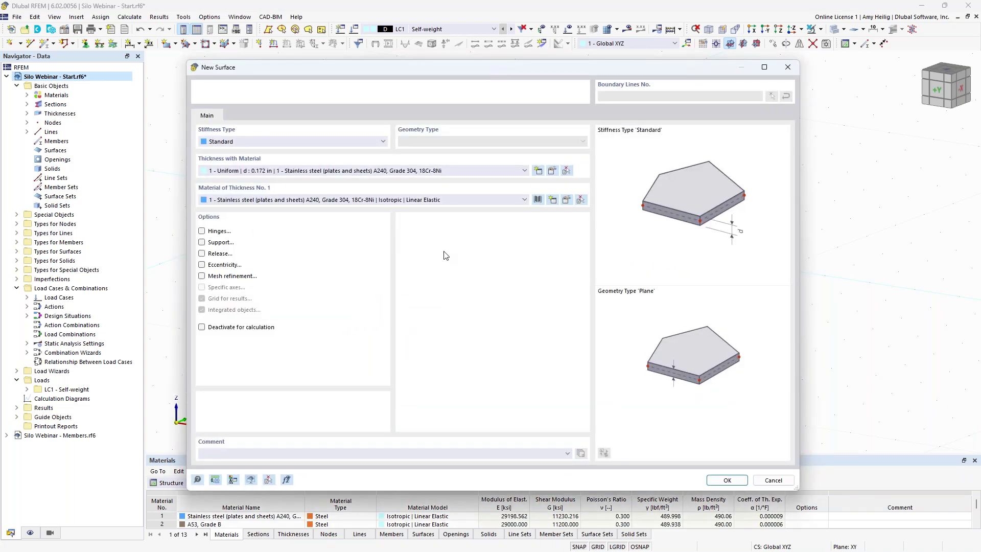
click(268, 175)
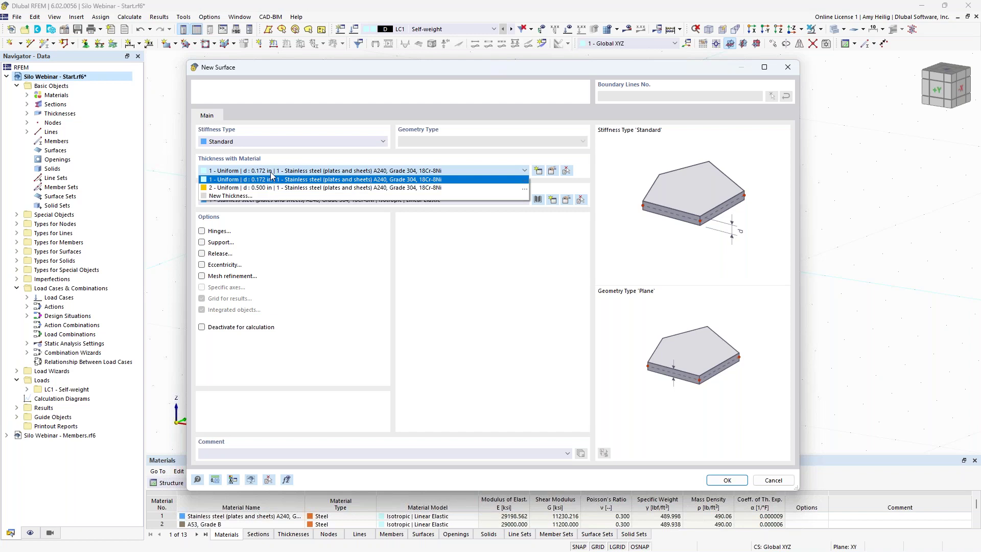
click(272, 175)
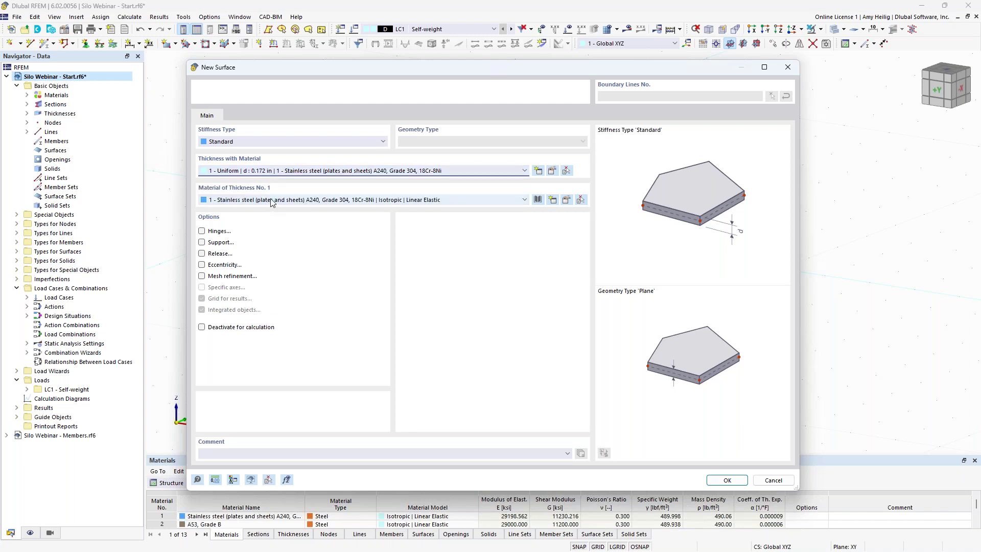
click(722, 482)
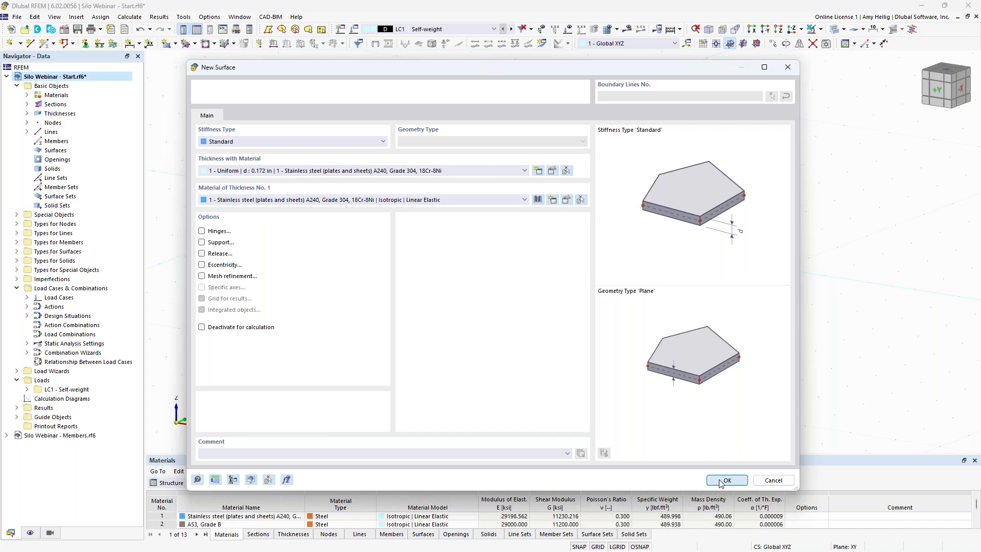
Set the link type of lines to Arc and apply the rotation to generate the roof surfaces.
click(347, 351)
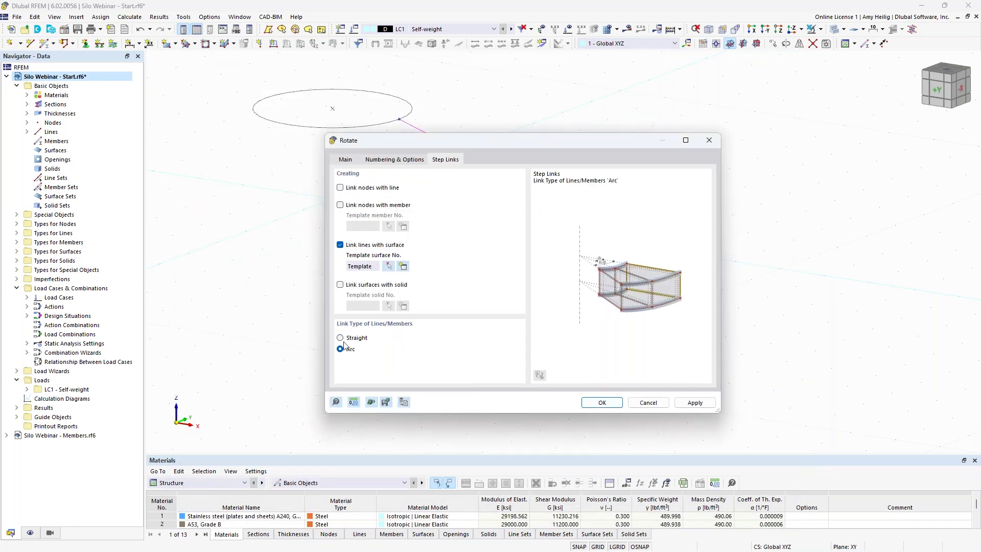
key(Return)
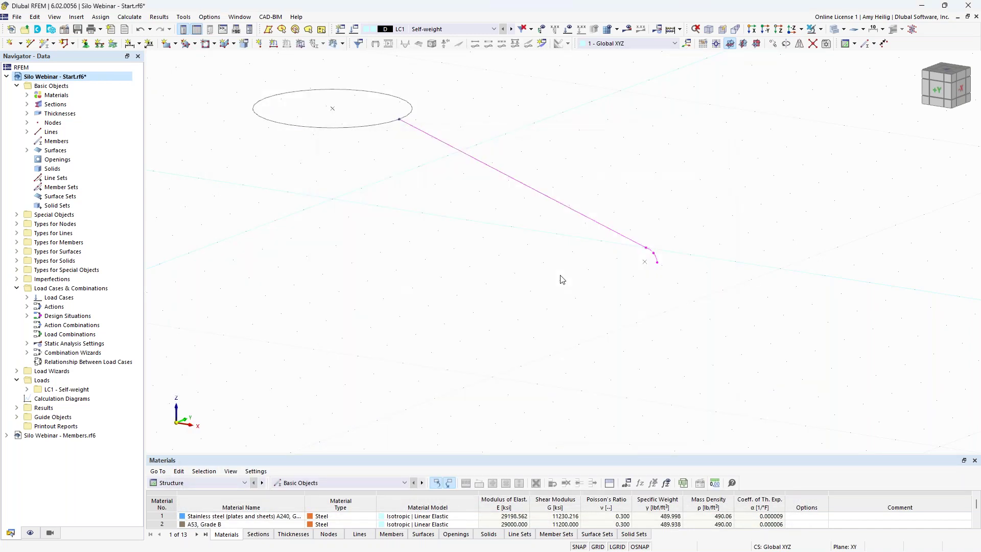
scroll(579, 292, down, 3)
middle_drag(602, 328, 670, 328)
scroll(637, 314, up, 2)
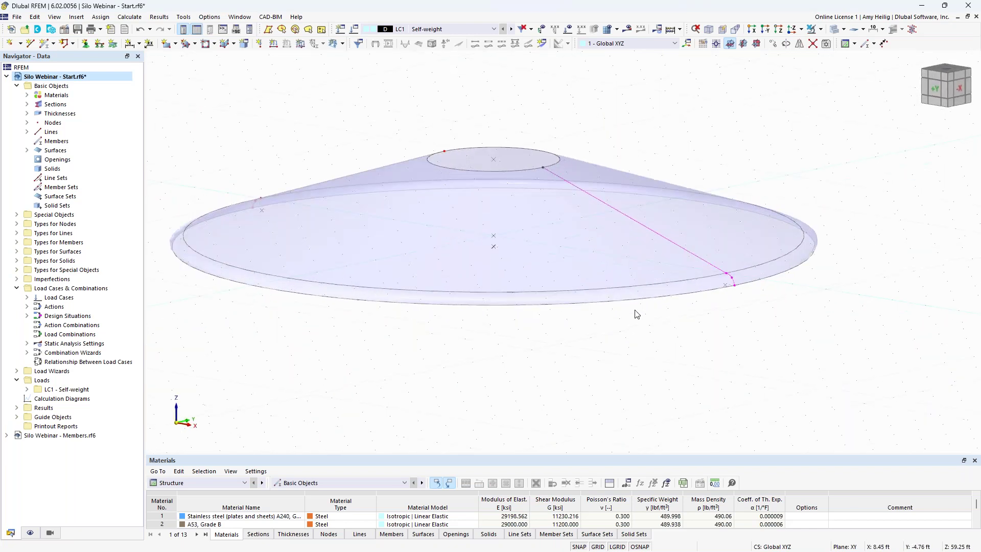
Extrude the two arcs of the roof's top circle 1 ft in +Z into 0.172 in stainless steel surfaces.
ctrl+middle_drag(653, 151, 654, 162)
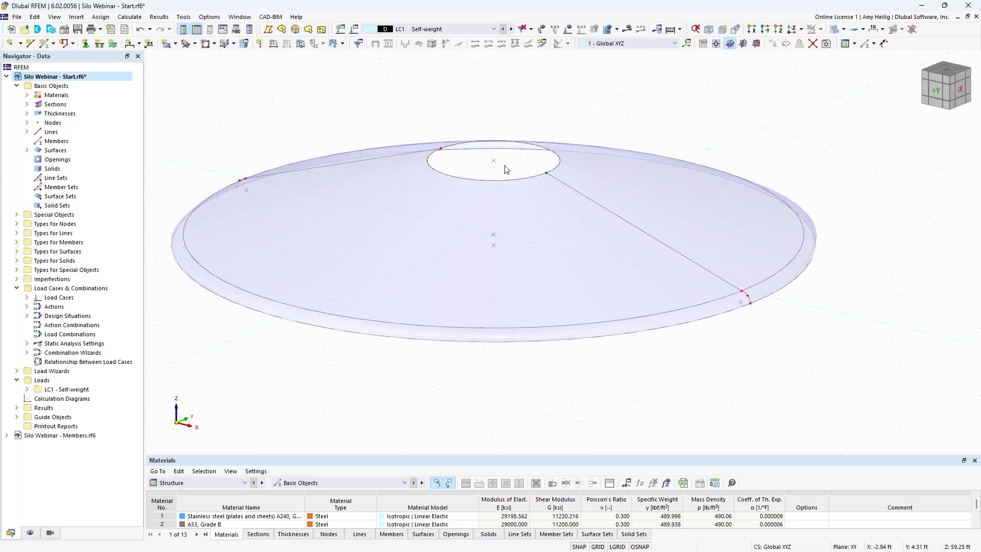
ctrl+middle_drag(504, 167, 505, 185)
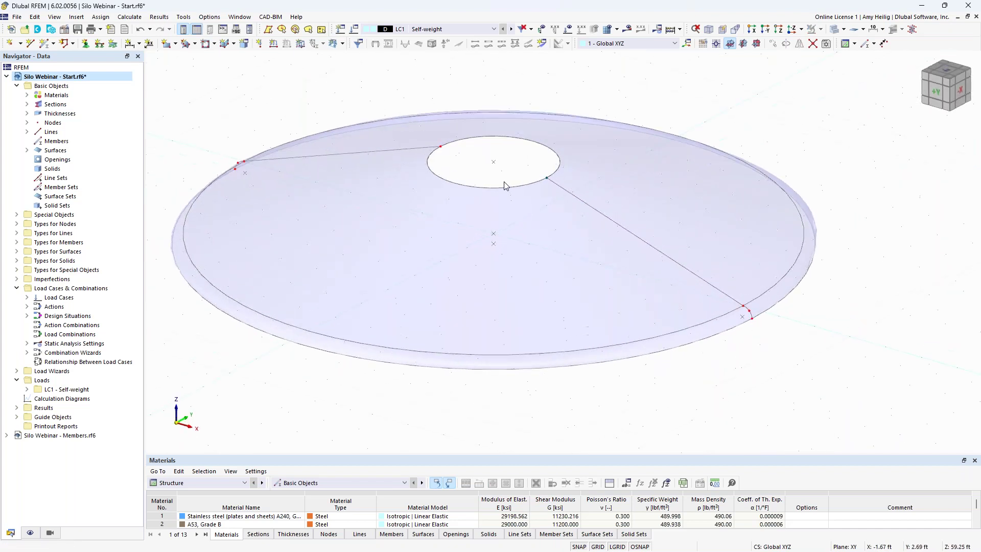
right_click(528, 145)
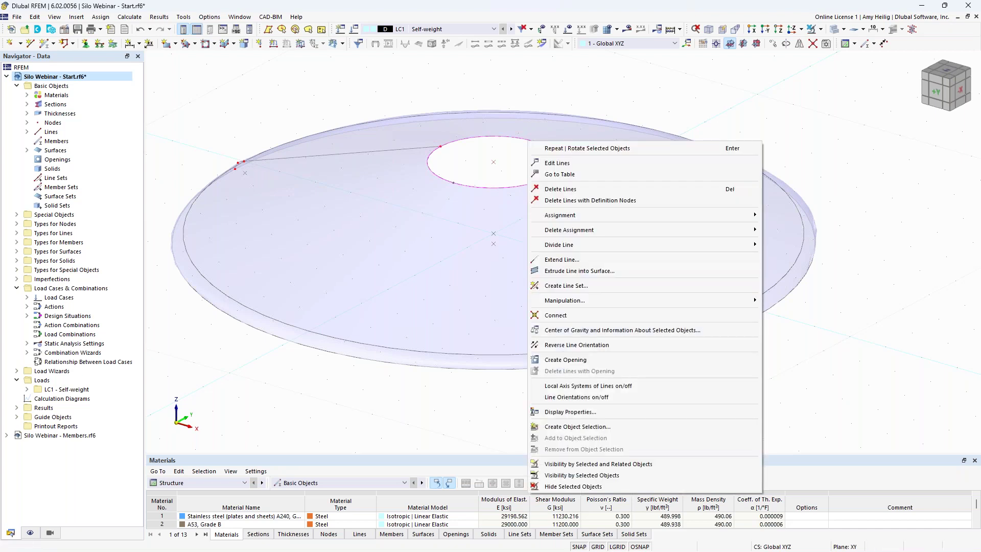
click(580, 272)
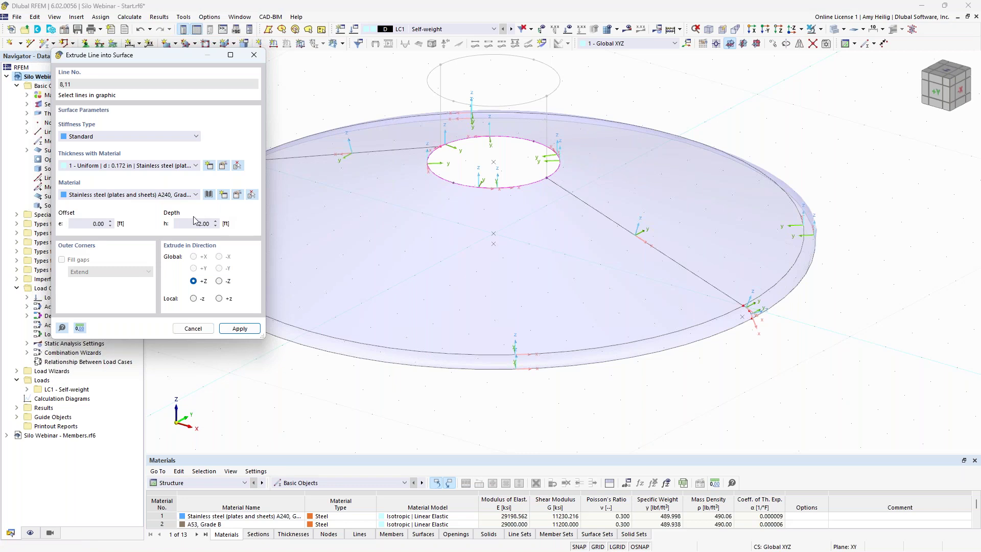
drag(193, 224, 217, 224)
text(1)
click(239, 329)
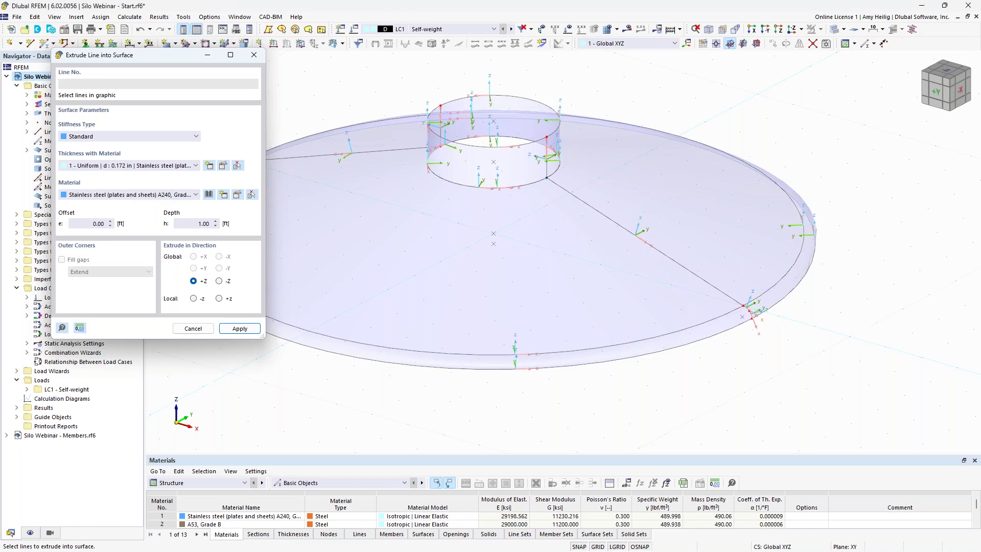
key(Escape)
ctrl+middle_drag(466, 384, 503, 364)
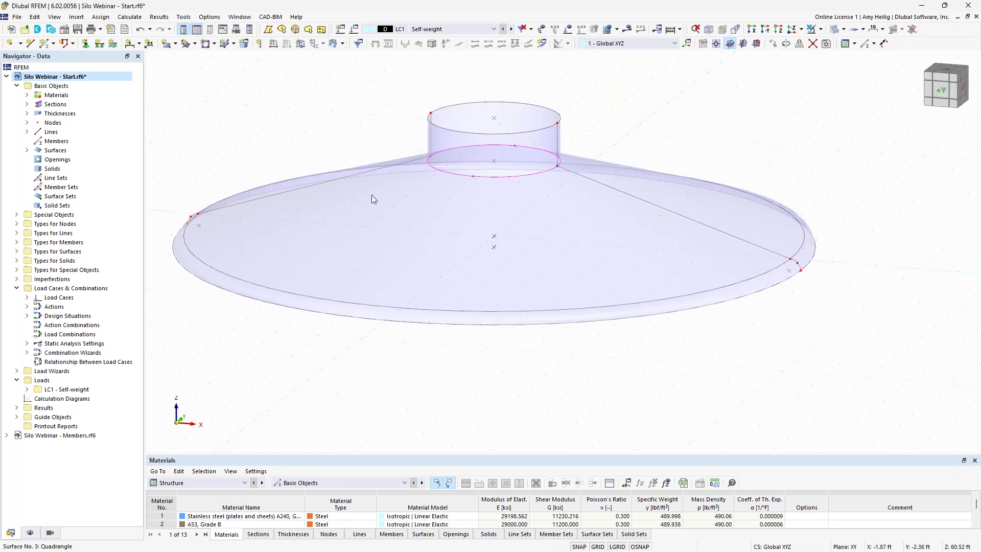
click(355, 241)
mouse_move(722, 326)
ctrl+middle_down()
mouse_move(657, 328)
mouse_move(569, 293)
mouse_move(673, 267)
mouse_move(712, 324)
ctrl+middle_up()
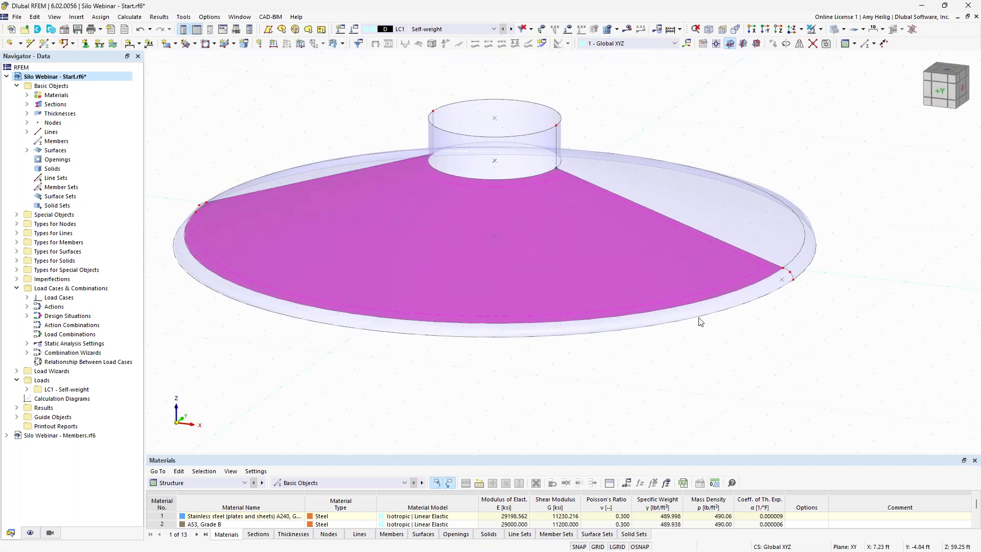
click(215, 44)
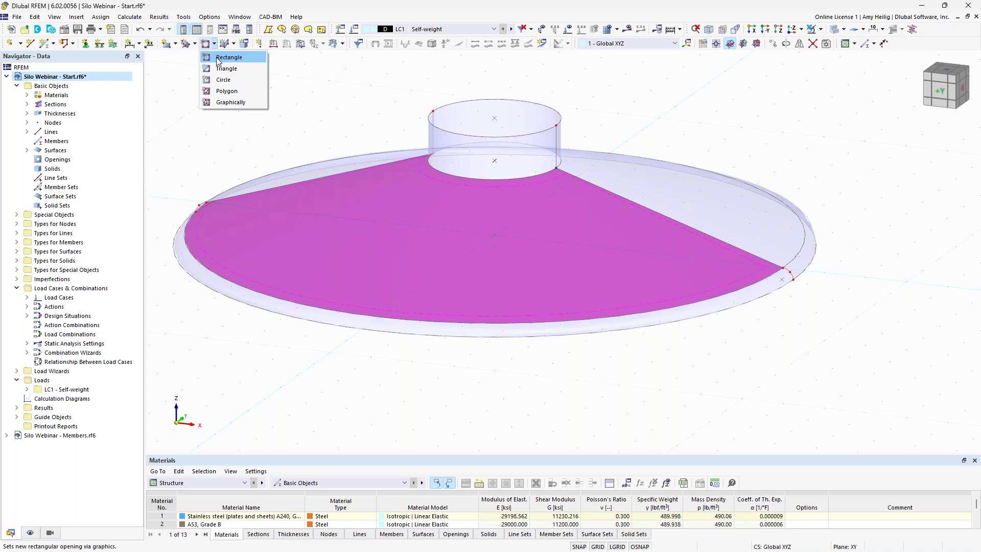
click(428, 205)
ctrl+middle_drag(428, 205, 589, 263)
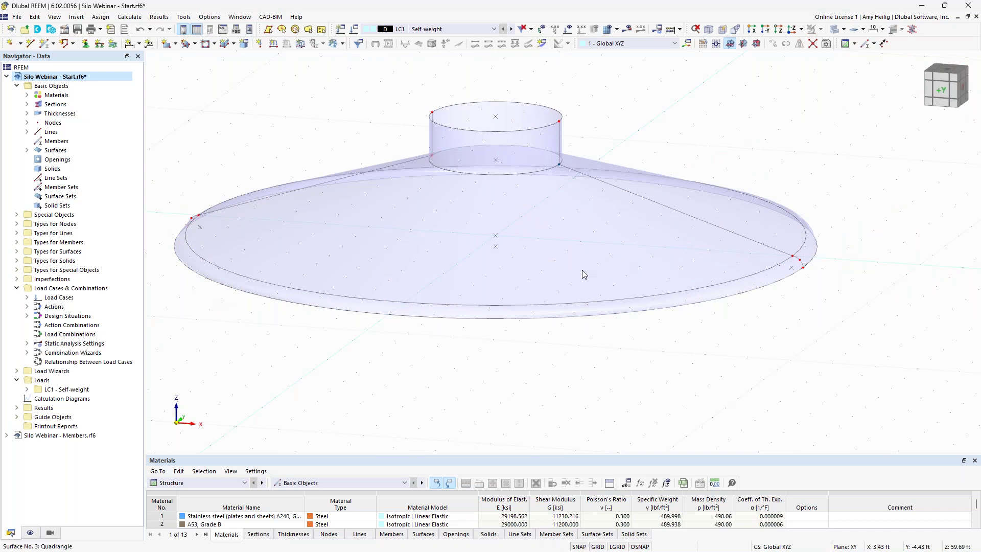
In the reverse Z-direction view, draw a 1 ft radius circle over the roof's -Y half through X -2.00, Y -3.00, Z 59.25 ft.
click(582, 270)
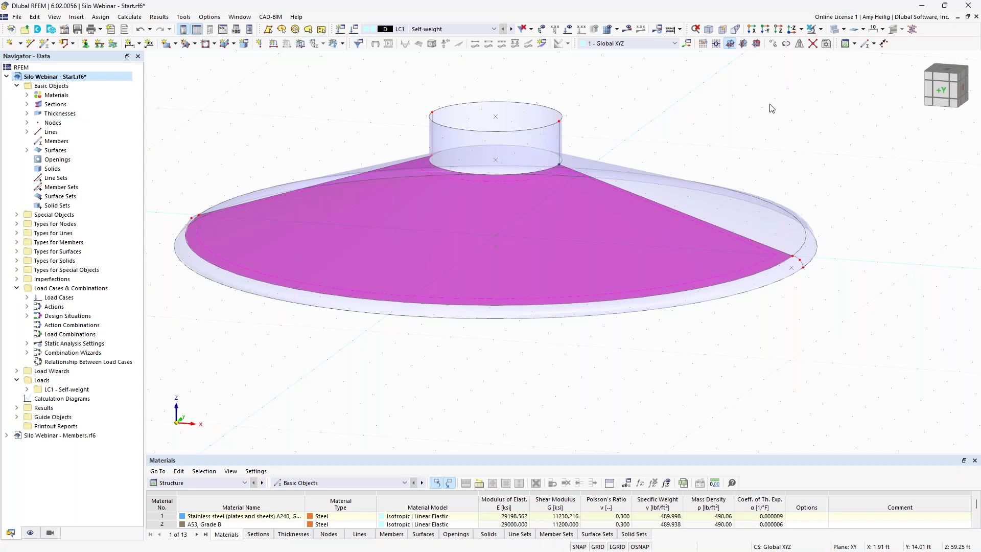
click(802, 30)
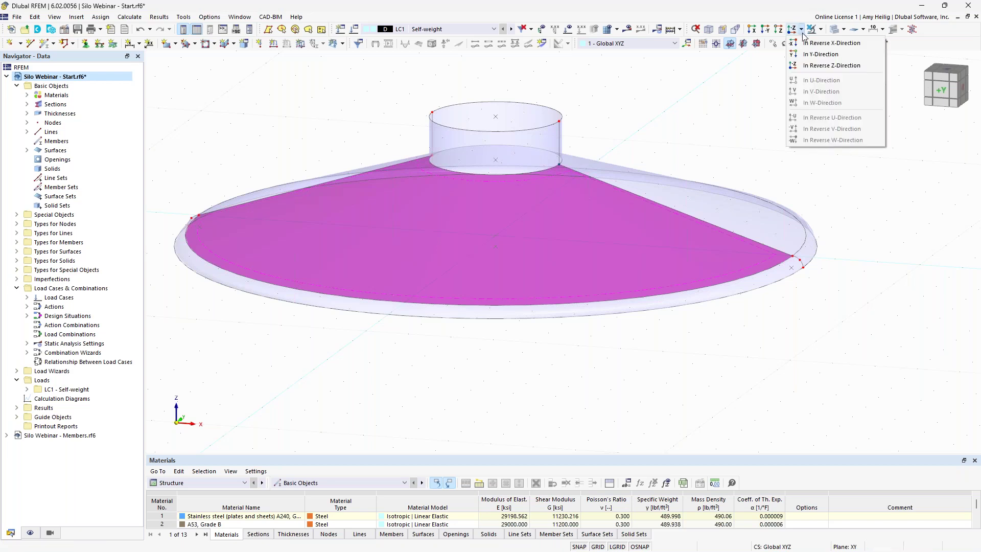
click(813, 66)
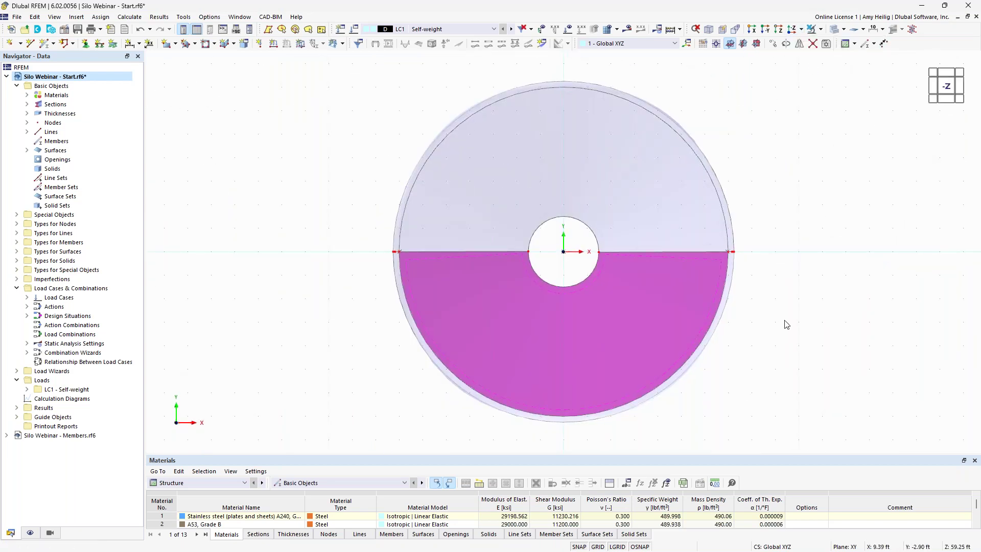
middle_drag(786, 313, 695, 310)
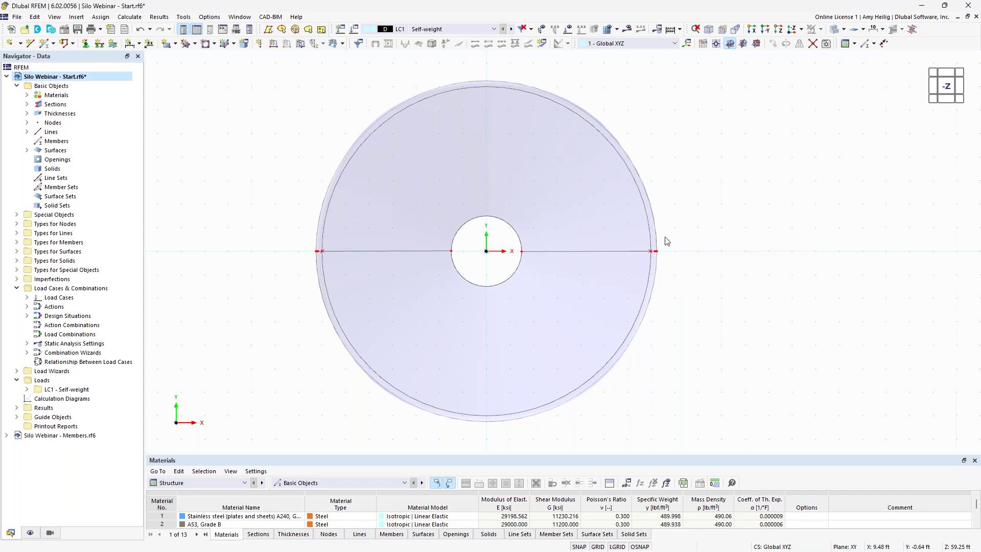
click(612, 215)
click(254, 175)
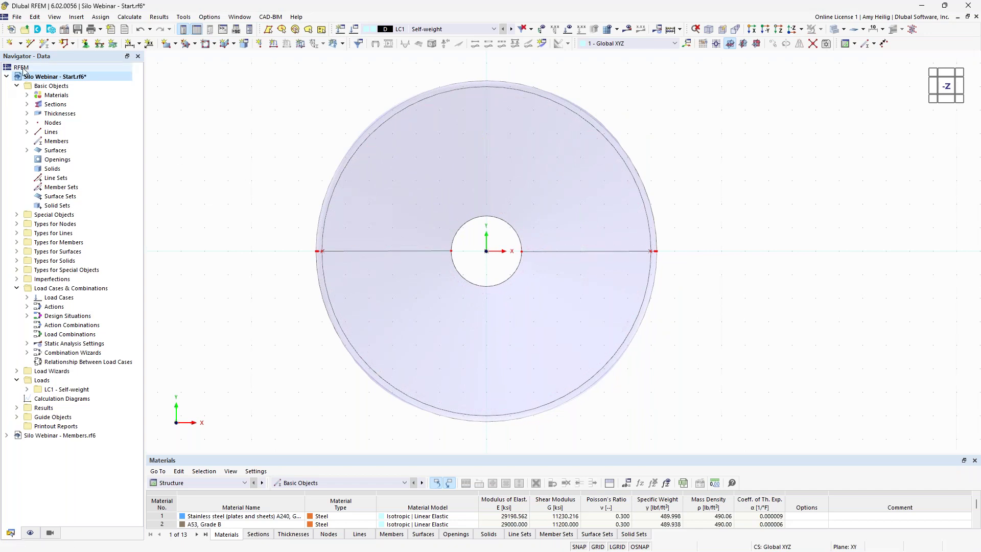
click(31, 48)
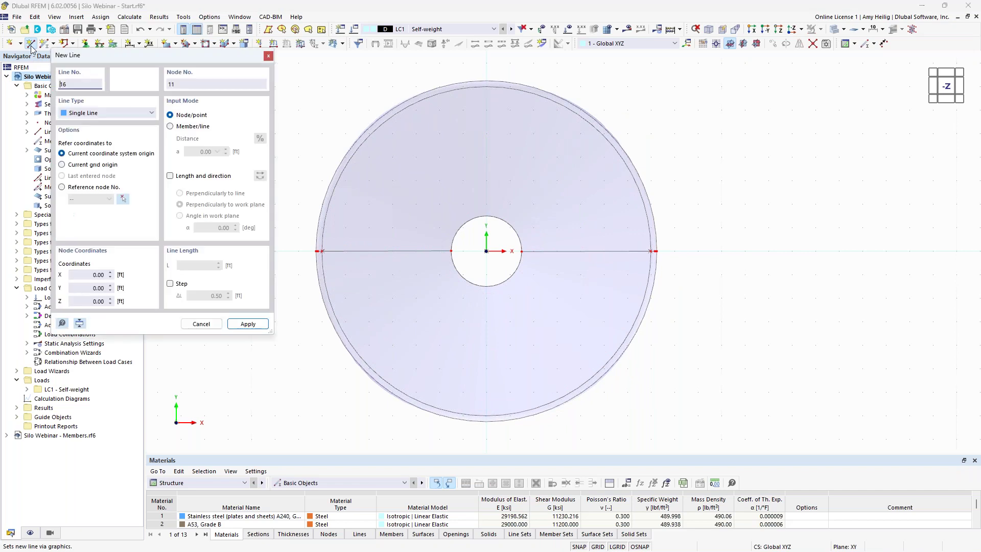
click(96, 113)
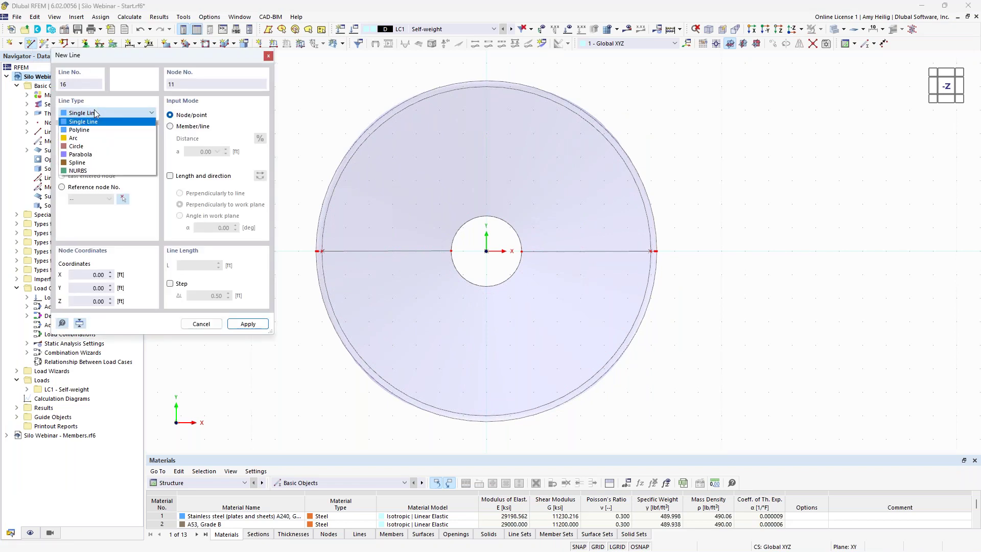
click(96, 147)
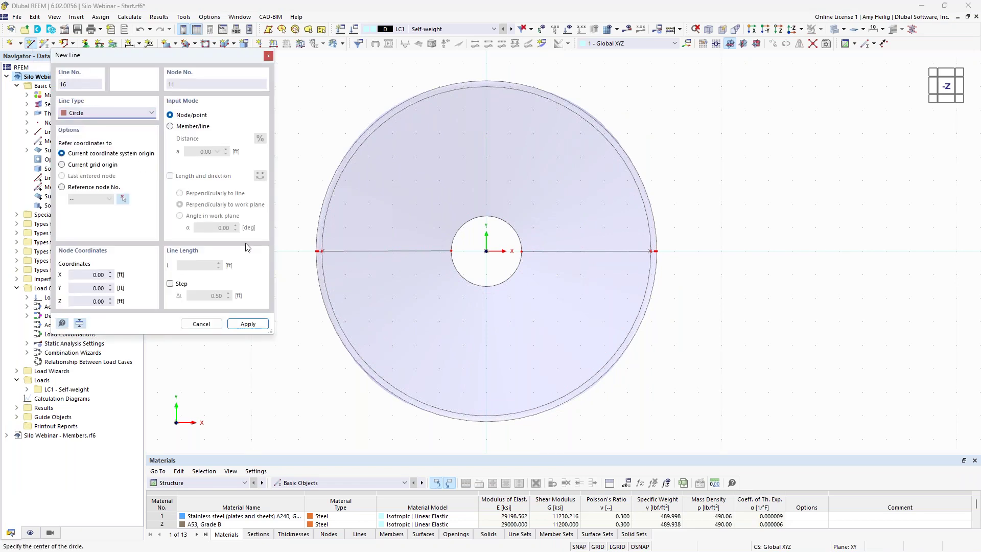
click(419, 320)
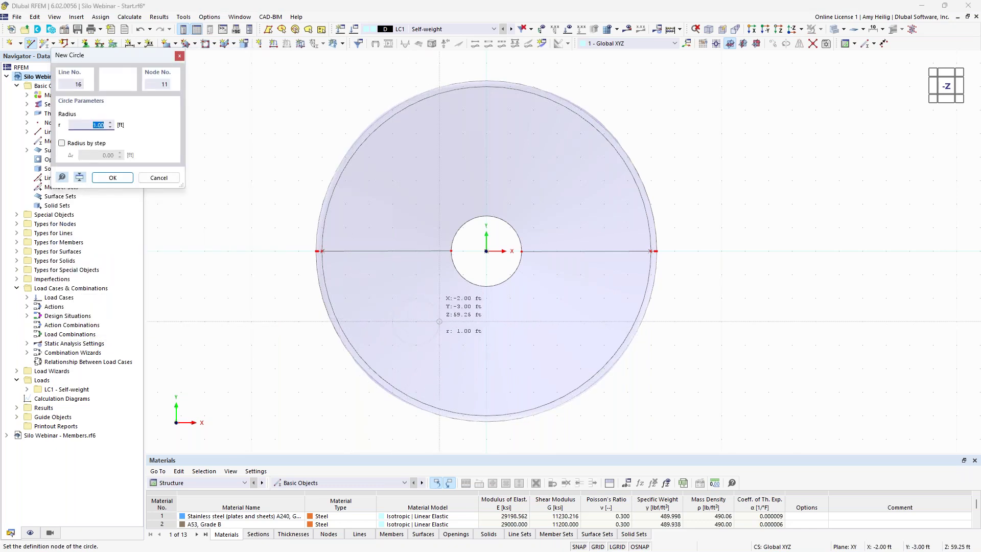
click(440, 322)
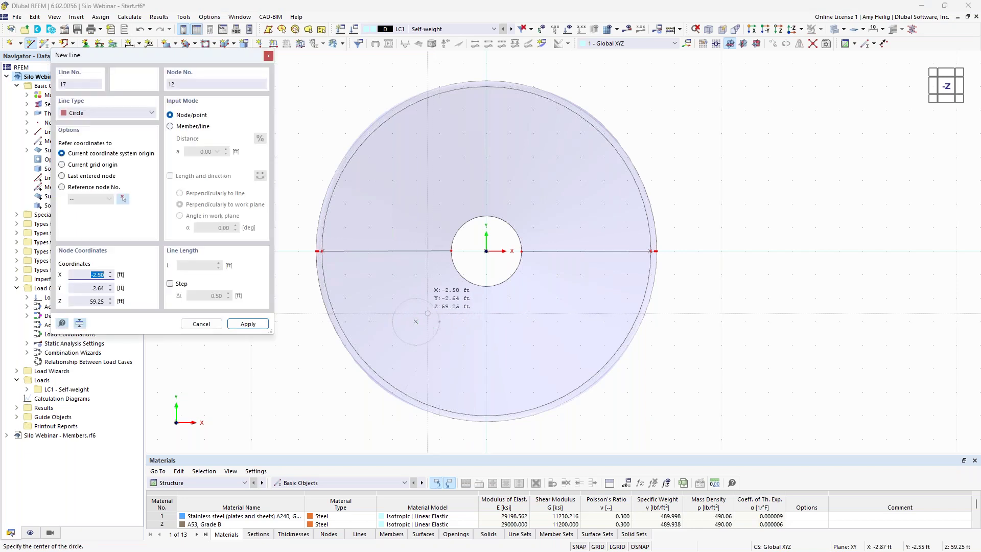
key(Escape)
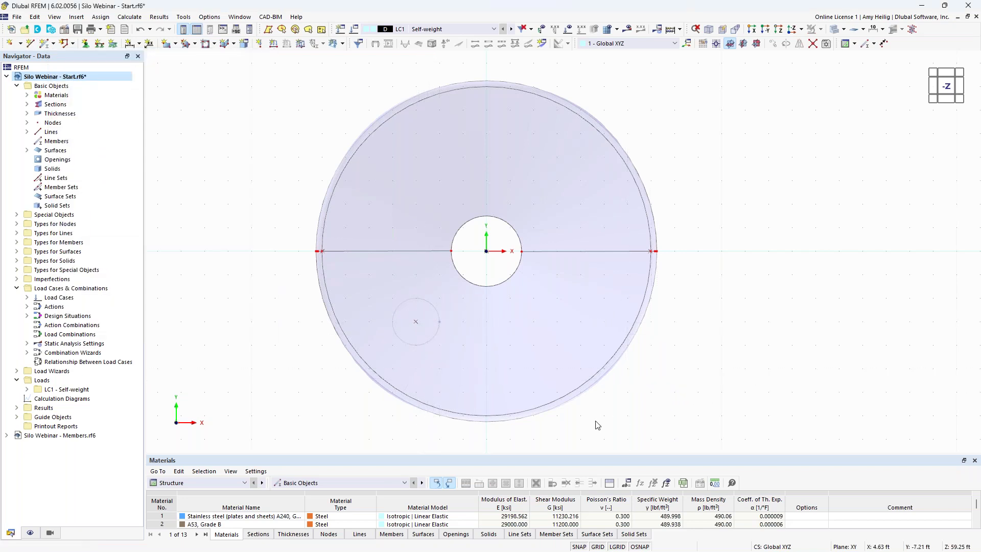
Extrude the 1 ft radius circle under the roof 2 ft in +Z into a standard 0.172 in stainless steel surface.
ctrl+middle_drag(595, 409, 560, 250)
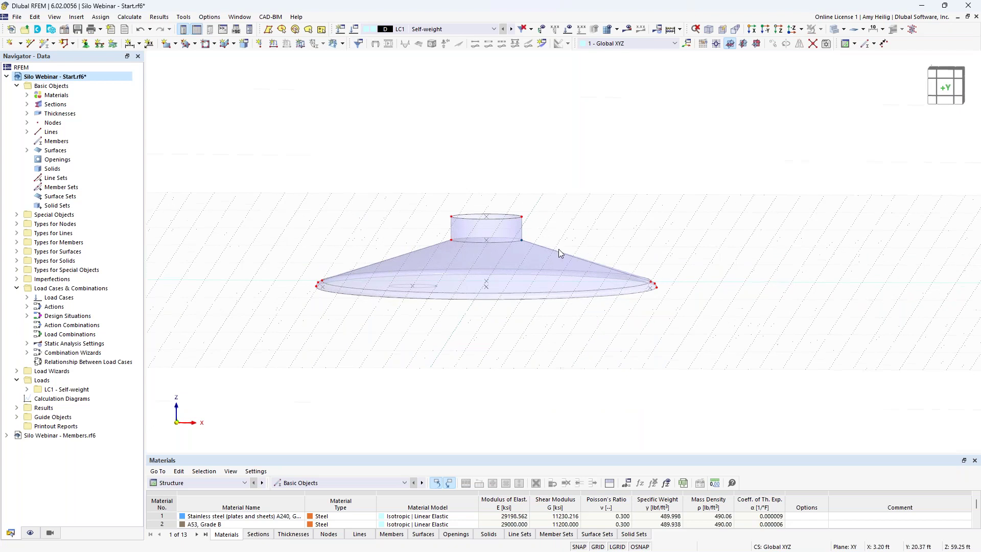
scroll(421, 297, up, 4)
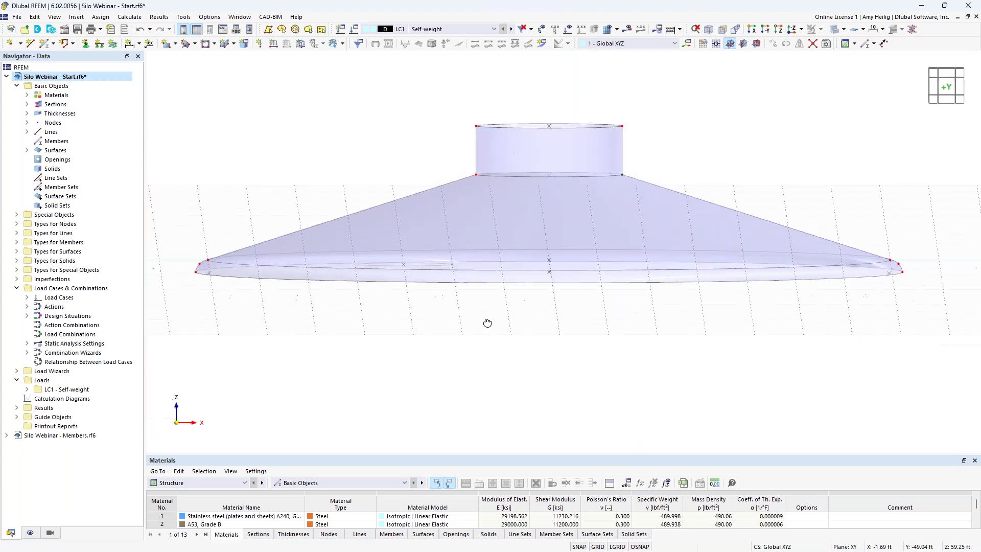
ctrl+middle_drag(488, 322, 463, 361)
scroll(463, 359, down, 3)
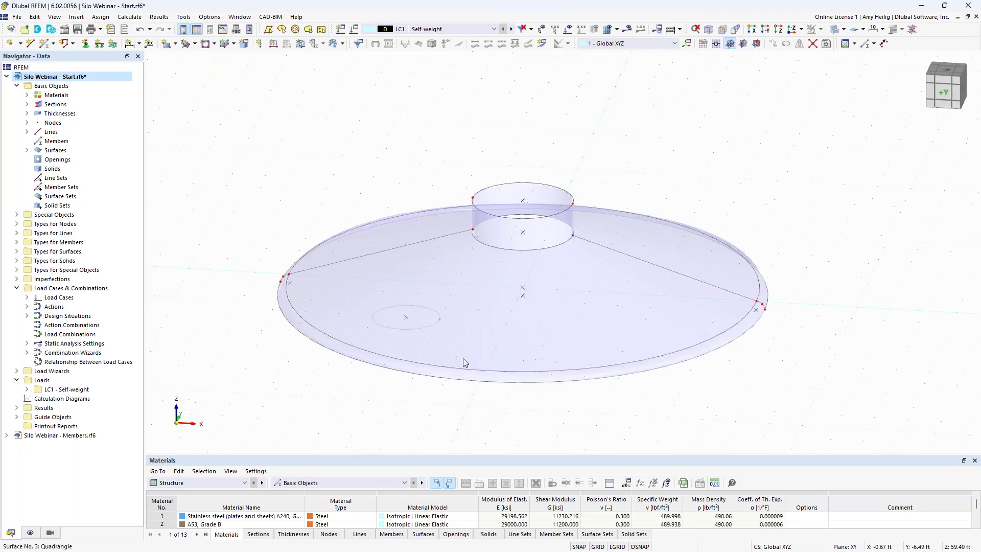
right_click(434, 324)
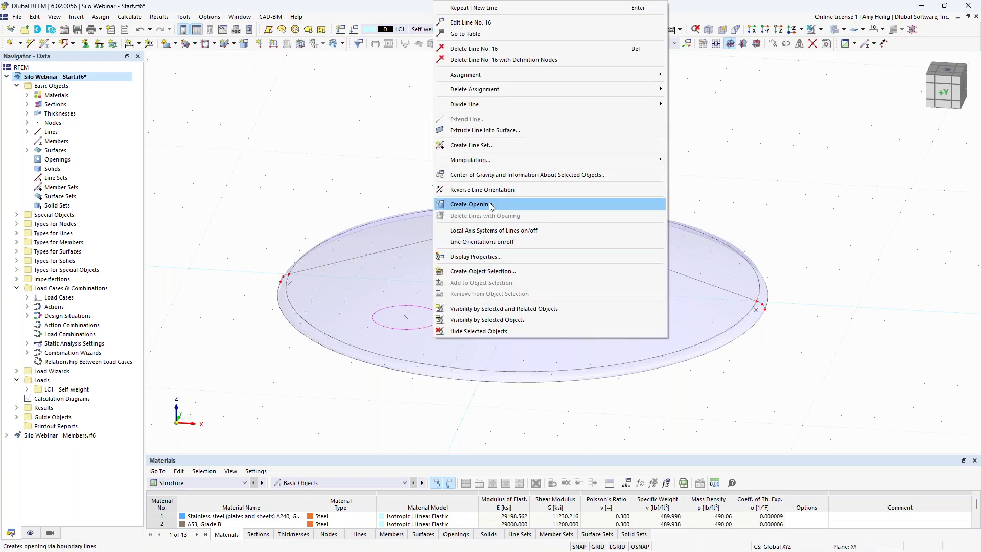
click(500, 134)
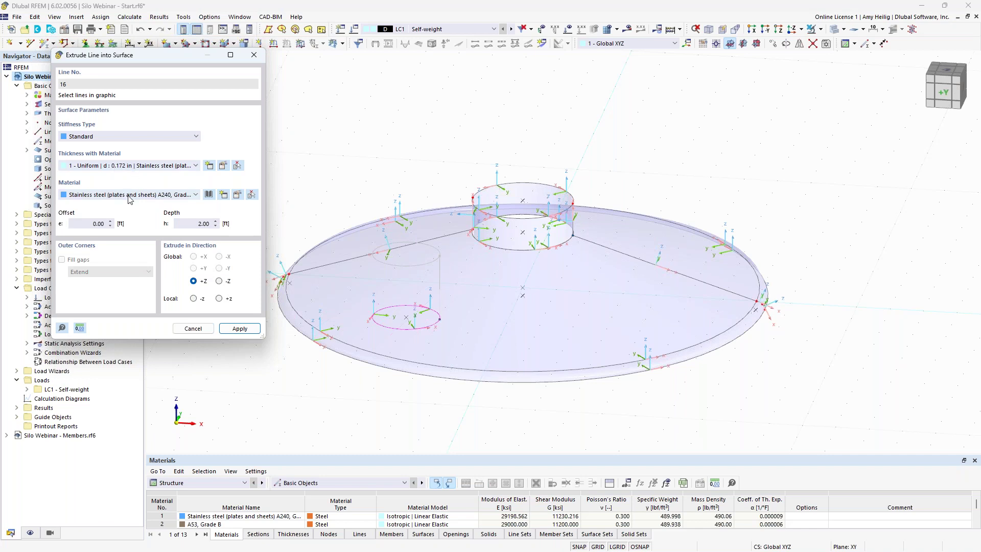
click(240, 328)
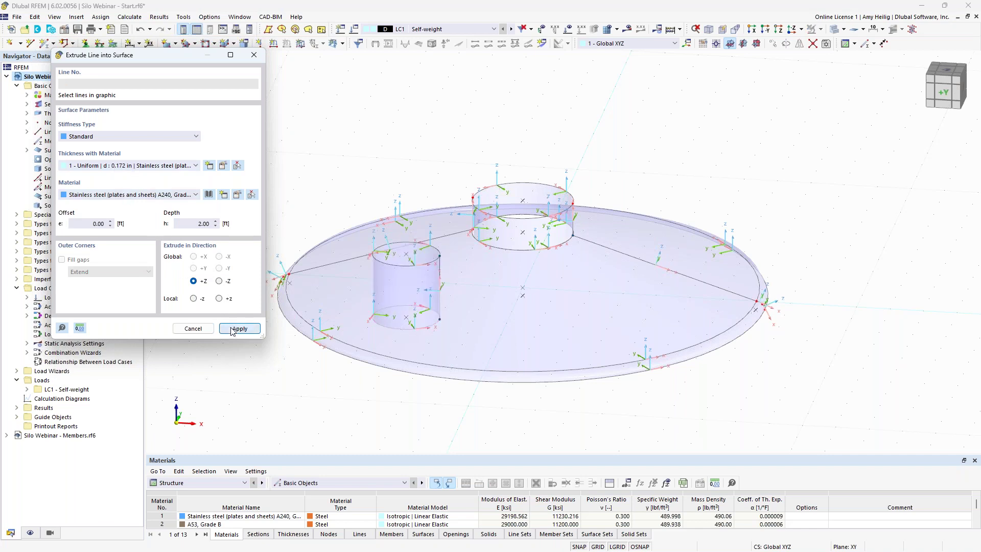
key(Escape)
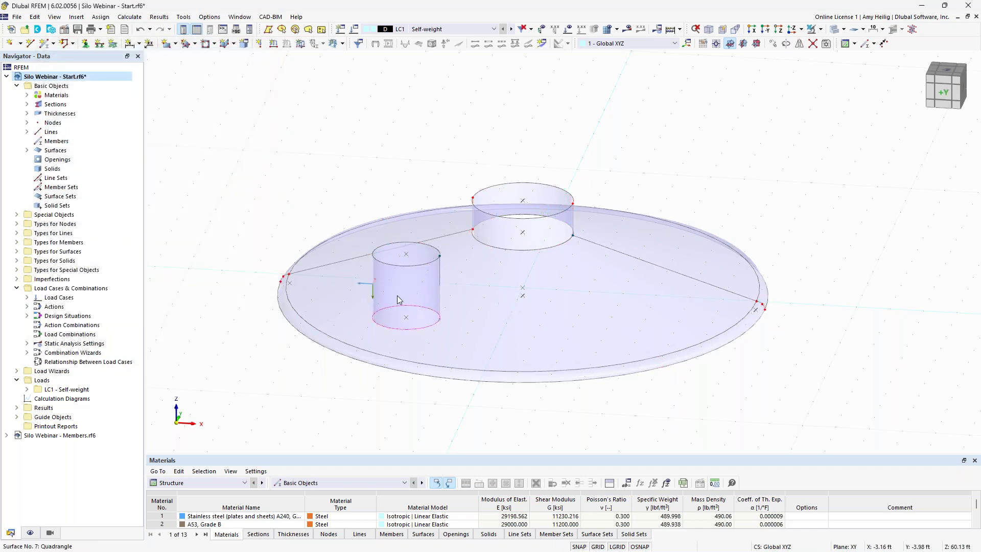
Divide the -Y half of the conical roof and the small cylinder by their intersection and create openings.
click(400, 281)
click(499, 286)
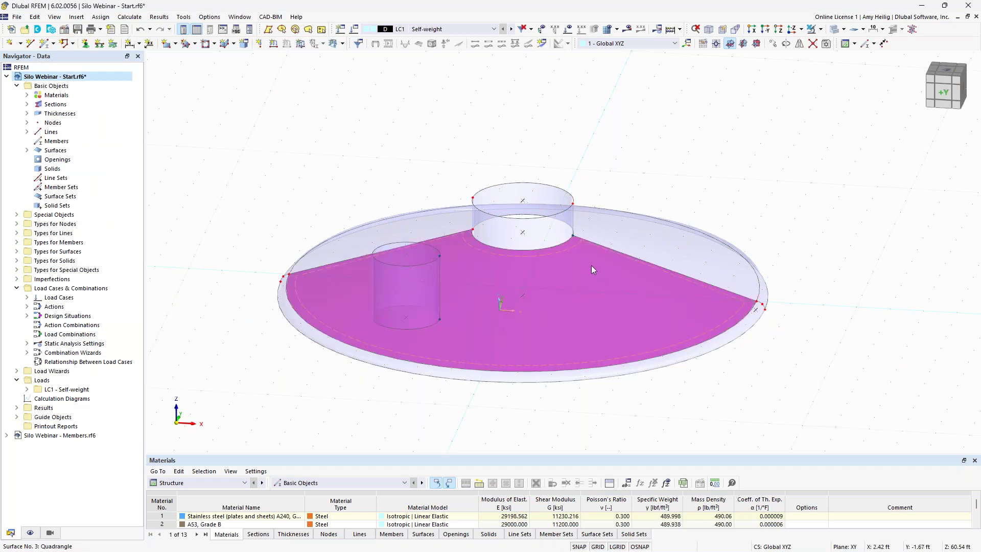
ctrl+middle_drag(430, 432, 420, 284)
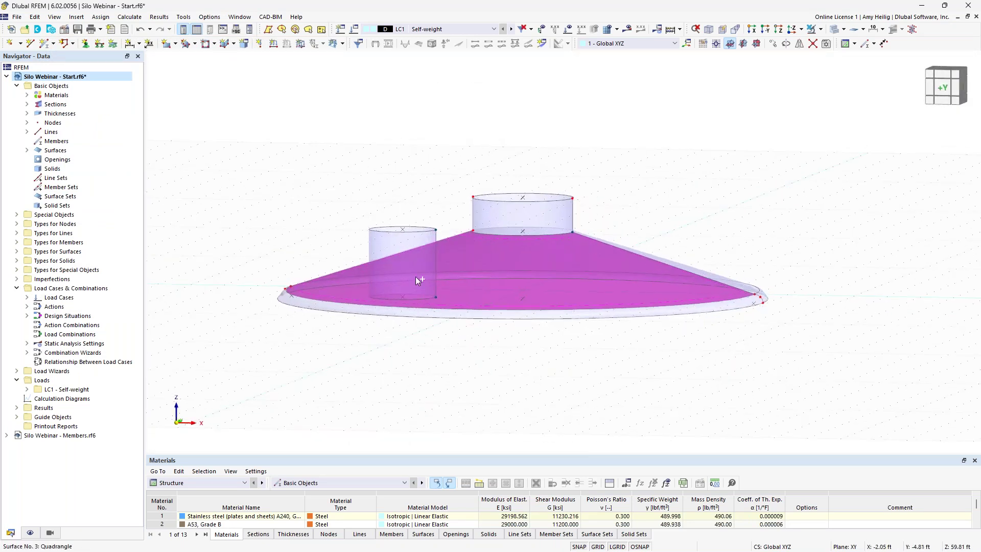
ctrl+click(385, 246)
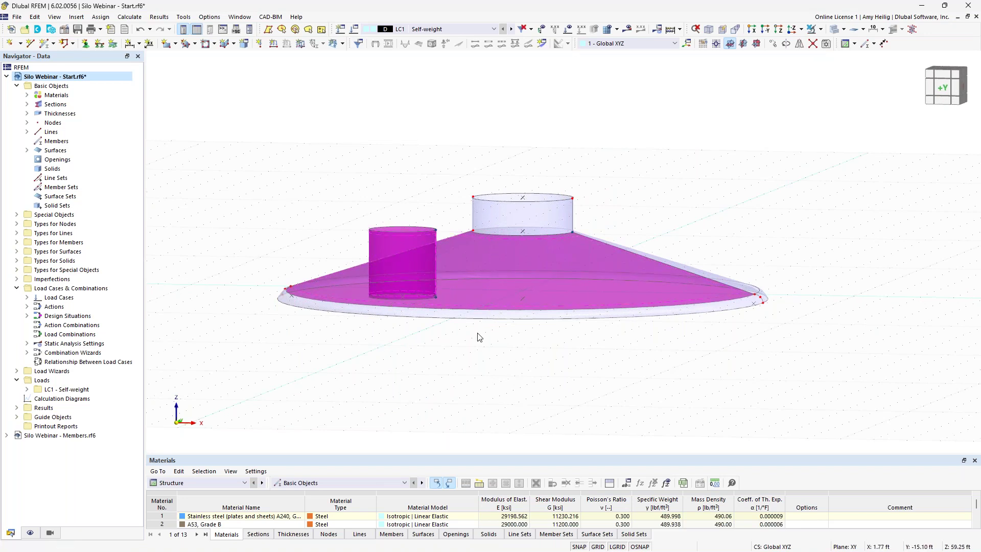
right_click(480, 241)
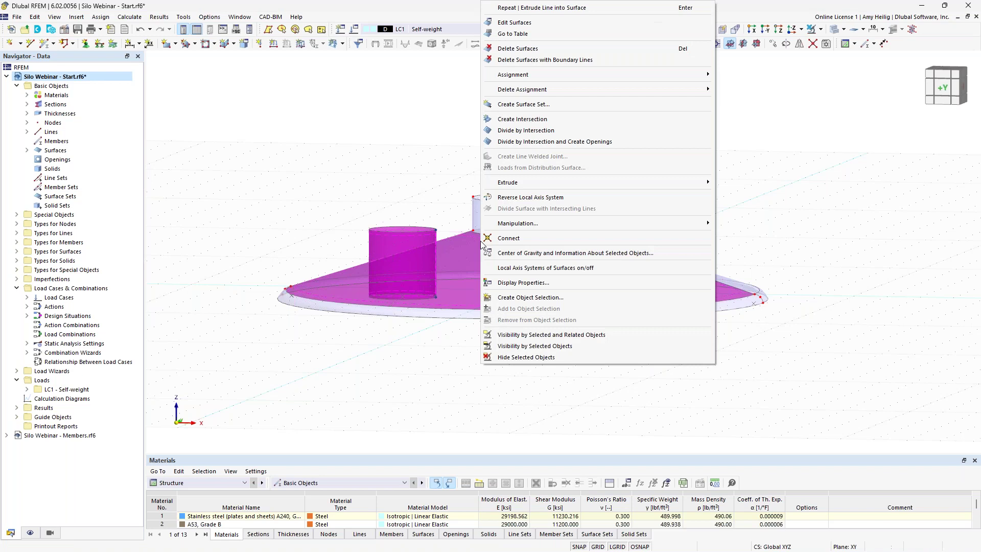
click(525, 142)
Examine the cut roof surface and the small cylinder's upper and lower parts around the opening.
ctrl+middle_drag(422, 162, 428, 199)
scroll(393, 323, up, 3)
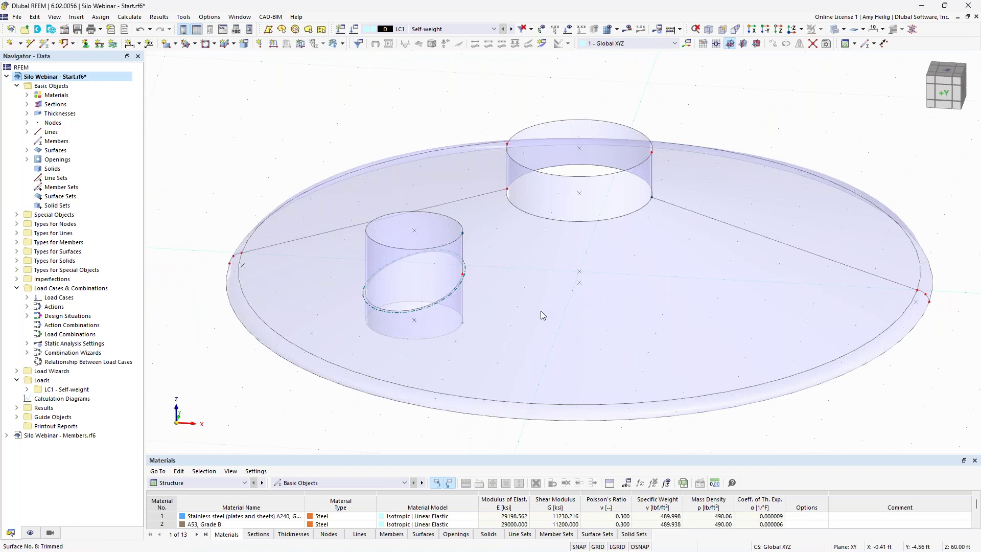
click(378, 256)
click(438, 318)
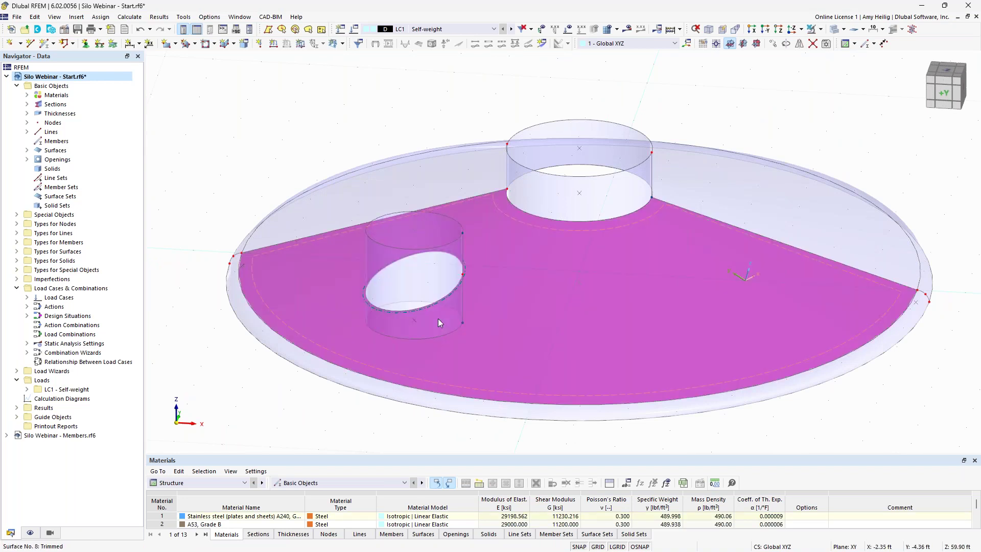
ctrl+middle_drag(441, 312, 388, 416)
click(427, 366)
ctrl+middle_drag(428, 366, 443, 325)
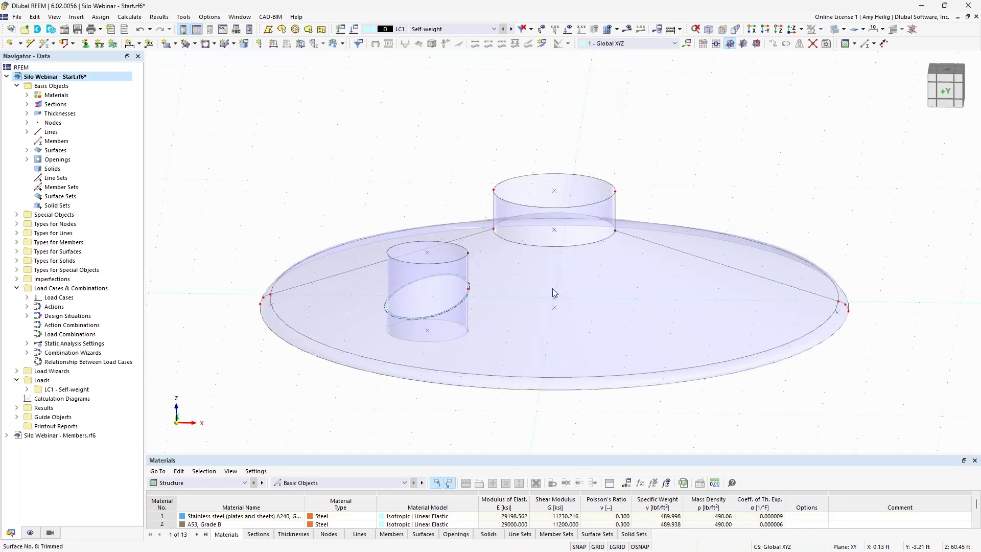
Using the wireframe display, delete the small cylinder's part below the roof, then return to the transparent model display.
click(844, 30)
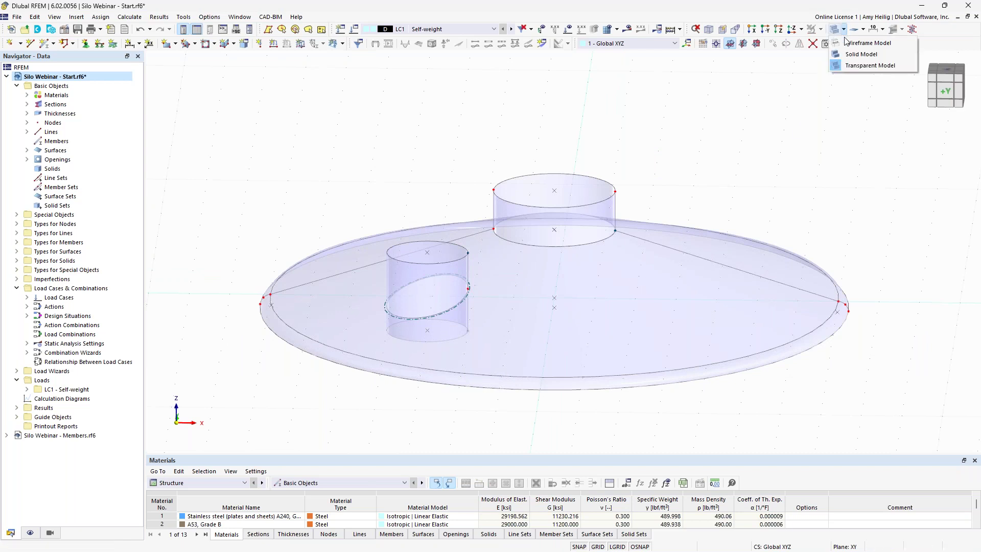
click(850, 43)
drag(479, 345, 461, 330)
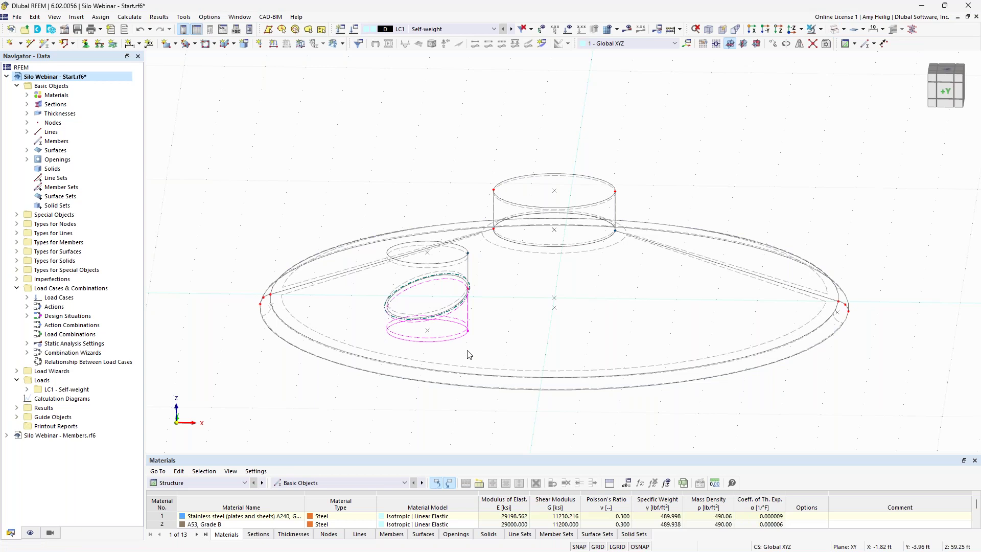
scroll(460, 359, up, 3)
key(Delete)
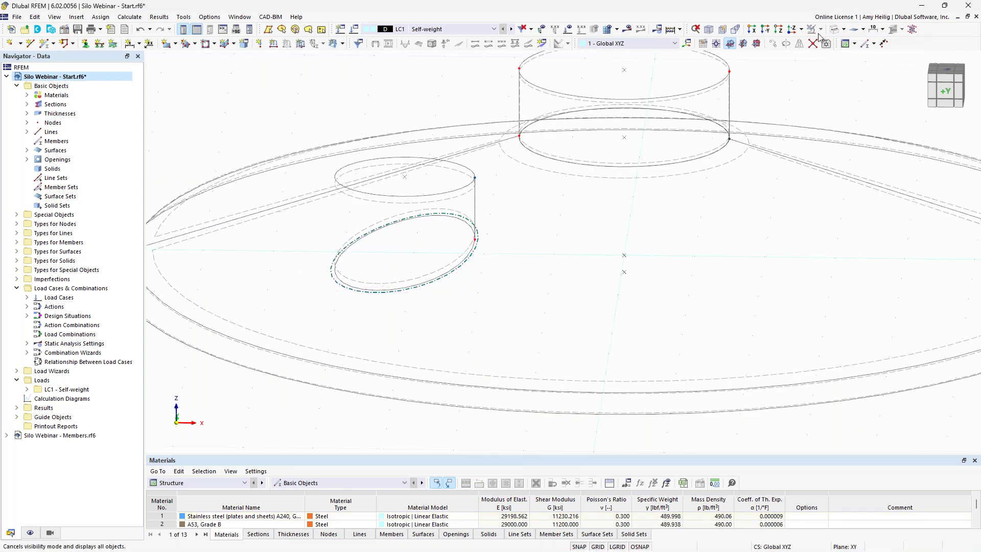
click(835, 30)
click(834, 30)
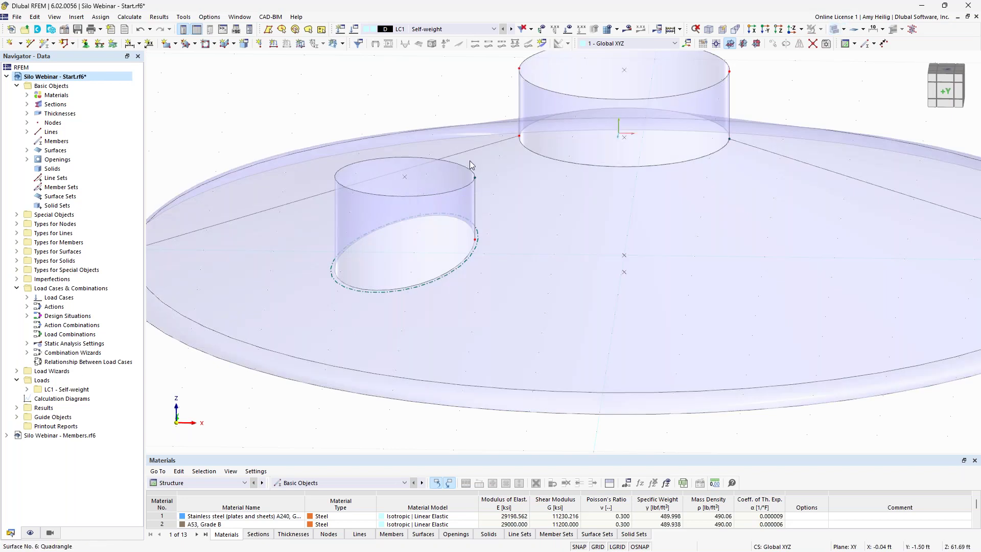
Extrude the two outermost arcs at the roof's lower edge 38 ft in -Z into 0.172 in stainless steel wall surfaces.
ctrl+middle_drag(384, 123, 440, 243)
scroll(424, 230, down, 5)
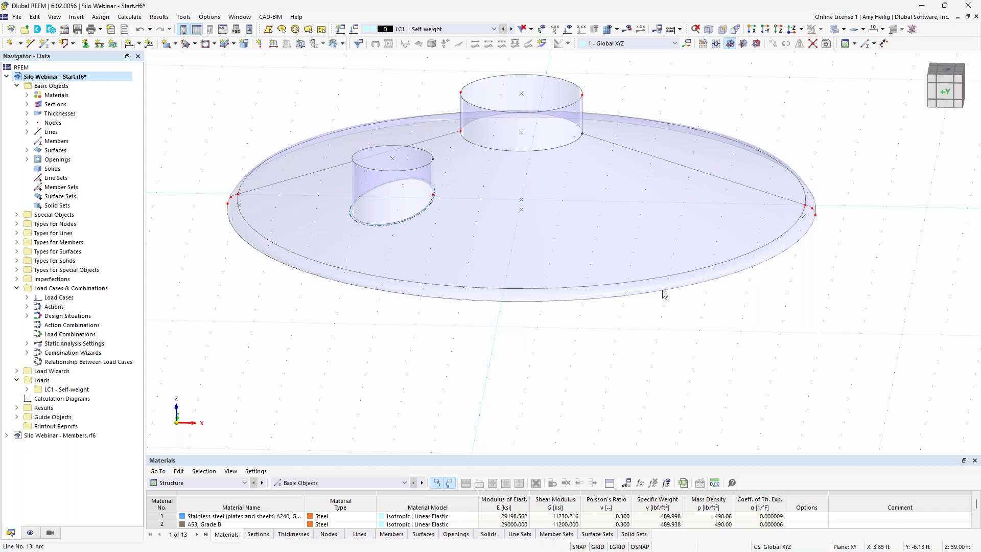
scroll(649, 315, down, 1)
scroll(634, 307, down, 2)
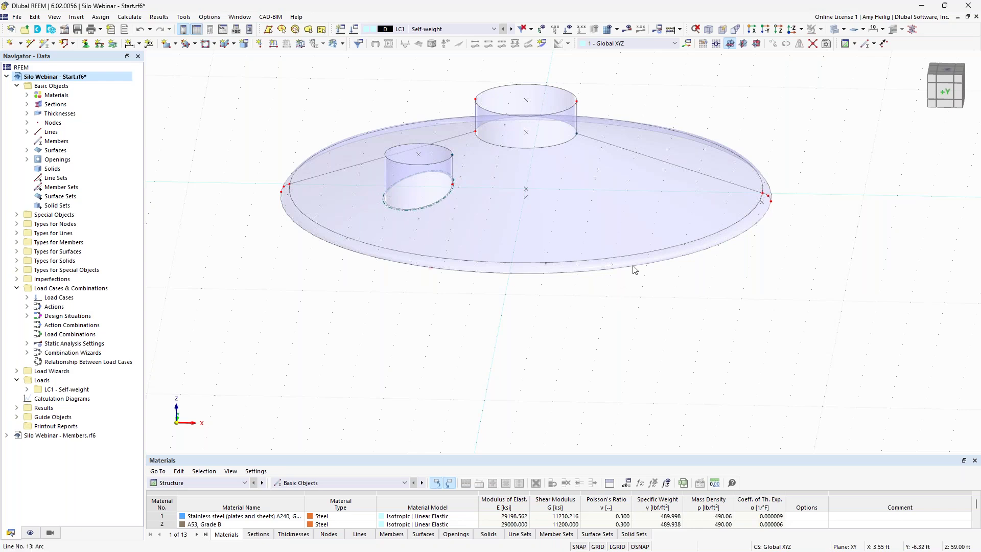
ctrl+middle_drag(887, 224, 830, 223)
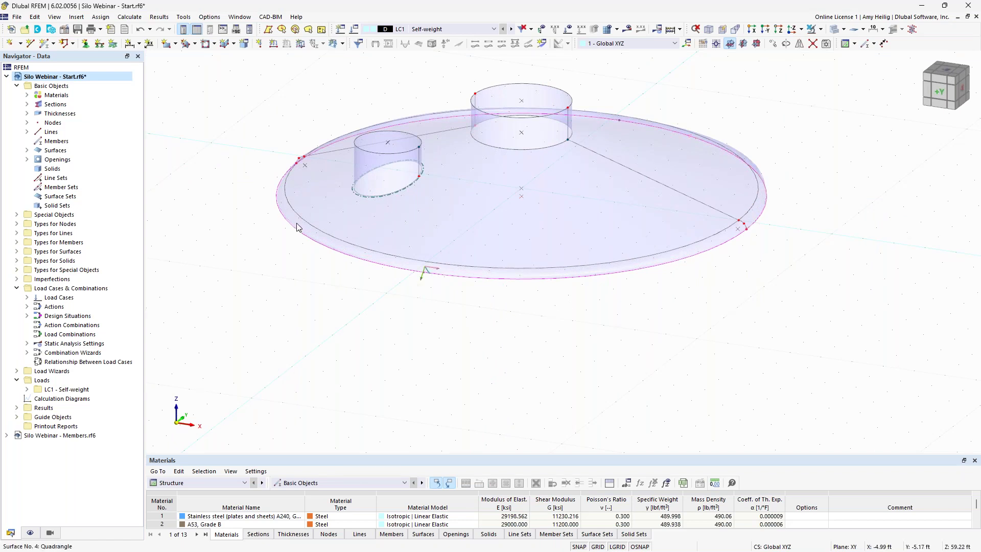
right_click(330, 252)
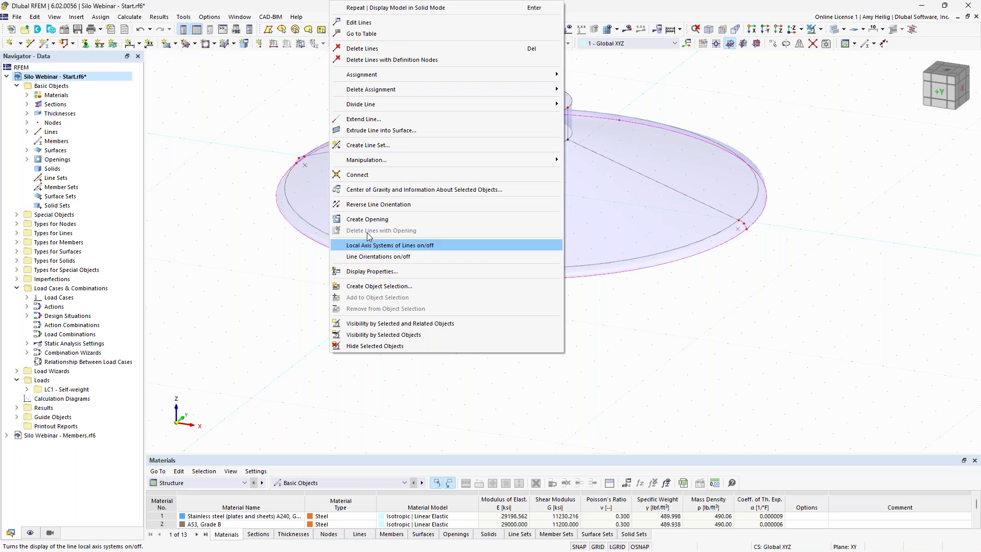
click(433, 130)
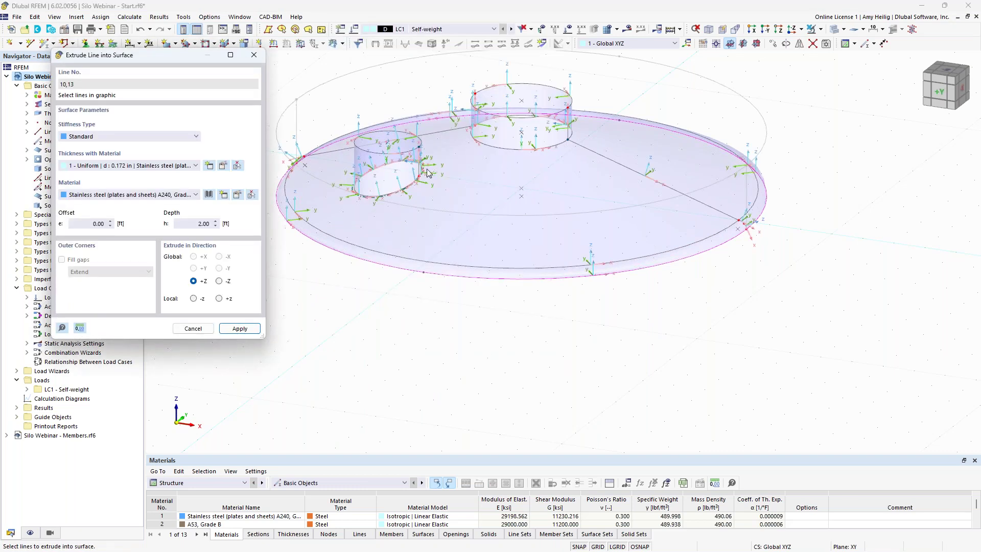
middle_drag(462, 325, 502, 333)
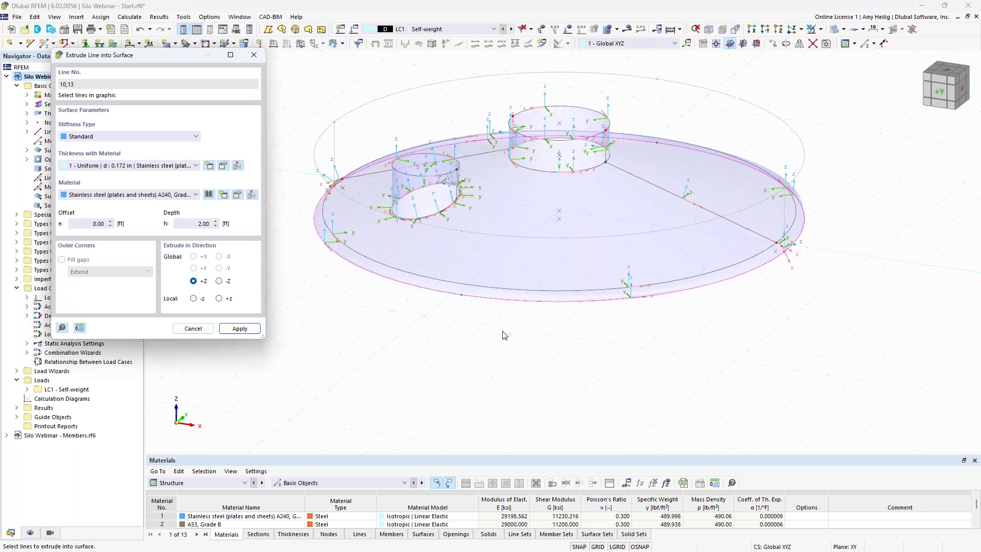
click(219, 282)
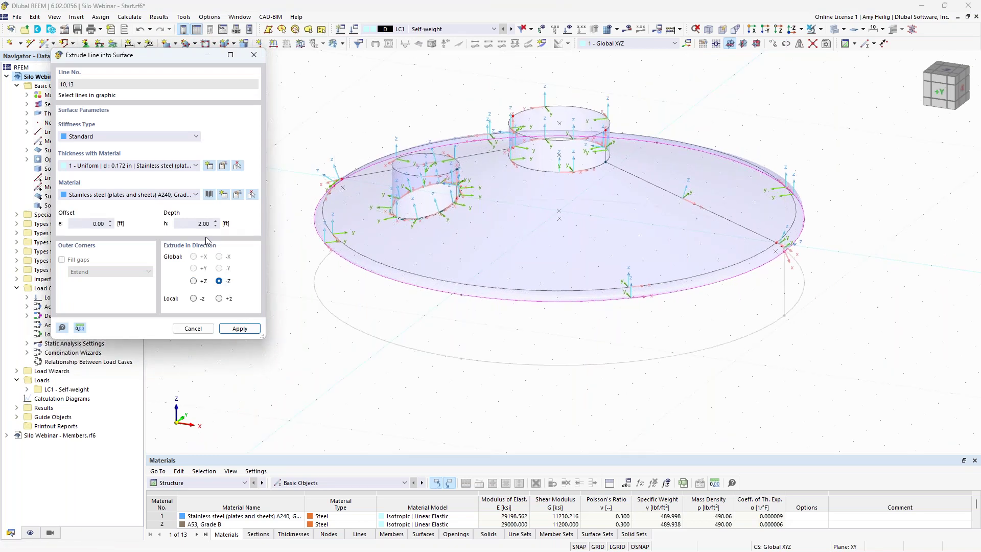
click(195, 224)
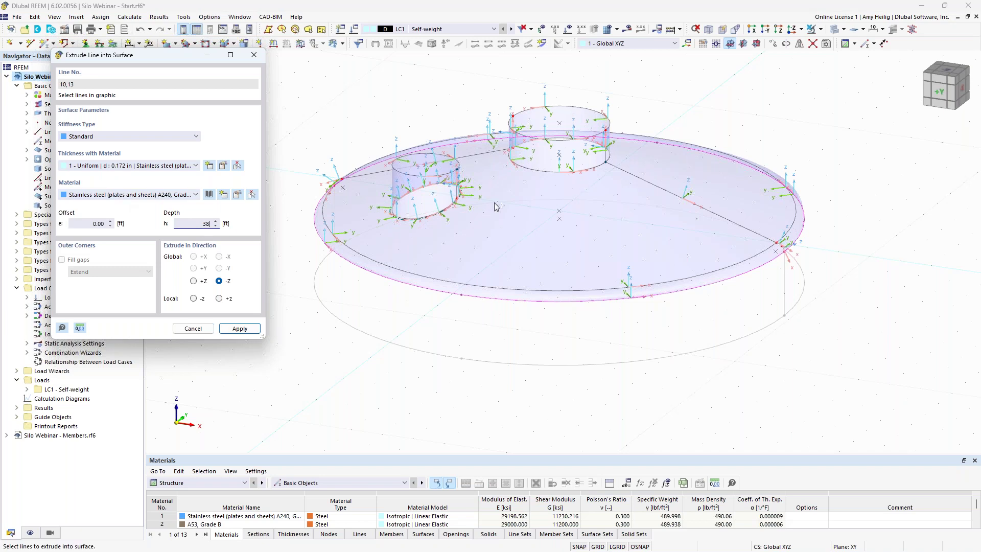
click(239, 328)
scroll(599, 195, down, 3)
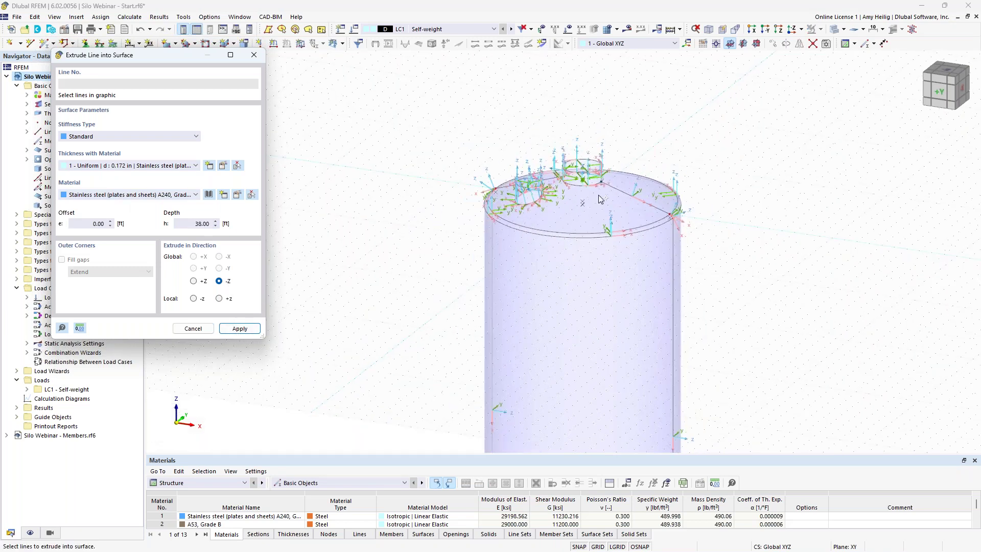
Extrude the two bottom arcs of the silo wall 3.5 ft in -Z into 0.172 in stainless steel surfaces.
scroll(593, 290, down, 2)
middle_drag(587, 287, 565, 208)
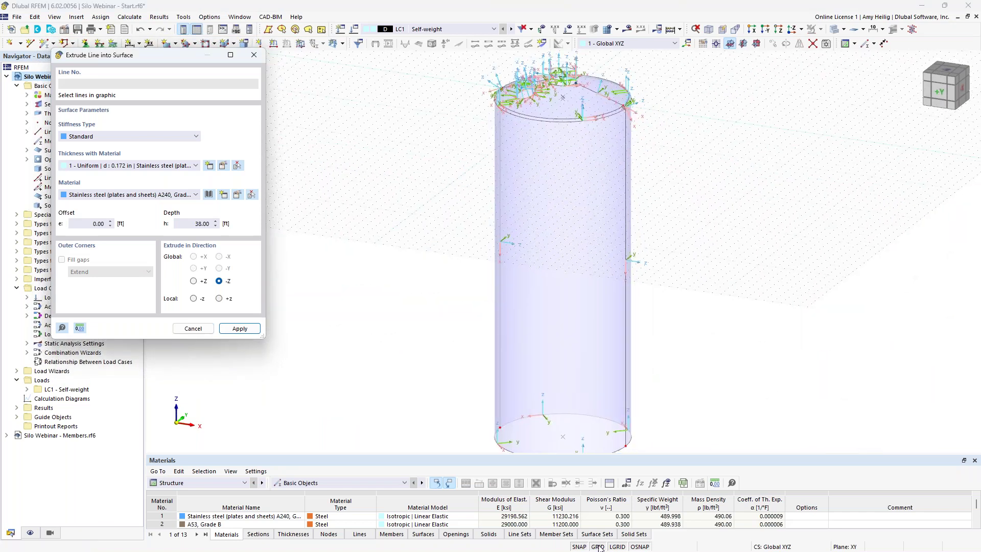
middle_drag(690, 335, 630, 270)
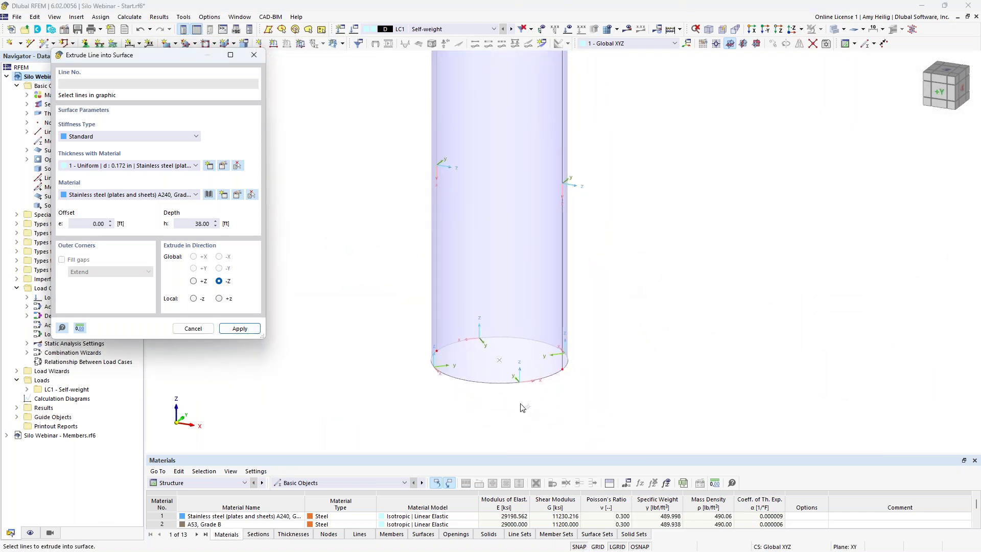
middle_drag(504, 409, 504, 377)
scroll(526, 336, up, 2)
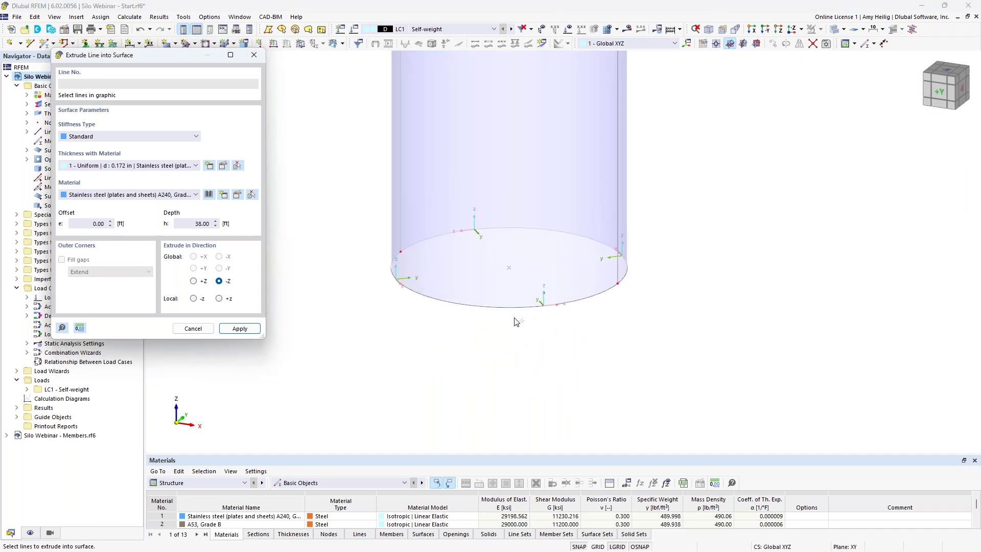
double_click(200, 223)
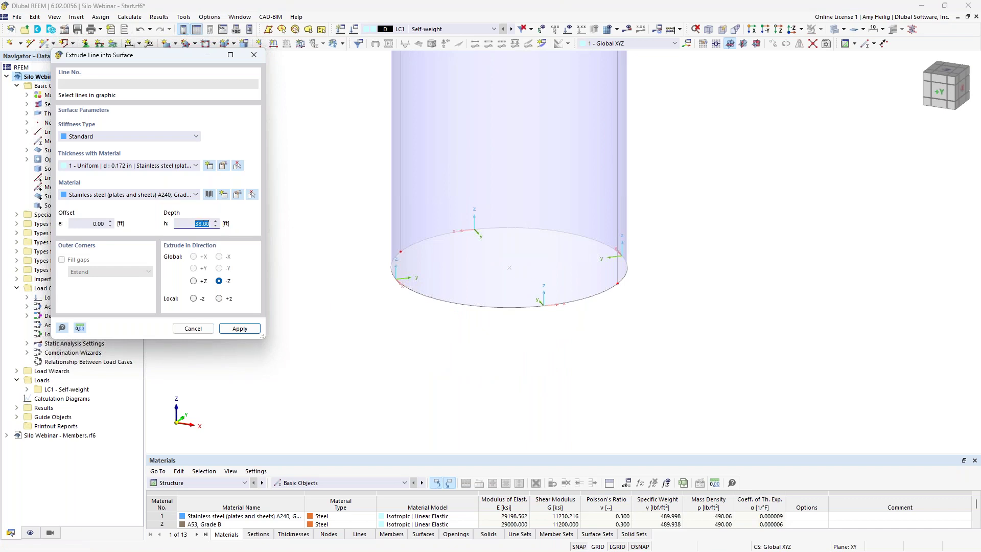
text(3)
click(409, 287)
click(426, 238)
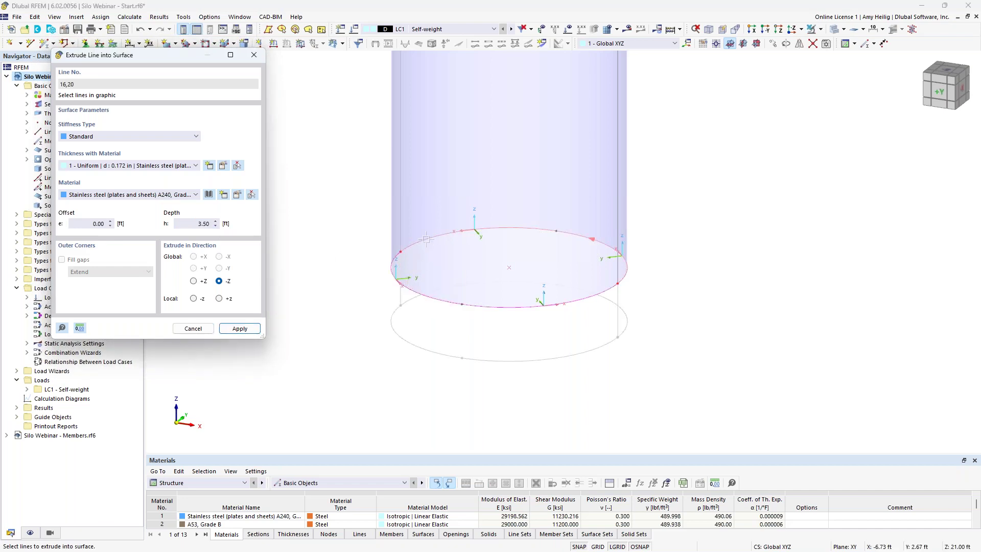
click(240, 328)
Extrude the two lowest arcs of the 3.5 ft wall ring a further 1.5 ft in -Z and end the extrusion.
click(220, 224)
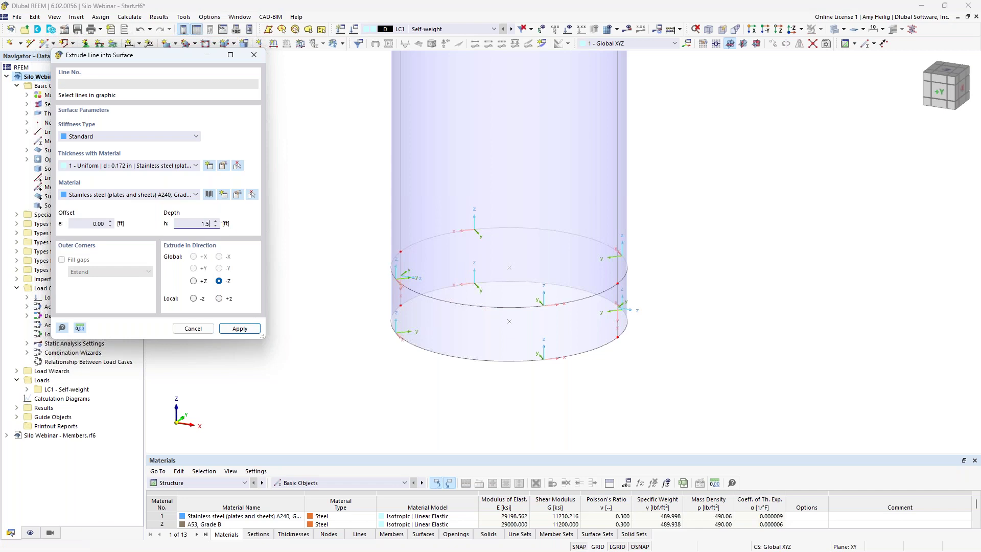
click(475, 360)
click(625, 333)
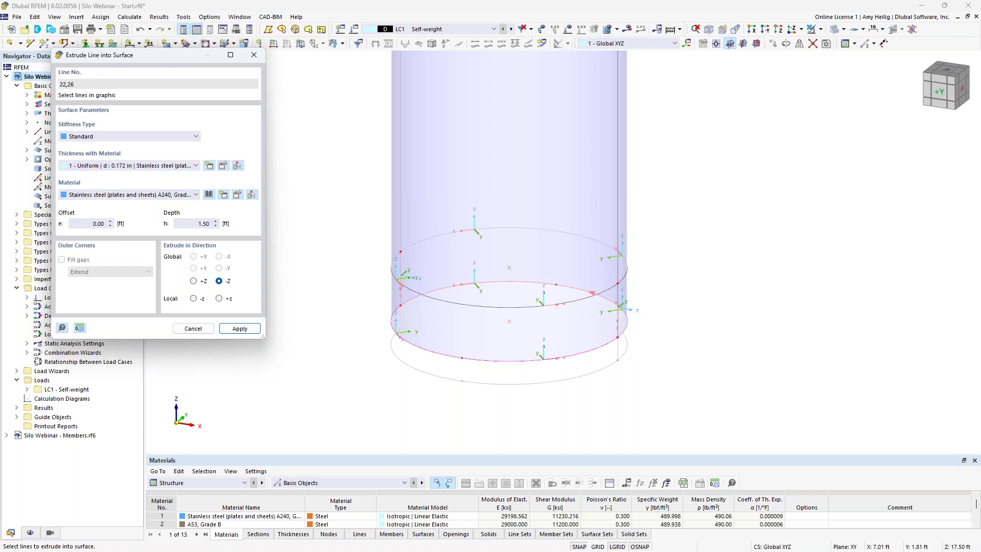
click(240, 328)
key(Escape)
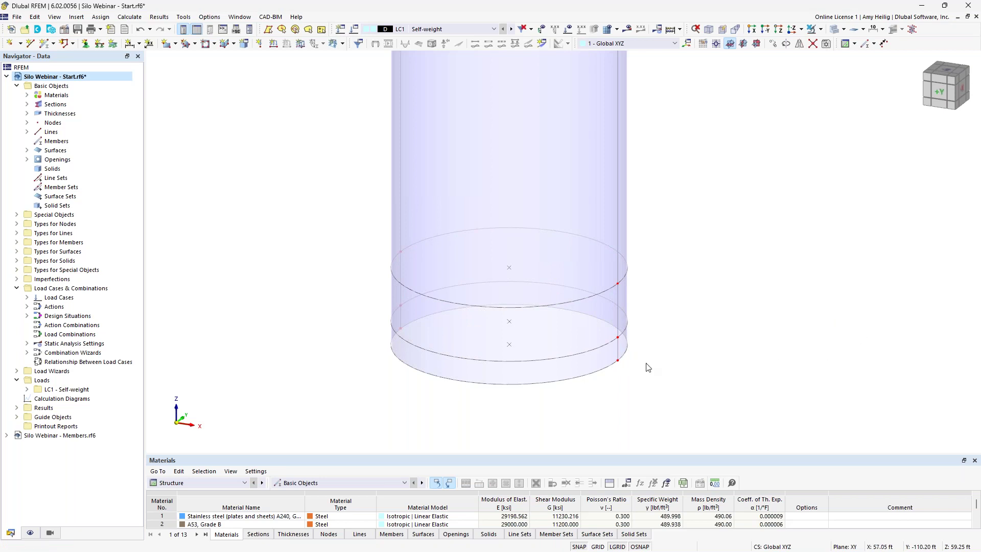
Create a node below the silo wall for the hopper's lower edge, entering its X and Z coordinates and leaving Y at 0.
ctrl+middle_drag(640, 377, 668, 279)
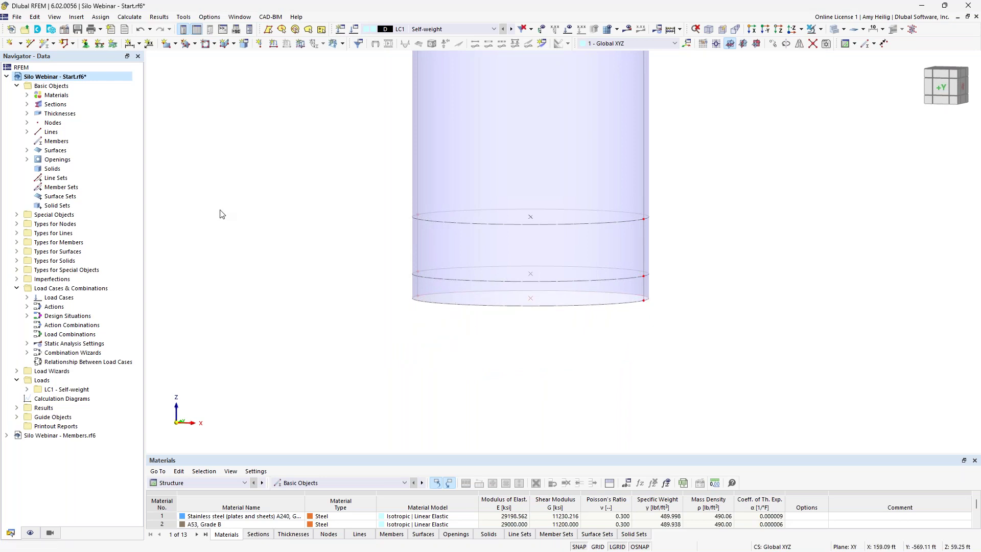
click(10, 43)
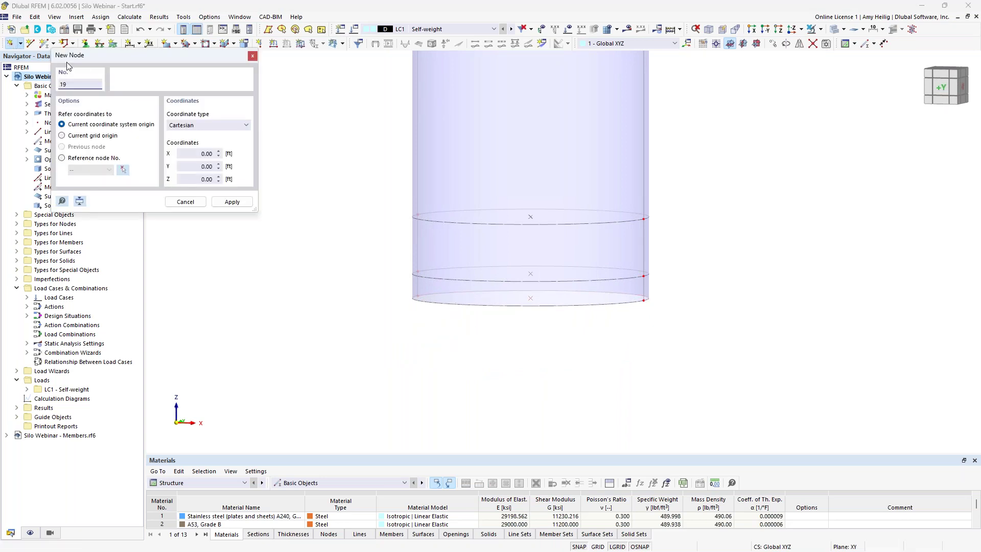
drag(96, 57, 216, 131)
double_click(327, 231)
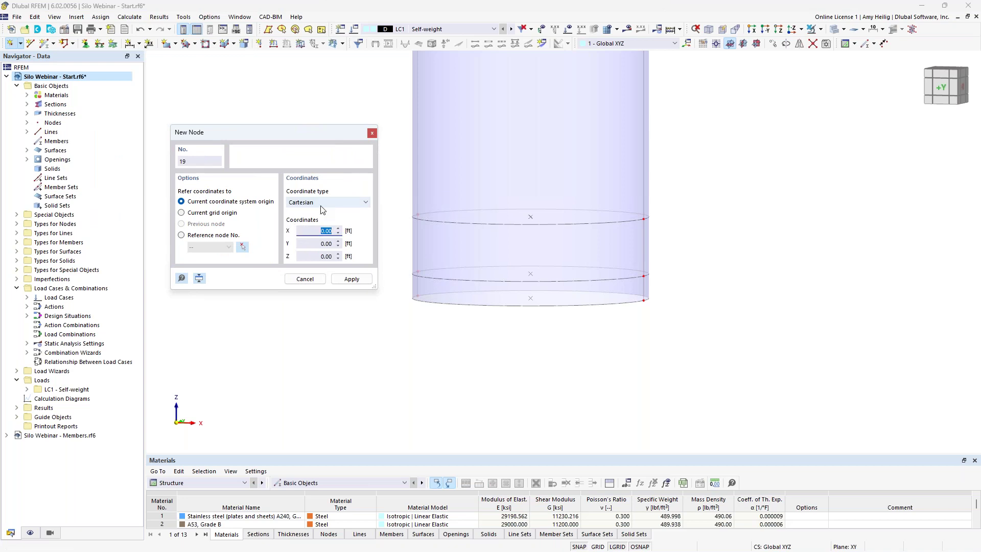
text(1)
key(Tab)
key(Tab)
text(5)
key(Return)
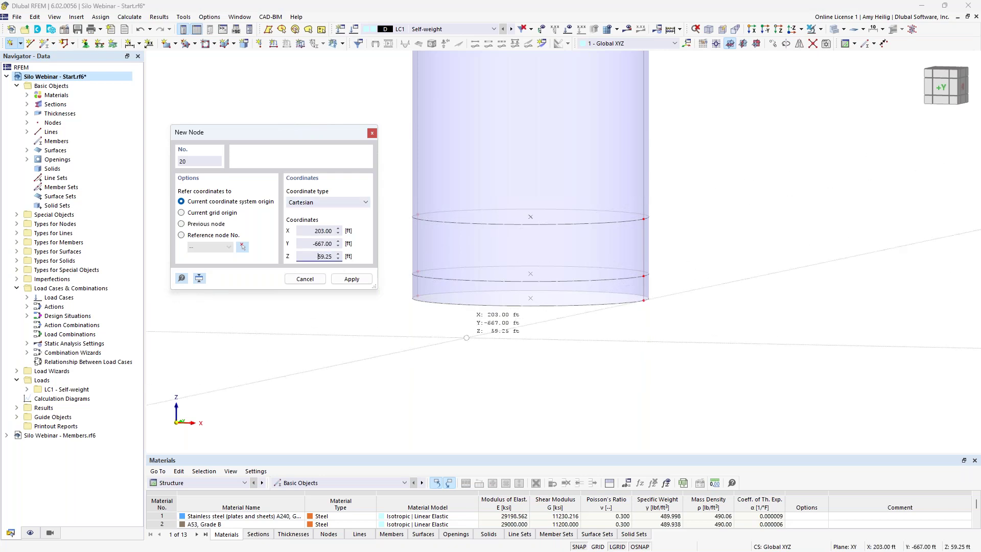
scroll(467, 337, down, 1)
scroll(467, 337, down, 2)
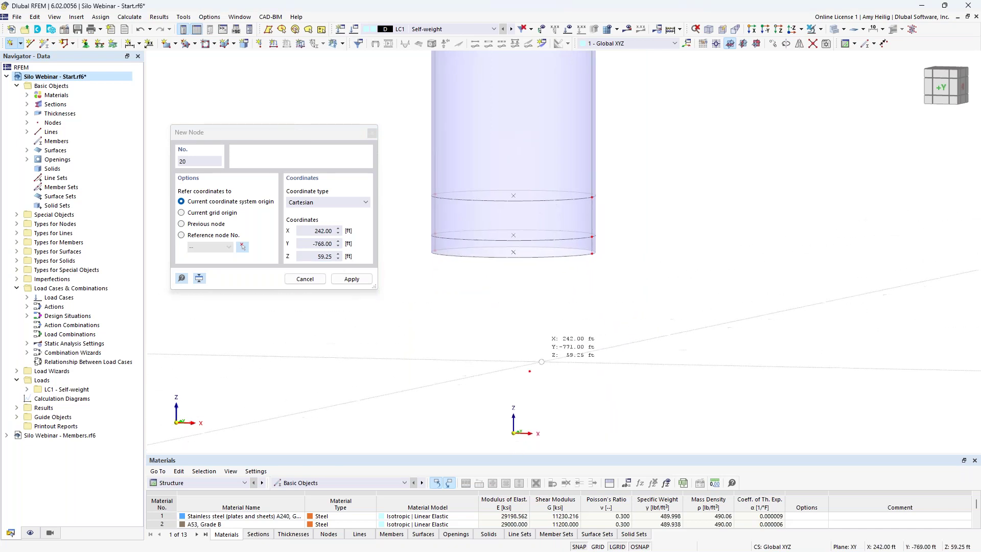
key(Escape)
Draw a single line from the wall node at X 7.25 ft, Z 17.50 ft to the new node below the silo.
mouse_move(556, 336)
middle_down()
mouse_move(596, 333)
mouse_move(562, 347)
middle_up()
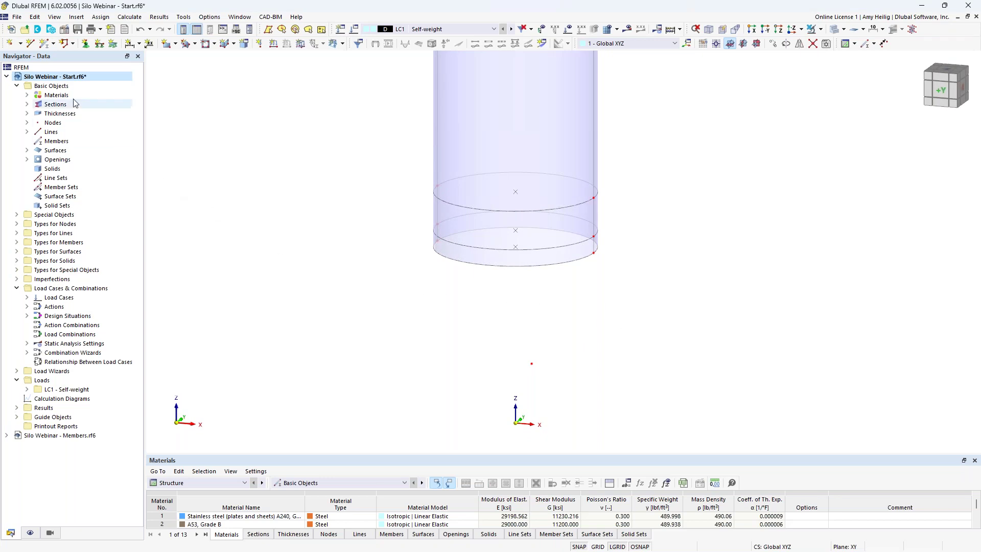
click(30, 44)
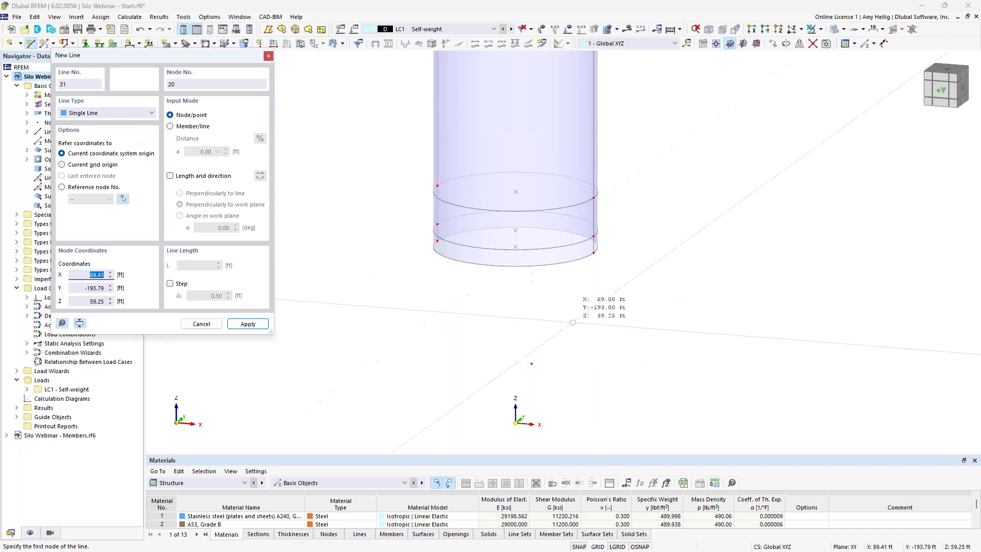
scroll(573, 309, up, 2)
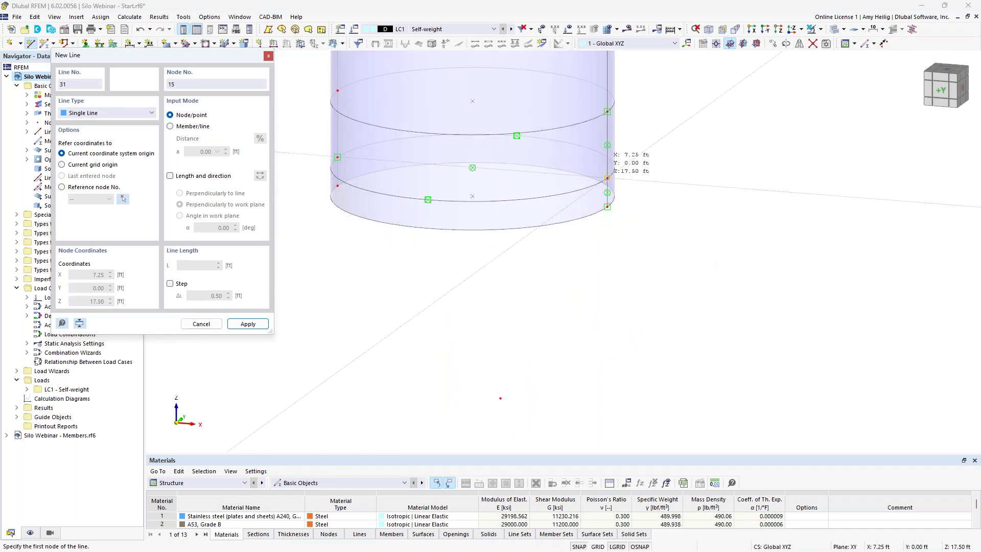
click(607, 178)
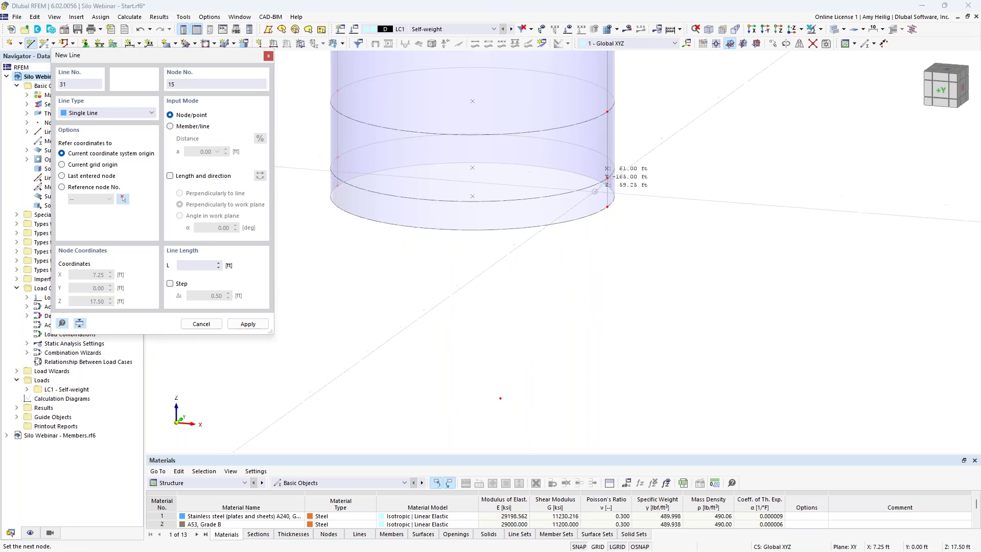
click(501, 398)
key(Escape)
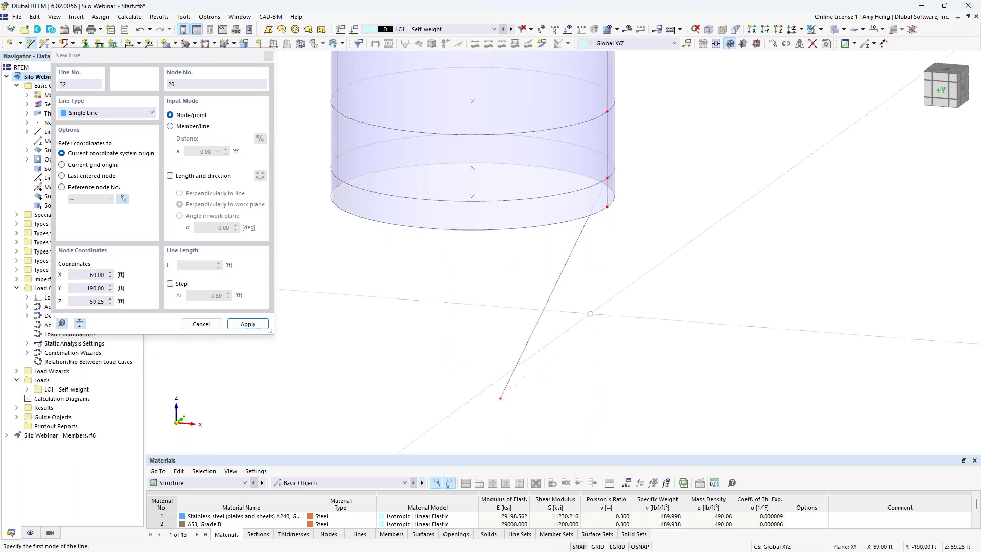
key(Escape)
Rotate-copy the inclined line in 2 steps of 180° about the Z axis through the origin, linking lines with surfaces along arcs.
drag(595, 323, 482, 289)
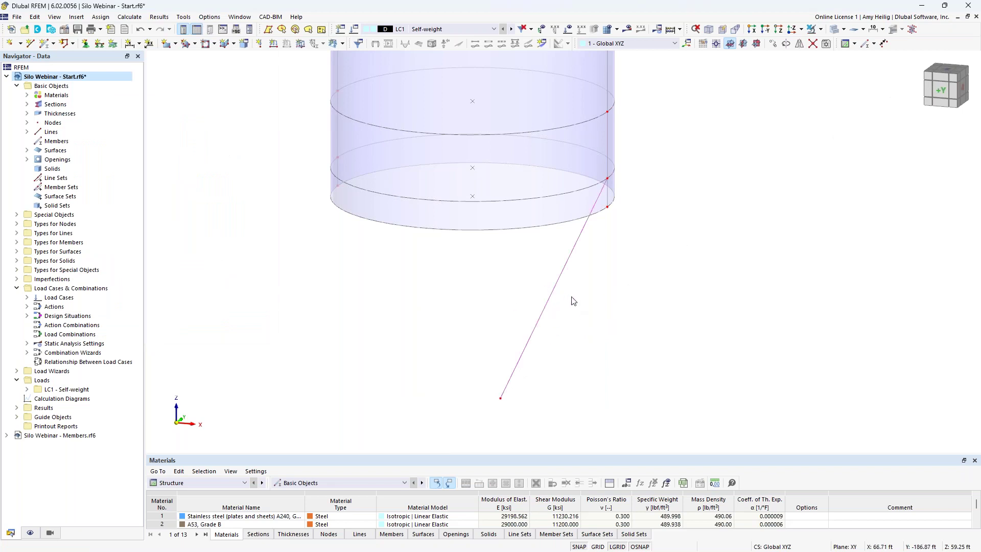
click(786, 45)
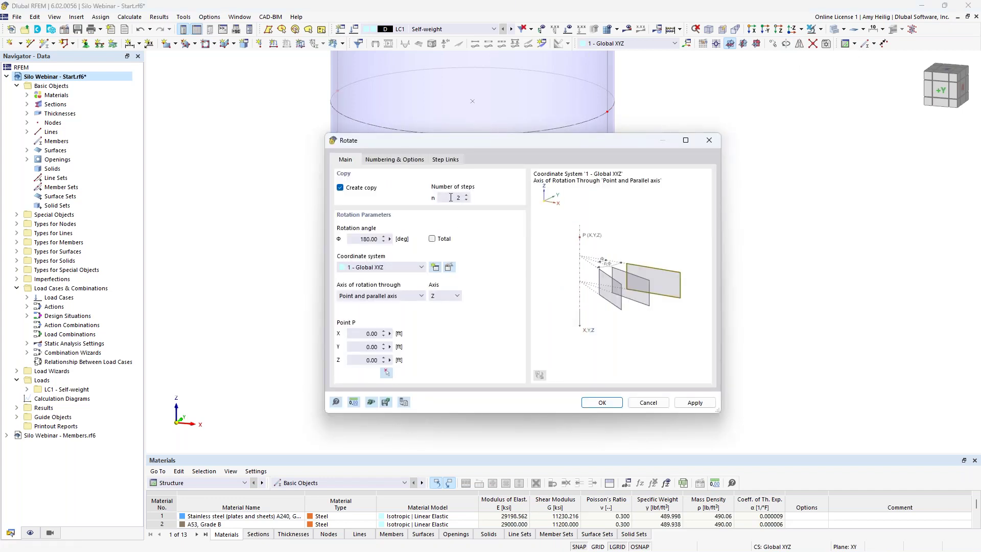
click(394, 162)
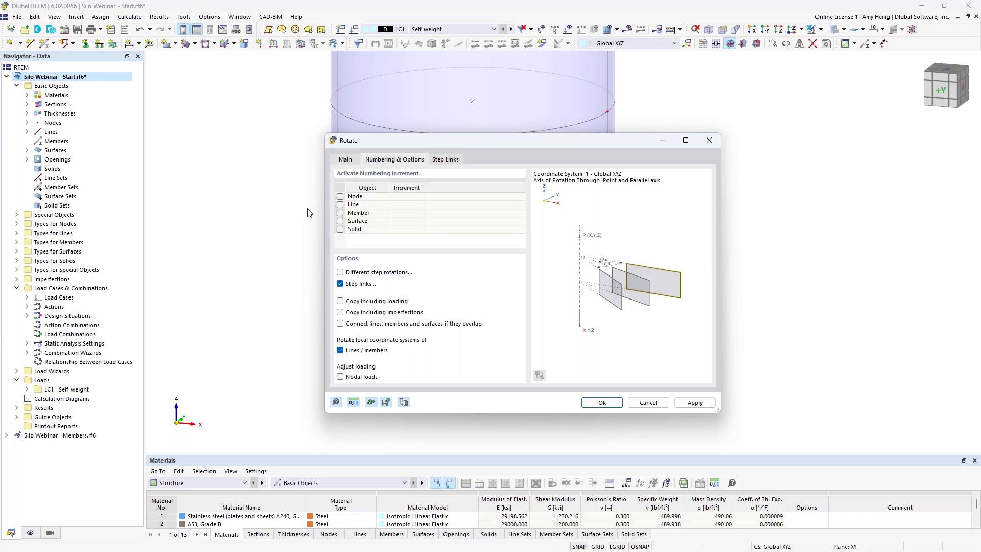
click(447, 160)
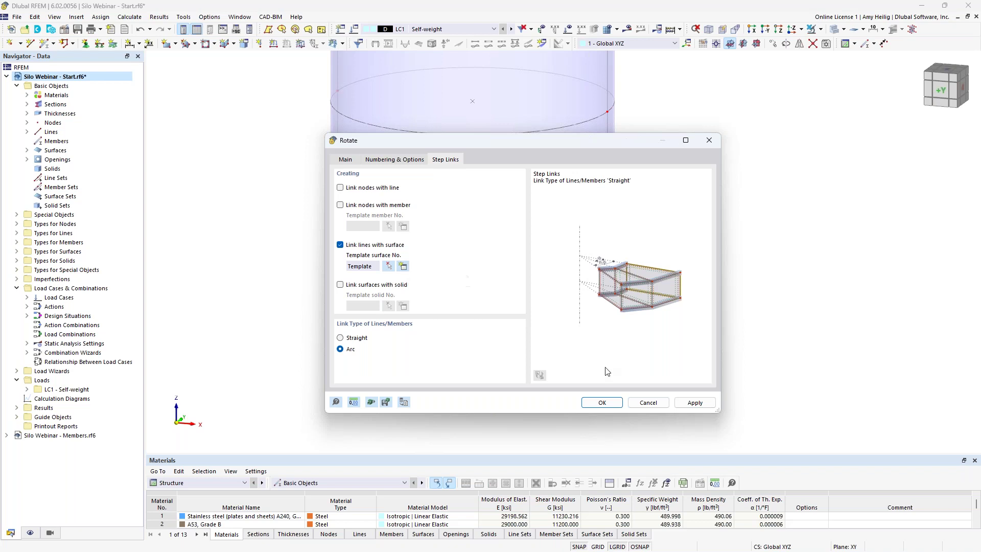
click(606, 403)
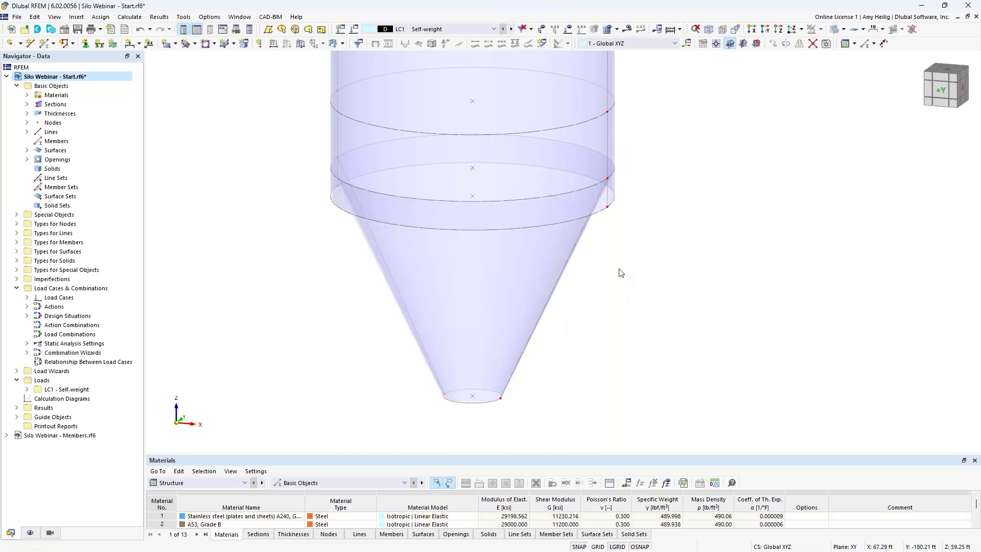
Isolate the ring arcs at the top and bottom of the two lowest wall sections using Visibility by Selected and Related Objects.
middle_drag(626, 270, 634, 296)
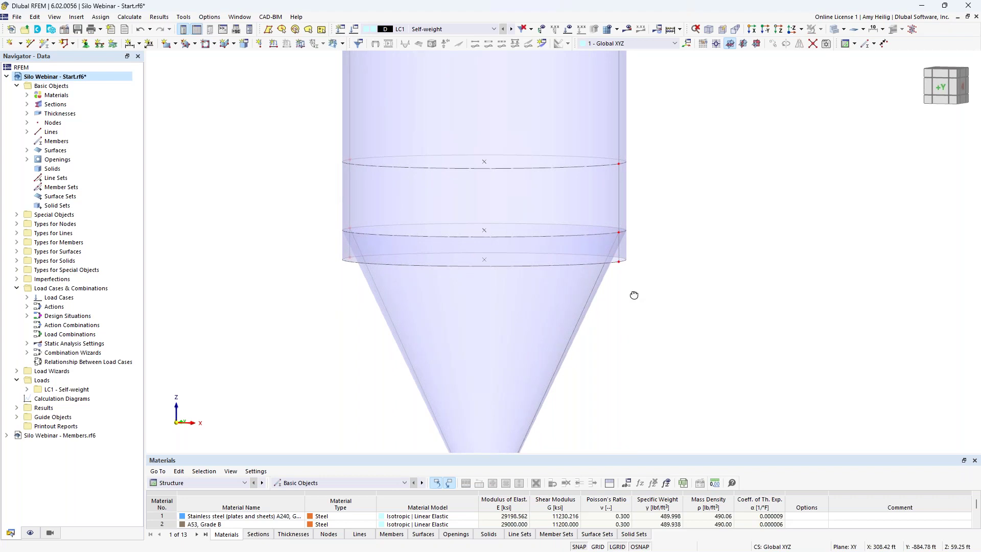
middle_drag(634, 296, 622, 266)
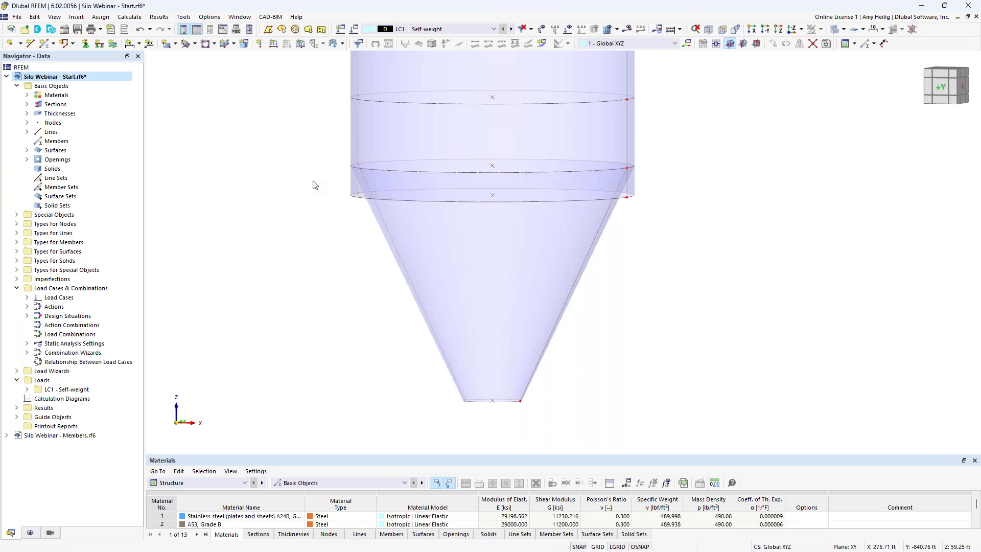
middle_drag(265, 196, 274, 234)
drag(444, 141, 665, 160)
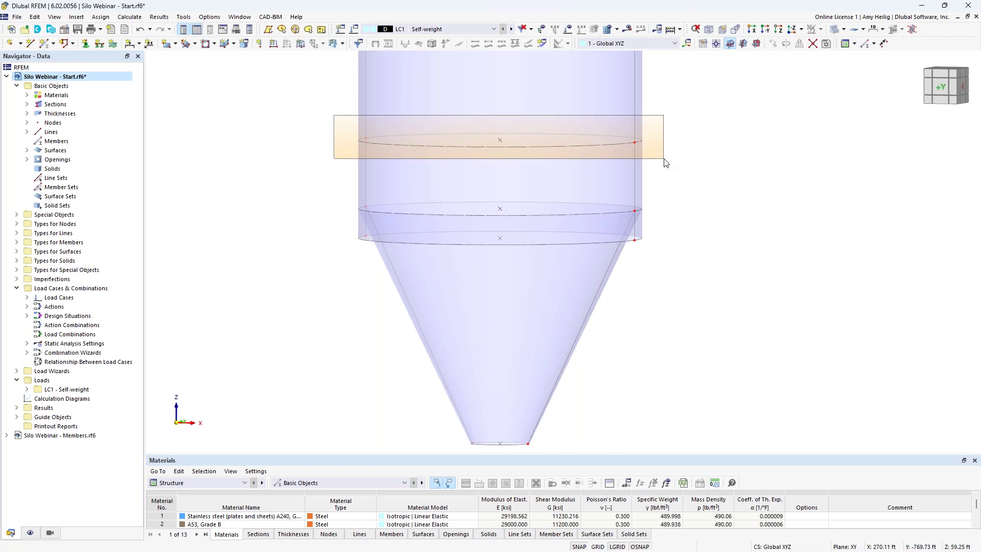
drag(664, 160, 665, 160)
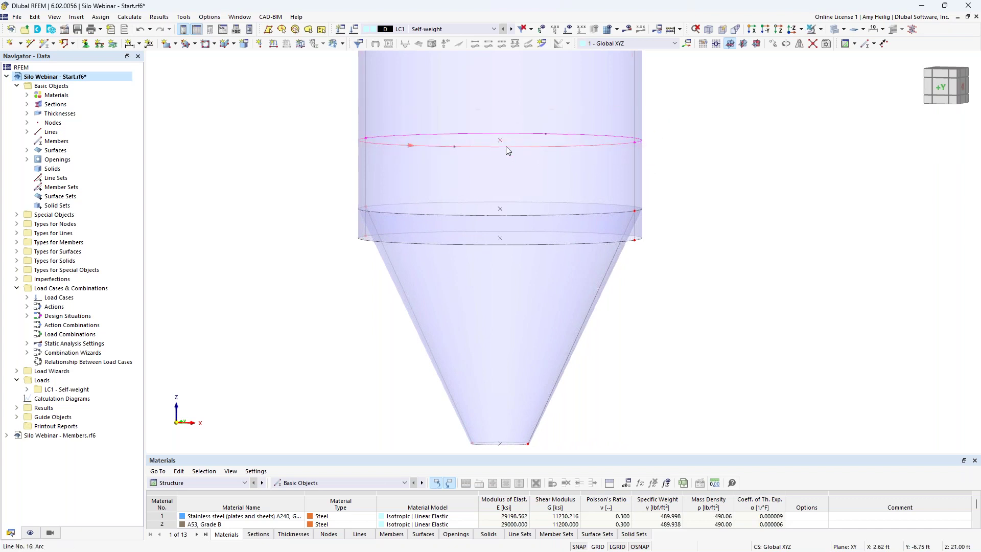
drag(343, 227, 659, 252)
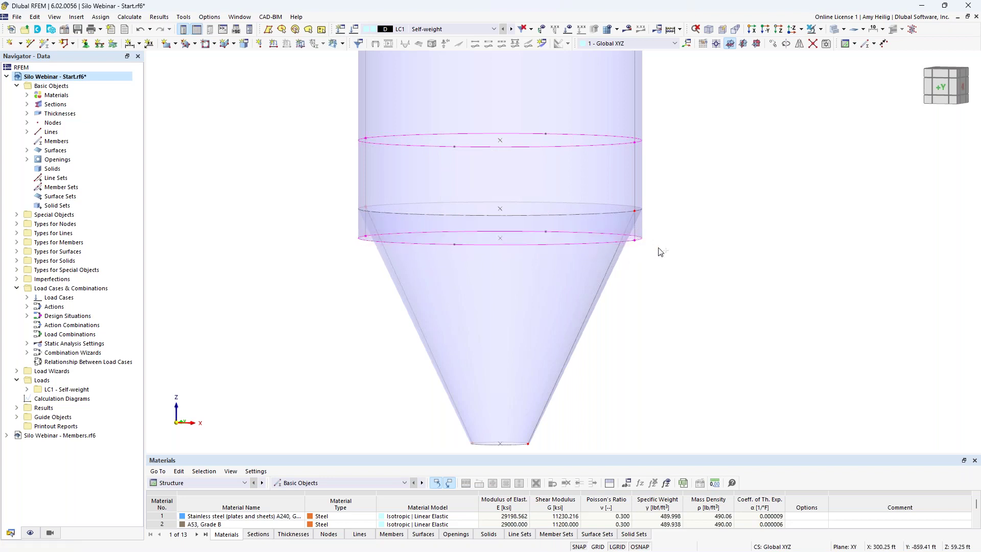
click(820, 29)
click(827, 43)
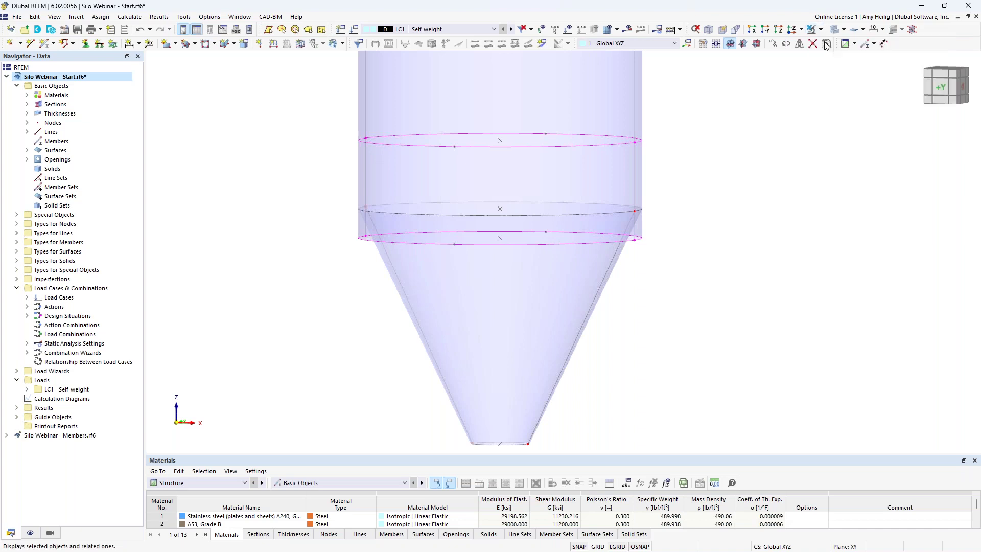
click(664, 276)
Create parallel lines of the upper ring's two arcs with a 0.5 ft offset in the -y direction.
ctrl+middle_drag(690, 262, 670, 282)
drag(332, 90, 670, 181)
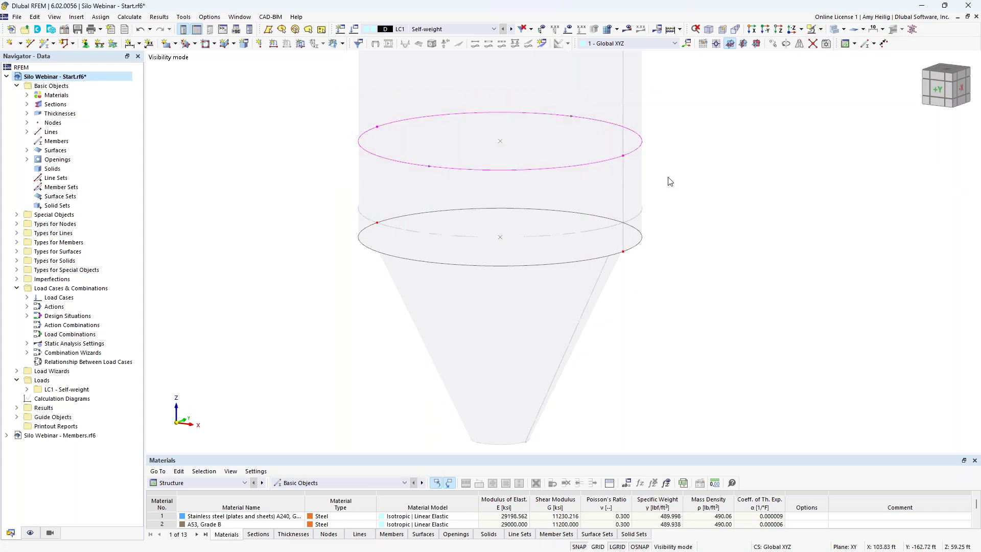
right_click(571, 170)
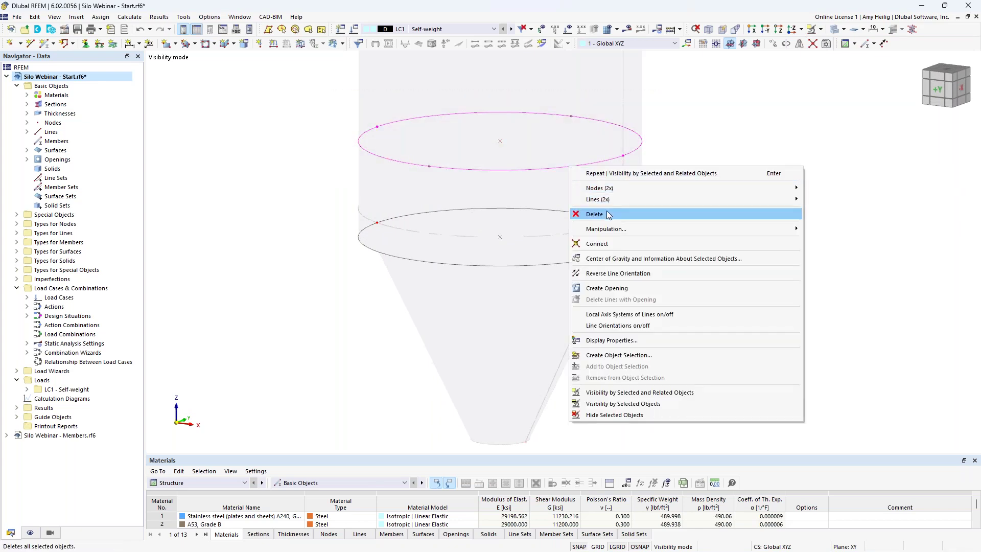
mouse_move(608, 230)
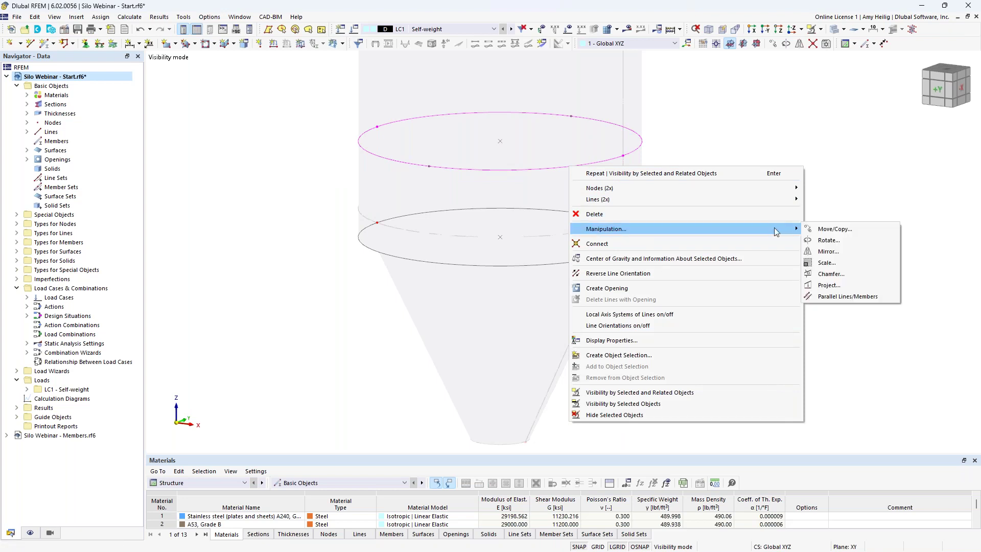
click(836, 297)
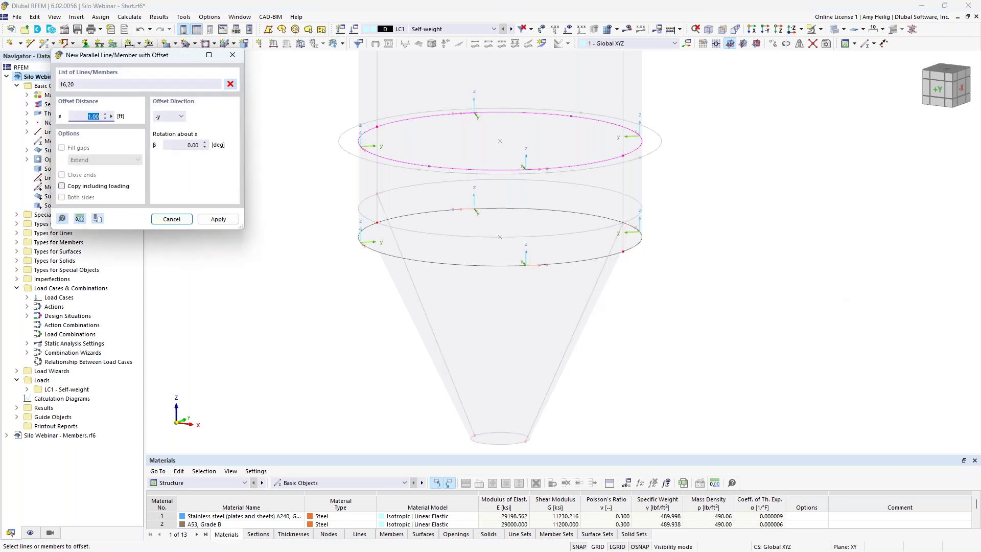
drag(168, 58, 223, 93)
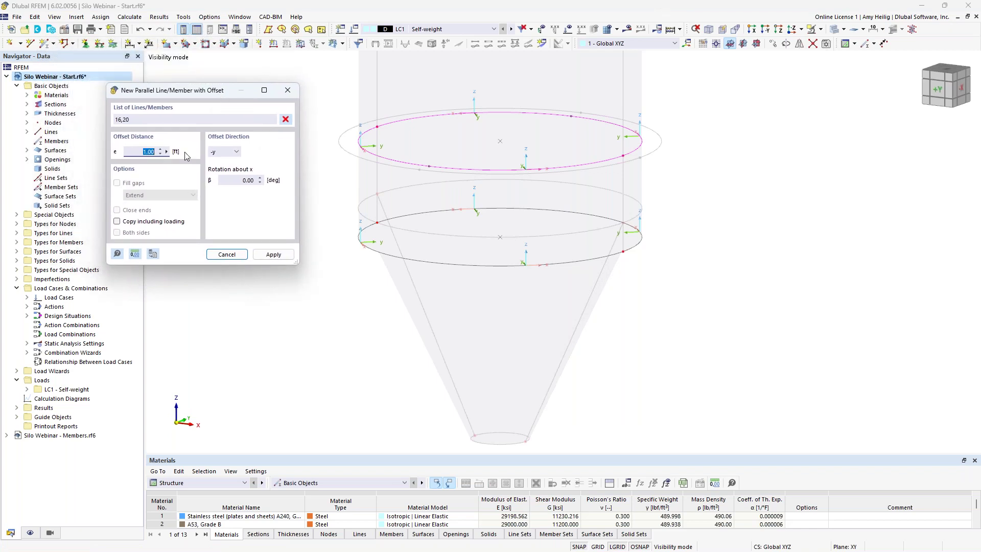
text(0.5)
click(274, 255)
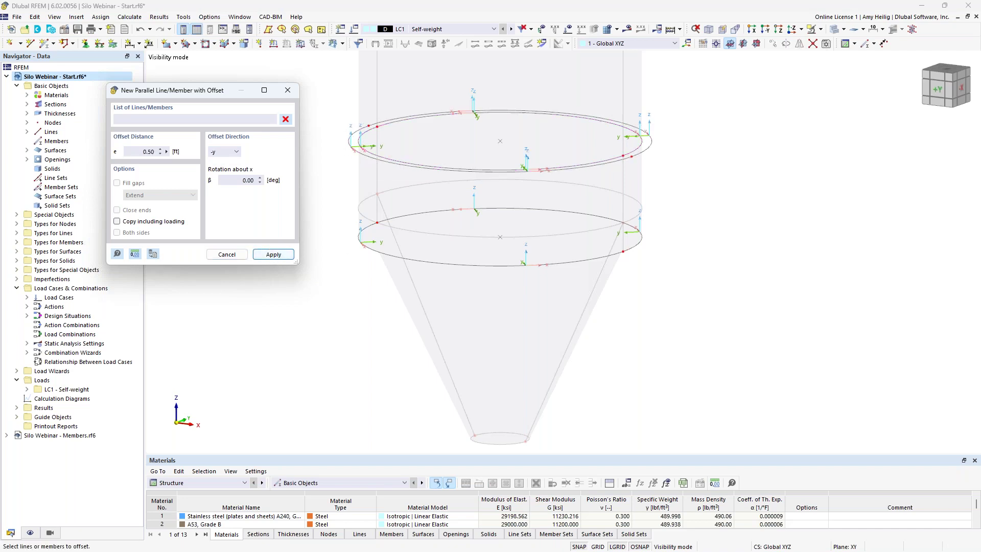
Create parallel lines of the lower ring's two arcs with a 0.50 ft offset in the -y direction.
click(364, 248)
click(391, 217)
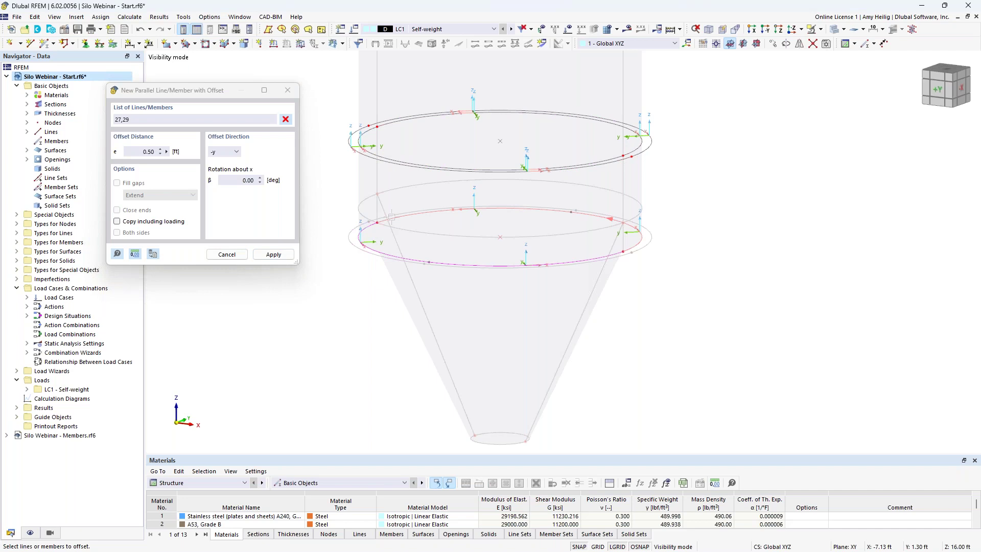
click(274, 254)
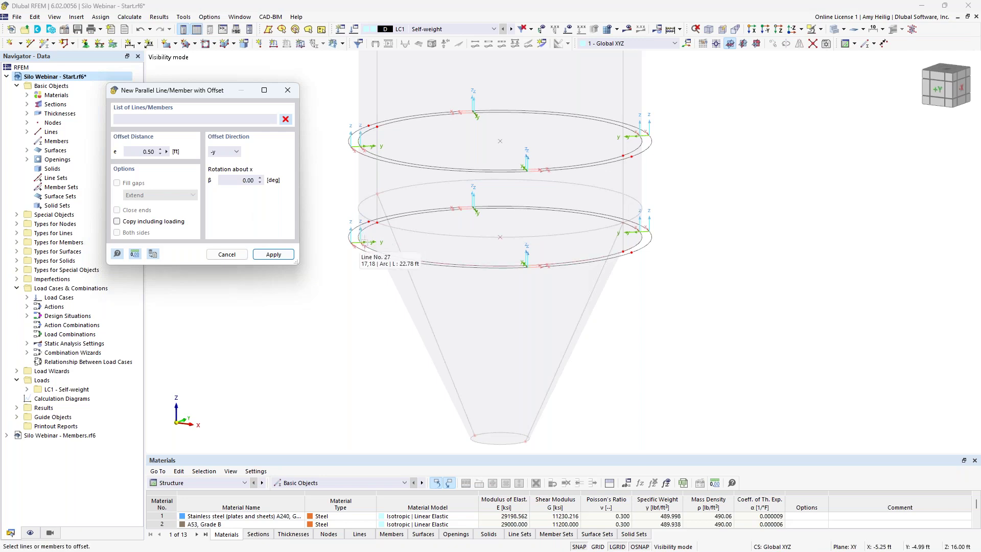
Offset the lower ring's two original wall arcs 0.50 ft in the +y direction and end the parallel line command.
click(237, 152)
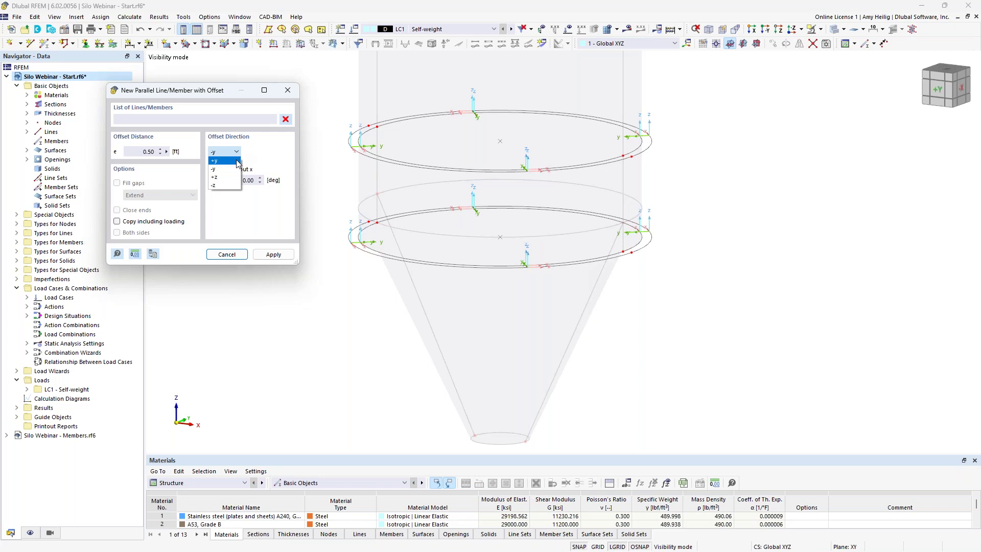
click(236, 161)
click(383, 256)
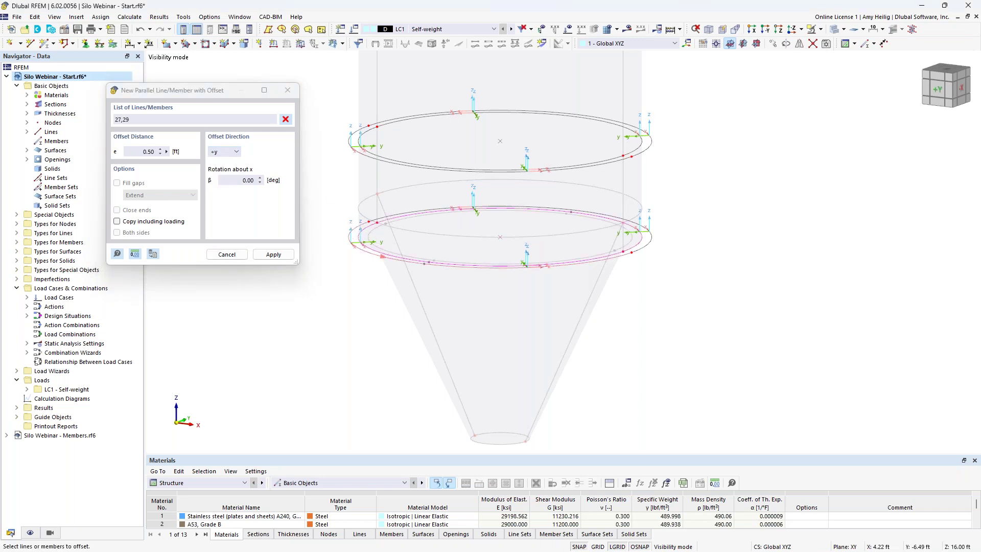
click(281, 255)
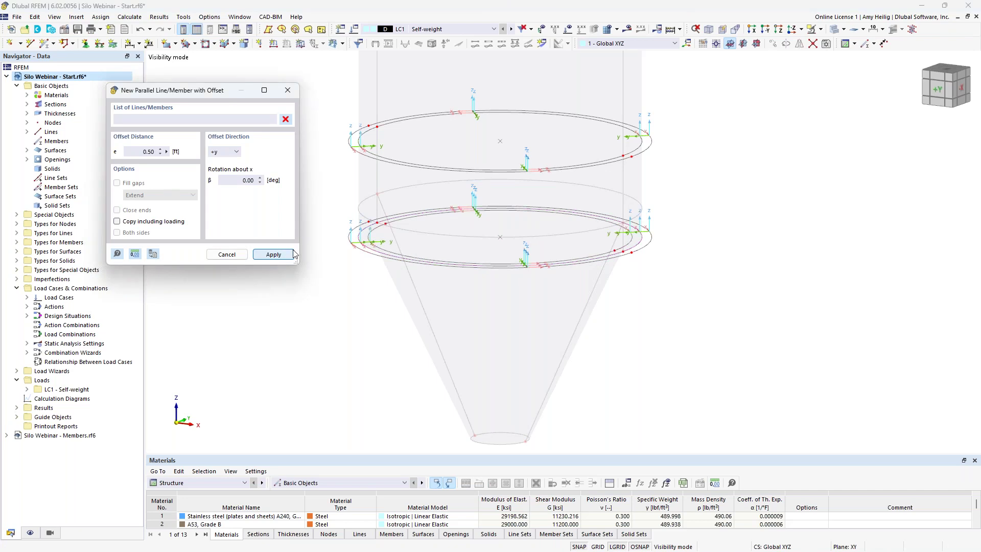
key(Escape)
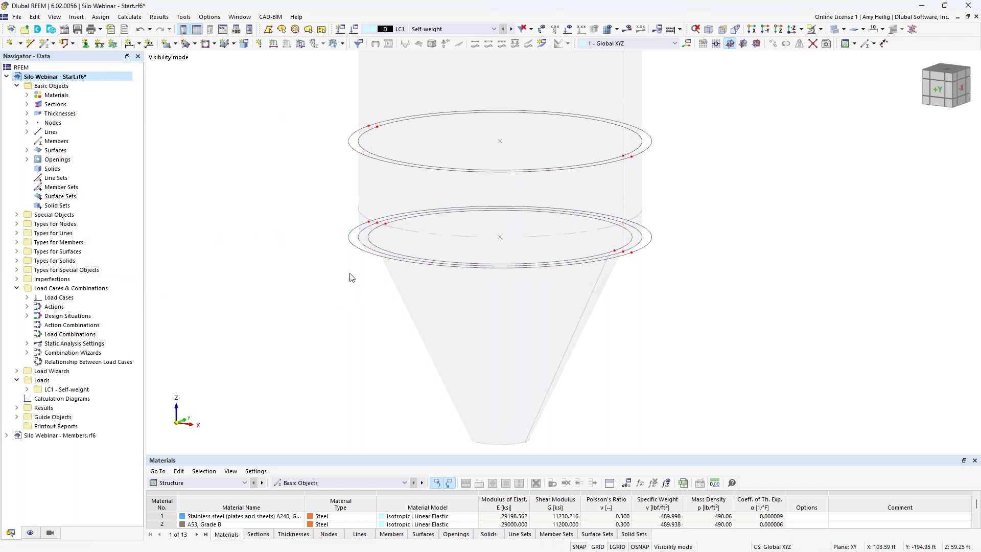
scroll(350, 277, up, 3)
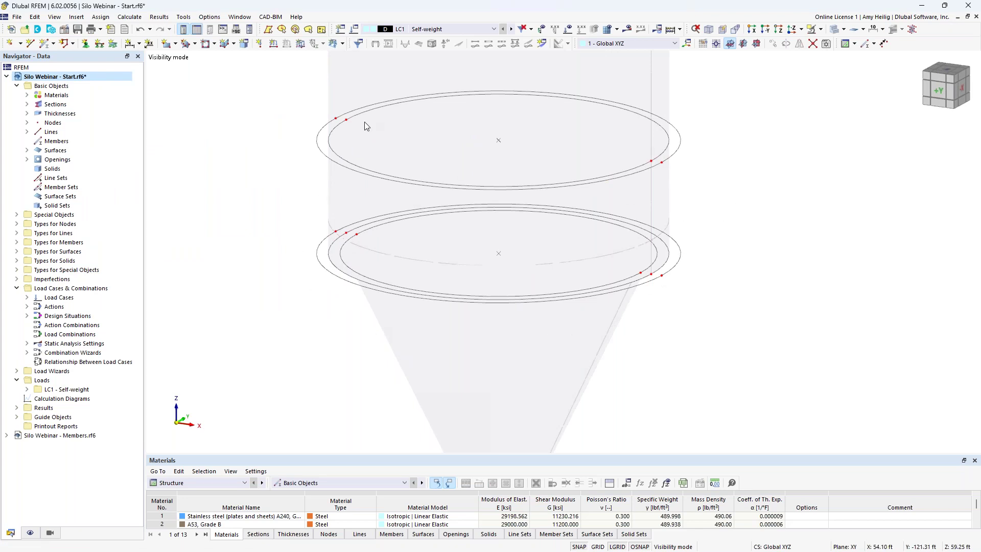
scroll(363, 121, up, 2)
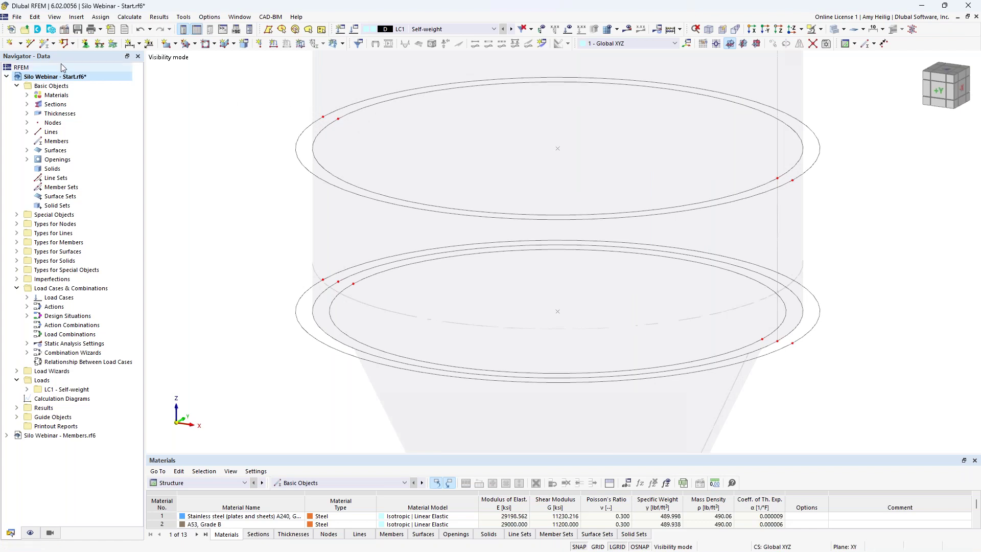
Draw two single lines joining the upper ring's inner and outer arcs at their end nodes on opposite sides.
click(30, 44)
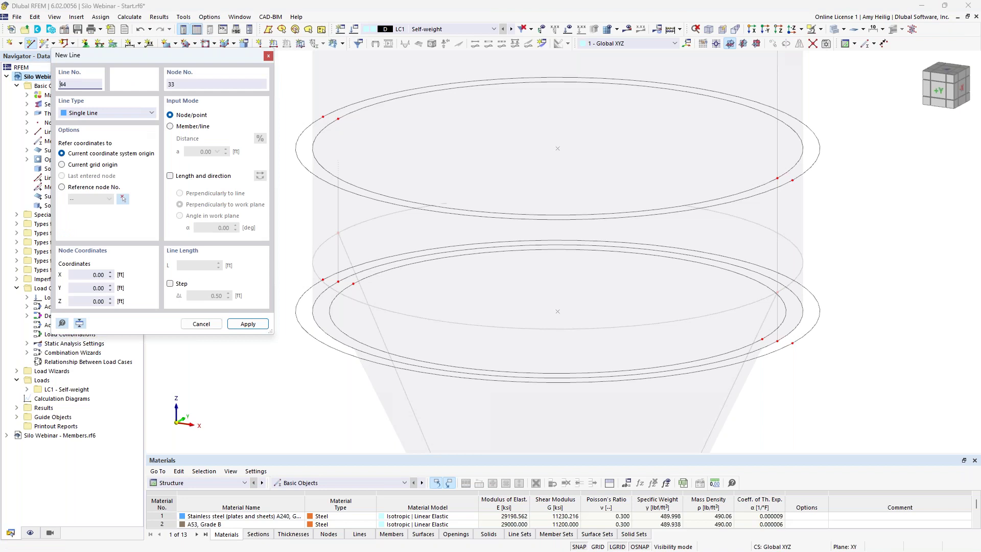
click(338, 118)
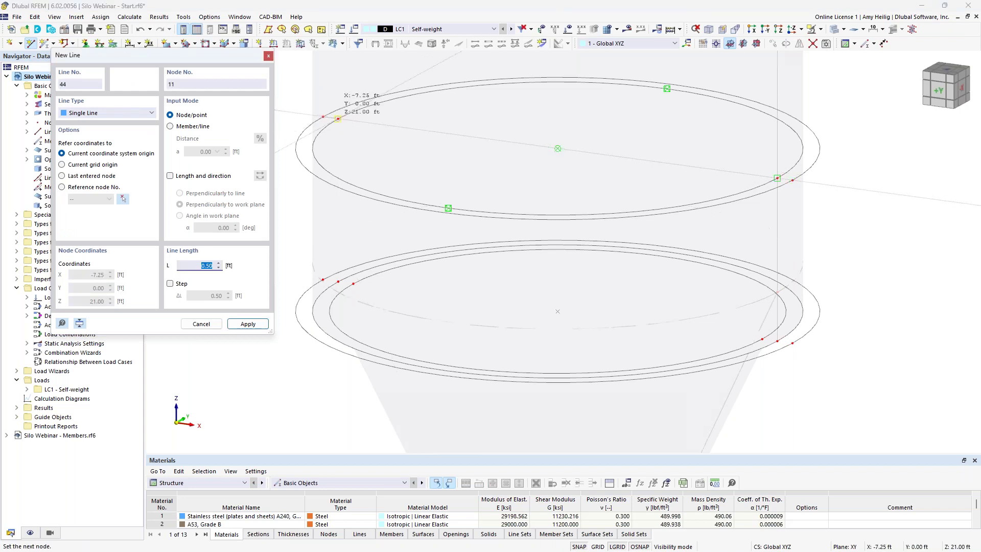
click(323, 117)
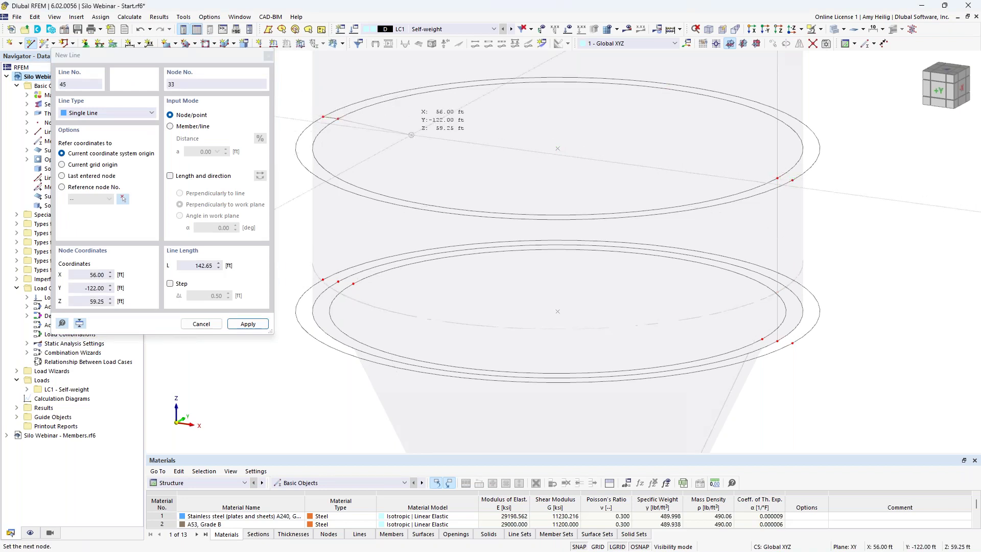
click(778, 178)
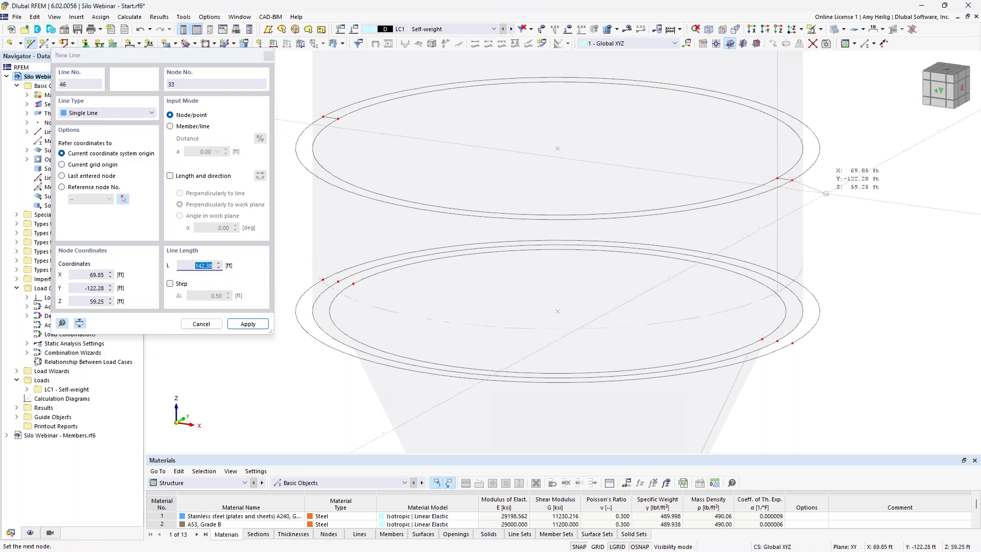
click(793, 180)
Connect the lower ring's inner, wall and outer arcs with radial lines at both node groups and end the line command.
click(353, 283)
key(Return)
click(793, 343)
key(Return)
key(Escape)
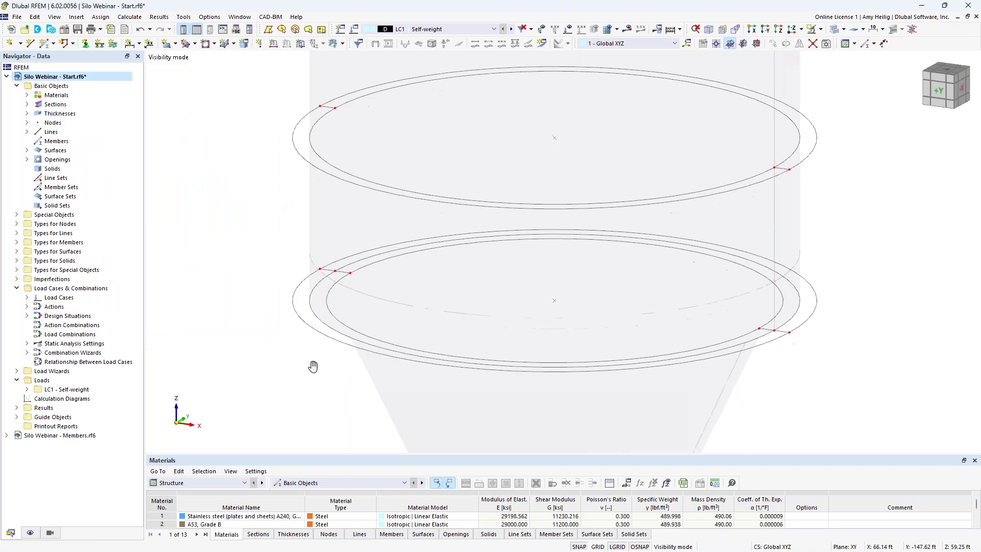
Start a new plane surface by Select Boundary with the 0.500 in uniform thickness and material A36 (HR Structural Shapes and Bars).
middle_drag(336, 394, 289, 358)
scroll(286, 362, down, 2)
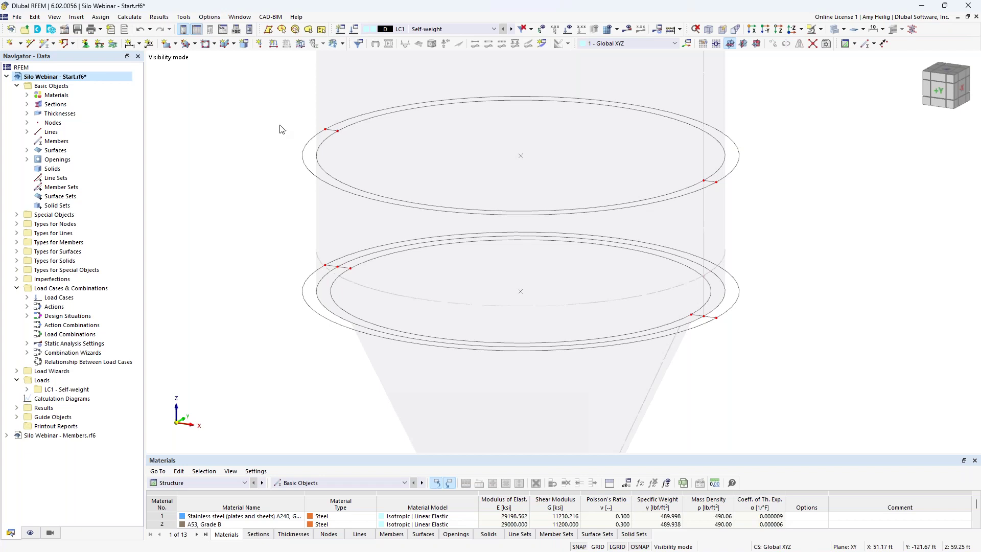
click(195, 45)
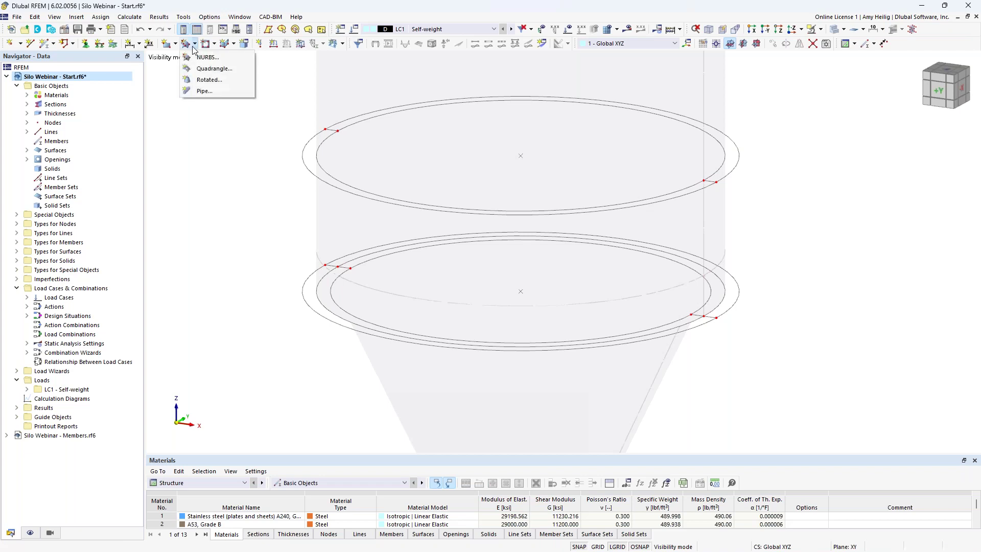
click(175, 44)
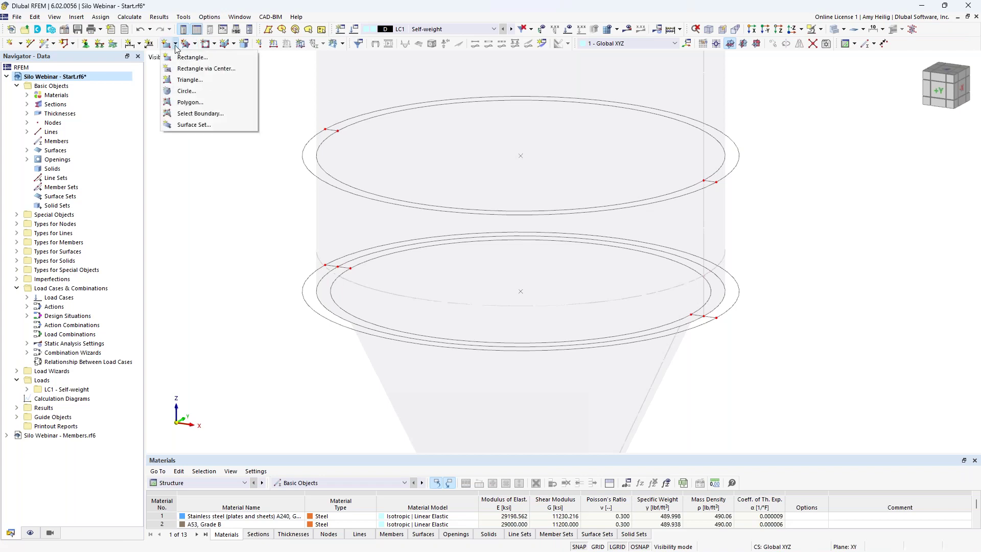
click(199, 114)
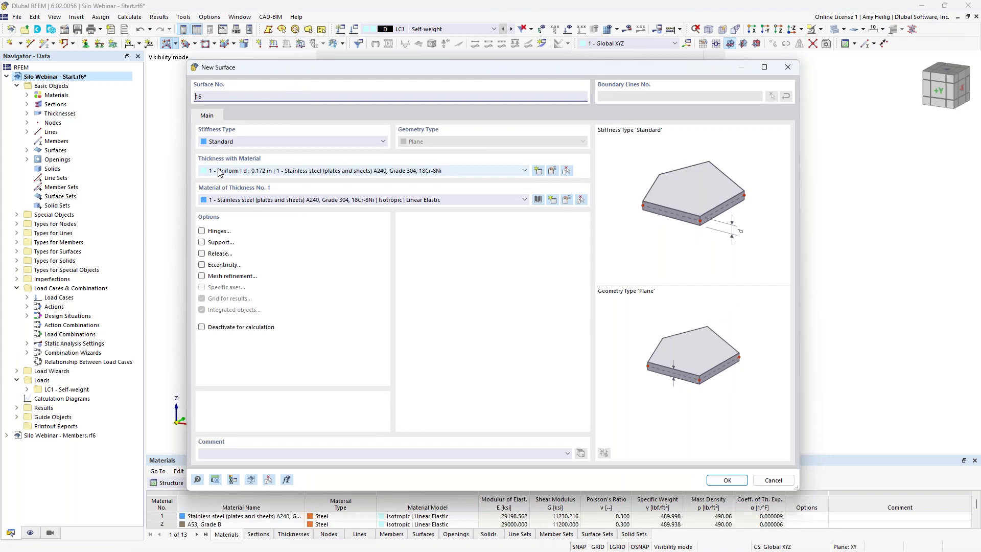
click(270, 172)
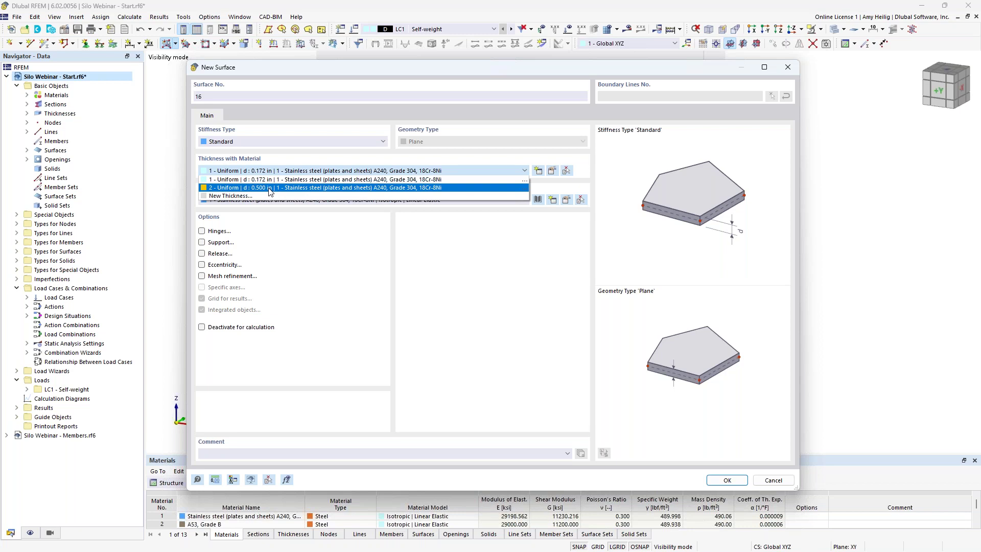
click(270, 188)
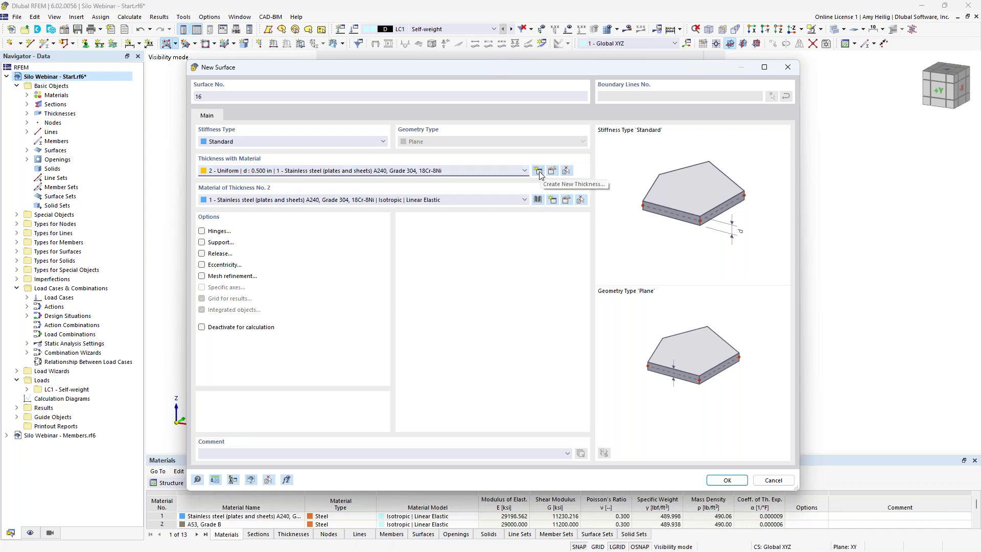
click(273, 202)
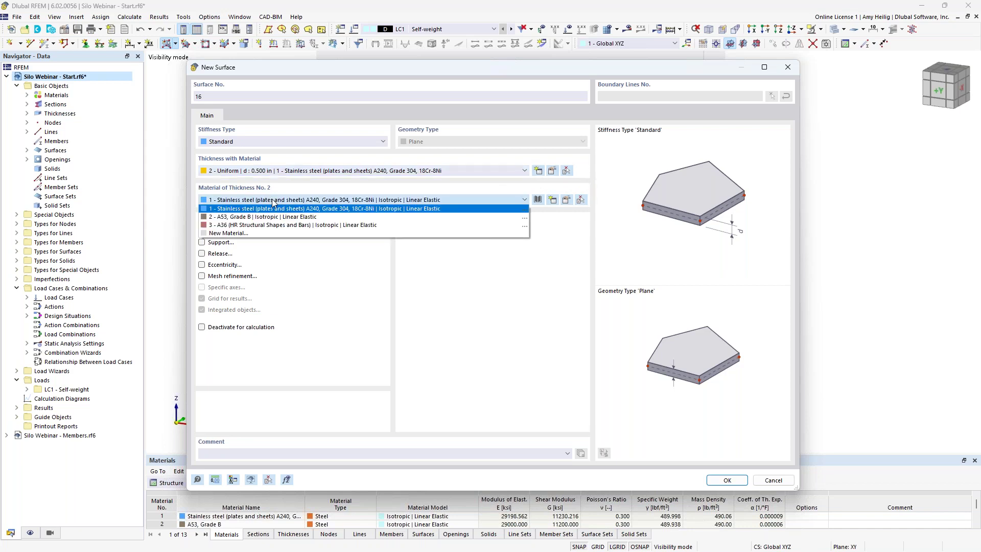
click(266, 226)
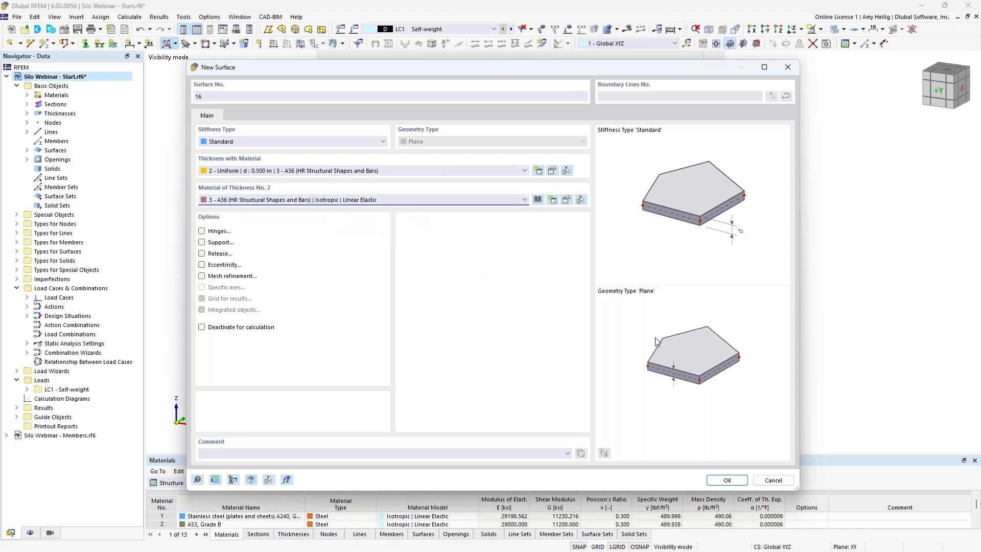
click(726, 481)
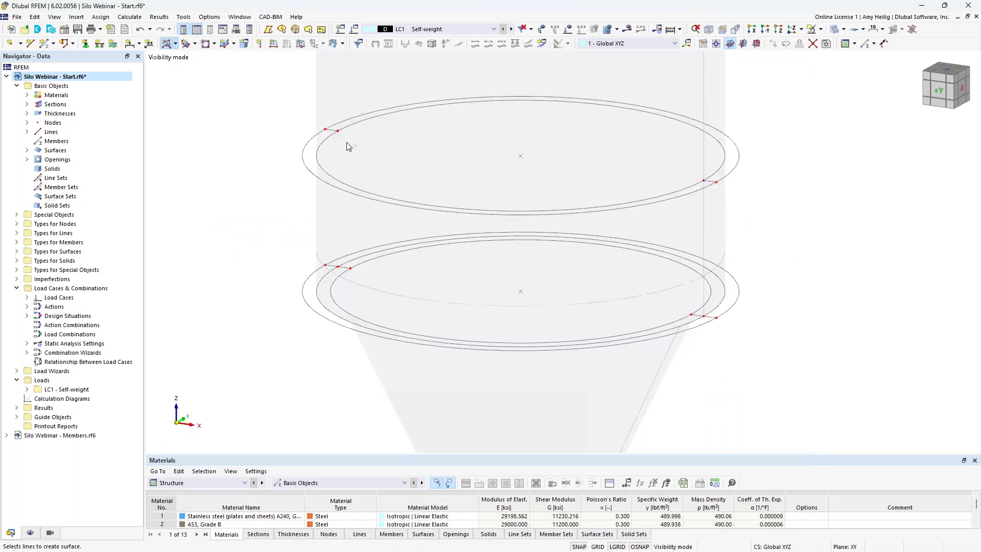
Create the front and rear half-ring surfaces of the upper stiffener from its inner and outer arcs and connecting lines.
scroll(348, 147, up, 3)
click(308, 132)
click(309, 134)
middle_drag(671, 228, 573, 208)
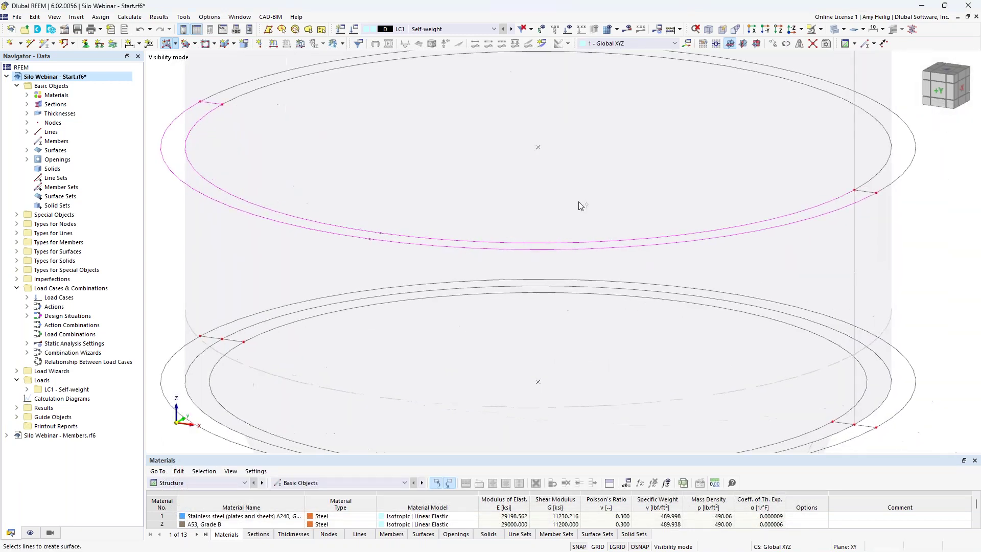
click(862, 193)
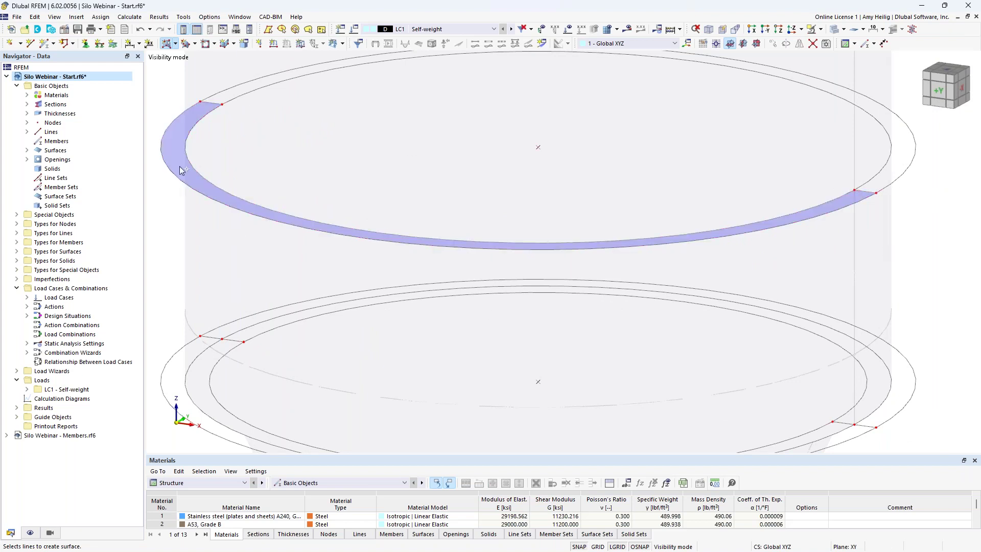
click(202, 102)
click(379, 63)
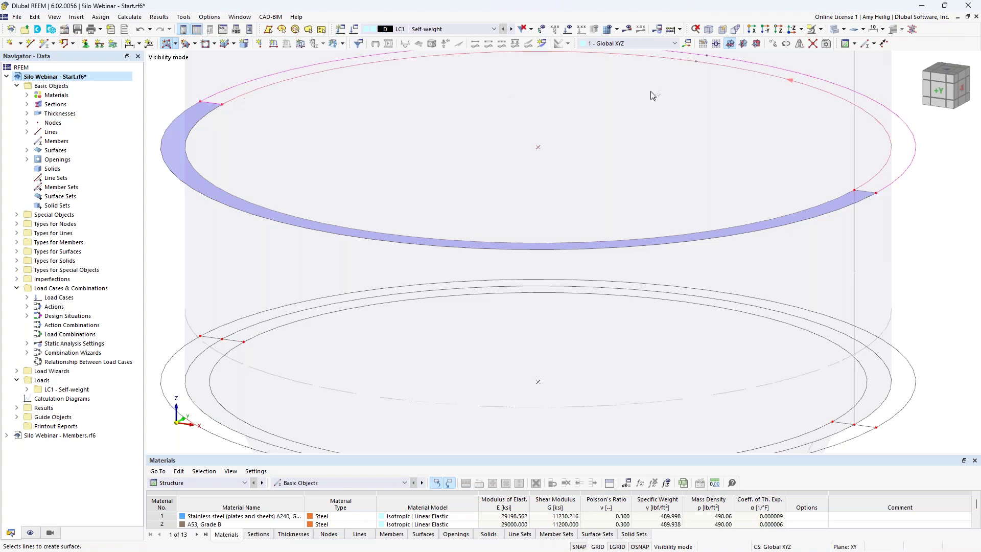
click(862, 176)
Create the front half-ring surface of the lower stiffener between its innermost and outermost arcs and the connecting lines.
scroll(679, 206, down, 2)
scroll(576, 252, up, 1)
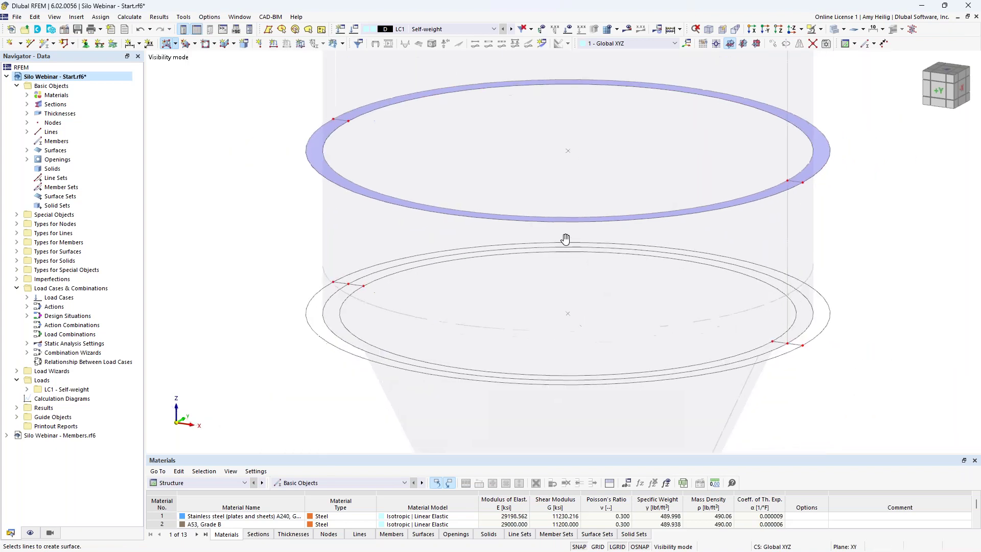
scroll(439, 255, up, 1)
scroll(332, 263, up, 1)
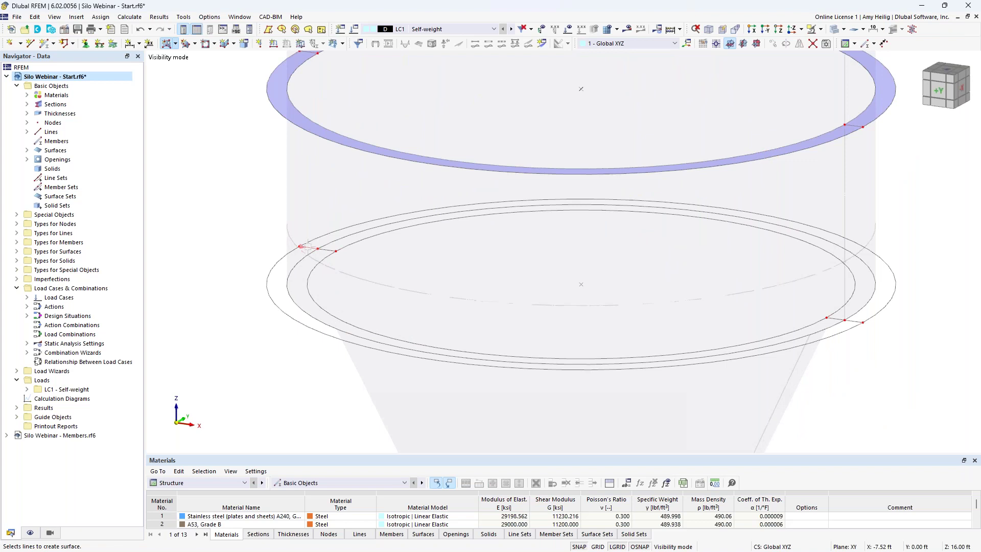
click(325, 259)
click(281, 259)
click(834, 317)
click(852, 322)
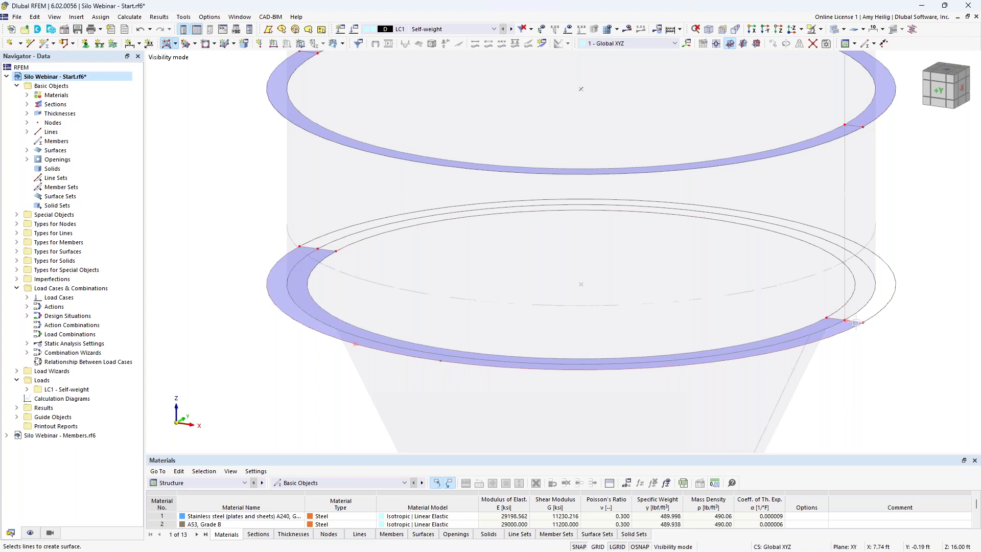
Create the rear half-ring surface of the lower stiffener from its innermost and outermost arcs, and end the surface command.
click(845, 303)
click(875, 313)
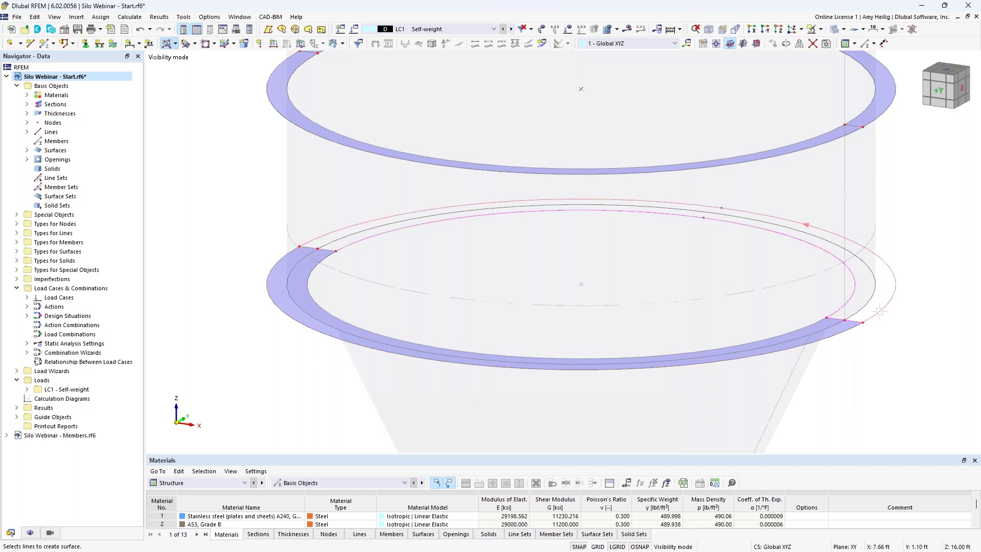
click(307, 247)
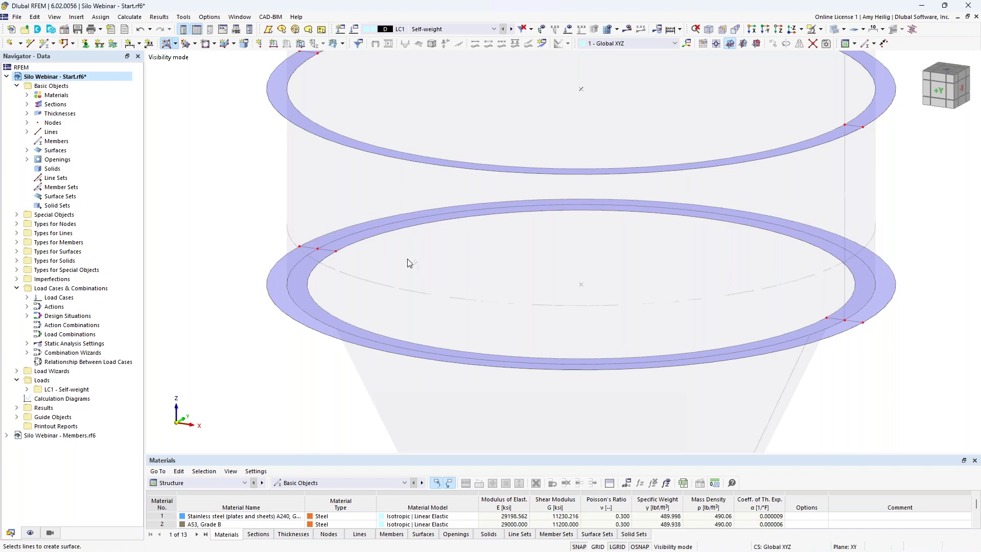
scroll(442, 276, down, 3)
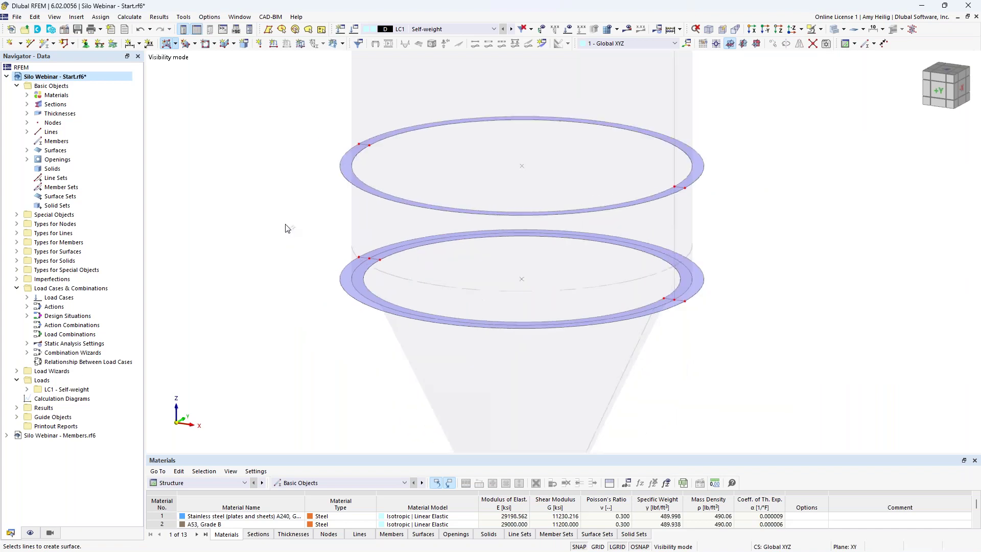
key(Escape)
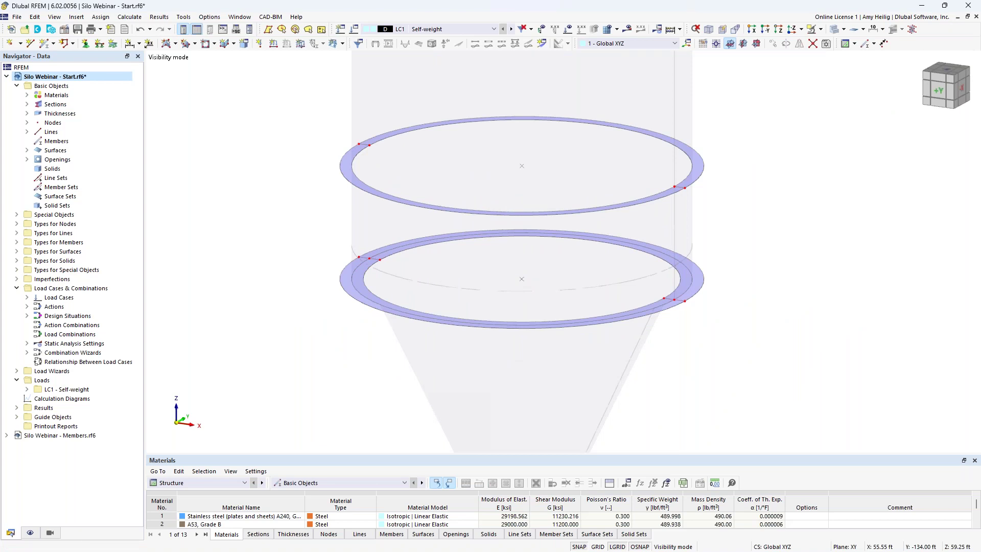
Examine the available member types and the section settings for a new member, and close the dialog without creating one.
scroll(320, 283, down, 1)
scroll(313, 328, down, 3)
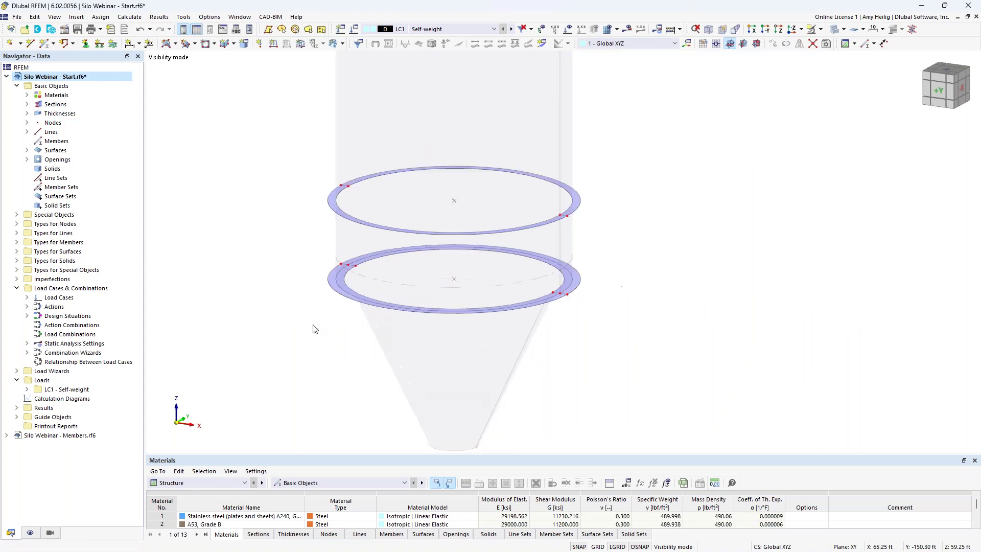
middle_drag(323, 326, 372, 266)
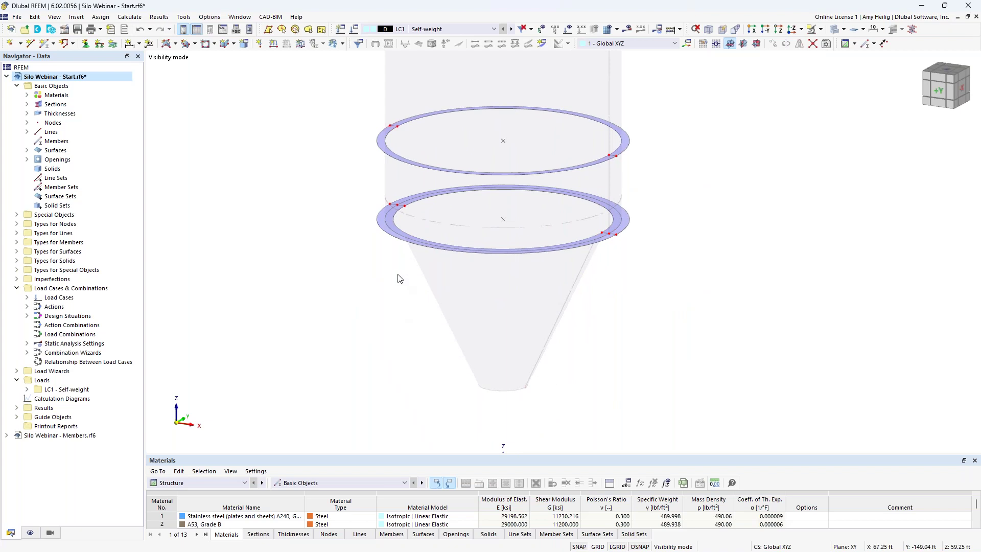
click(45, 44)
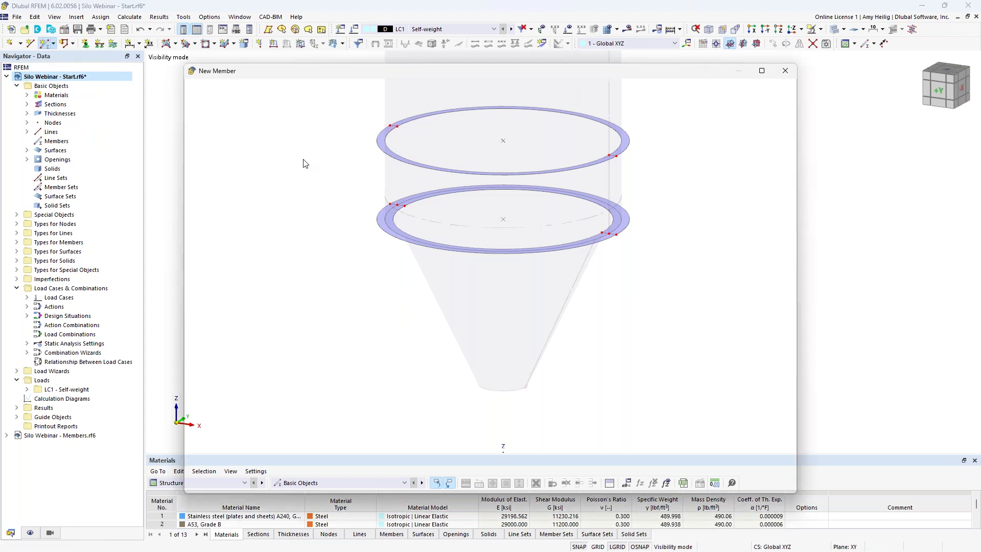
click(259, 146)
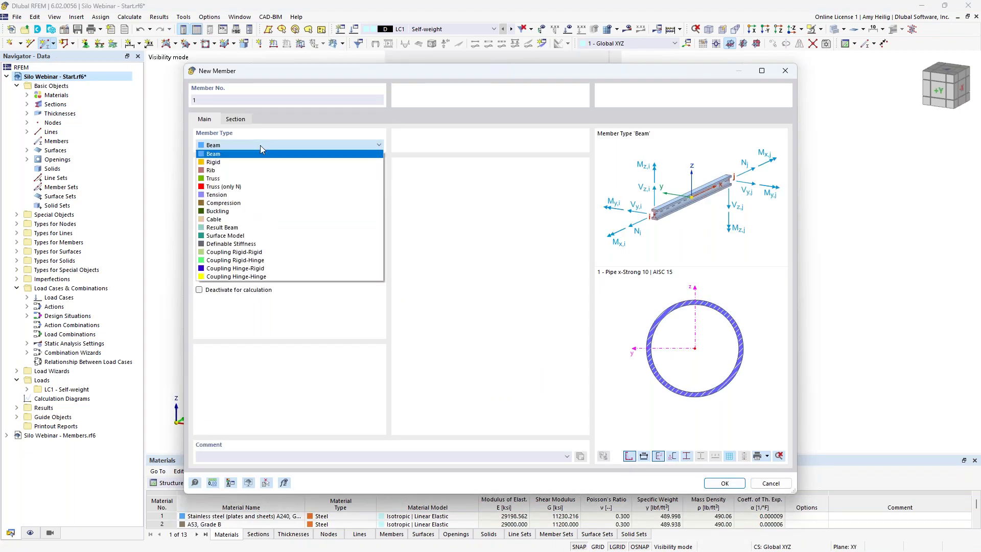
click(260, 145)
click(244, 121)
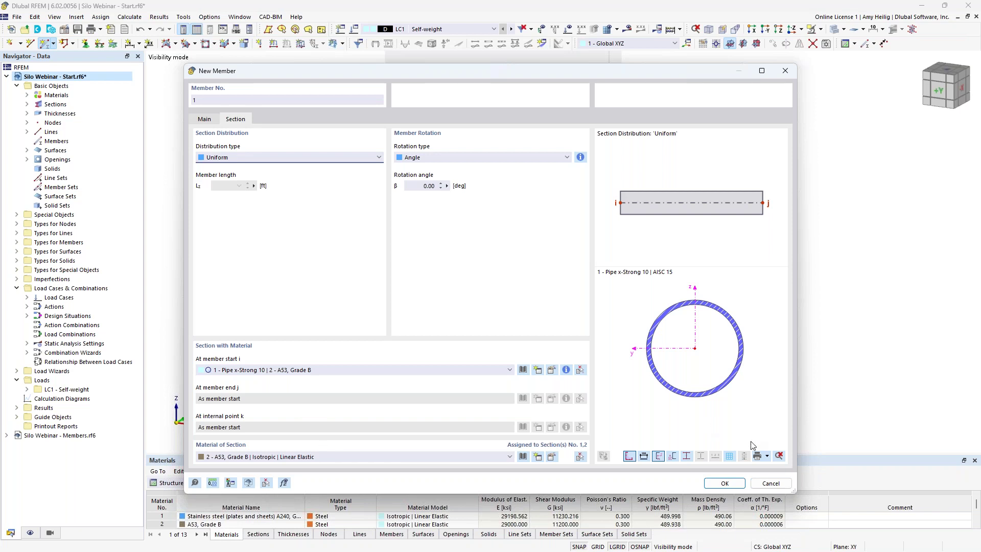
click(771, 484)
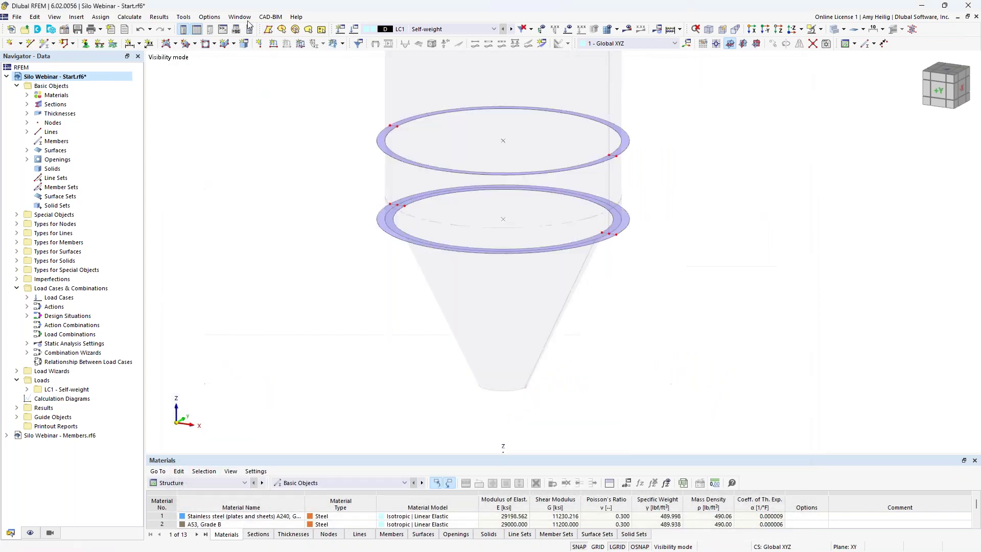
Switch to the open model Silo Webinar - Members.rf6 and view the support frame beneath the silo.
click(239, 17)
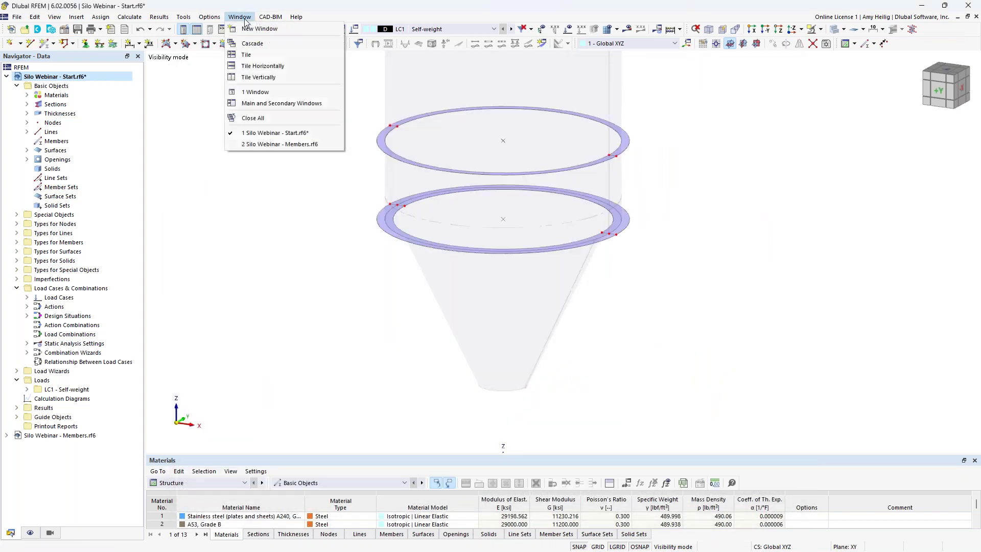
click(265, 144)
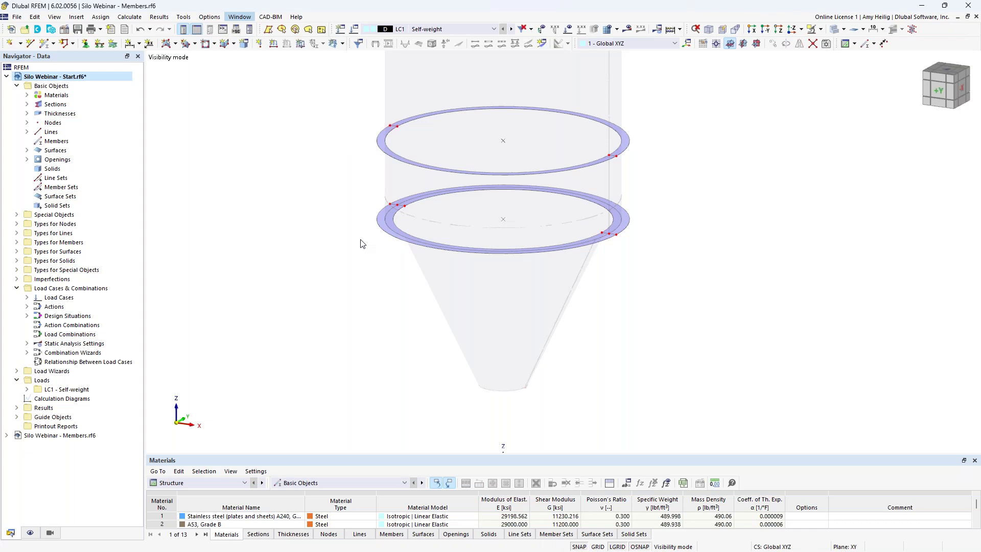
scroll(552, 384, up, 3)
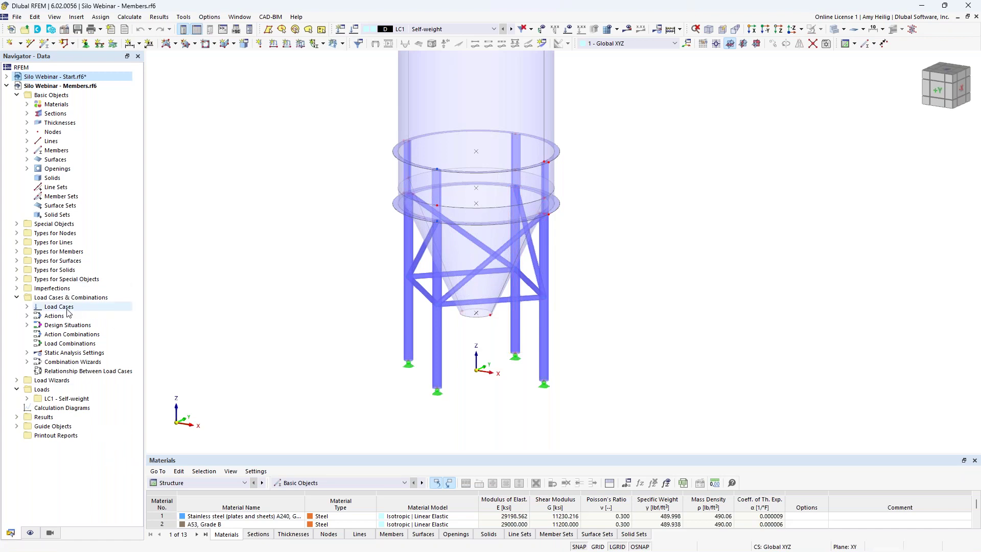
Color the rendered members by section and view the support frame beneath the silo.
click(30, 533)
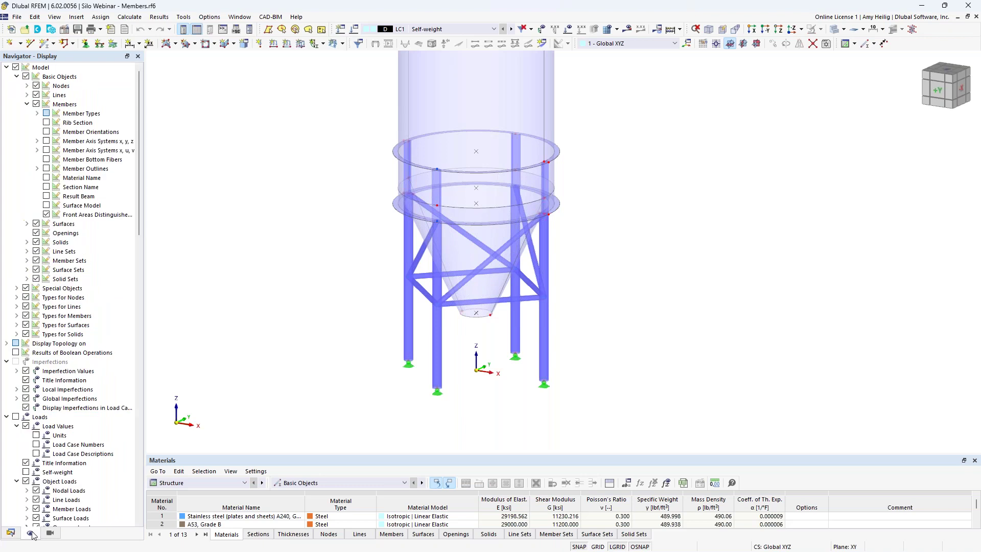
scroll(99, 207, down, 20)
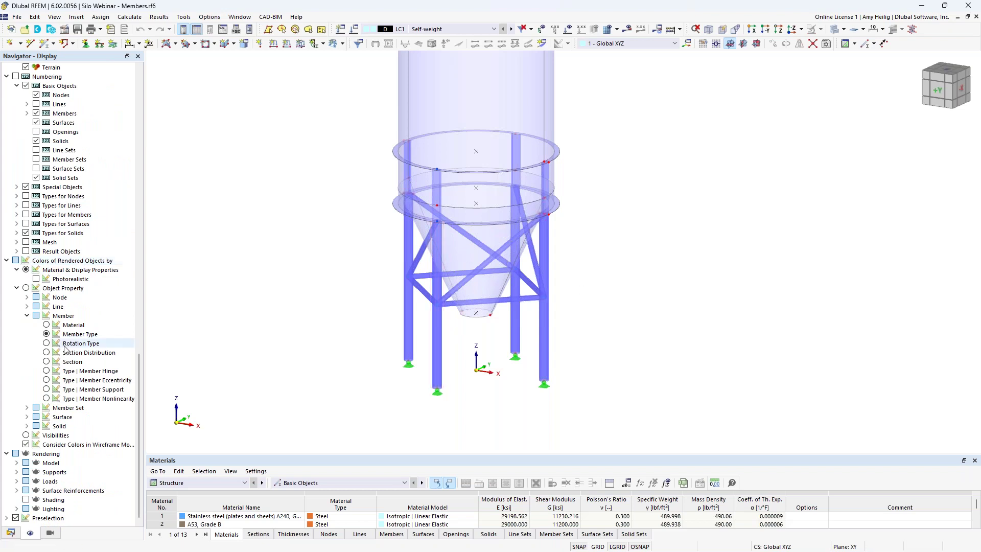
click(46, 362)
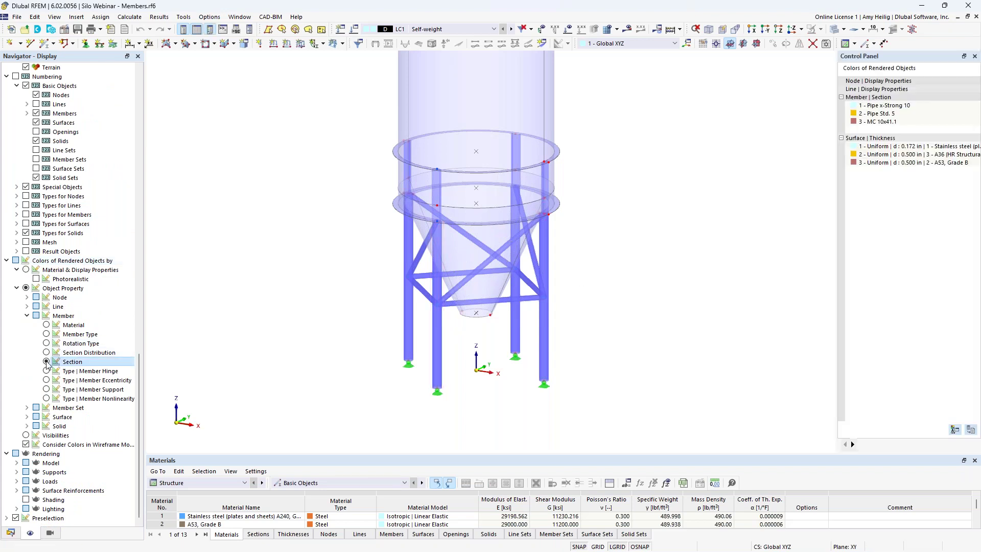
scroll(266, 315, up, 2)
middle_drag(265, 313, 267, 303)
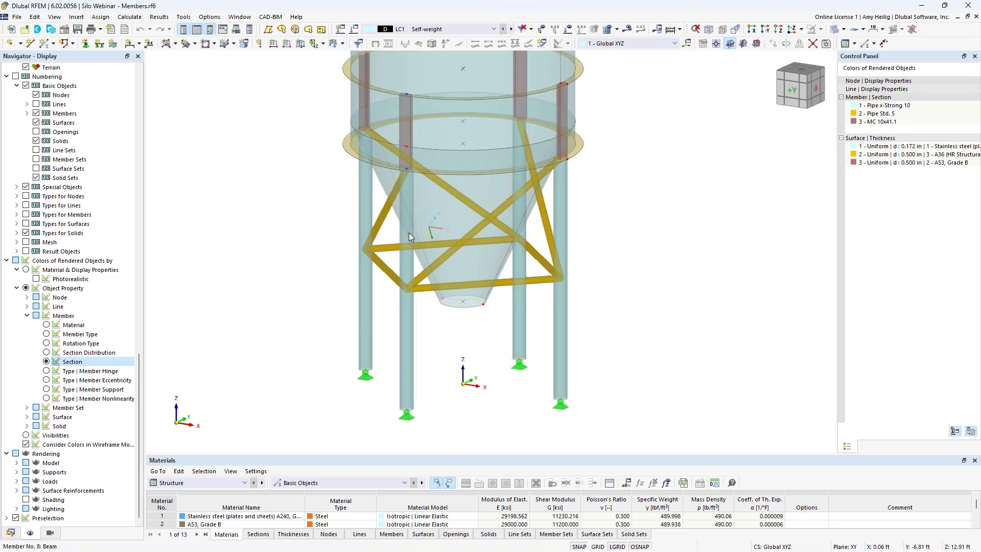
Examine the member type, section and material settings of the front right pipe column, and close the dialog without changes.
double_click(623, 301)
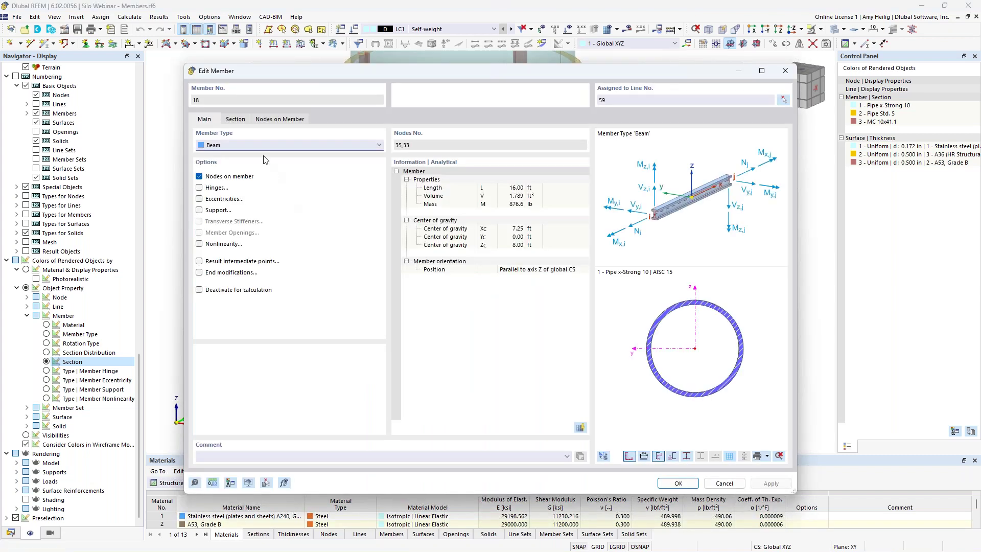
click(236, 121)
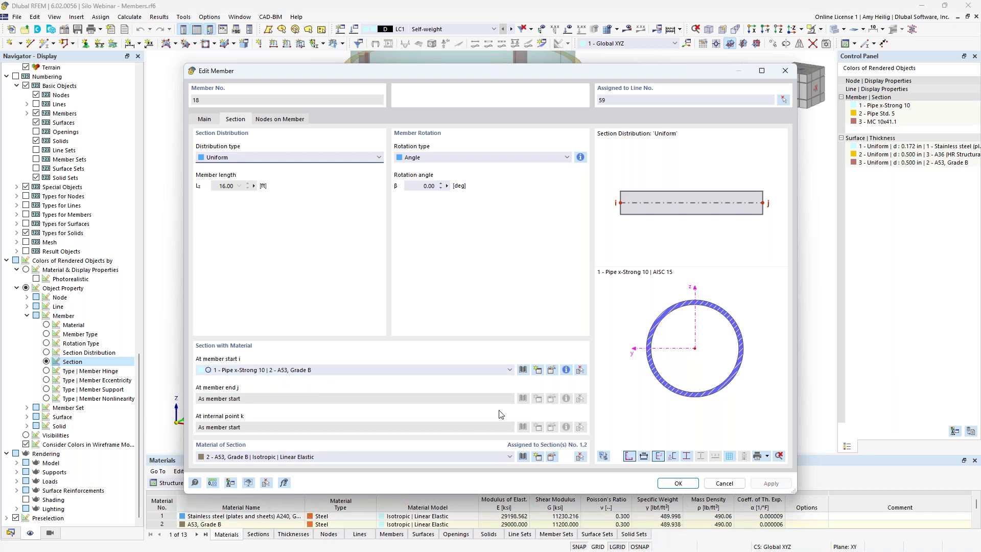
click(725, 483)
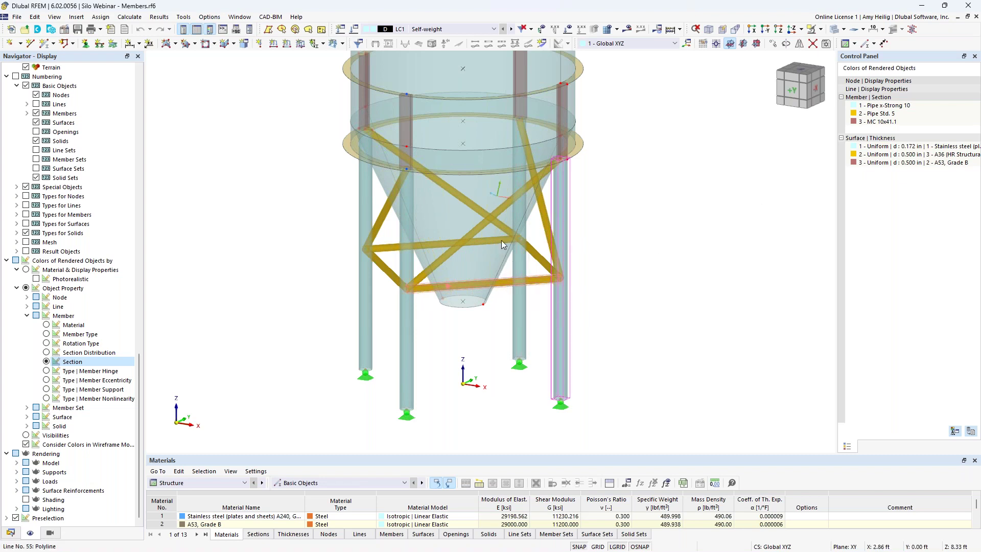
middle_drag(637, 168, 636, 189)
scroll(559, 201, up, 2)
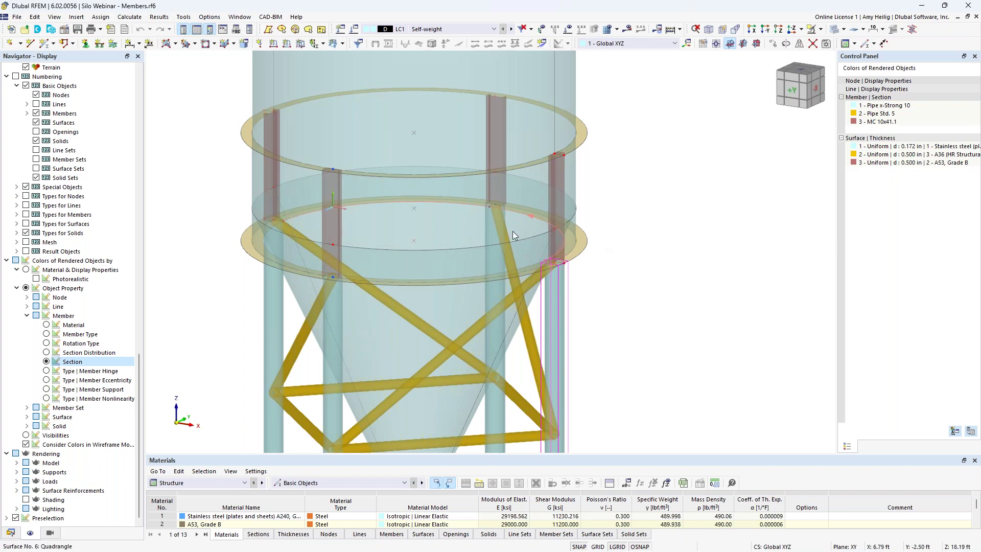
scroll(585, 271, down, 3)
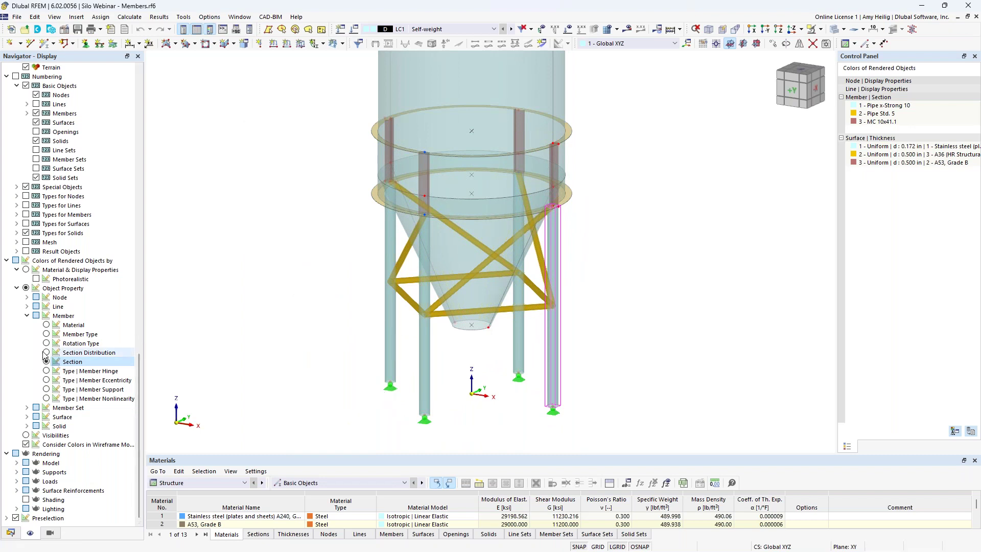
Color the rendered members by member type, and examine the type options of the front right column without changing them.
click(47, 335)
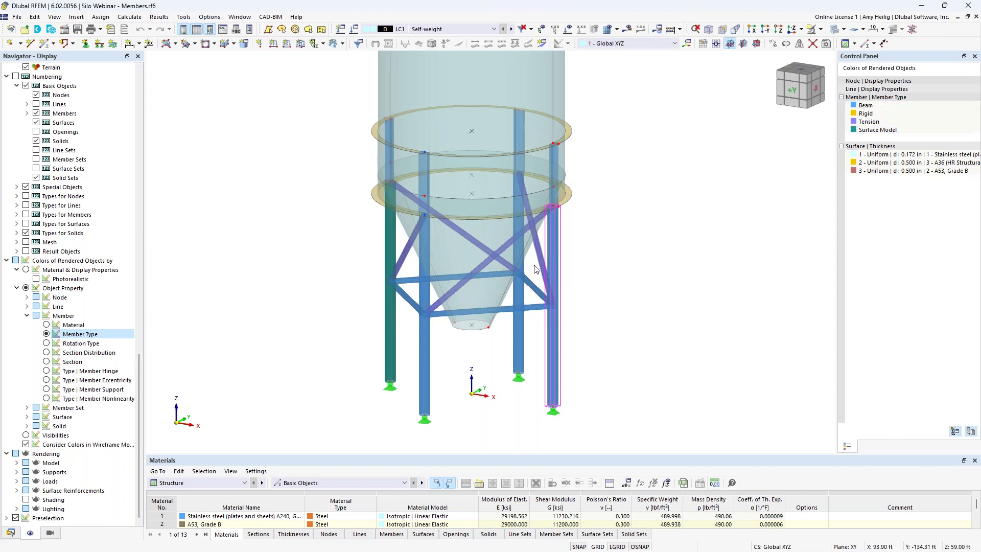
double_click(551, 351)
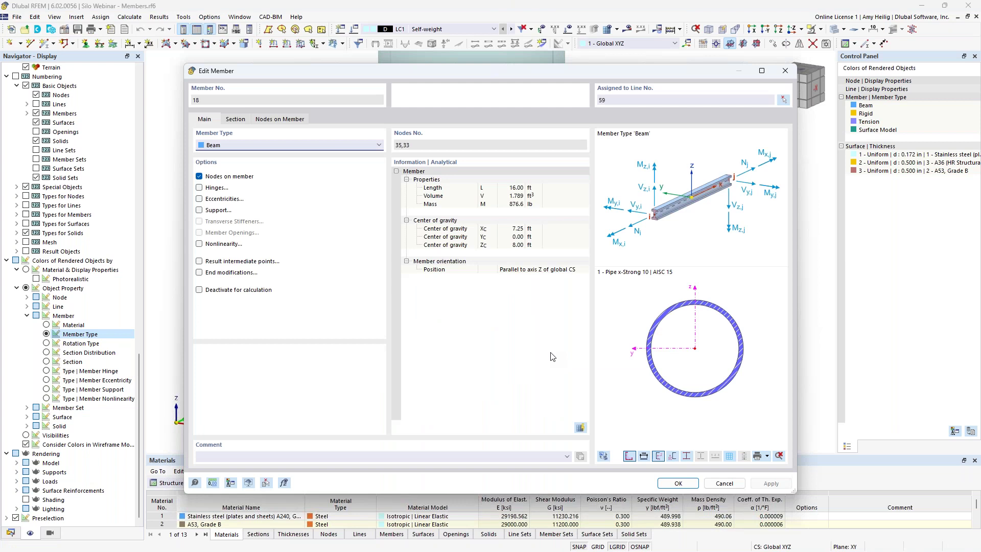
click(231, 146)
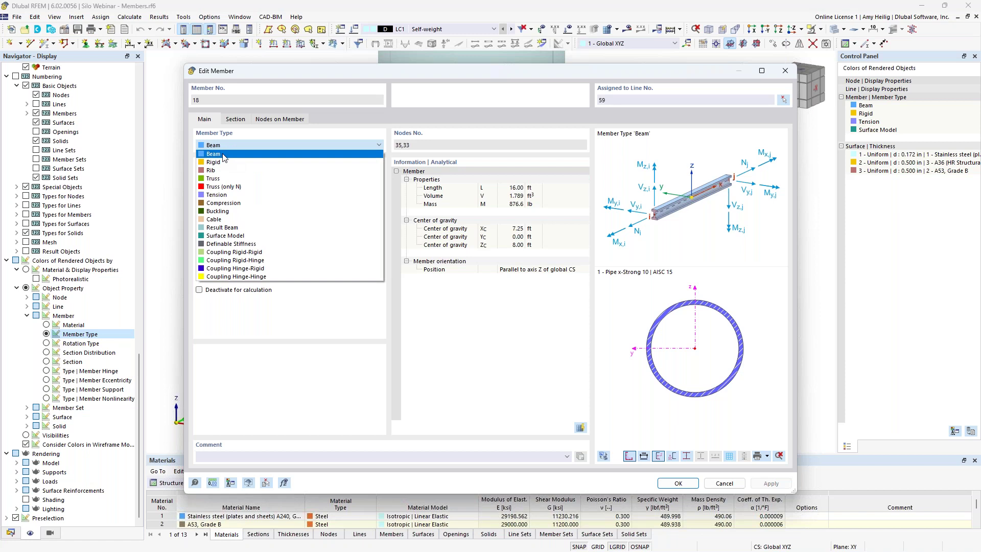
click(223, 154)
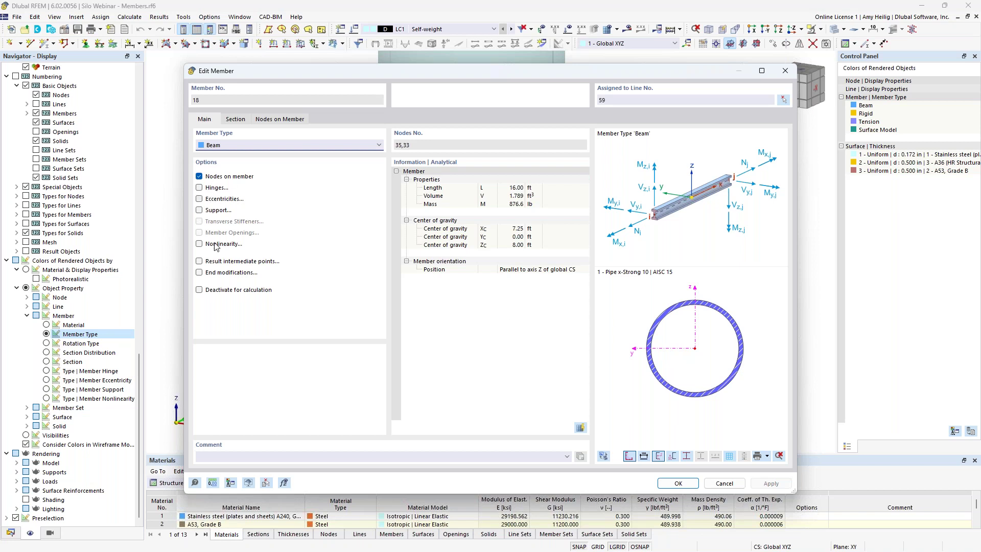
click(720, 483)
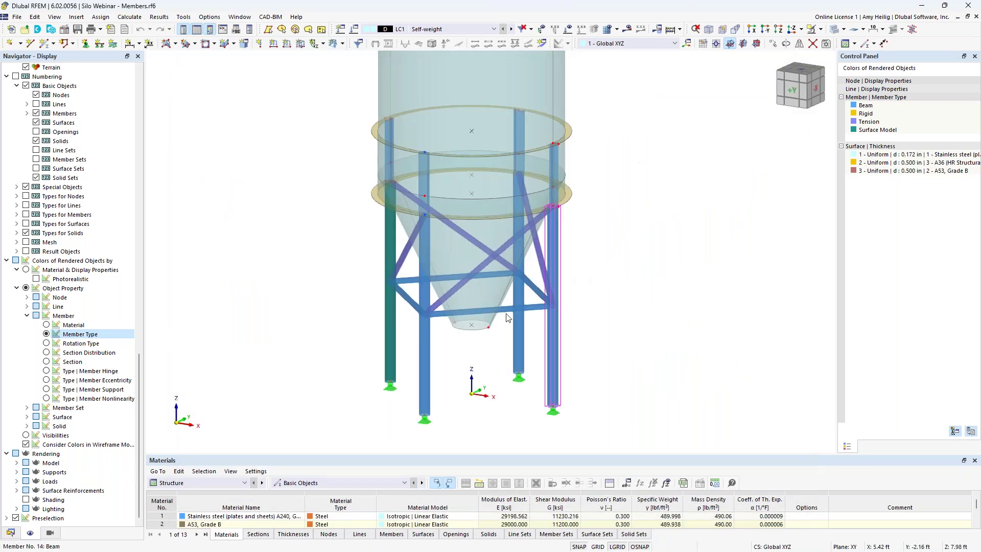
Examine the member type options of the front diagonal tension brace, and close the dialog without changes.
scroll(505, 317, up, 1)
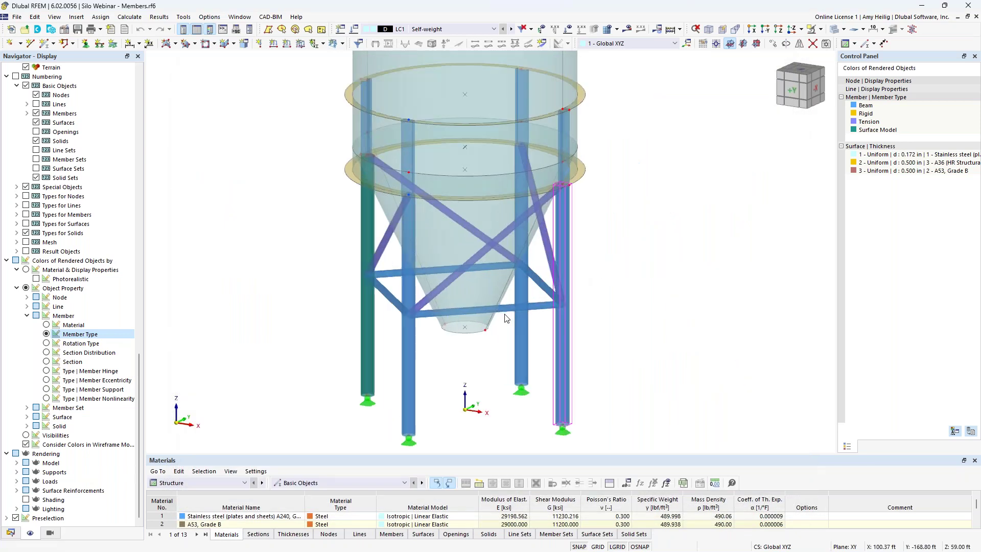
mouse_move(479, 251)
double_click(479, 254)
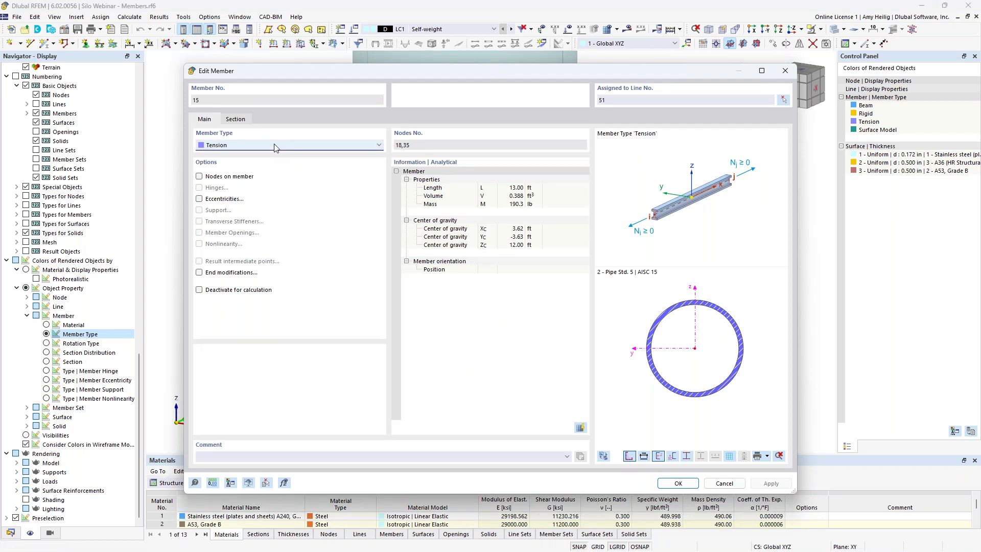
click(275, 146)
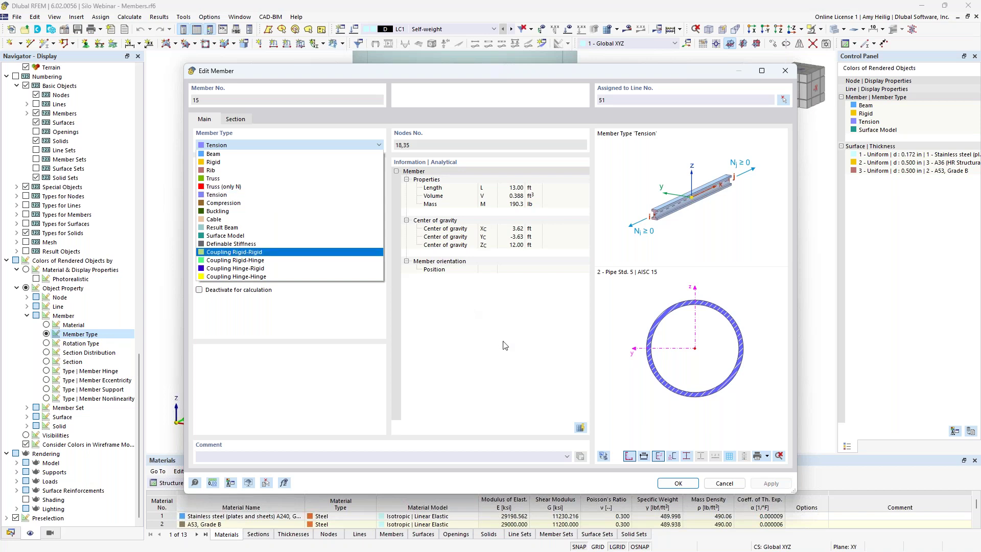
click(435, 296)
click(724, 484)
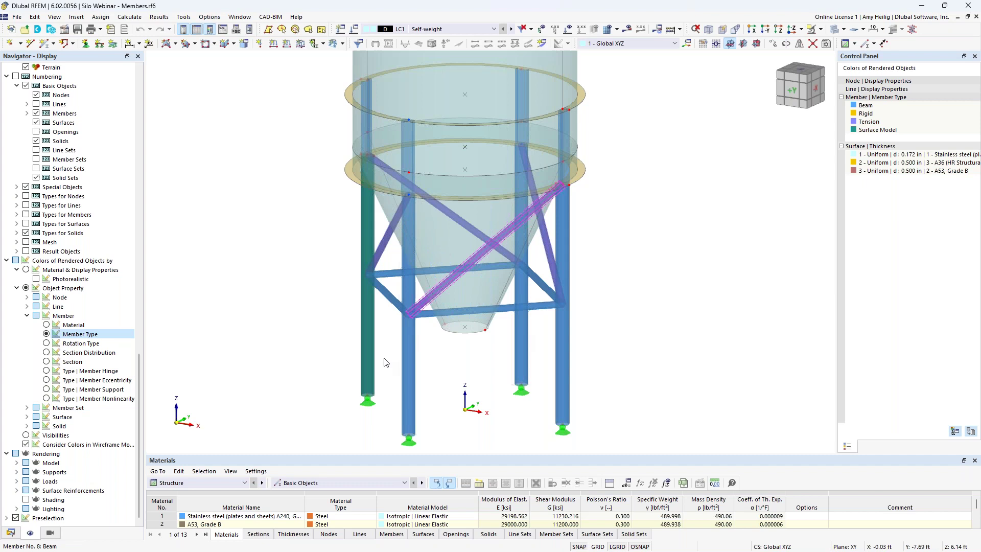
Examine the type and section settings of the column modeled as Surface Model, and close the dialog without changes.
double_click(368, 335)
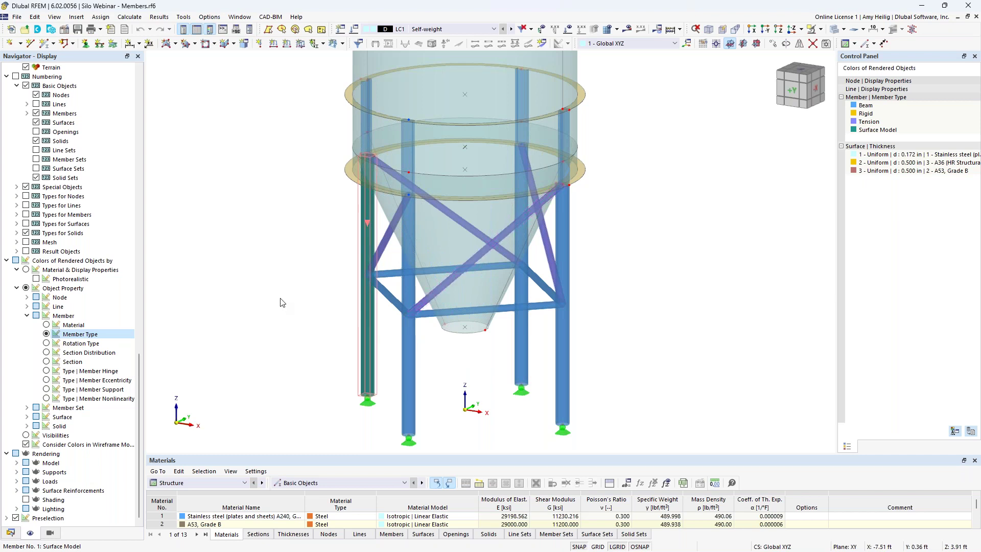
click(268, 144)
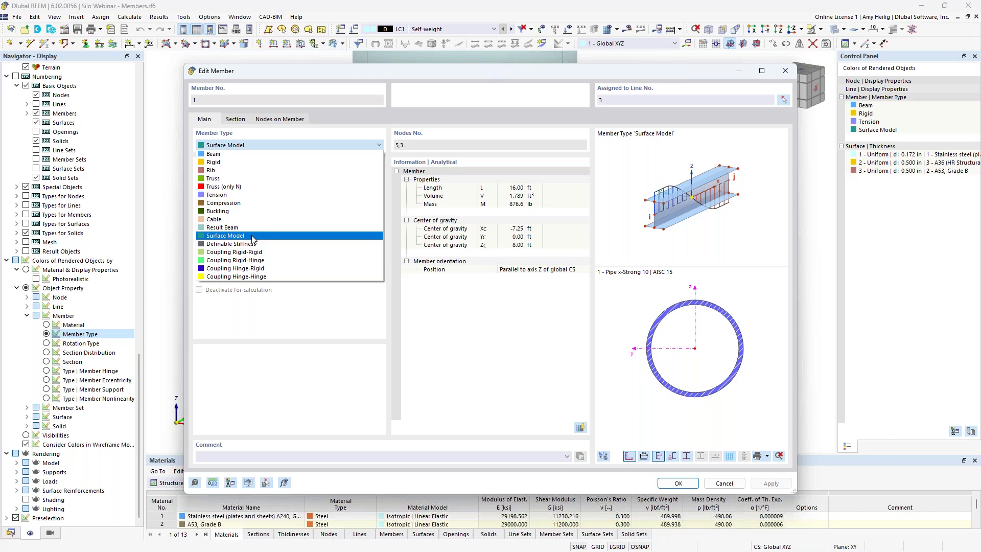
click(254, 147)
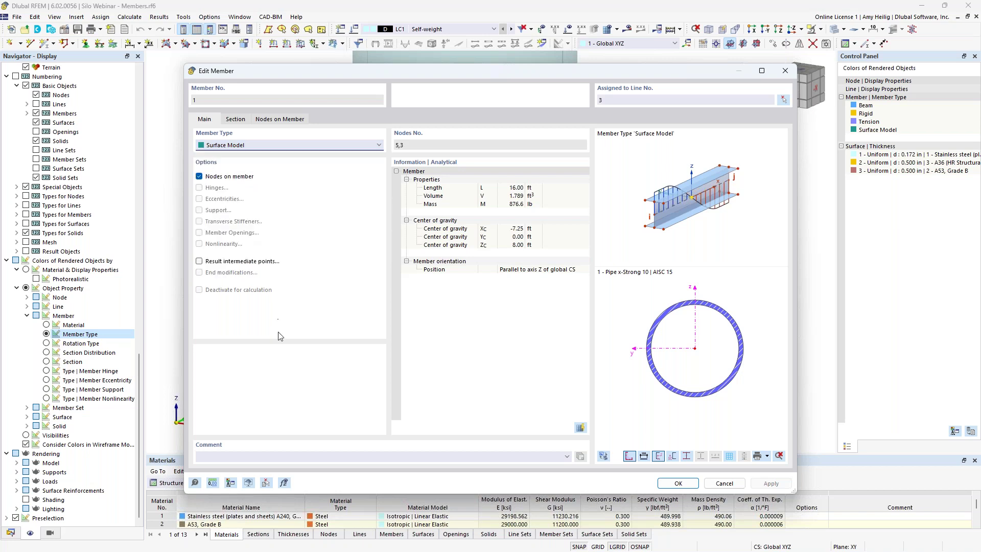
click(236, 120)
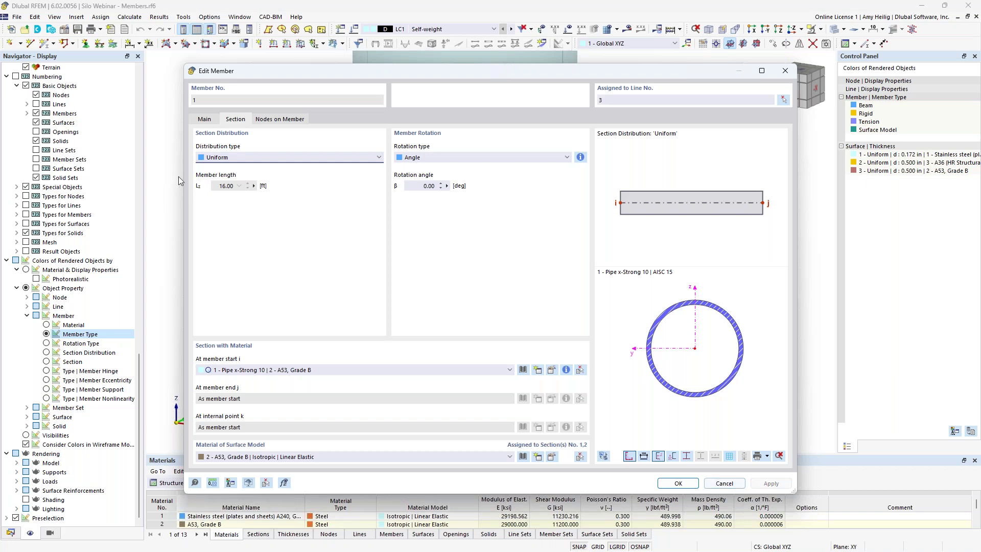
click(205, 119)
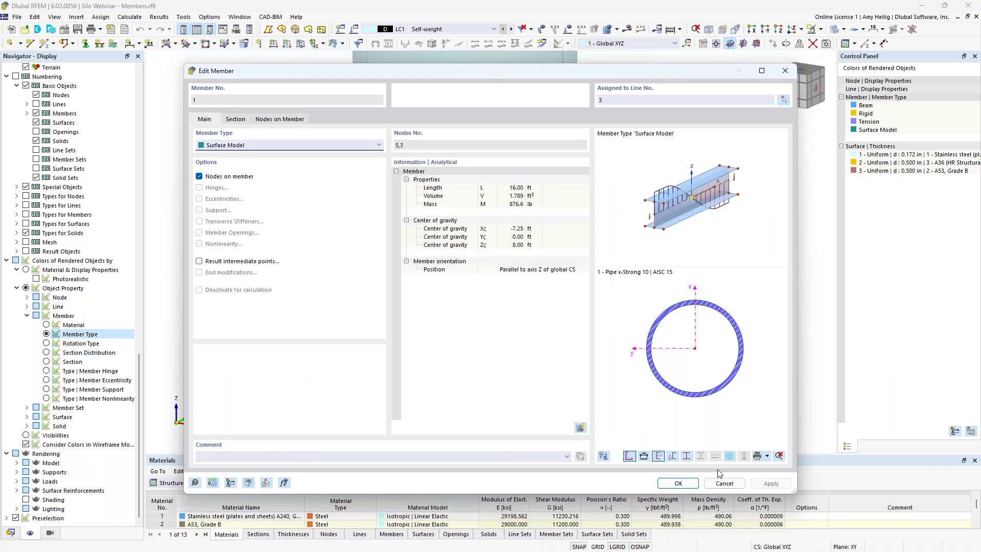
click(725, 484)
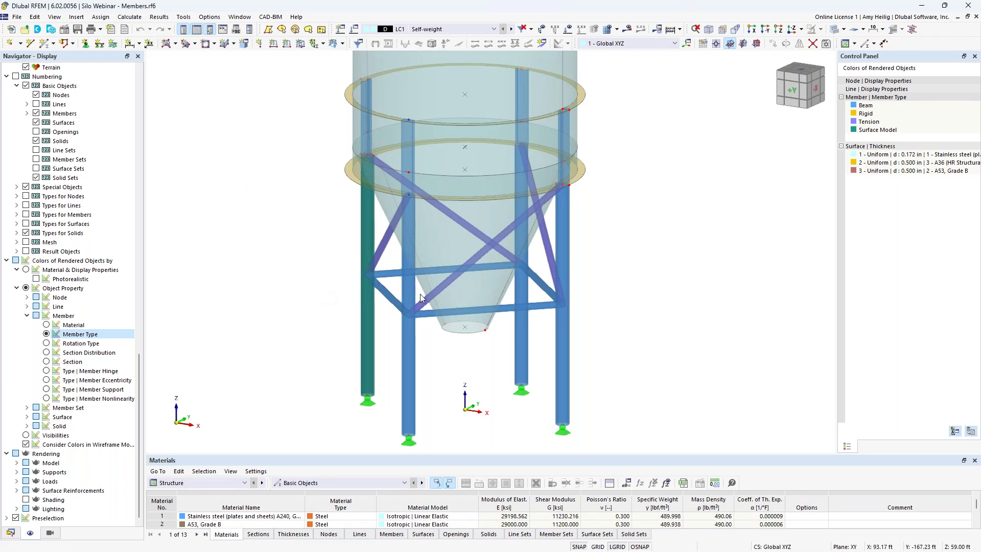
Limit the visibility to the surfaces of material 1 - Stainless steel so the silo shell stands out from the support frame.
middle_drag(389, 375, 394, 319)
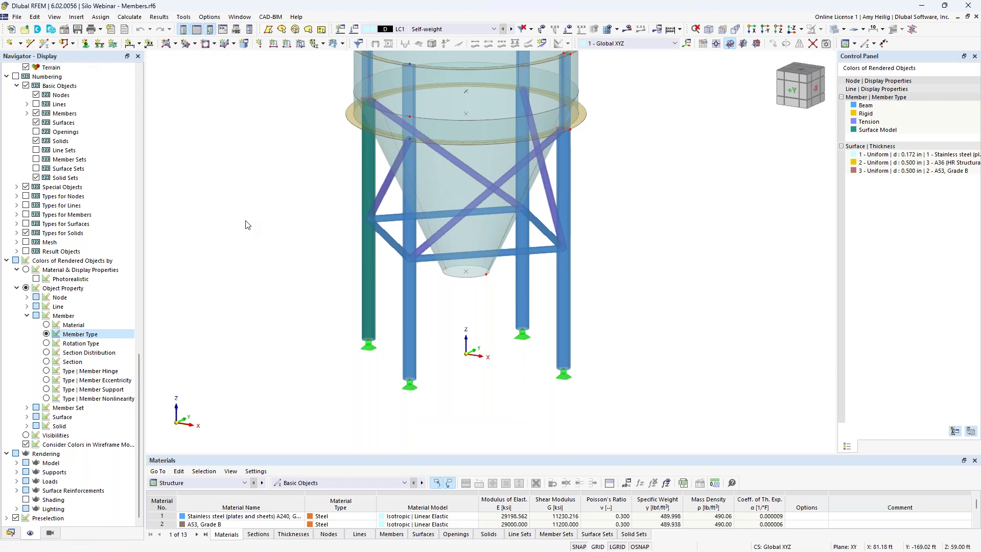
scroll(271, 268, down, 1)
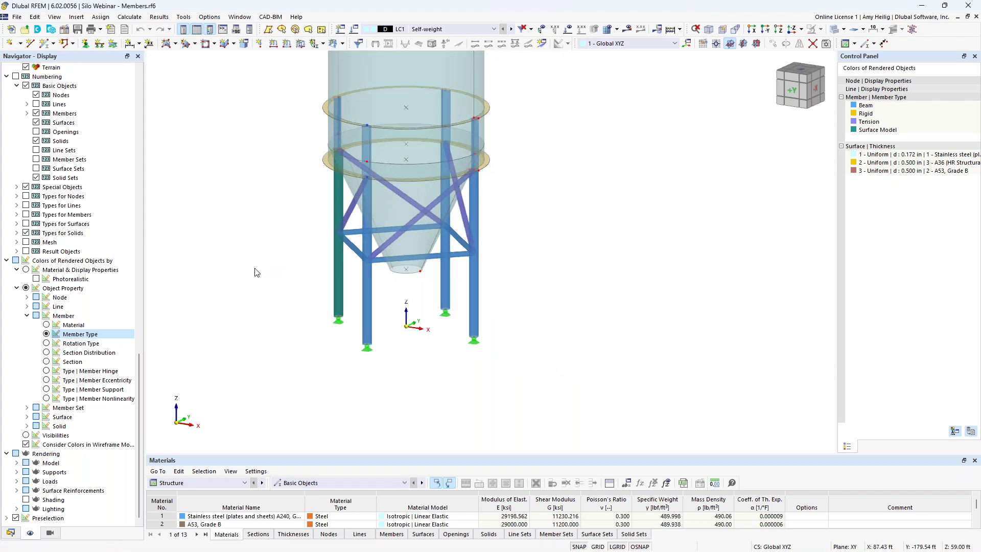
middle_drag(247, 250, 319, 313)
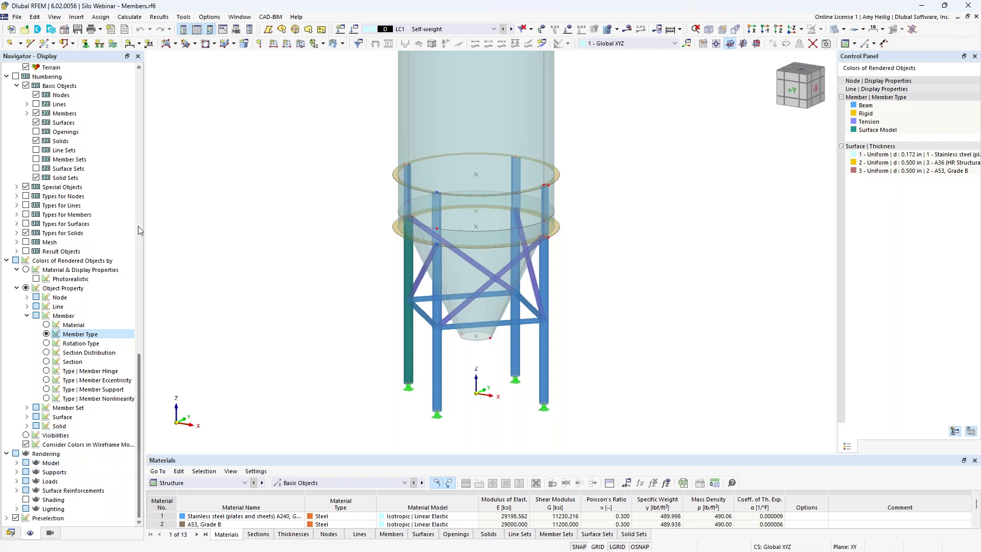
click(52, 533)
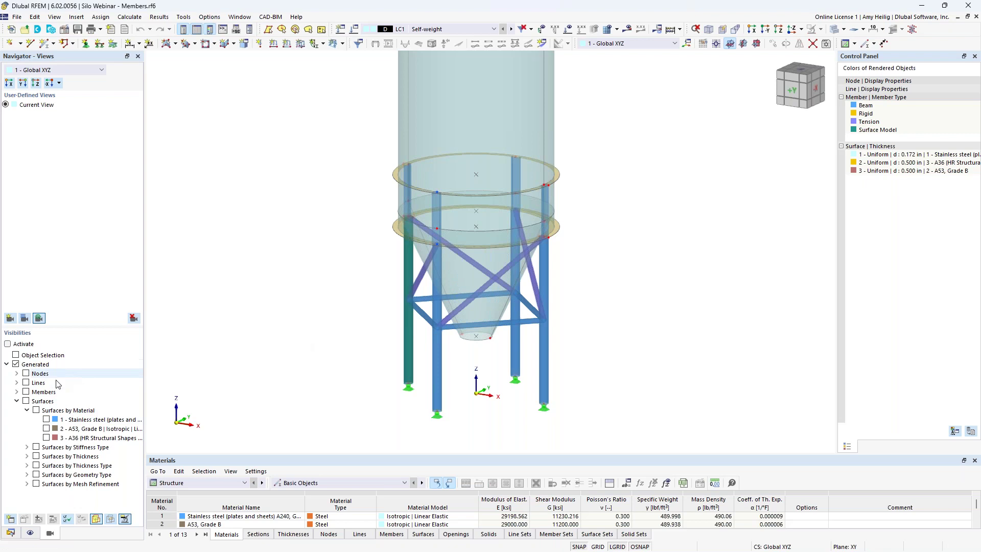
click(26, 402)
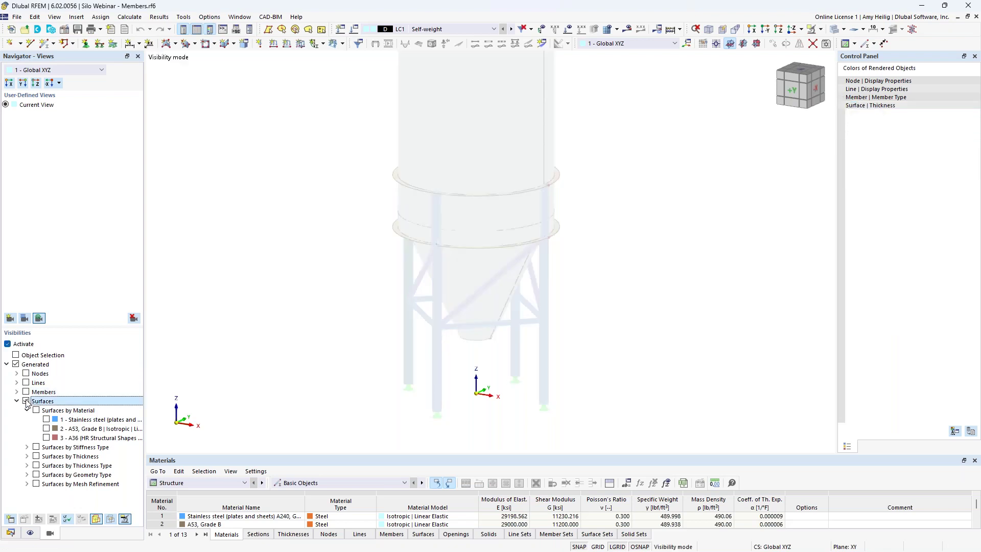
click(47, 420)
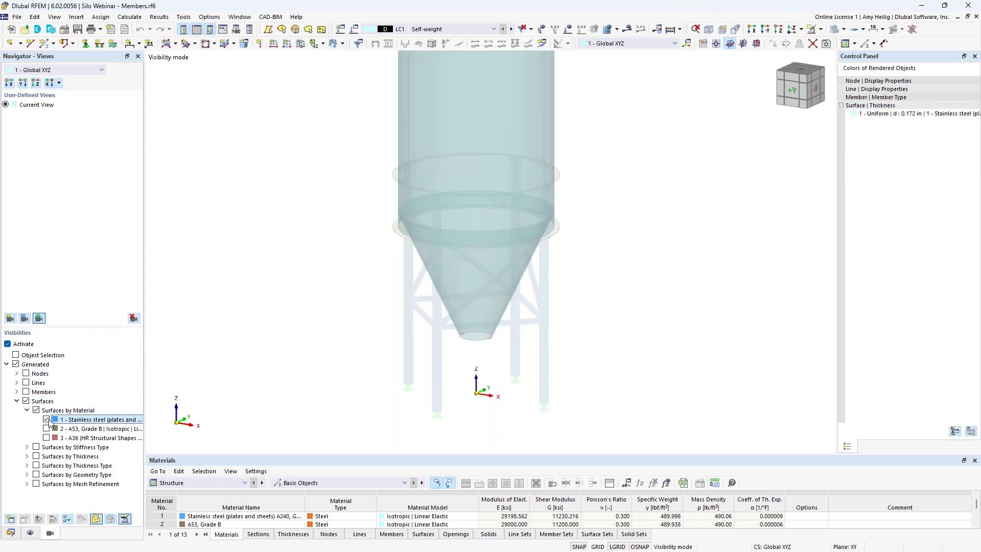
scroll(404, 338, down, 2)
scroll(414, 236, down, 3)
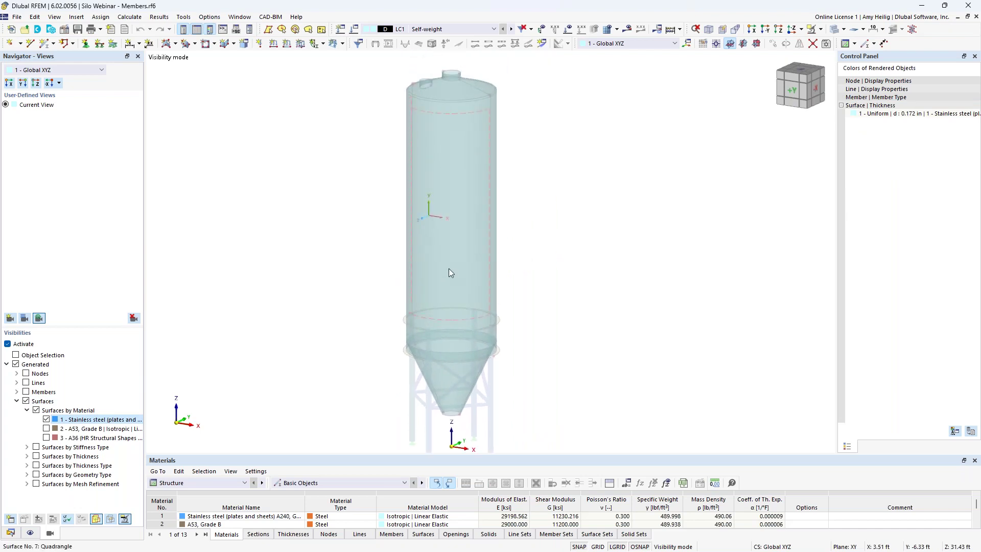
Turn on the local axis systems of the surfaces and view their orientation around the silo wall and hopper.
click(449, 269)
right_click(448, 269)
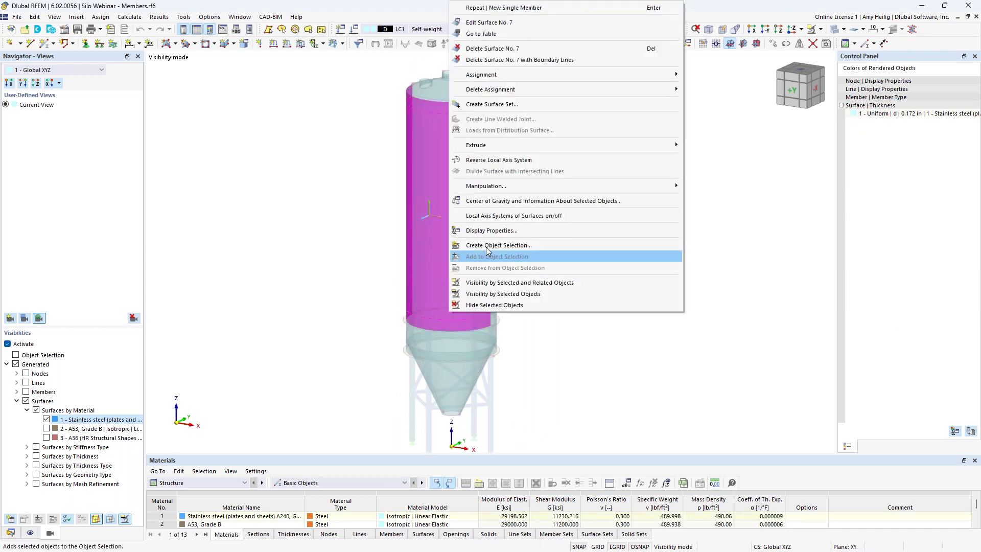
click(514, 215)
click(537, 270)
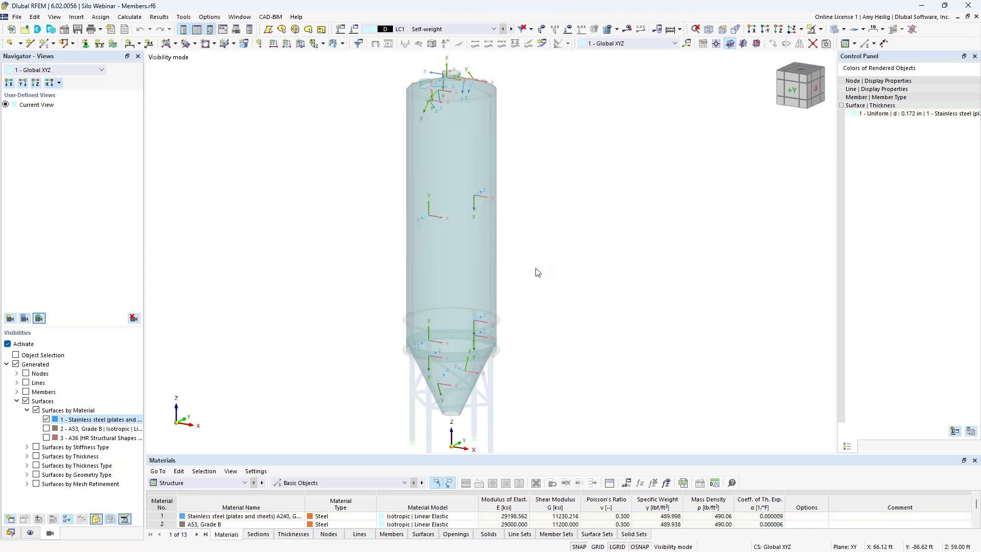
ctrl+middle_drag(532, 272, 514, 278)
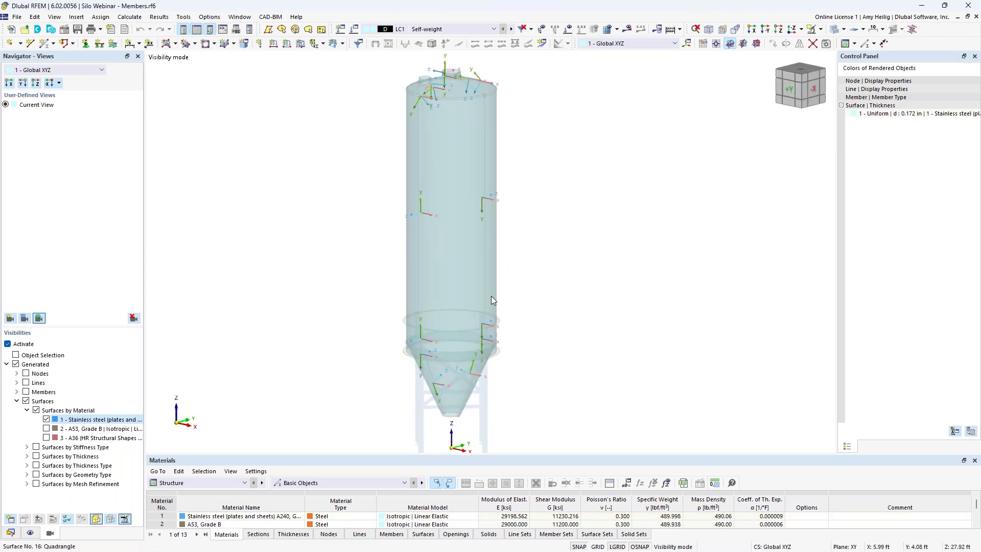
scroll(452, 382, up, 4)
scroll(452, 381, up, 2)
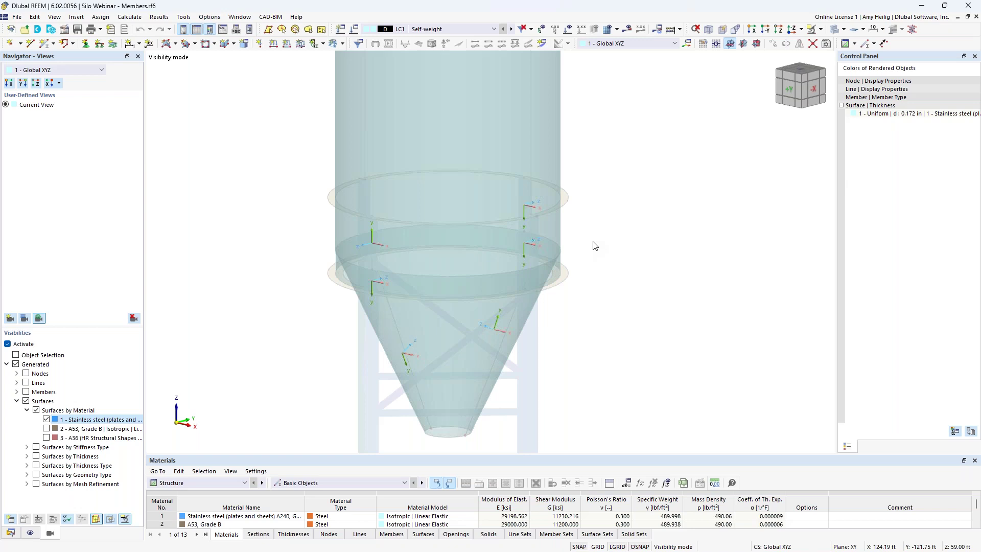
Reverse the local axis systems of the hopper cone surfaces and the inward-facing short wall surface just above the cone.
ctrl+middle_drag(438, 291, 355, 266)
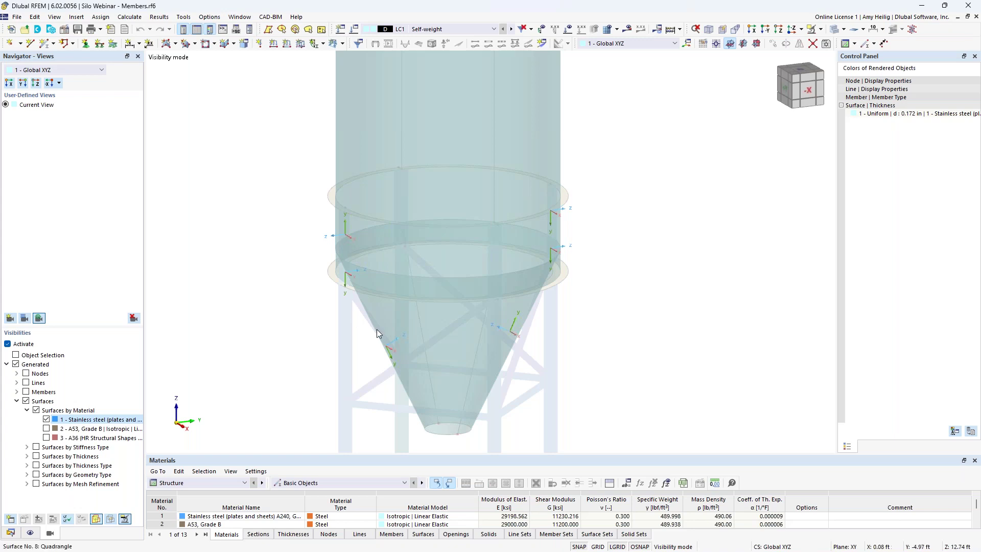
scroll(376, 329, up, 2)
middle_drag(356, 323, 360, 271)
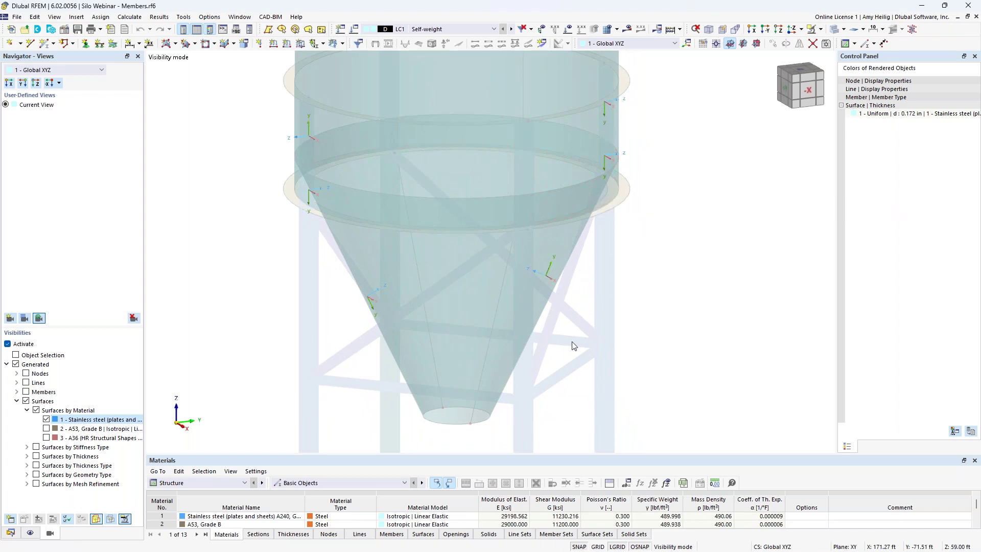
click(388, 314)
ctrl+middle_drag(322, 294, 305, 201)
ctrl+click(304, 200)
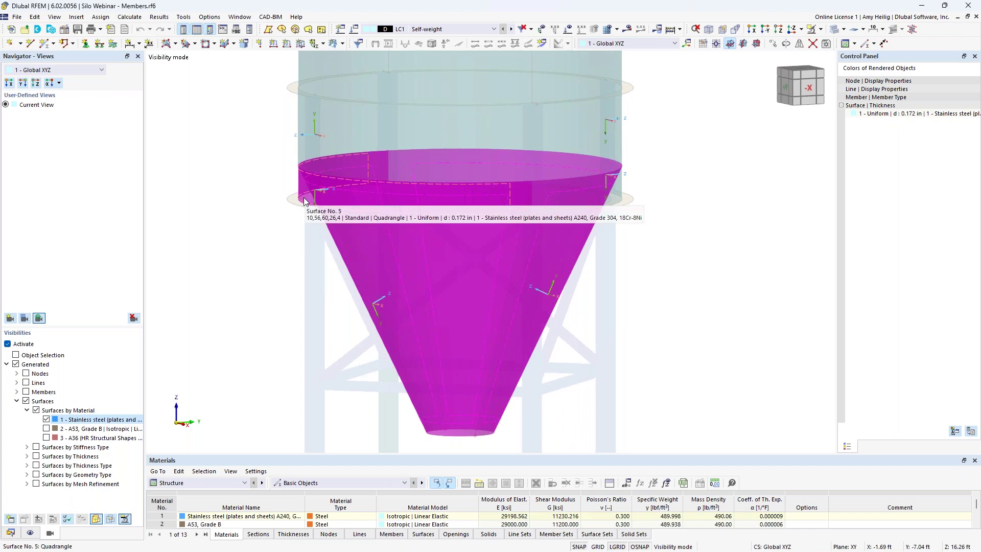
right_click(402, 281)
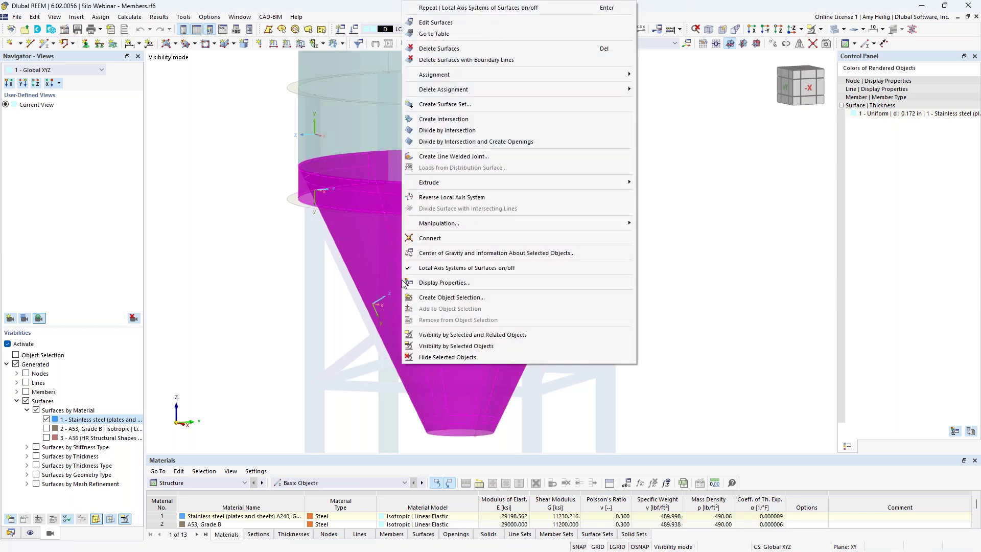
click(447, 199)
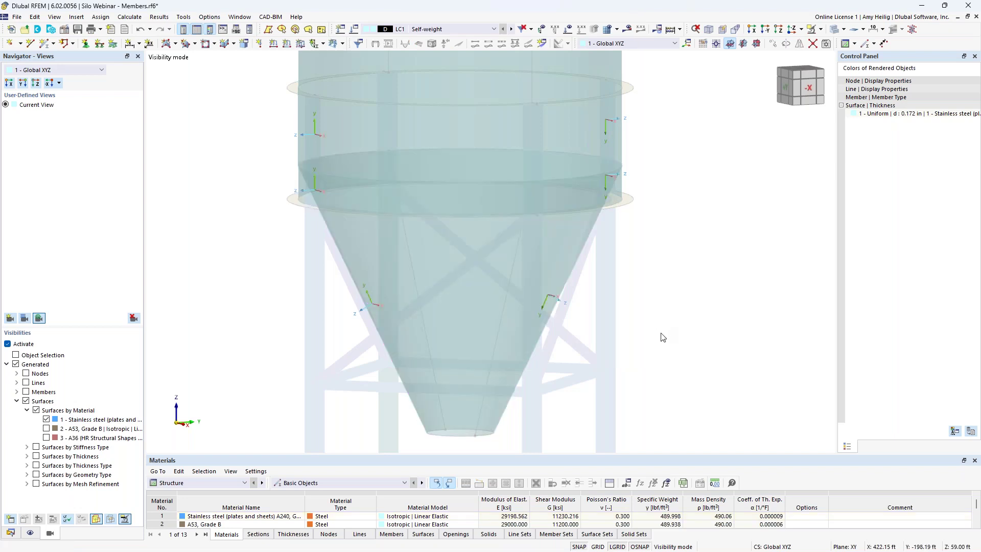
Examine the local y- and z-axis directions on opposite halves of the hopper and the silo wall.
ctrl+middle_drag(657, 338, 619, 195)
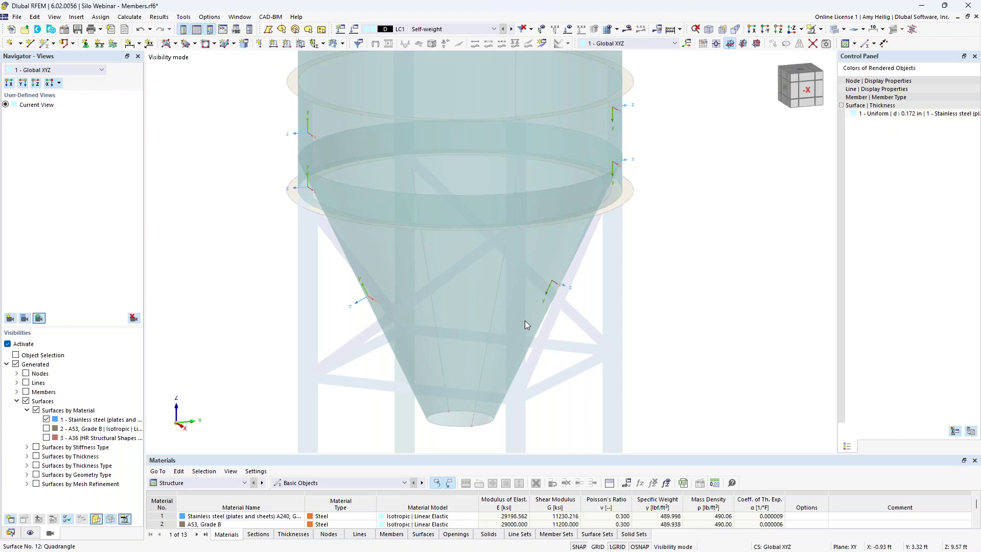
scroll(526, 320, down, 5)
scroll(525, 320, down, 2)
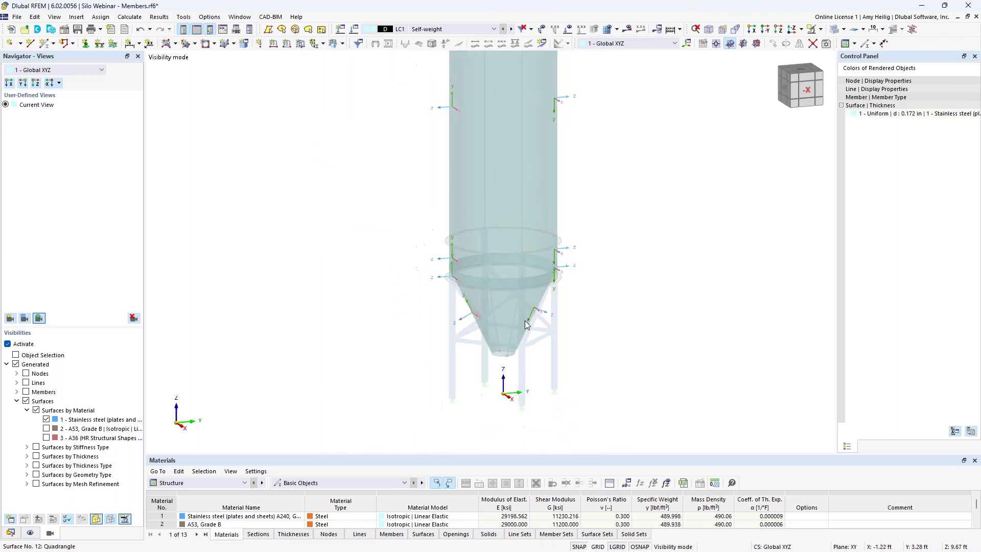
shift+scroll(590, 279, up, 5)
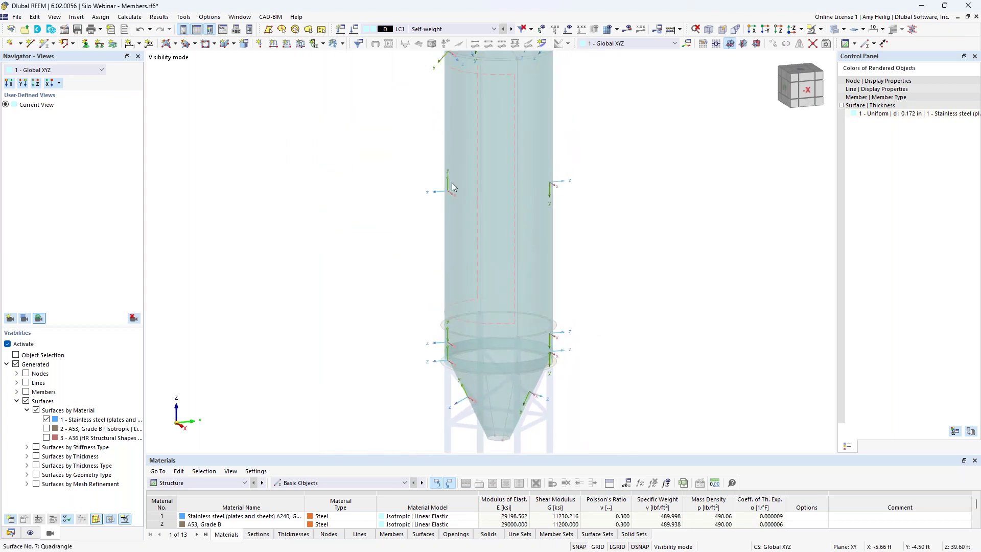
scroll(452, 182, up, 2)
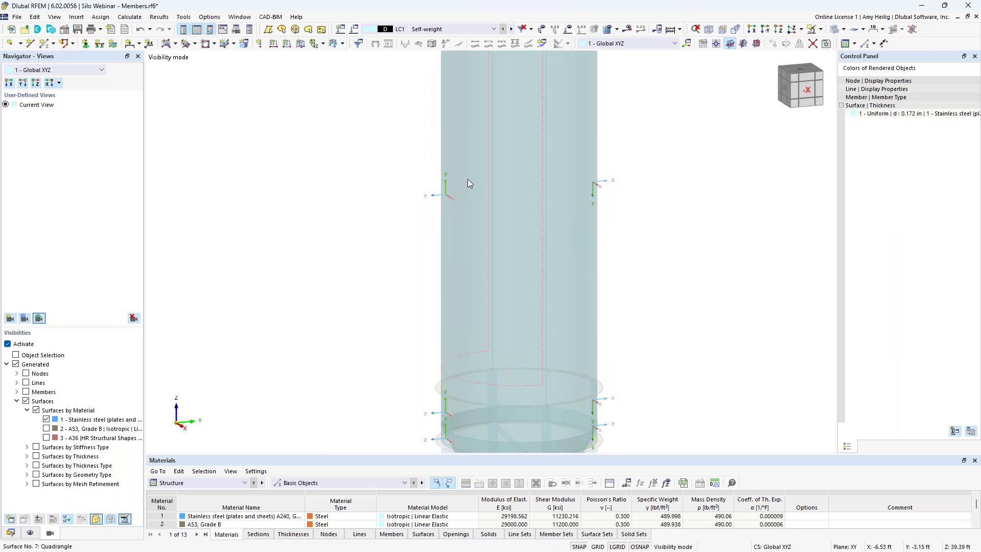
scroll(468, 180, up, 3)
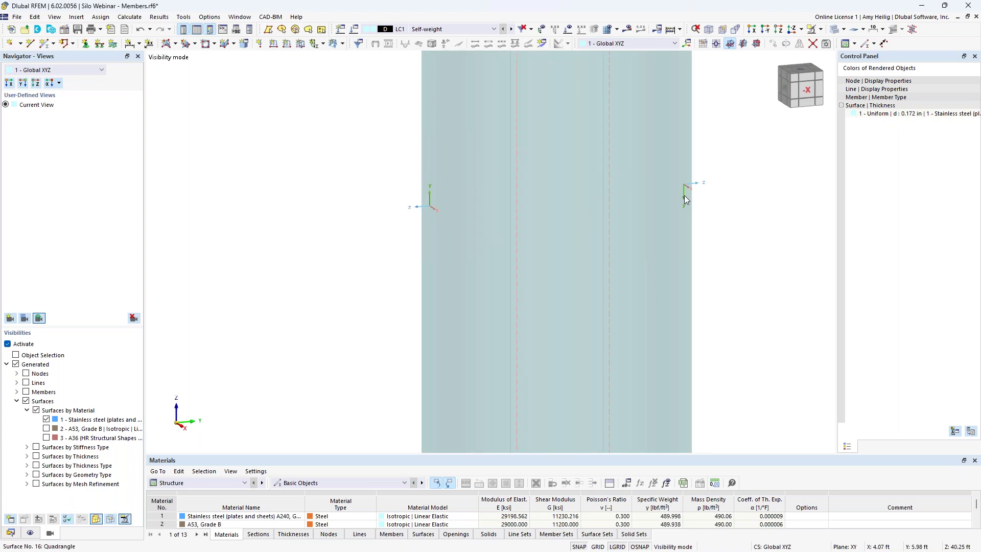
scroll(665, 214, down, 5)
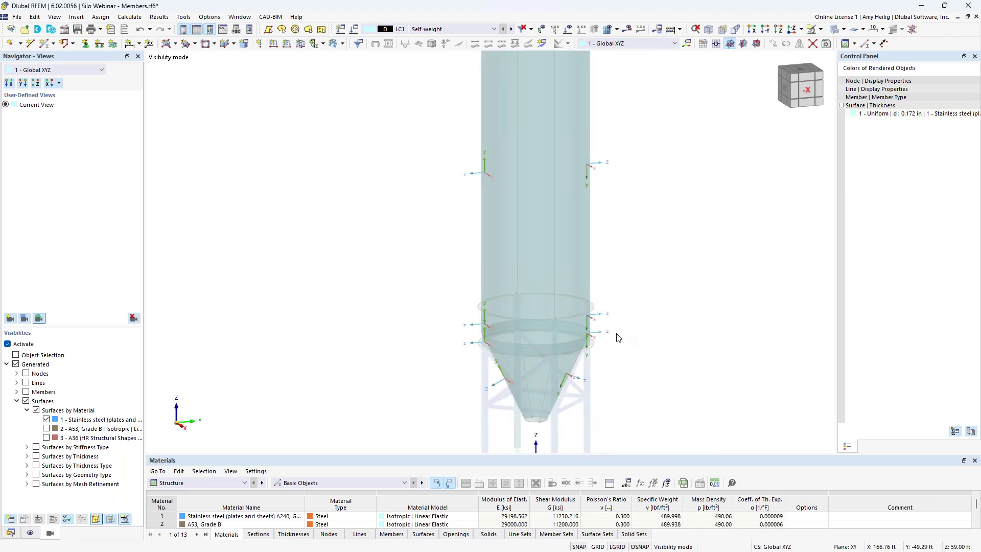
scroll(636, 414, down, 1)
Edit the silo wall, hopper and roof nozzle surfaces together, setting their input axes to Axis parallel to lines for axis y.
drag(638, 431, 460, 169)
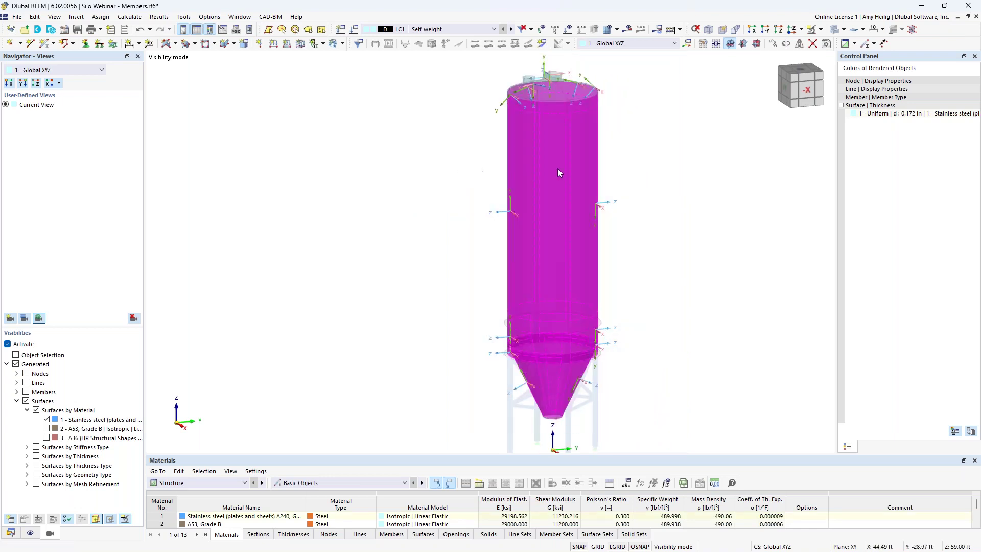
middle_drag(616, 149, 617, 186)
scroll(559, 180, up, 6)
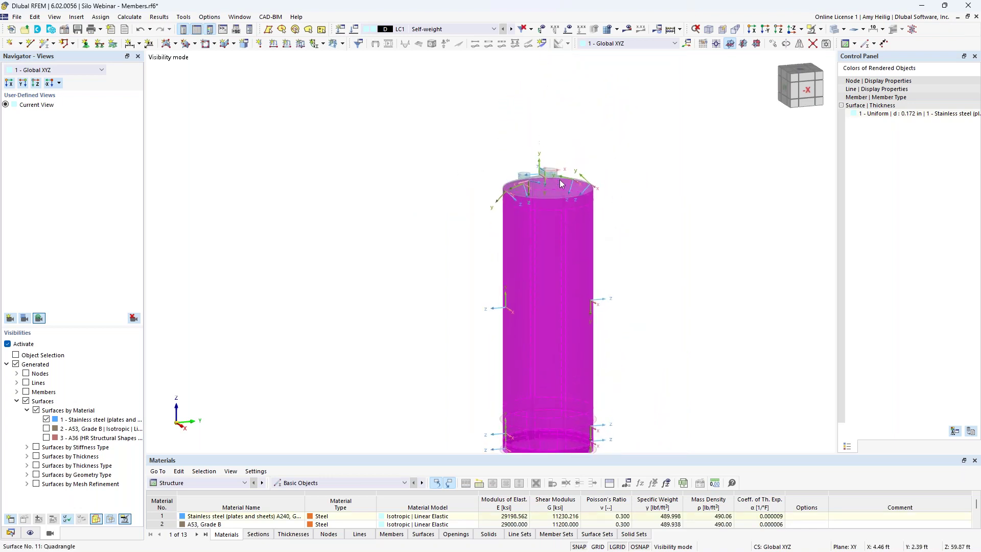
ctrl+middle_drag(563, 166, 586, 155)
drag(586, 155, 444, 109)
drag(411, 180, 302, 137)
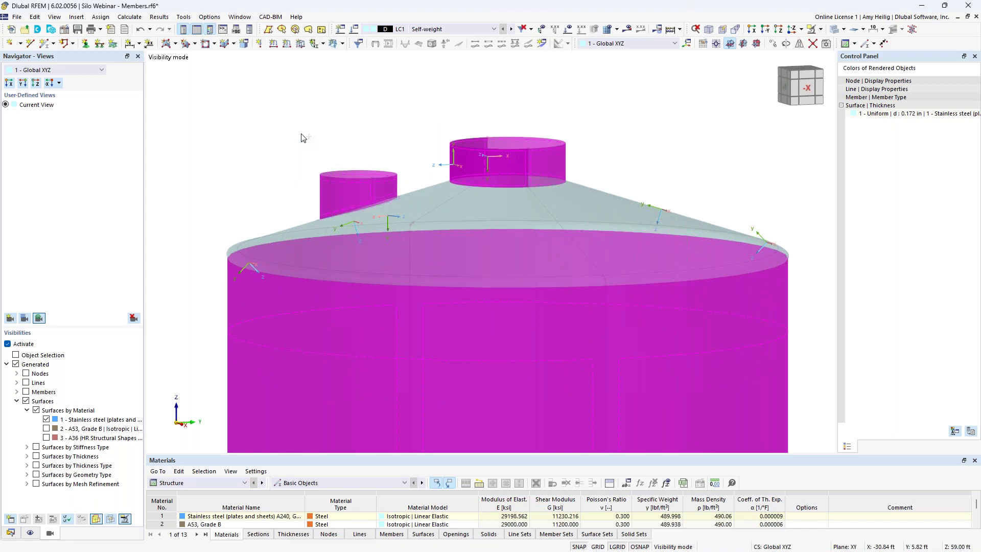
double_click(531, 162)
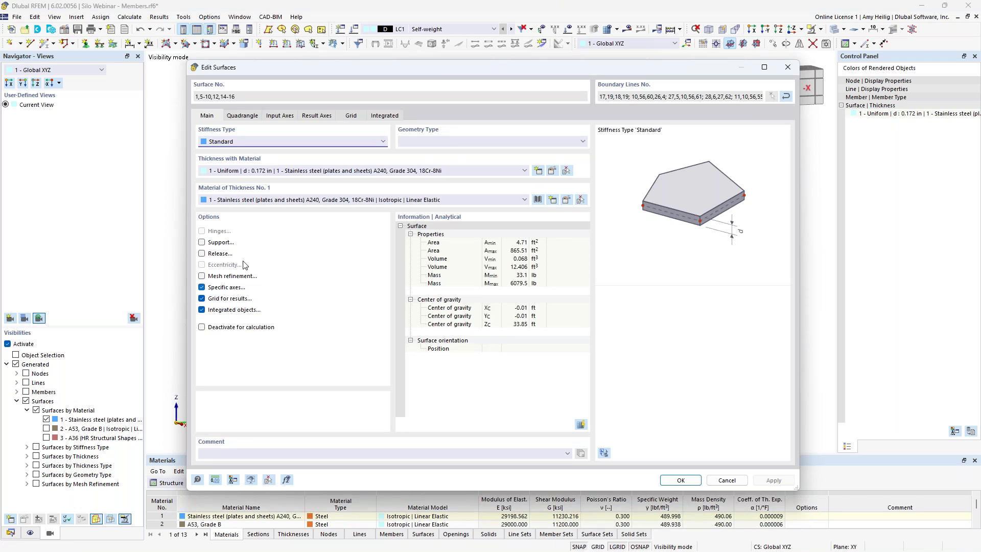
click(279, 117)
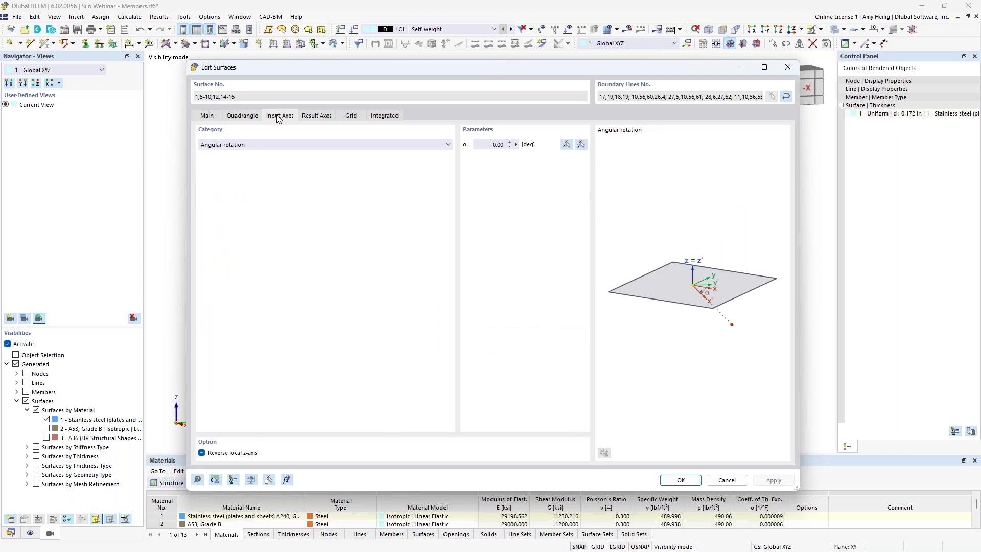
click(274, 146)
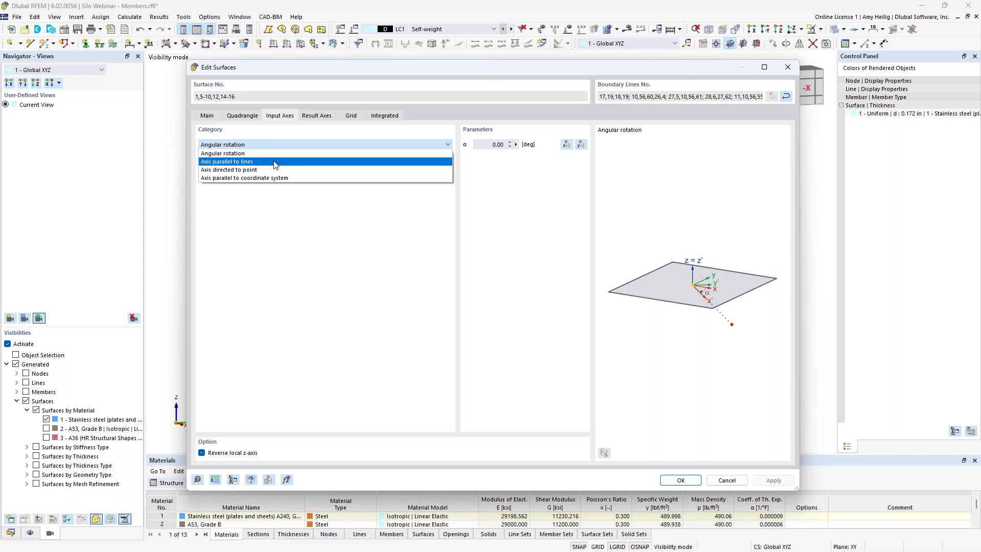
click(275, 162)
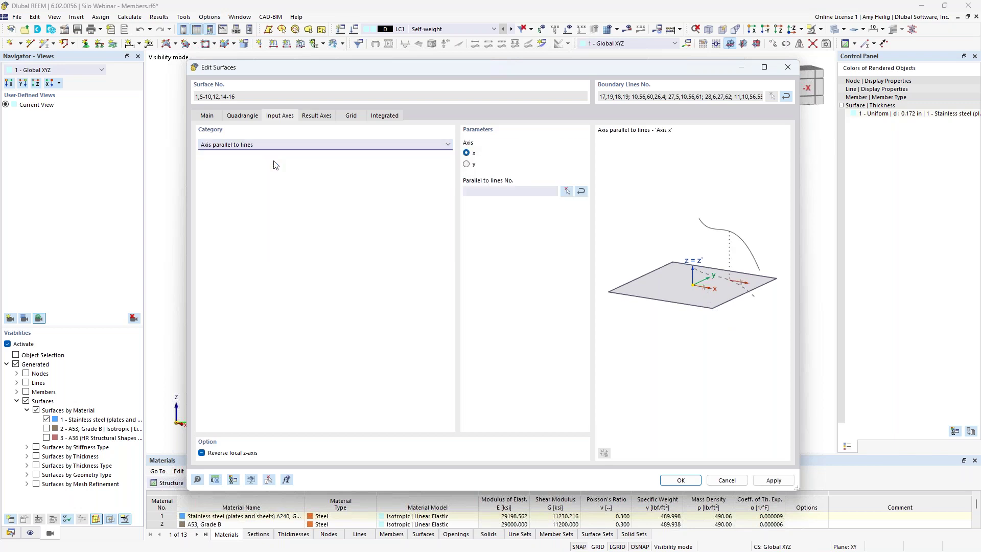
click(467, 165)
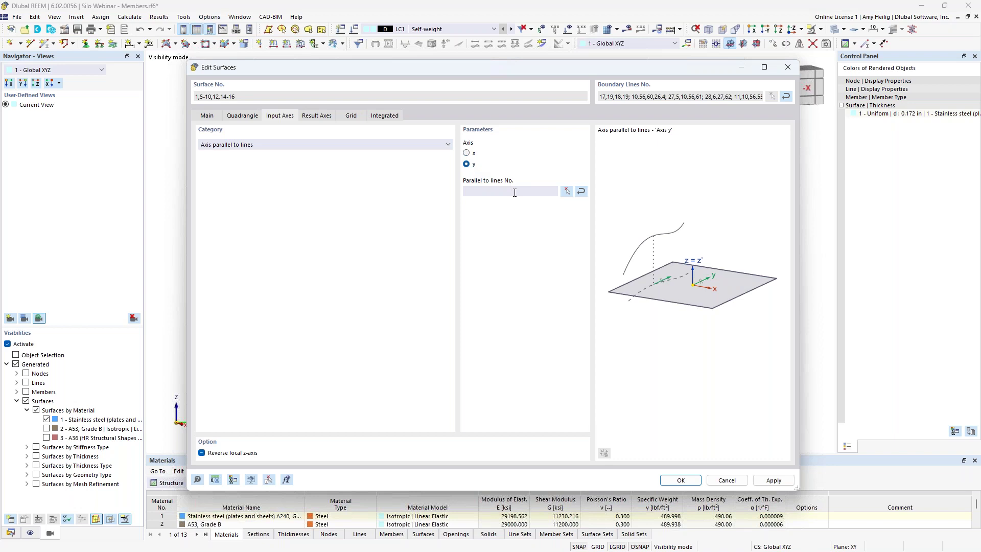
Assign vertical line 49 on the central roof nozzle as the parallel line for the y-axes, and apply the surface changes.
click(566, 191)
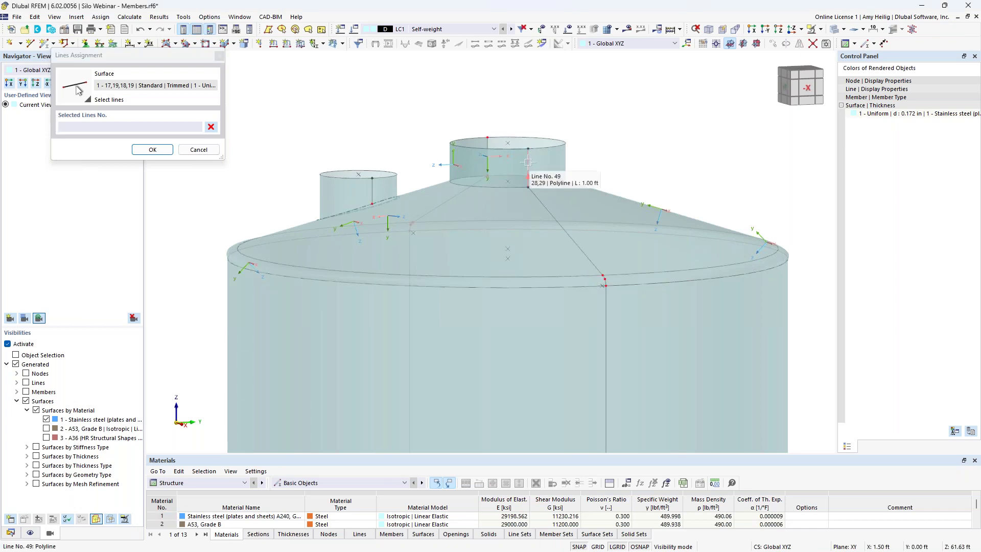
scroll(528, 162, up, 3)
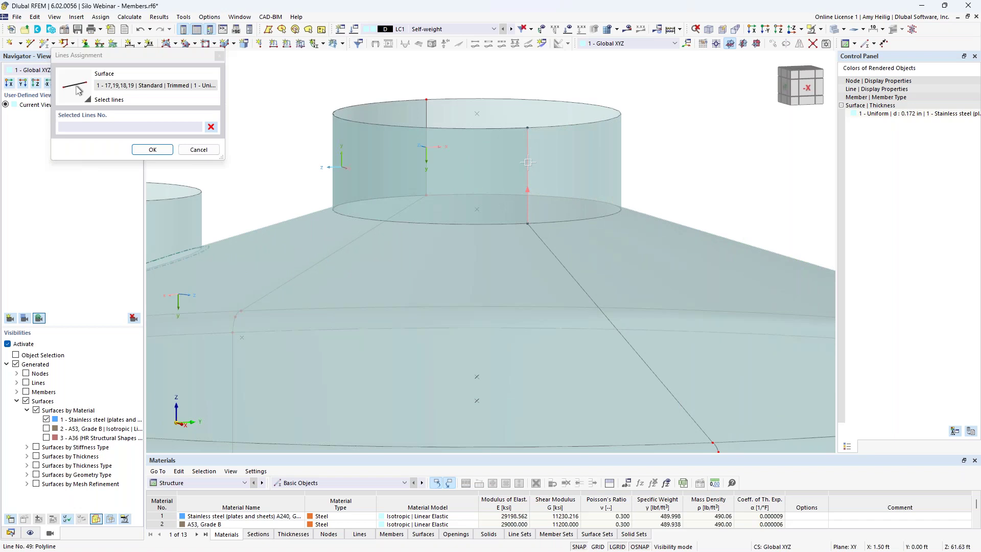
click(528, 162)
click(159, 152)
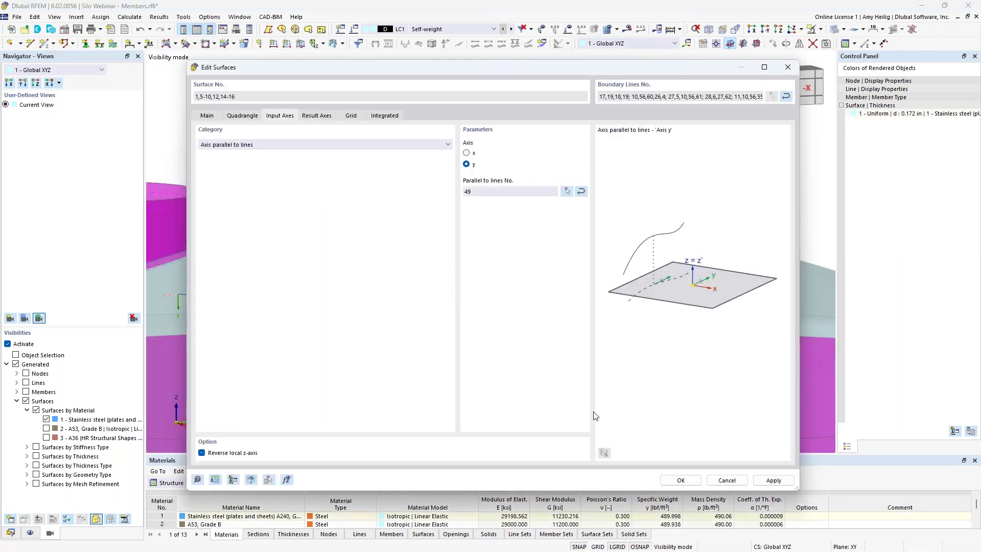
click(680, 480)
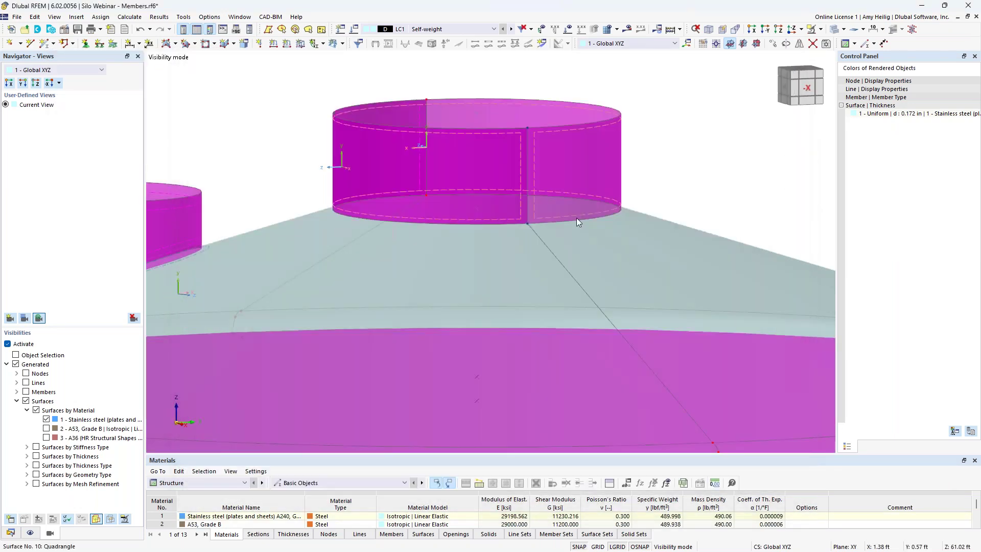
Clear the selection and check the y-axis directions along the nozzles, silo wall and hopper.
scroll(577, 218, down, 5)
click(712, 372)
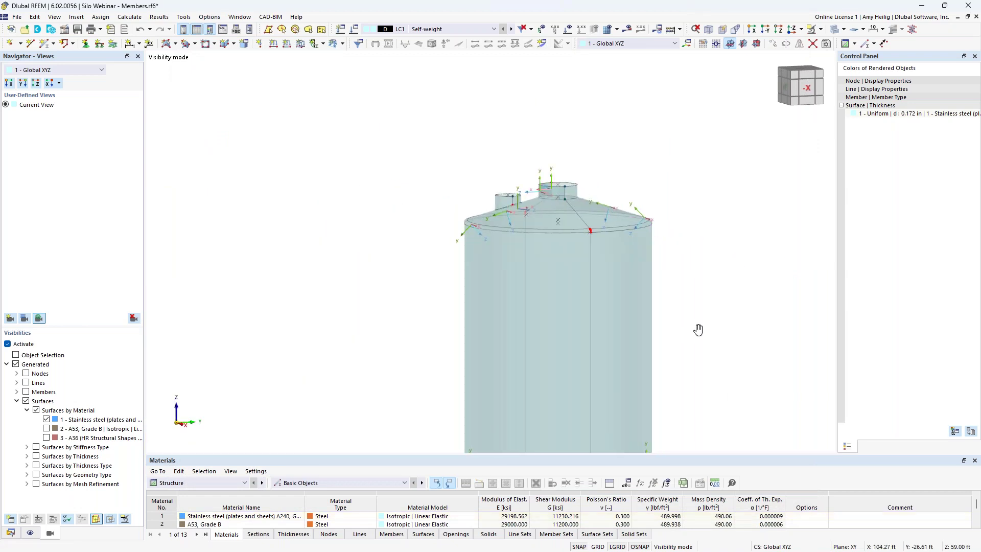
scroll(697, 328, up, 5)
middle_drag(588, 302, 657, 149)
scroll(547, 313, down, 2)
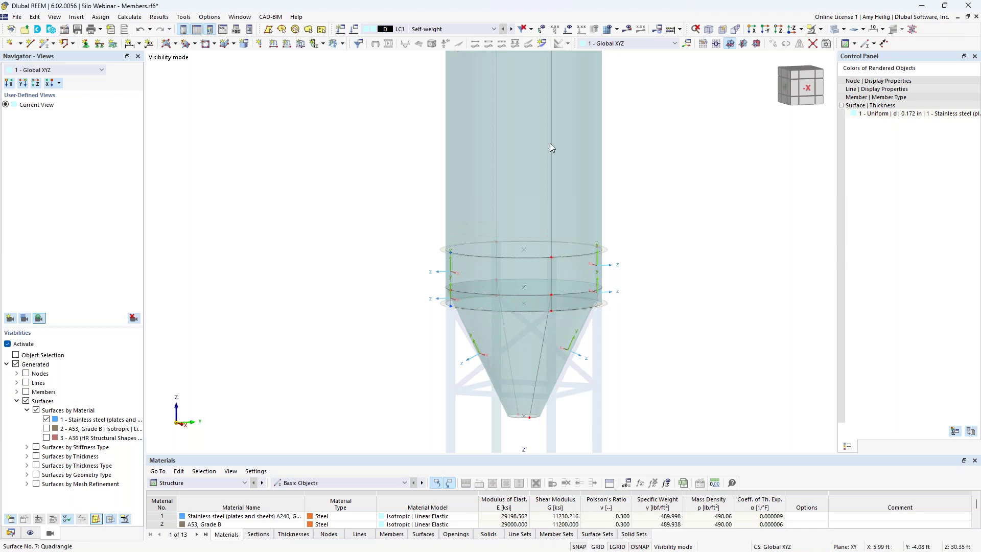
mouse_move(653, 189)
middle_down()
mouse_move(660, 330)
mouse_move(662, 312)
middle_up()
scroll(532, 146, up, 5)
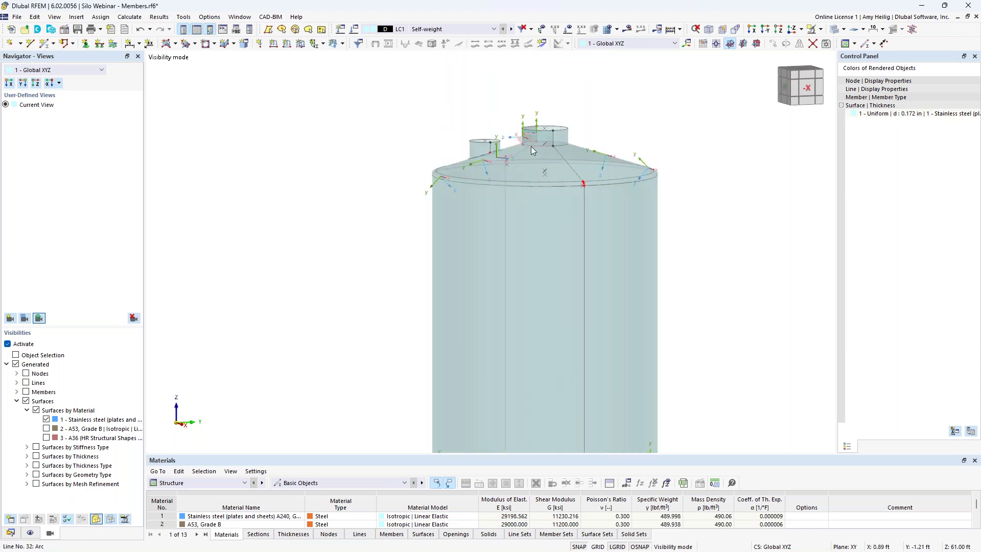
Isolate the conical roof surfaces and the curved eave ring surfaces using Visibility by Selected and Related Objects.
ctrl+middle_drag(778, 285, 763, 267)
drag(346, 177, 764, 202)
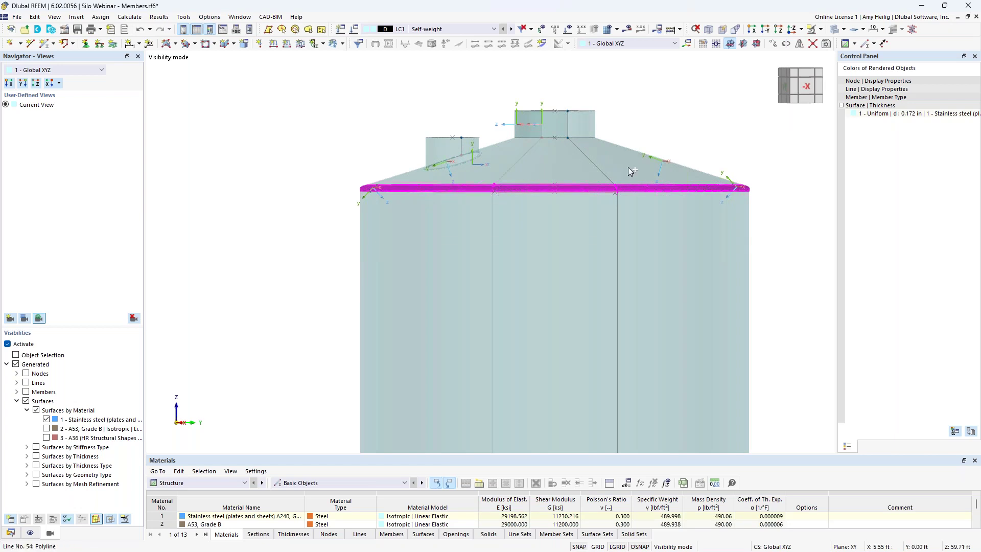
ctrl+click(517, 156)
ctrl+click(514, 153)
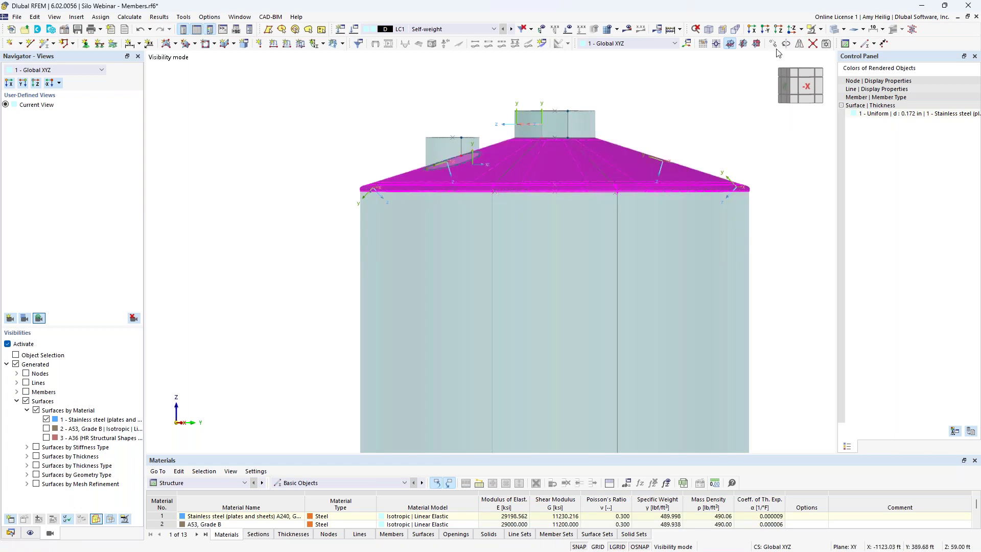
click(820, 32)
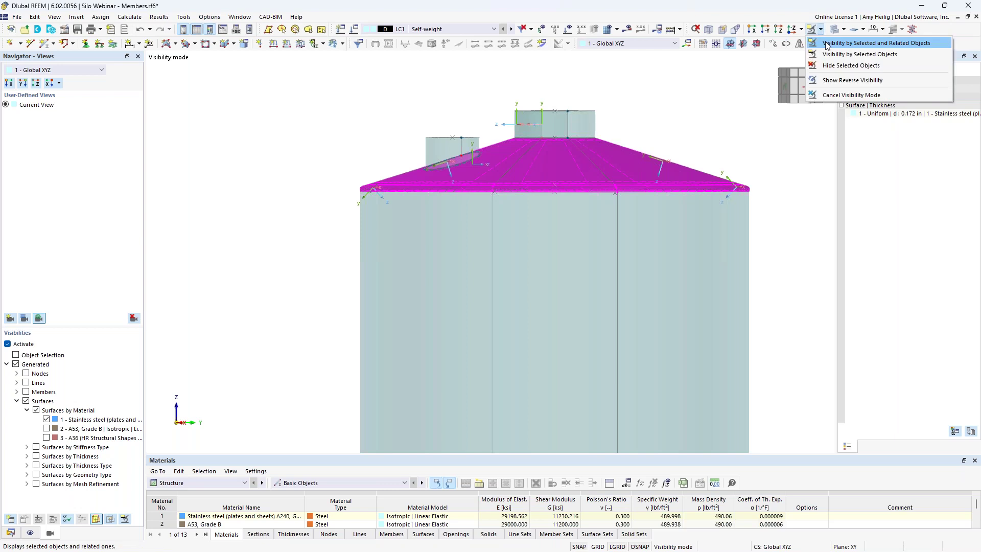
click(869, 43)
Reverse the local axis systems of the four isolated roof and eave ring surfaces.
ctrl+middle_drag(658, 139, 551, 324)
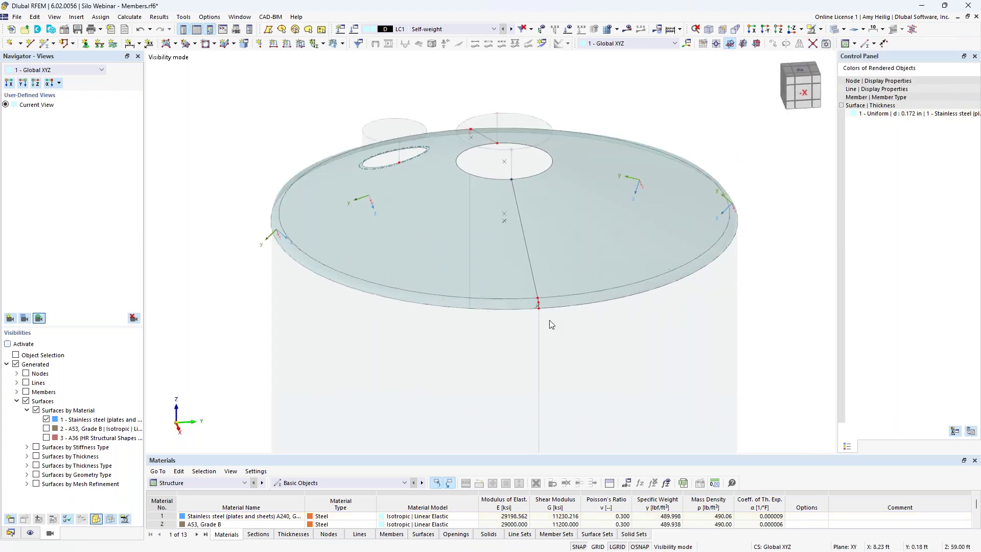
scroll(551, 325, up, 1)
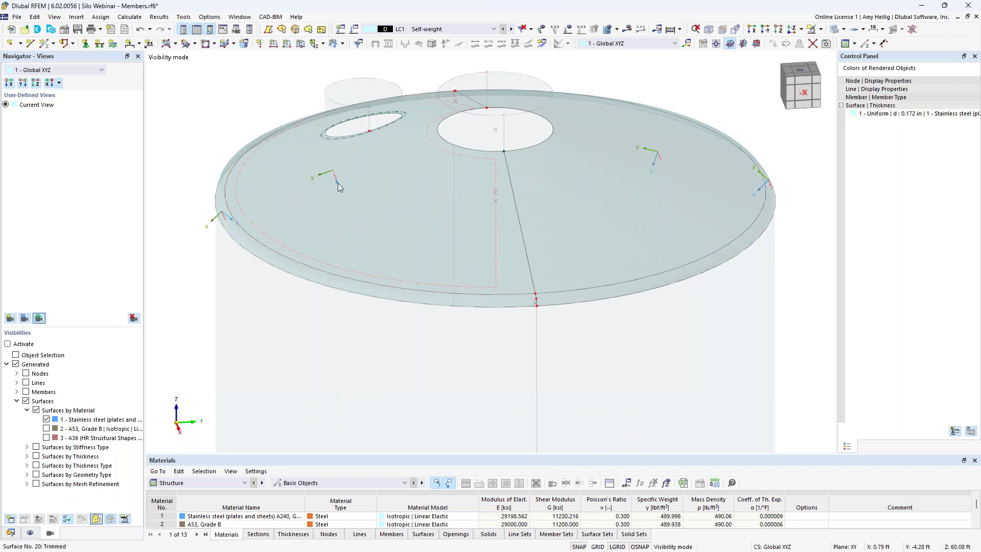
mouse_move(346, 193)
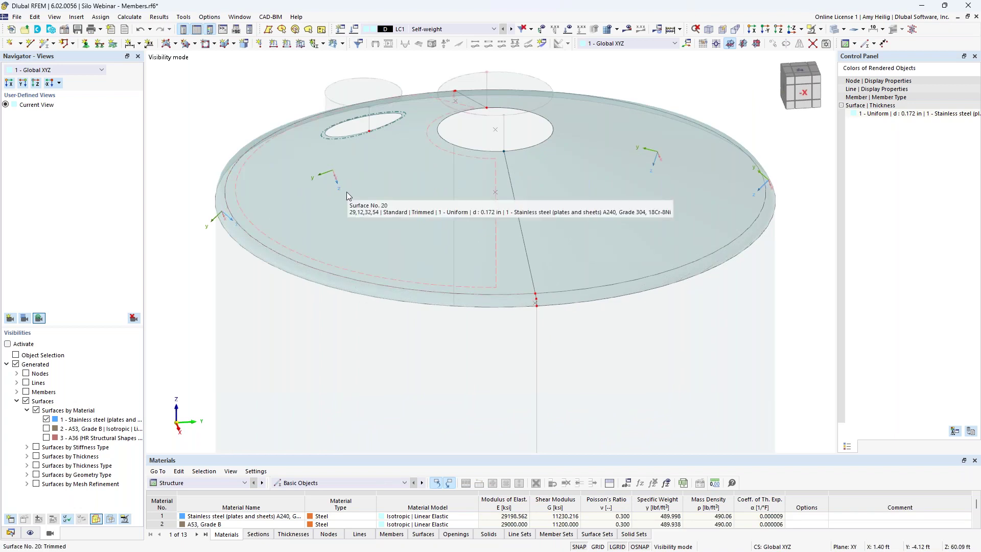
drag(784, 335, 231, 91)
right_click(495, 267)
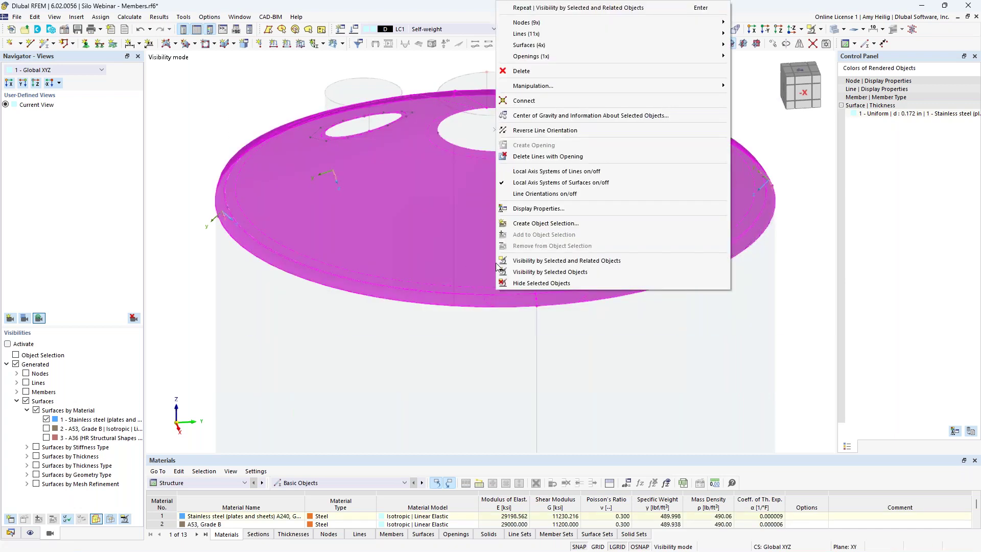
mouse_move(541, 46)
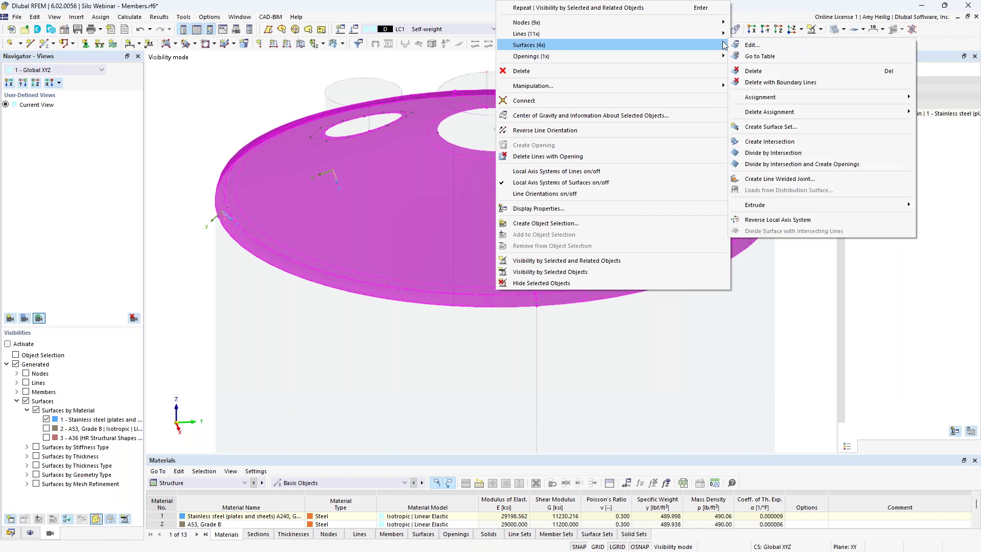
click(764, 221)
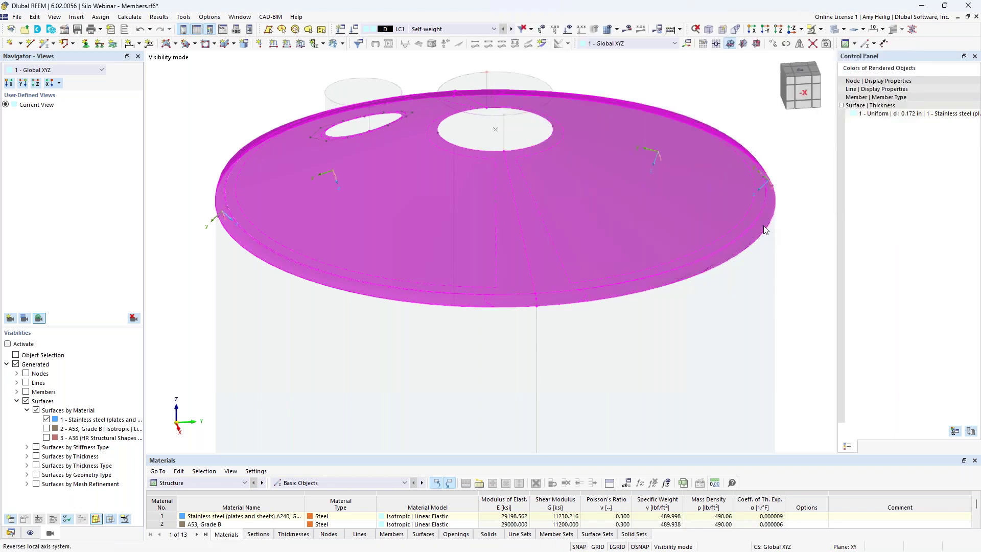
Set the input axes of the four conical roof and eave ring surfaces to the category Axis directed to point.
key(Escape)
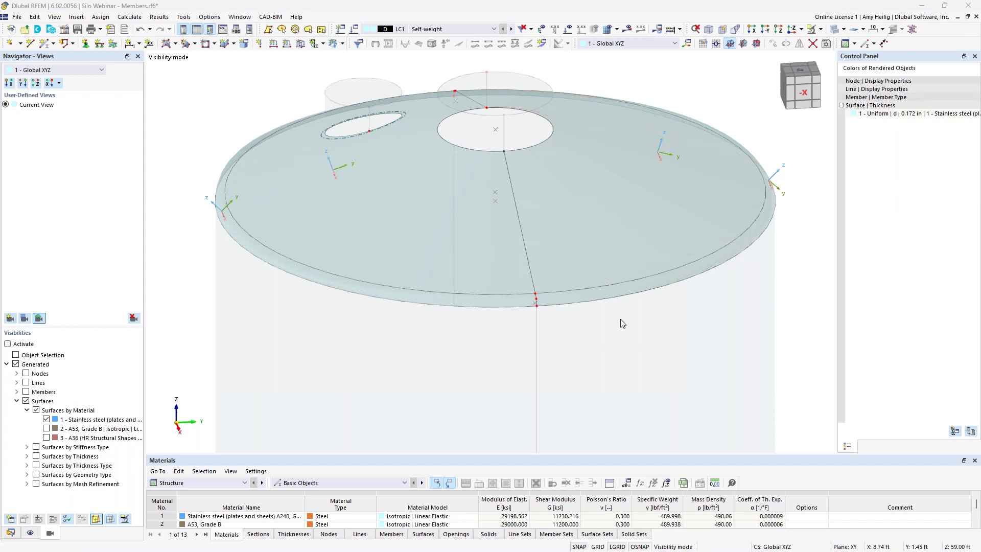
drag(769, 350, 216, 97)
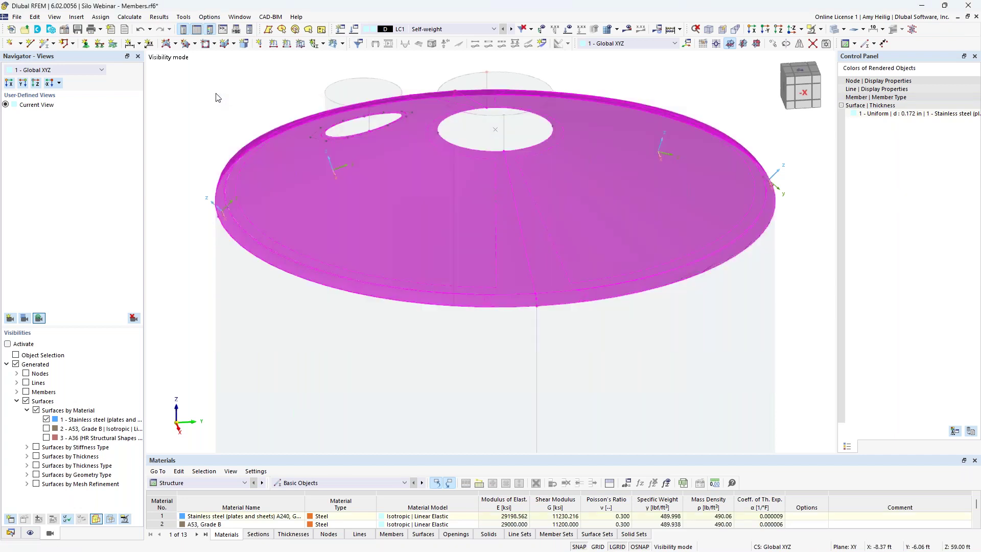
double_click(496, 275)
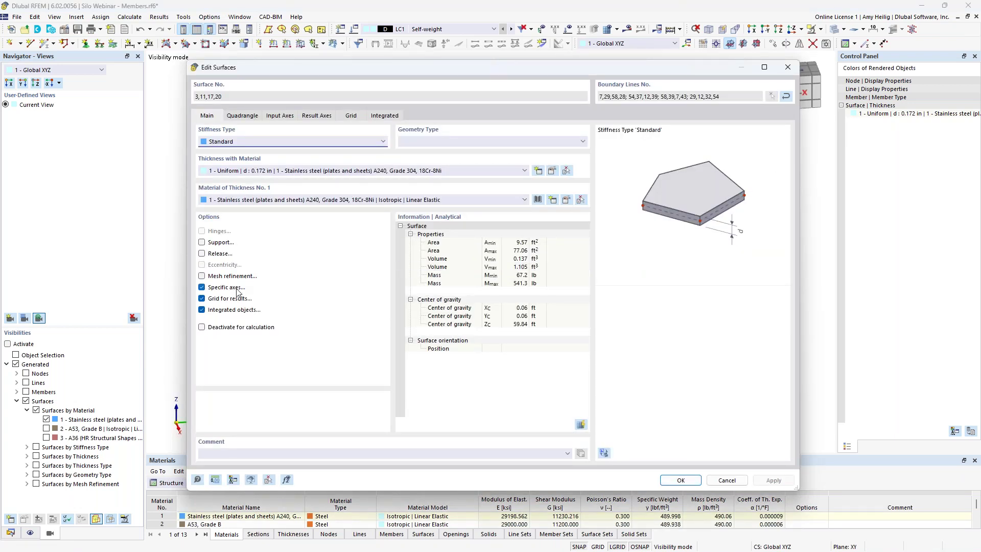
click(284, 117)
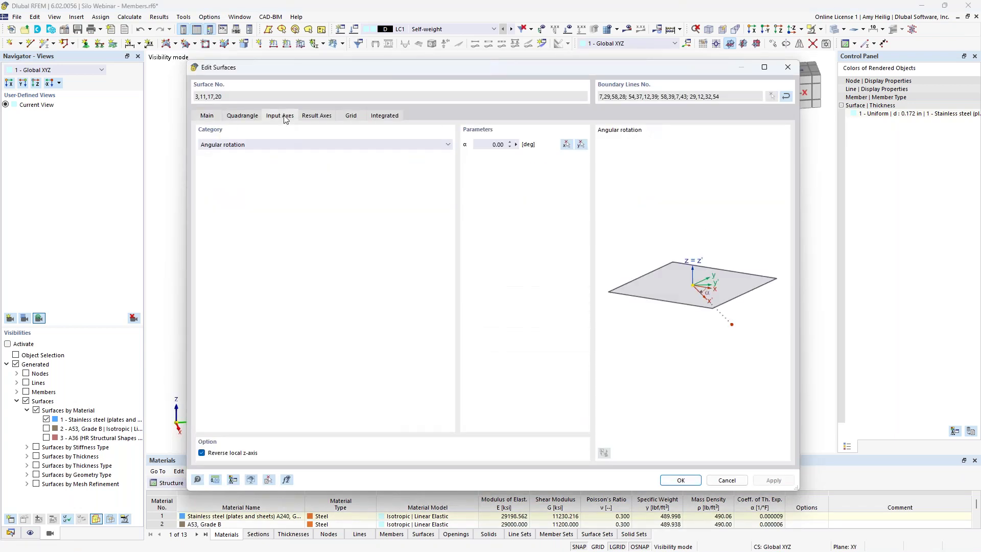
click(283, 144)
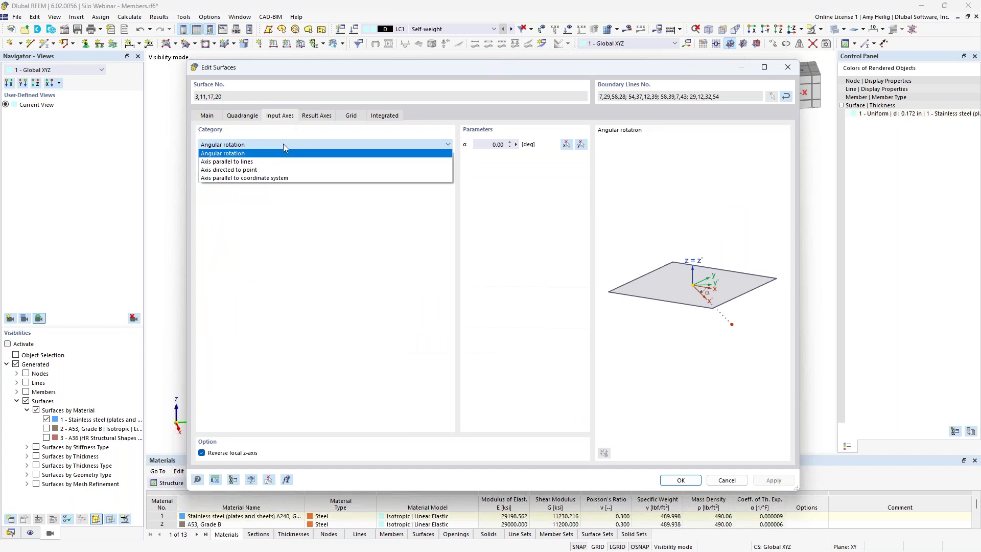
click(275, 170)
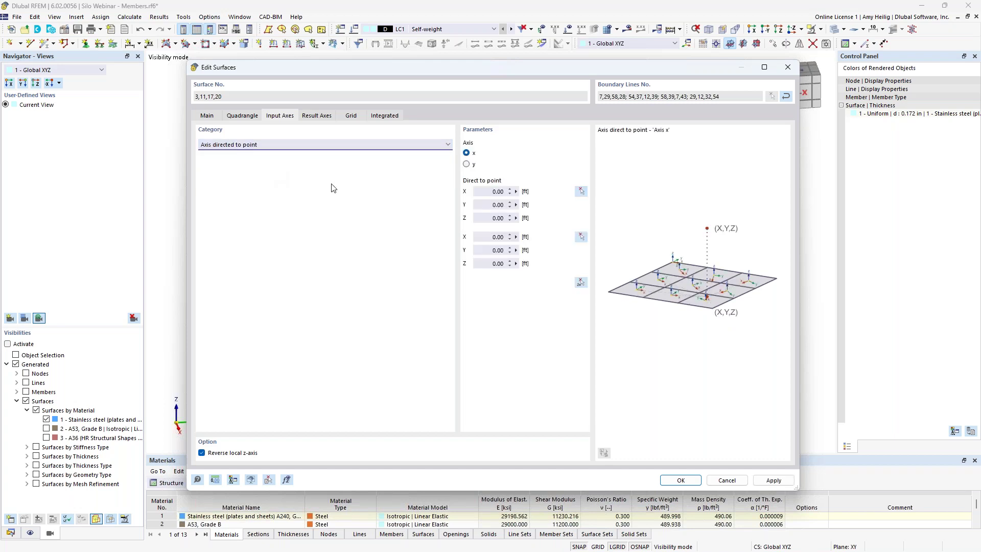
Direct the surfaces' y-axes to the vertical center line by setting the second point's Z to 1 ft, and apply the surface changes.
click(466, 166)
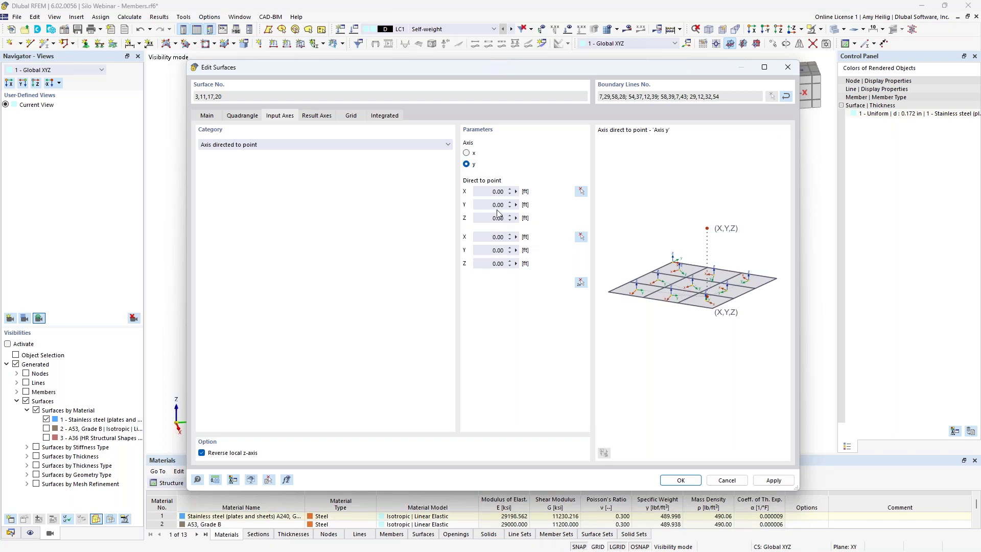
click(488, 265)
text(1)
click(499, 251)
click(680, 482)
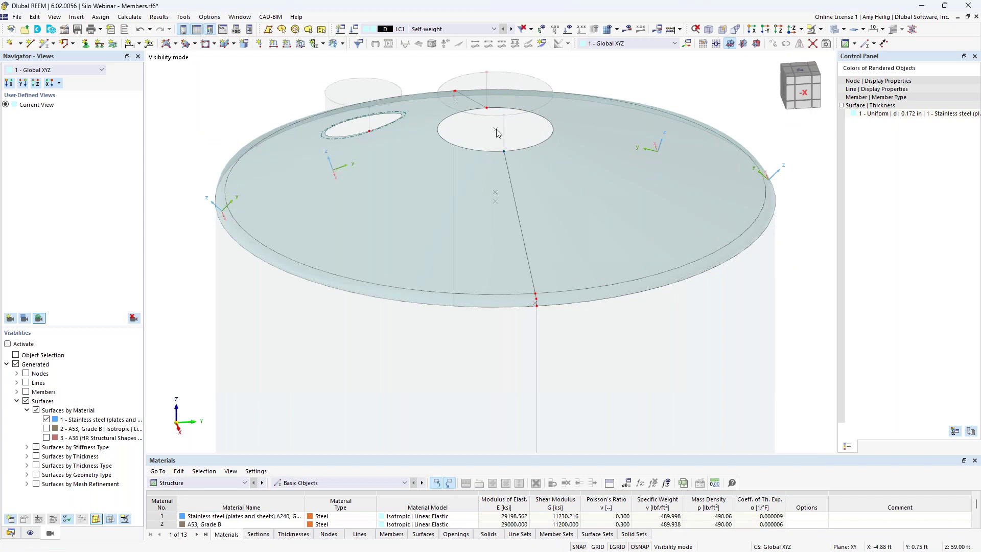
Turn off the local axis systems of the surfaces and cancel visibility mode to restore the full silo model.
right_click(662, 187)
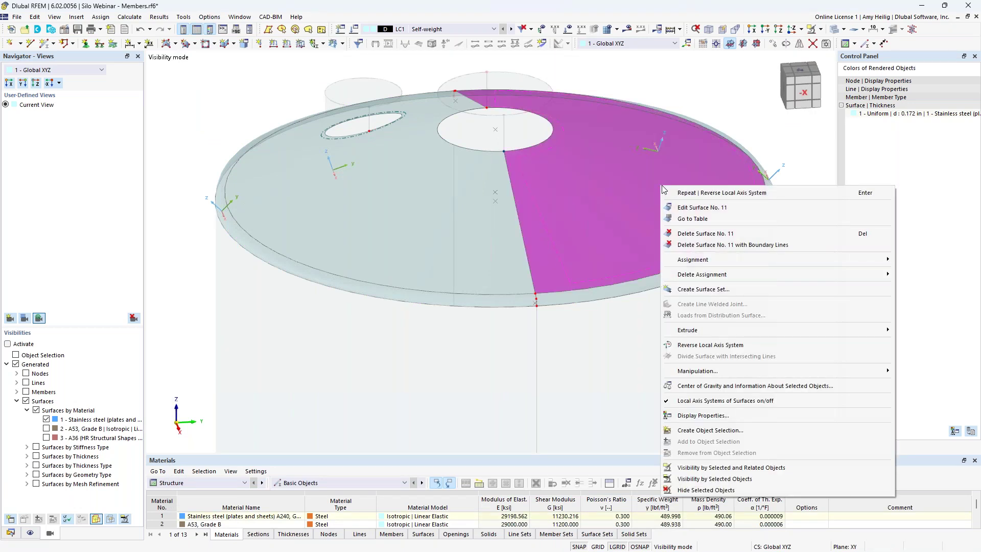
click(726, 401)
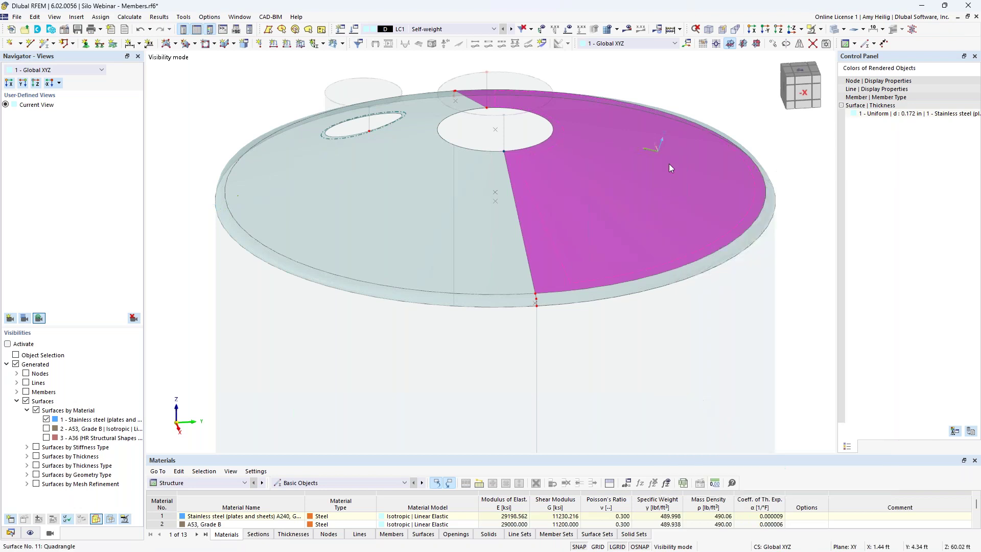
click(820, 29)
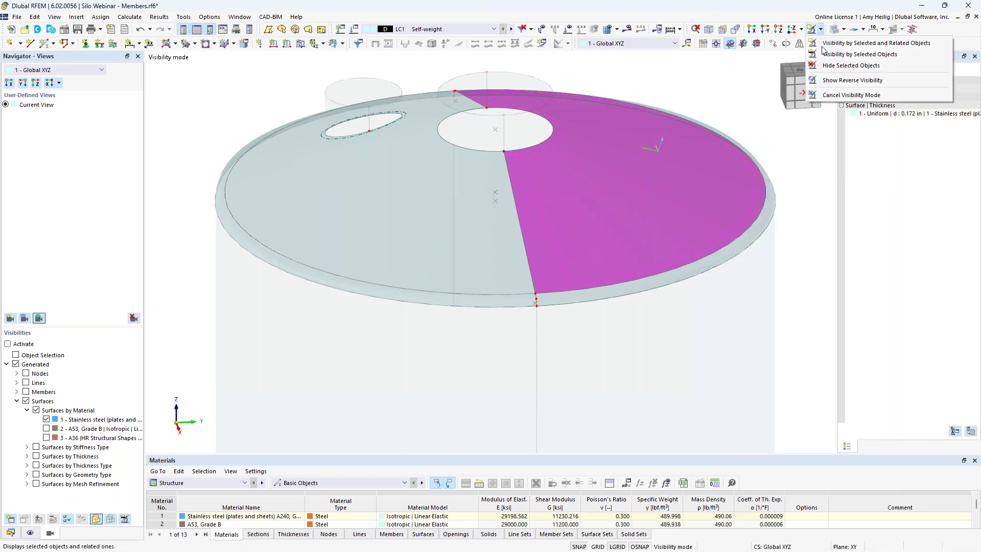
click(833, 94)
click(799, 294)
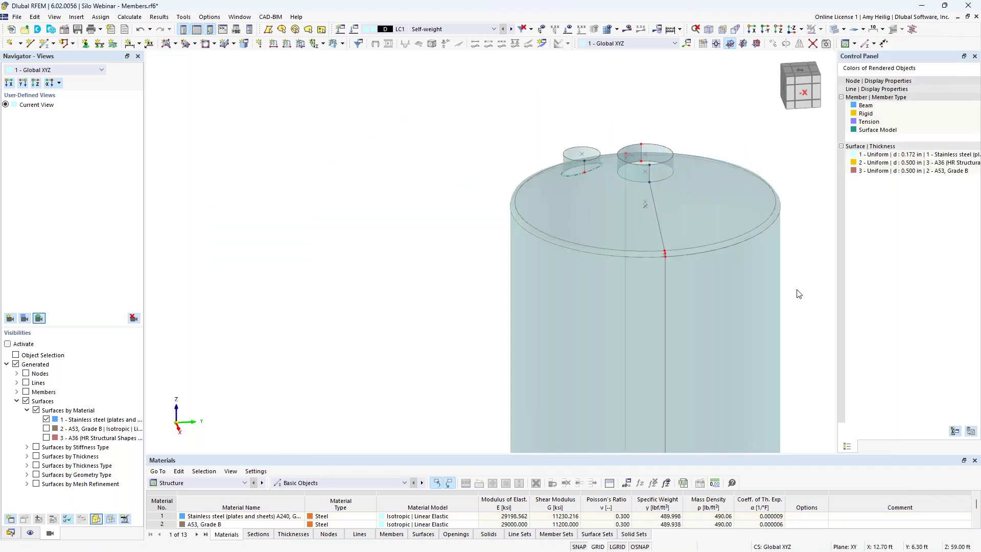
Generate the finite element mesh of the whole silo with a target element length of 1.00 ft.
scroll(766, 287, down, 5)
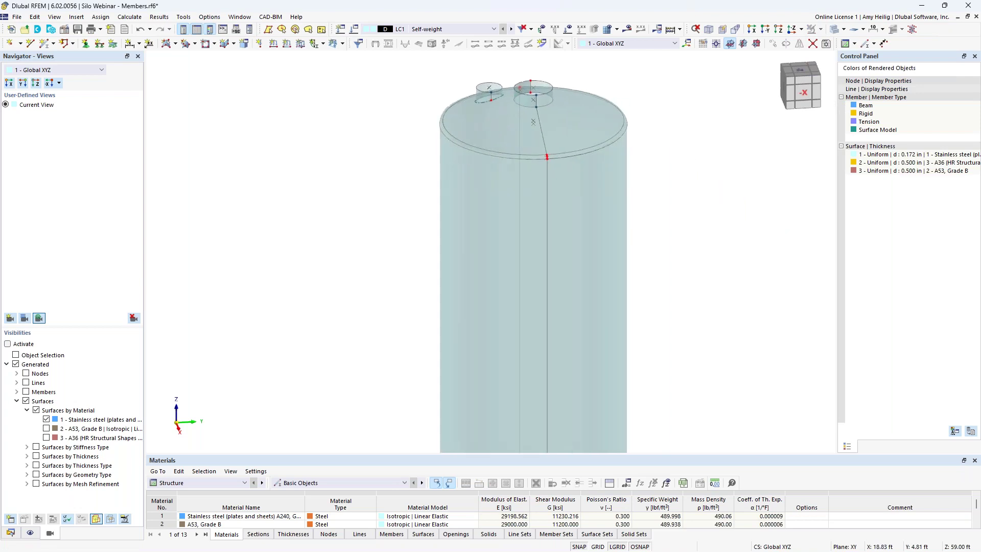
middle_drag(638, 254, 659, 244)
scroll(614, 229, down, 2)
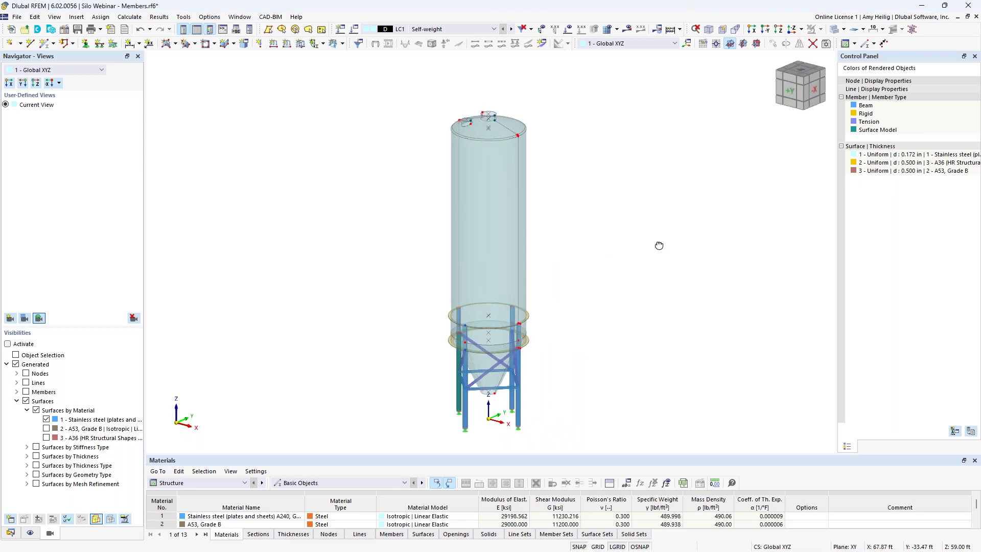
click(130, 17)
click(161, 136)
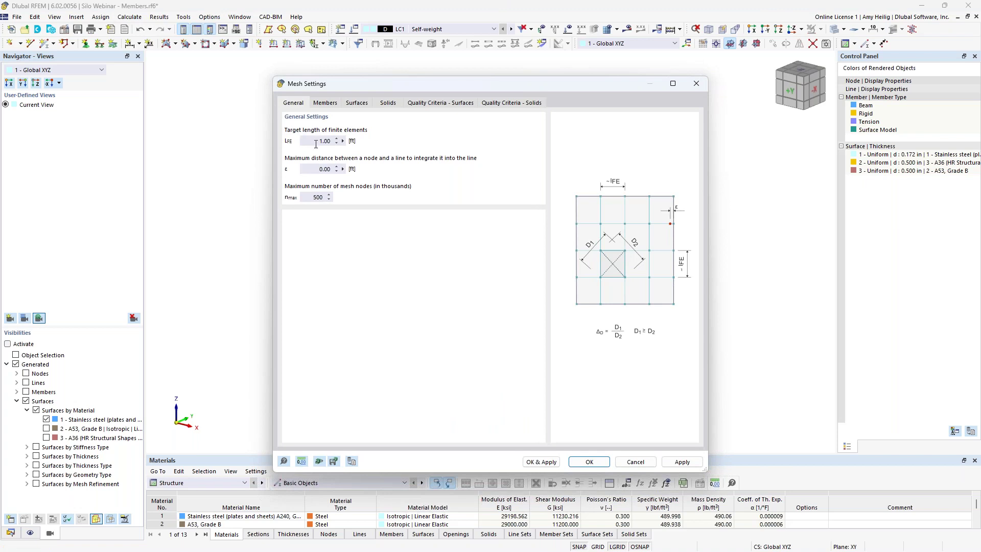
click(542, 462)
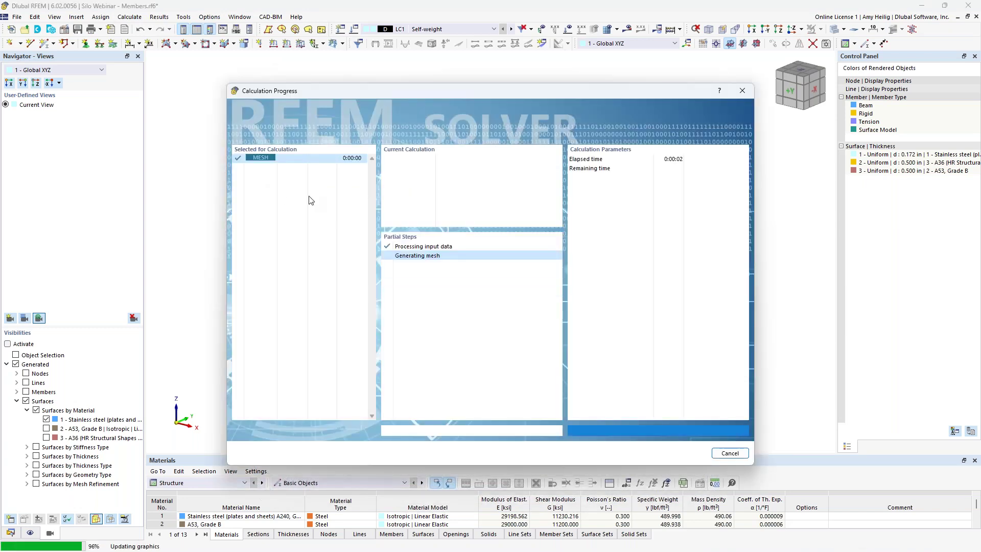
Turn on the mesh display and show the silo model as a wireframe.
click(31, 533)
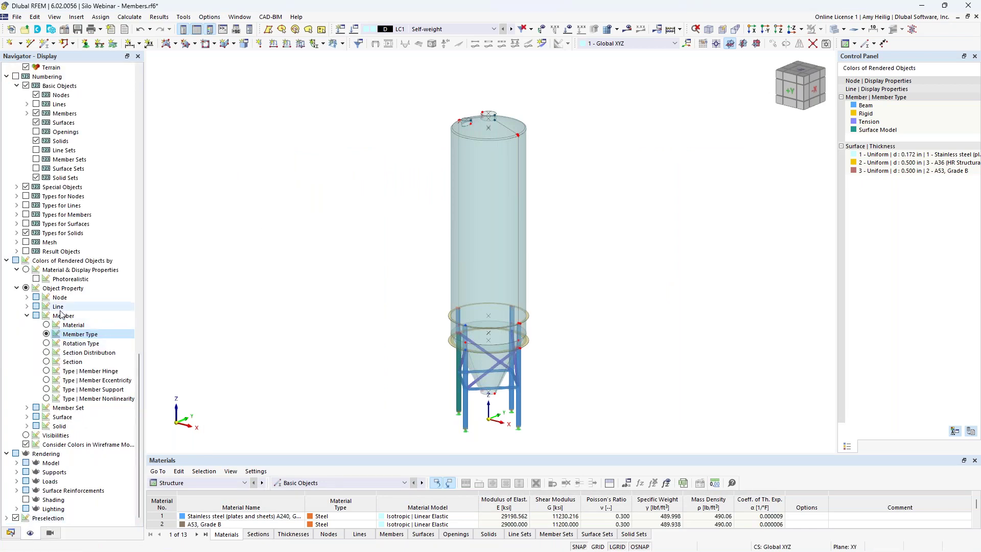
scroll(60, 314, up, 14)
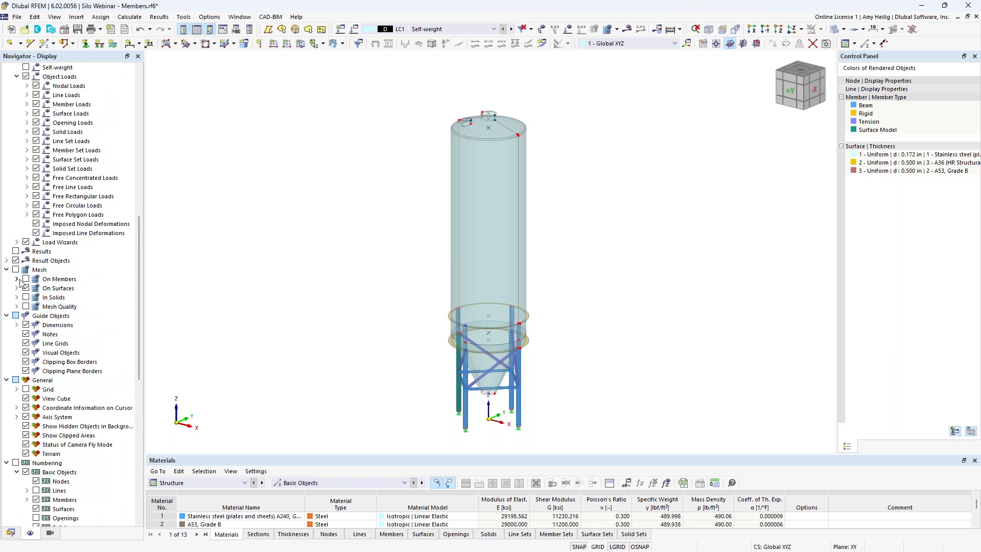
click(16, 270)
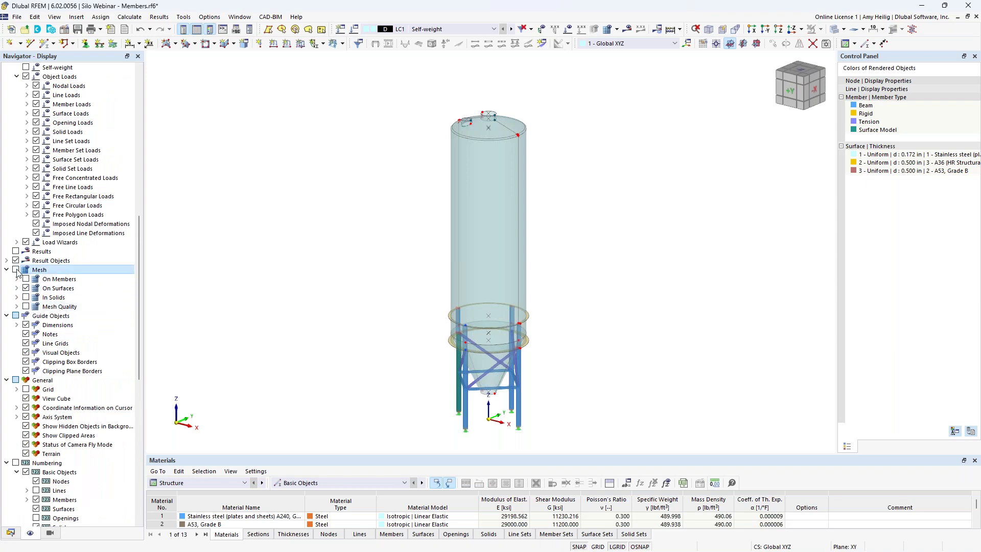
click(834, 29)
Examine the mesh layout on the roof, nozzles, silo wall, ring stiffeners and hopper.
scroll(497, 143, up, 5)
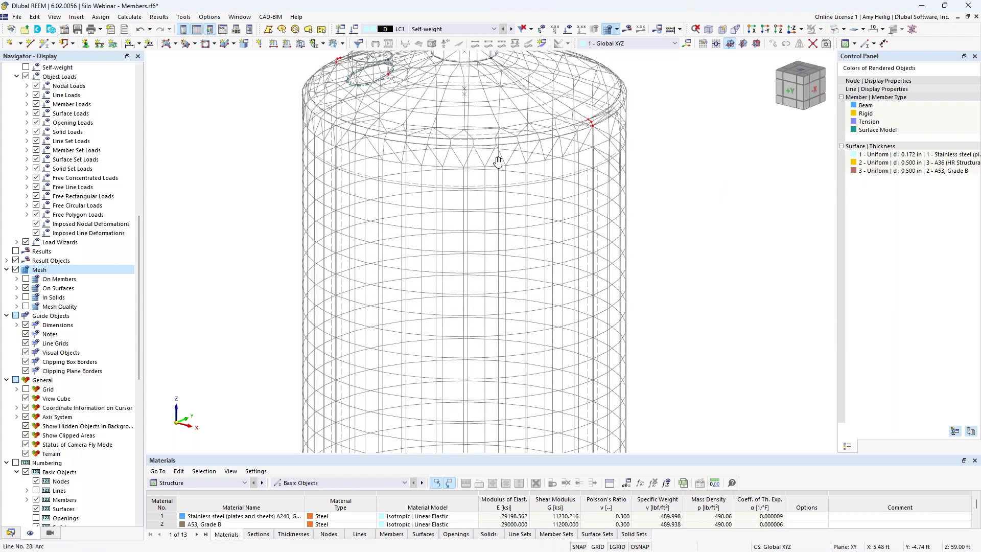
scroll(500, 154, down, 3)
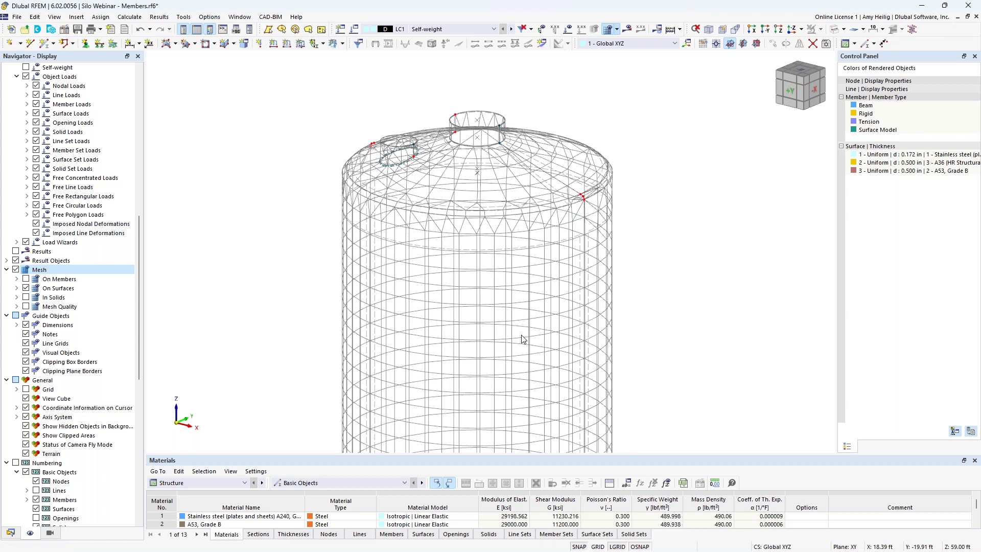
scroll(531, 373, down, 3)
middle_drag(535, 404, 531, 159)
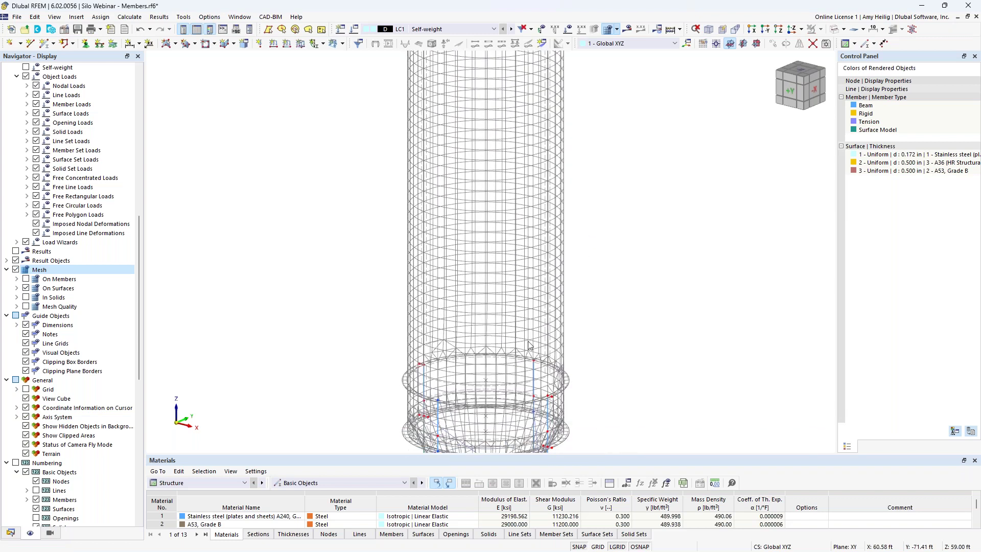
middle_drag(529, 345, 419, 311)
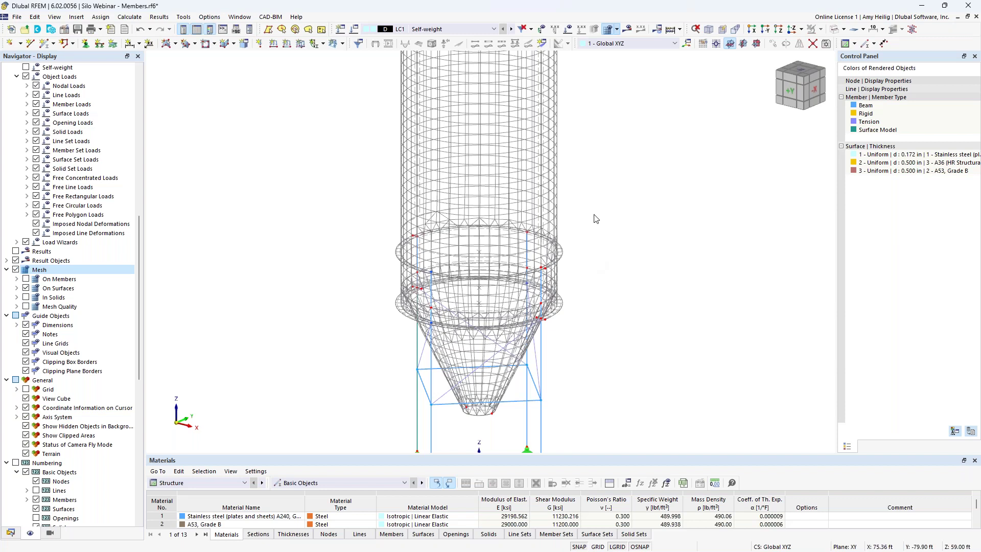
middle_drag(598, 102, 601, 330)
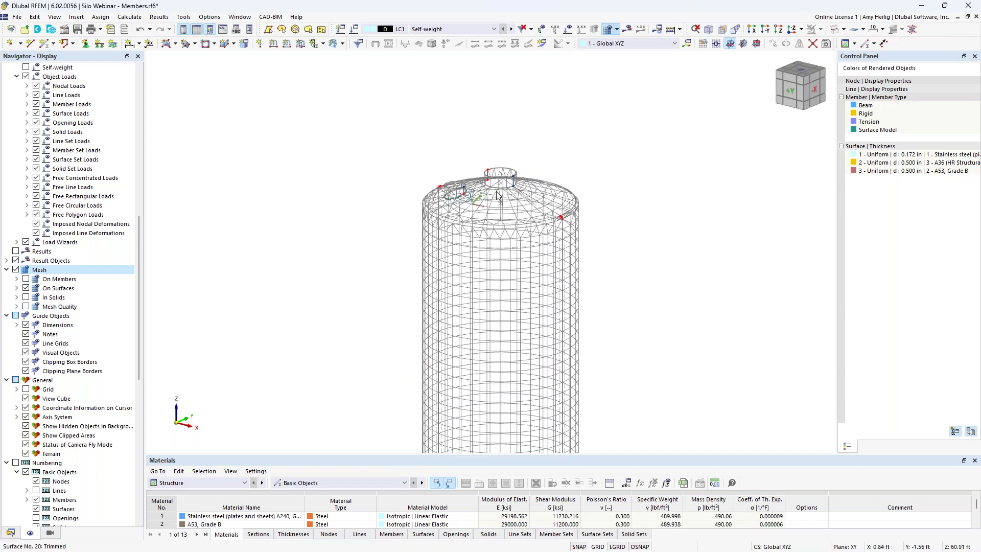
scroll(498, 195, up, 5)
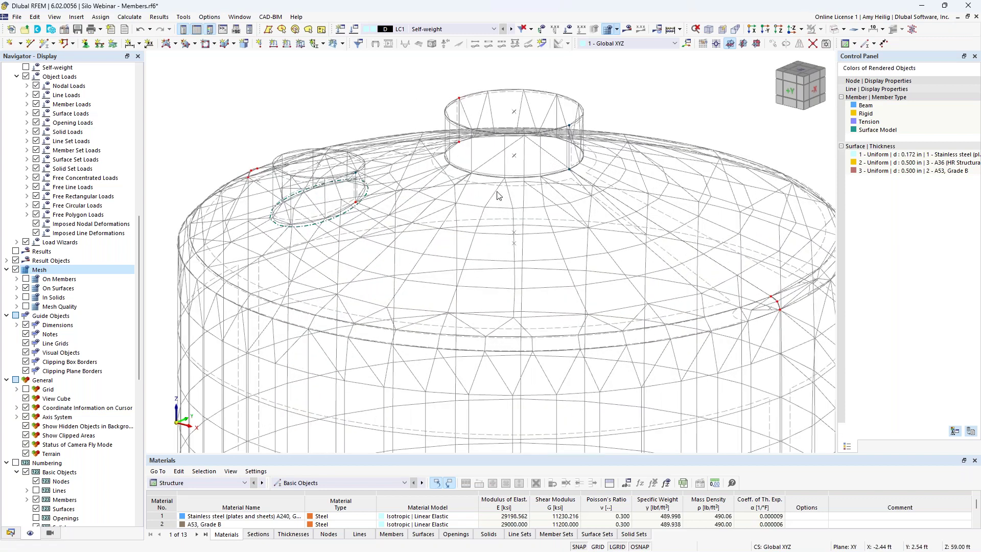
ctrl+middle_drag(498, 194, 478, 183)
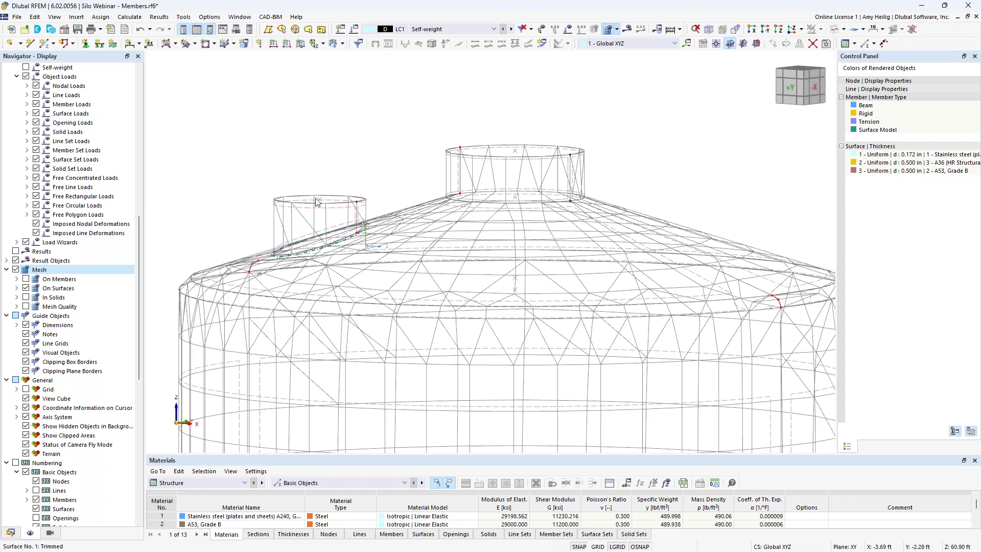
Try a finer mesh by reducing the target length of finite elements, and check the regenerated mesh over the silo.
click(130, 17)
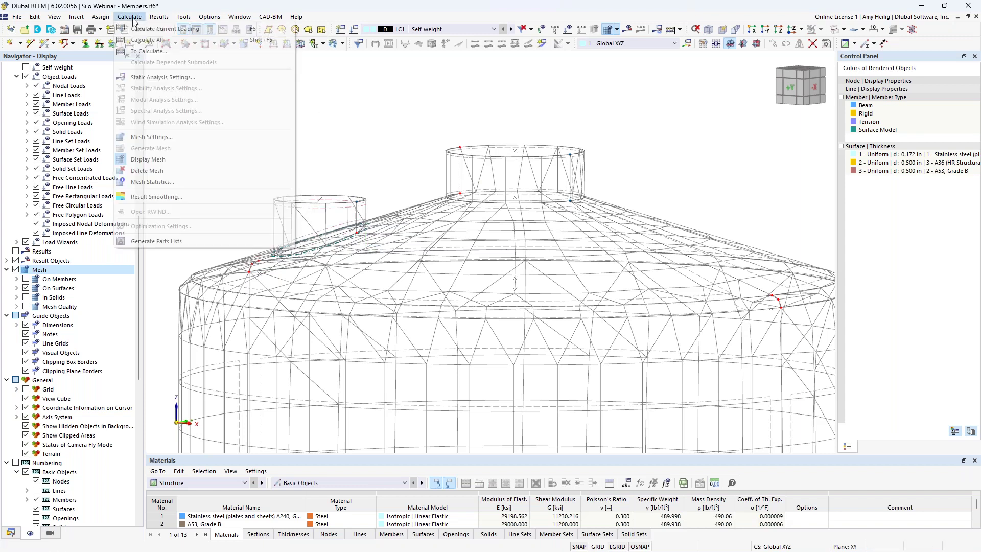
click(157, 137)
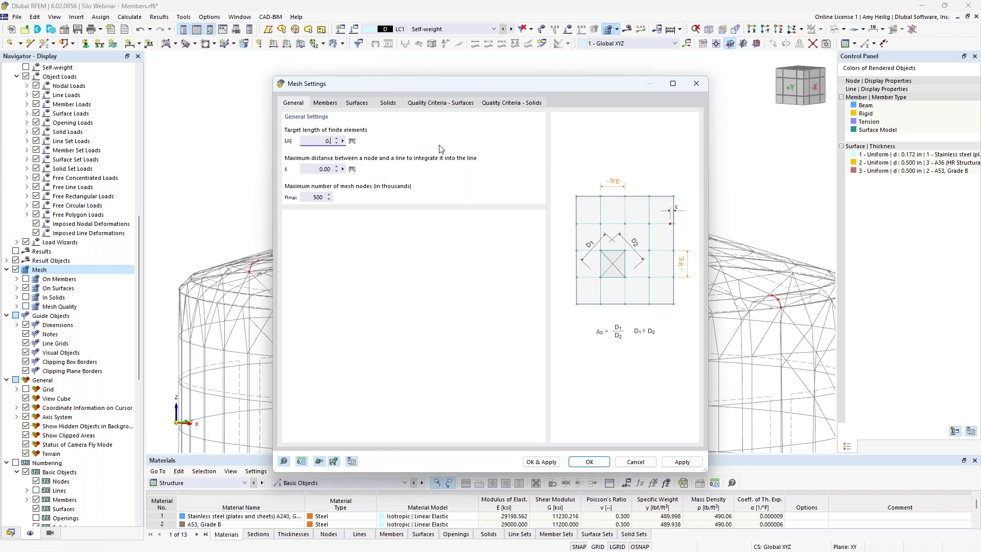
click(549, 461)
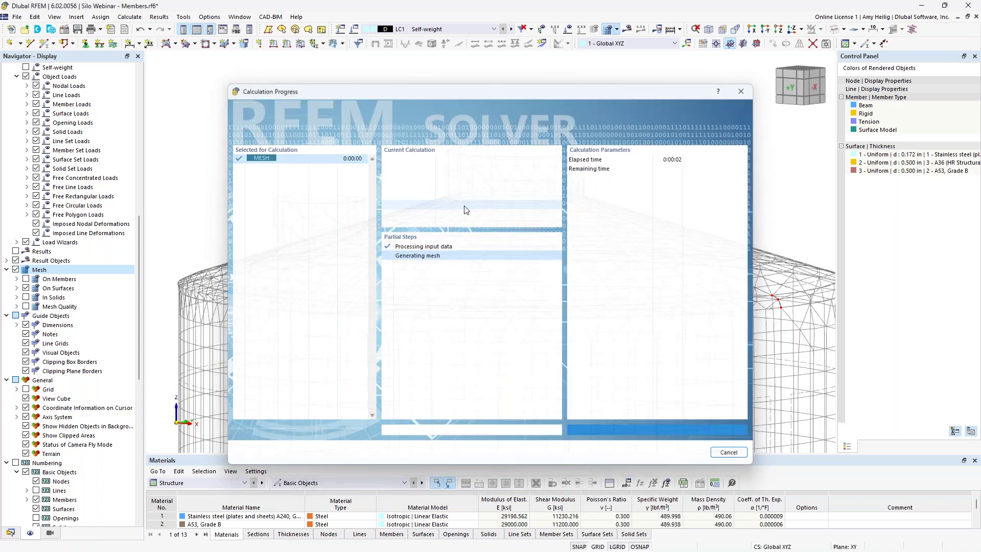
scroll(476, 203, down, 2)
scroll(476, 204, down, 3)
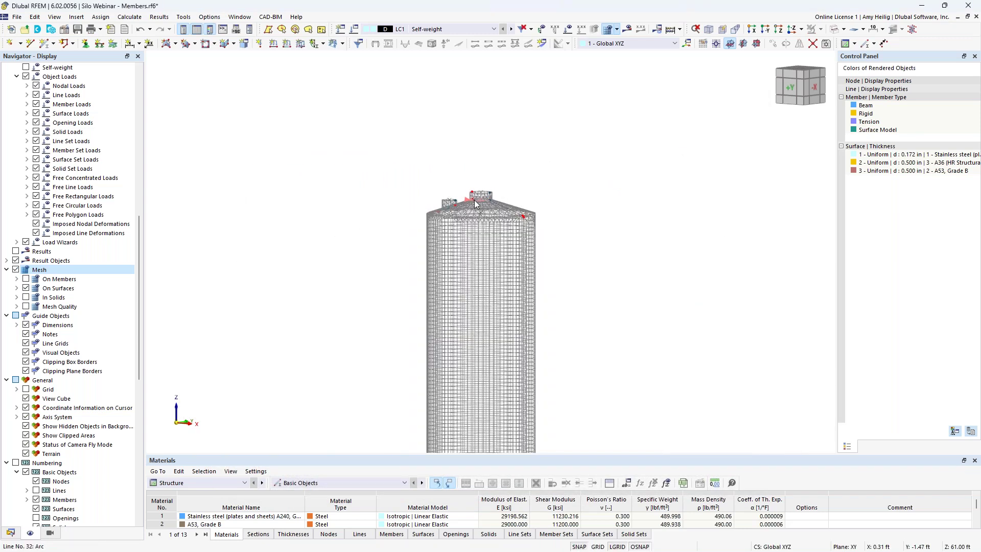
mouse_move(476, 209)
middle_down()
mouse_move(470, 190)
mouse_move(461, 217)
middle_up()
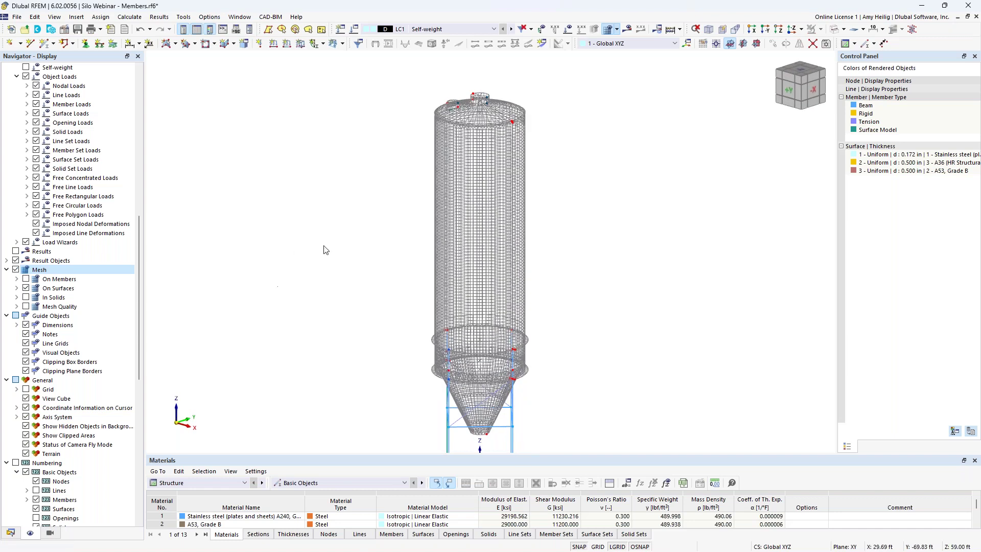
Set the target length of finite elements to 1.0 ft, regenerate the mesh and check it at the hopper and supporting frame.
click(130, 18)
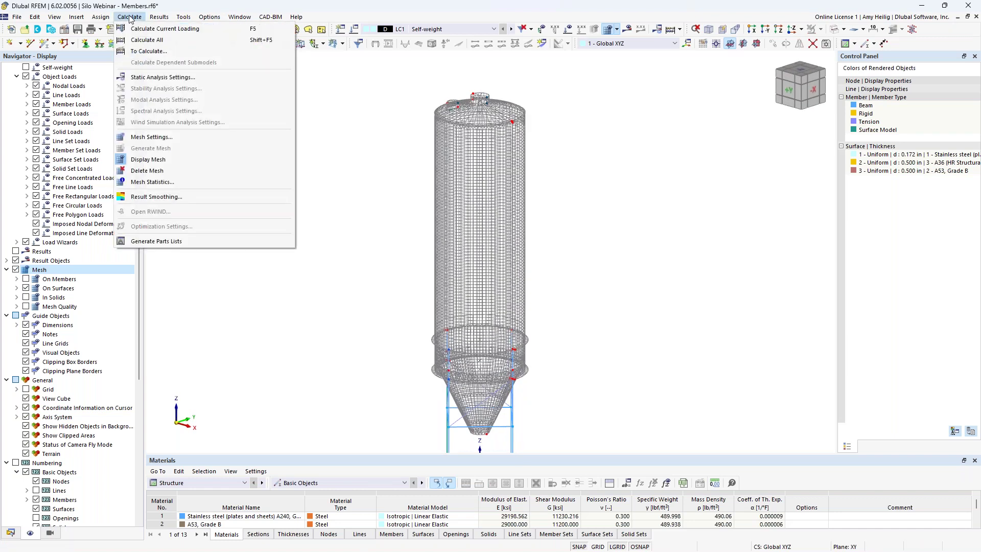
click(150, 137)
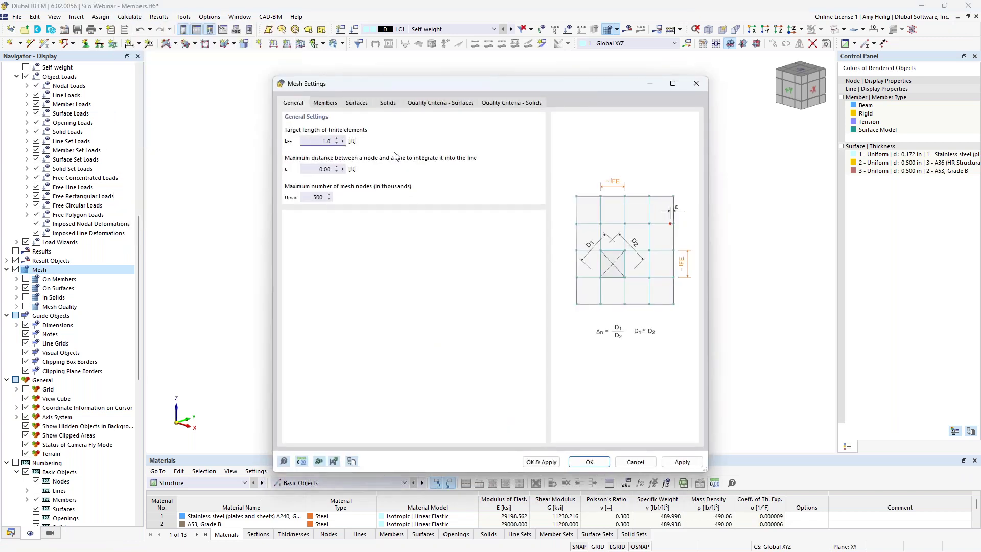
click(542, 461)
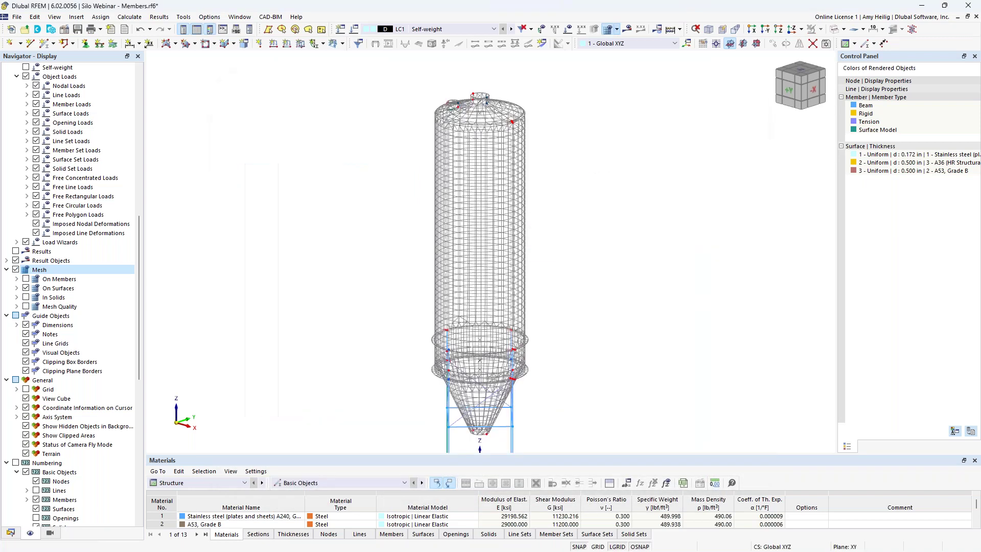
middle_drag(357, 305, 377, 291)
scroll(424, 375, up, 2)
scroll(425, 376, up, 1)
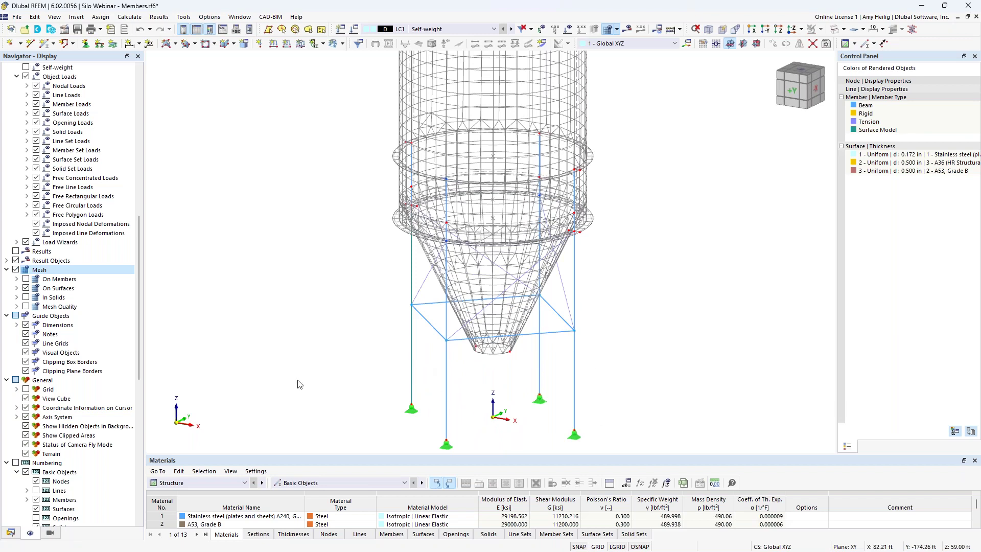
Display the surface model of the members and examine the mesh on the pipe column beside the hopper.
scroll(61, 346, up, 15)
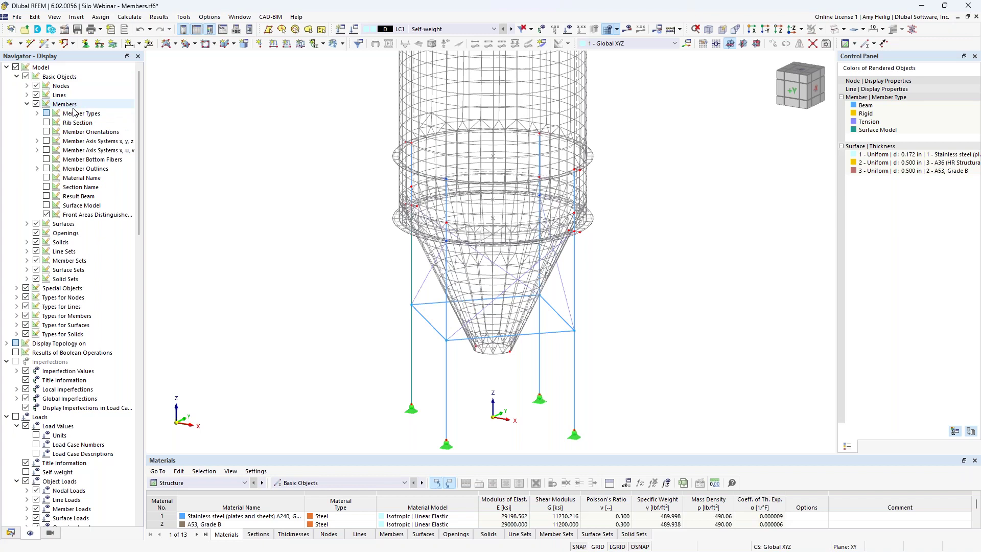
click(46, 205)
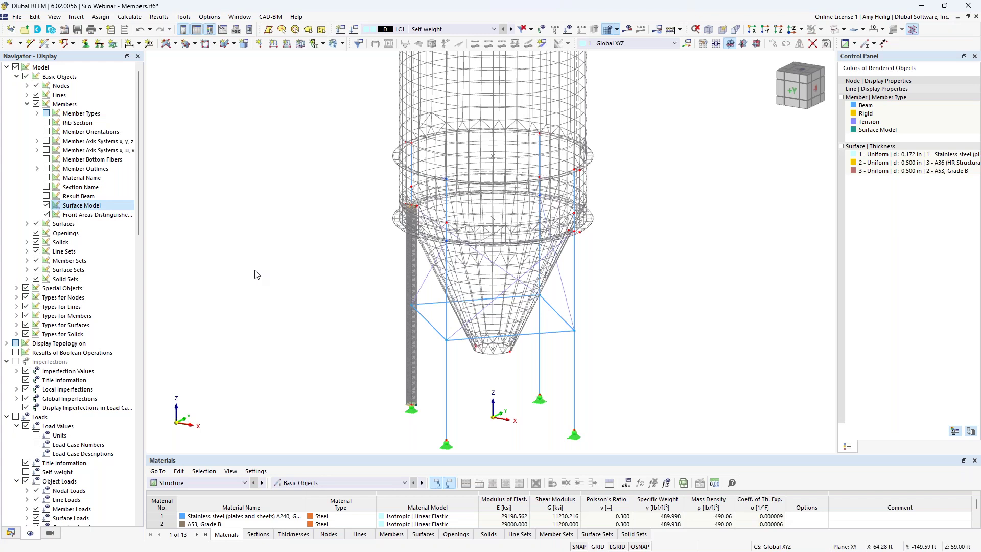
scroll(400, 273, up, 5)
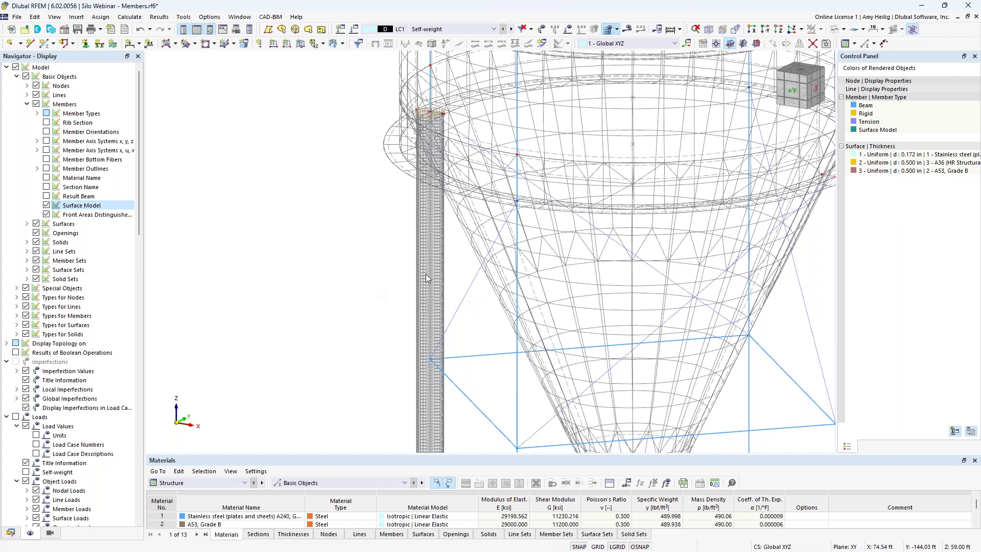
middle_drag(453, 272, 380, 231)
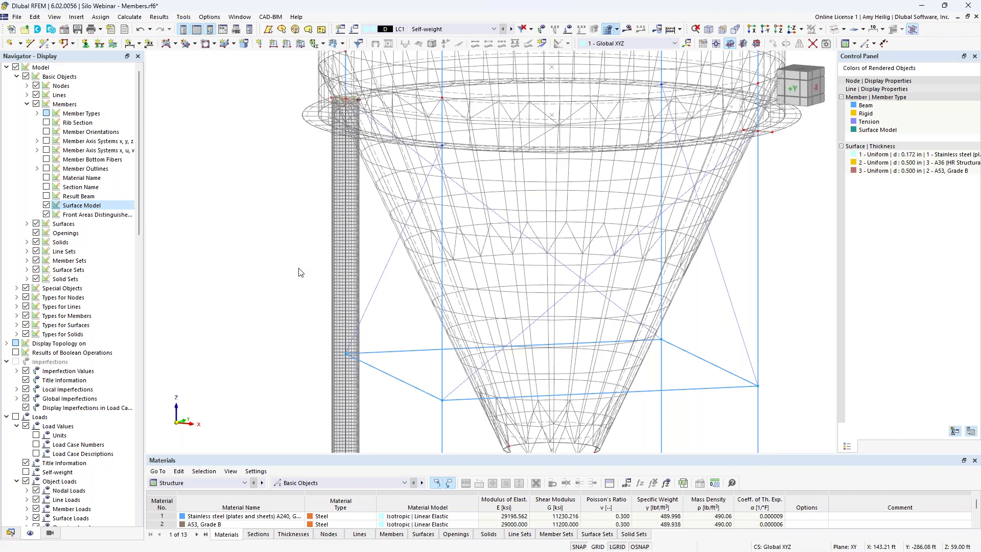
scroll(336, 257, up, 3)
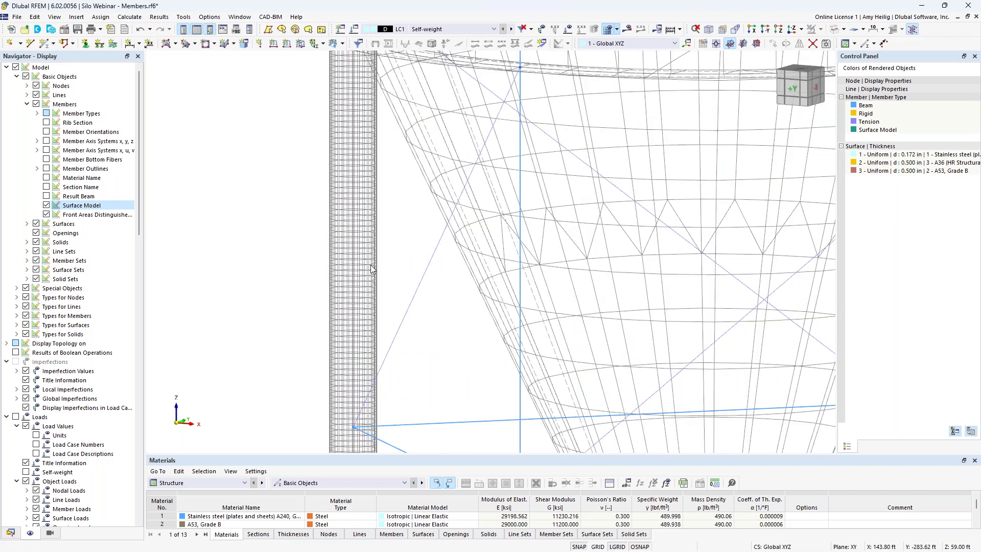
drag(397, 269, 289, 230)
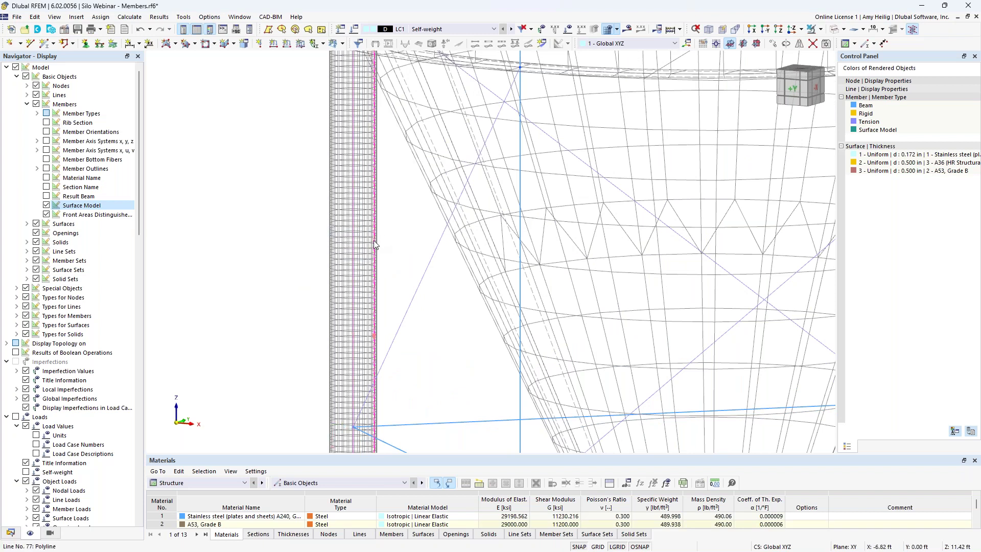
Inspect the mesh refinement assigned to the column's pipe surface, including its target FE length, without changing anything.
scroll(373, 240, up, 2)
right_click(374, 242)
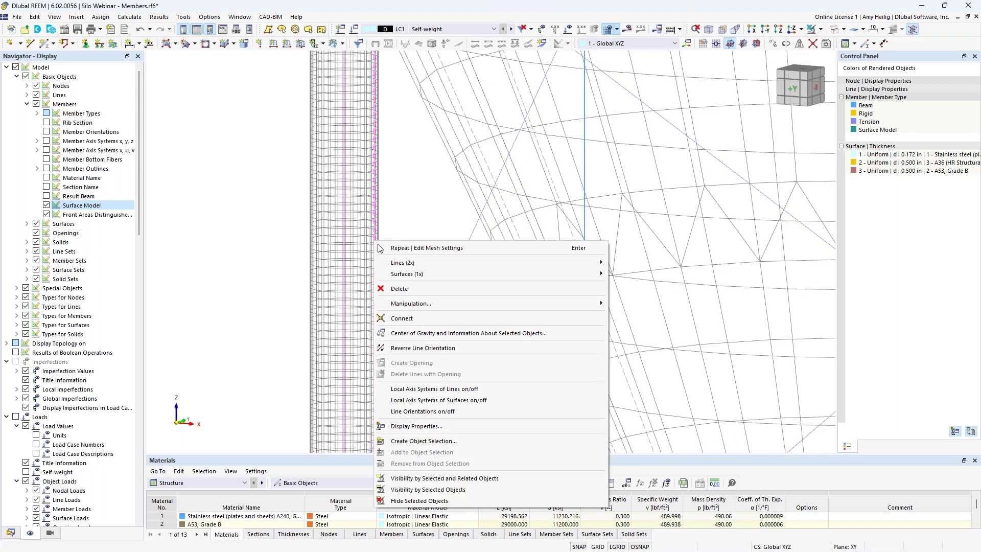
mouse_move(419, 274)
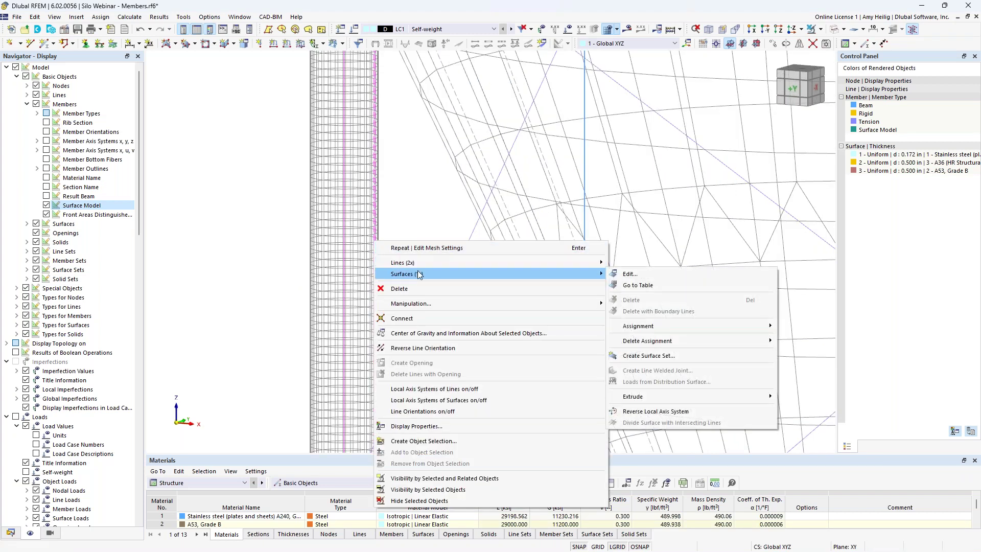
click(630, 274)
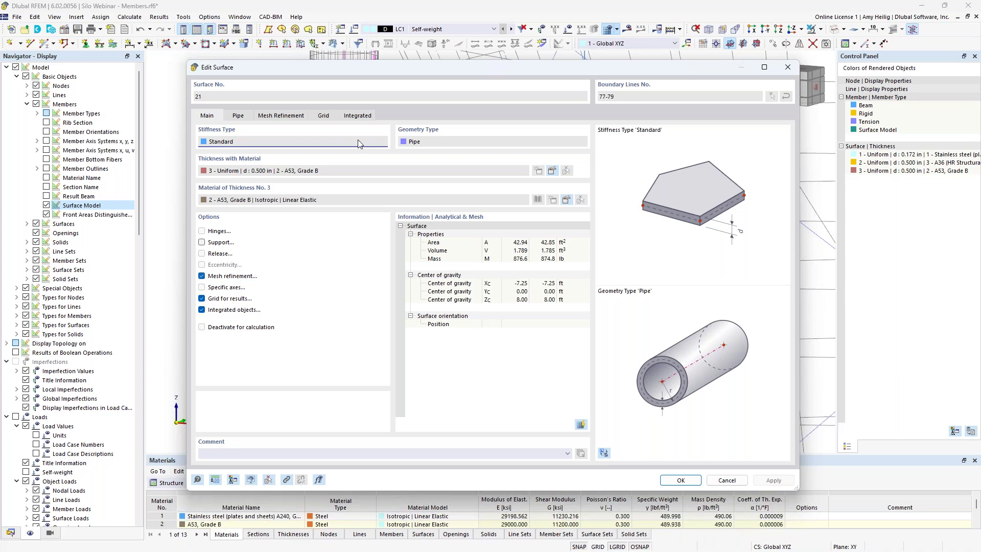
click(290, 117)
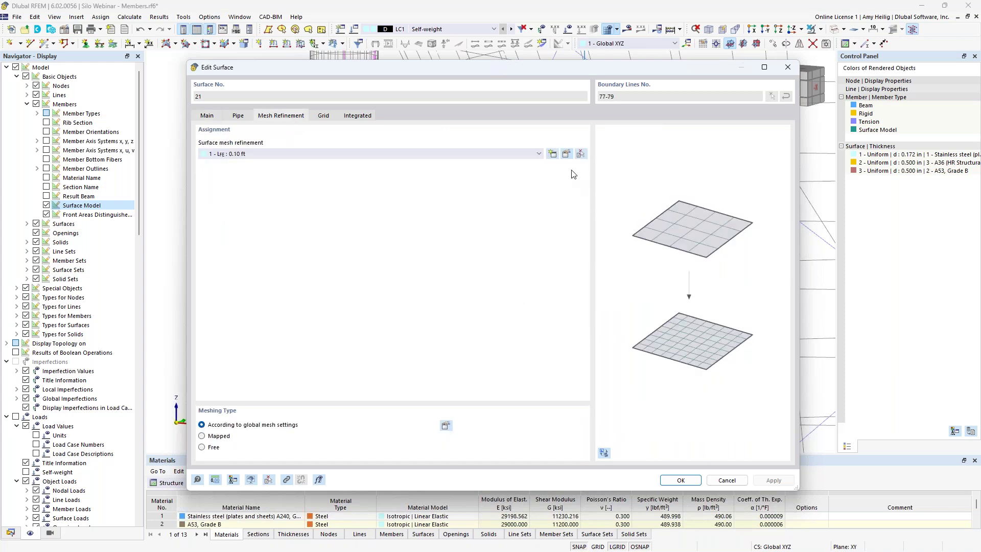
click(566, 153)
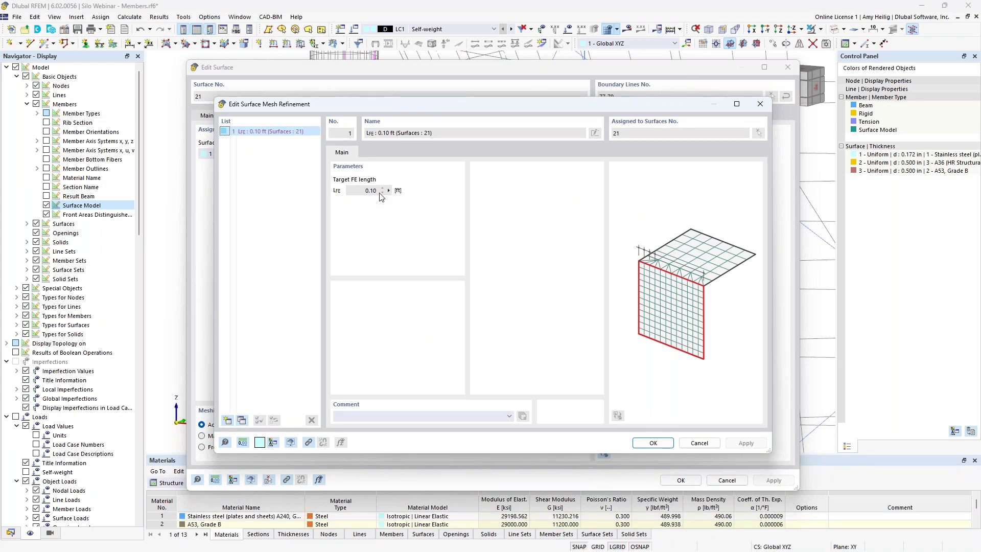
click(698, 442)
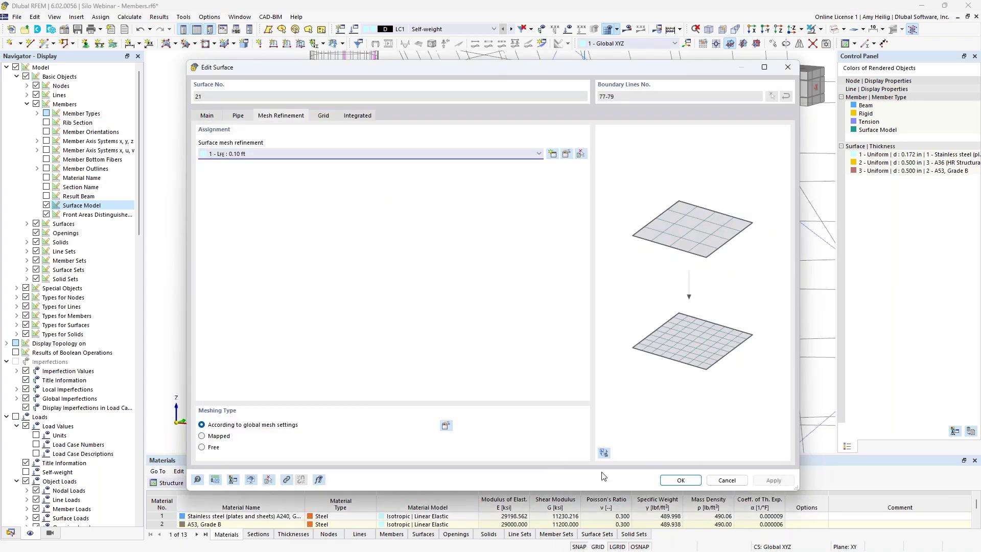
click(721, 482)
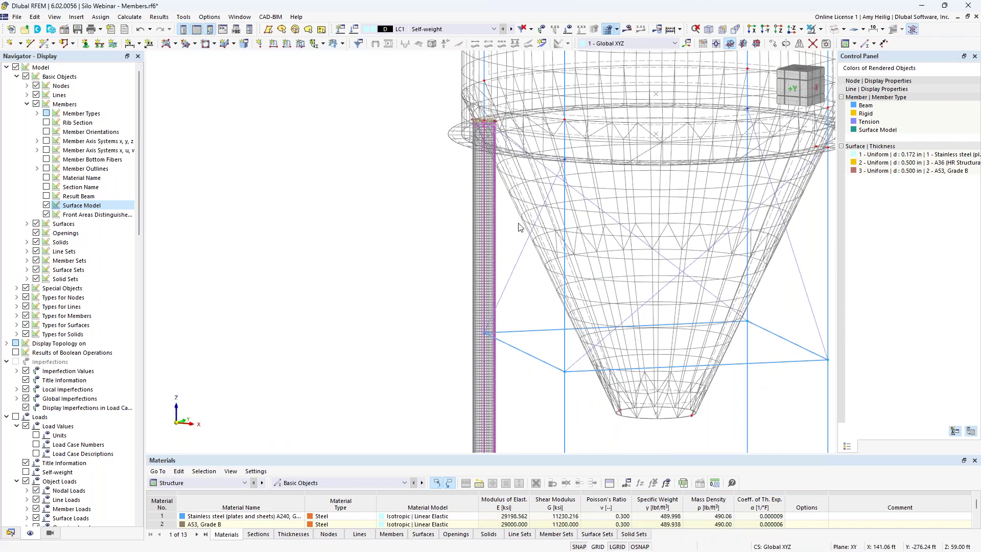
Clear the selection and turn off the surface model display for the members.
scroll(519, 227, down, 3)
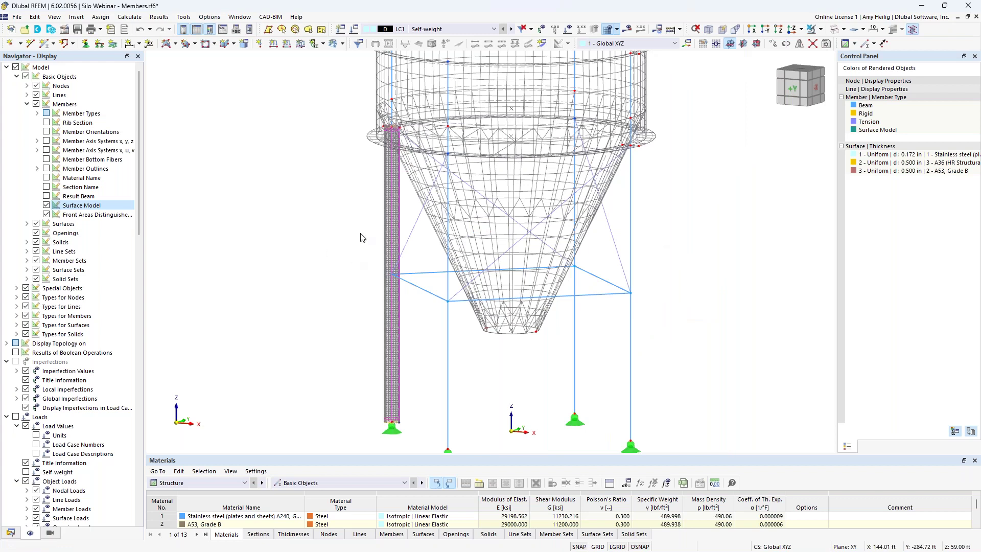
click(340, 231)
click(46, 205)
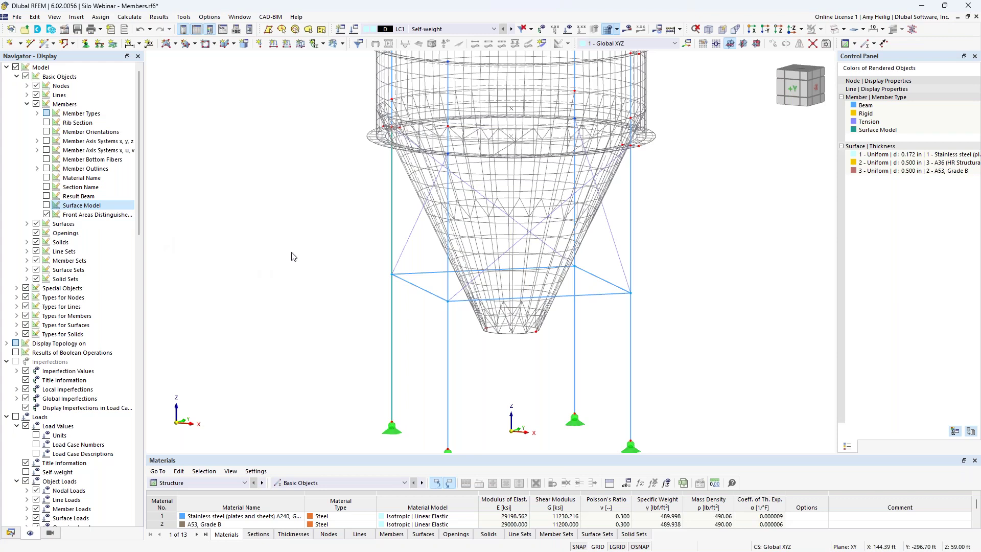
Turn off the mesh display and bring the whole silo into view.
scroll(70, 384, down, 9)
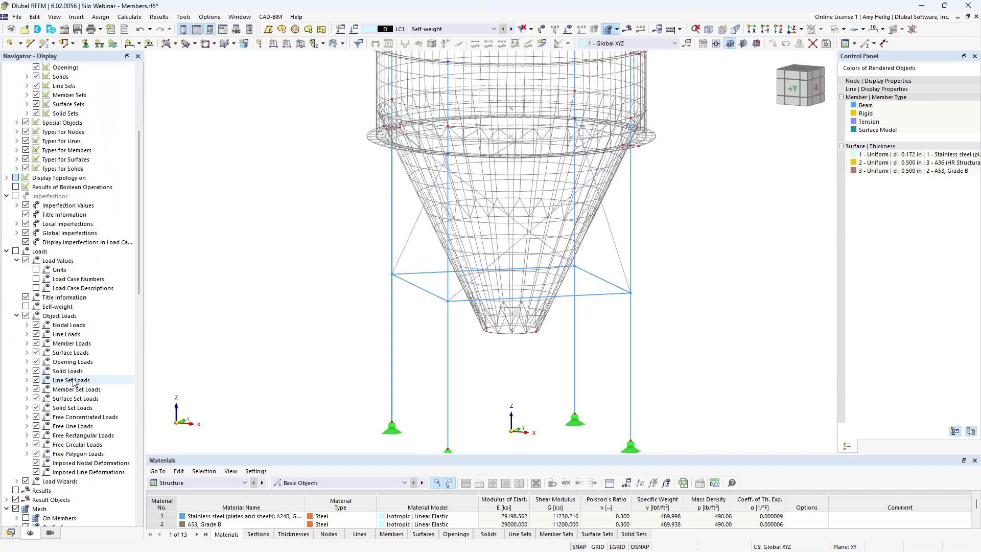
click(16, 426)
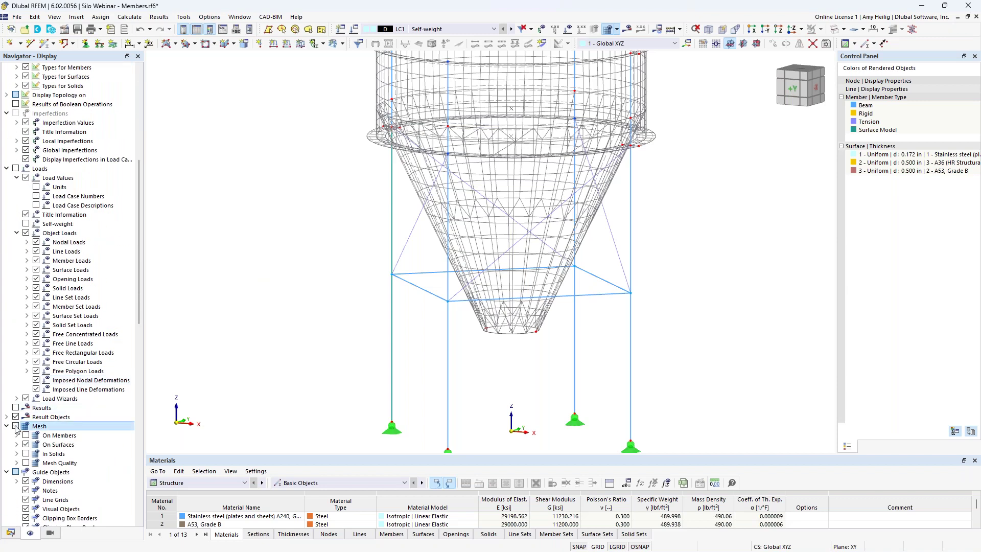
scroll(385, 270, down, 3)
middle_drag(344, 217, 376, 256)
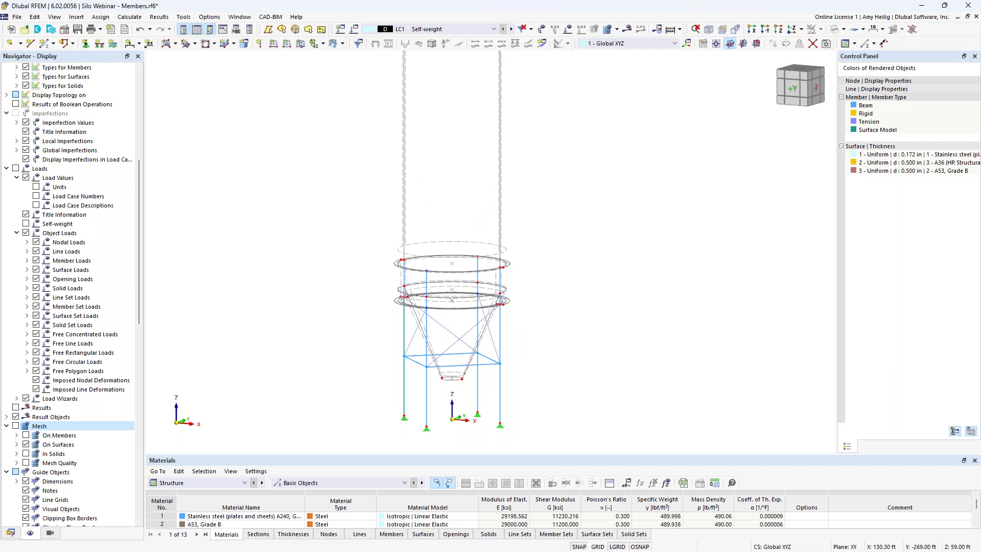
scroll(352, 292, down, 2)
middle_drag(370, 306, 398, 317)
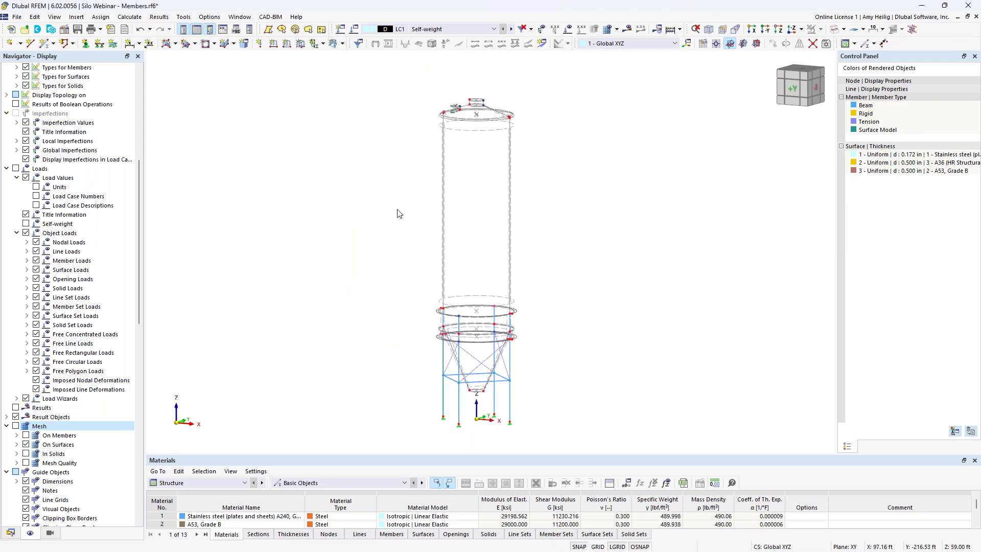
Open the load cases and combinations settings and look through the available standard groups for the combination wizard.
click(355, 30)
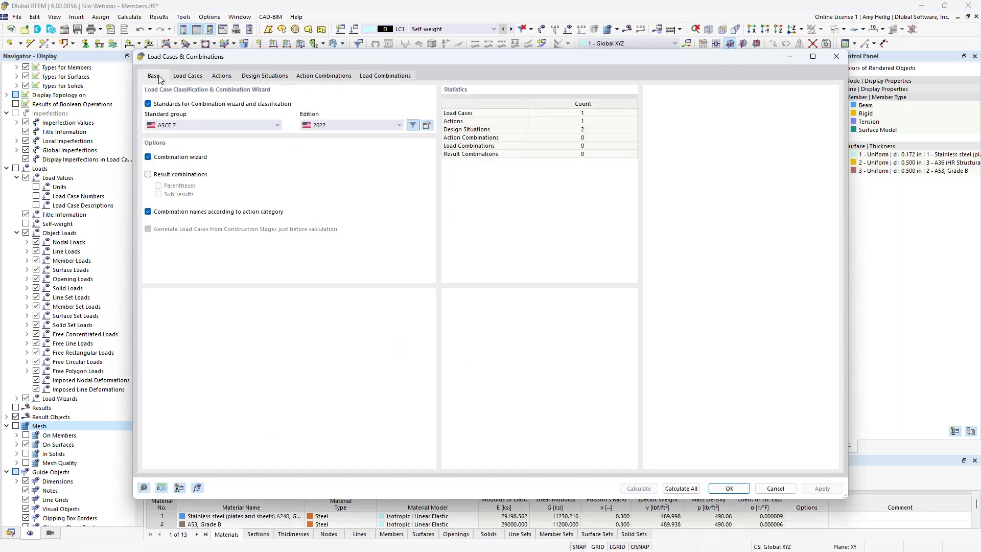
click(187, 127)
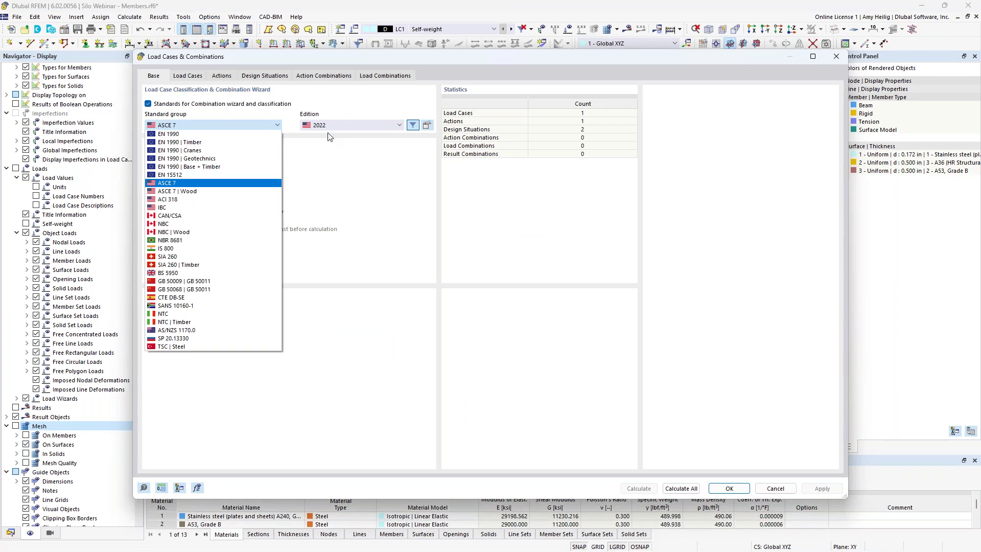
Keep the ASCE 7 standard, then rename load case LC1 as Dead with the Dead load action category.
click(326, 163)
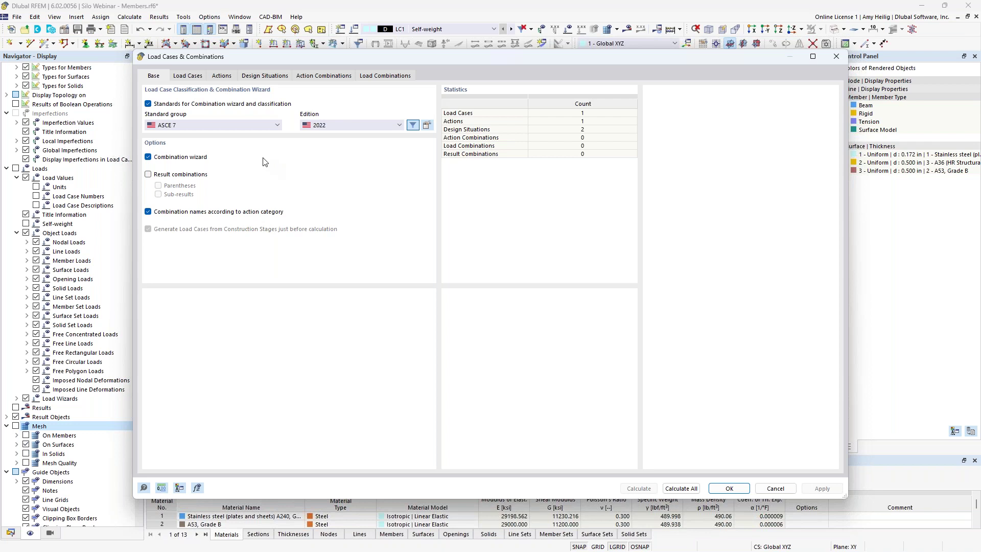
click(197, 78)
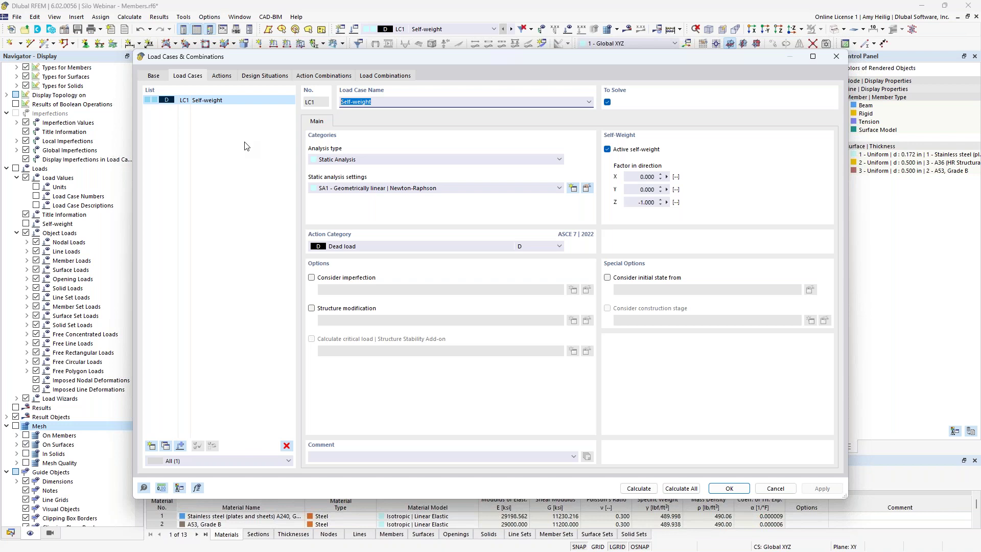
key(BackSpace)
text(Dead)
click(367, 246)
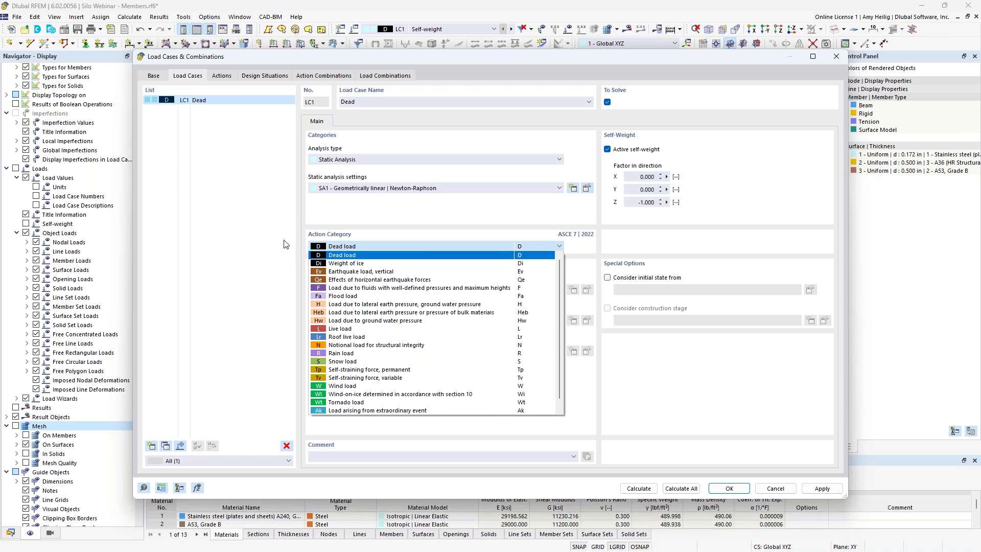
click(342, 218)
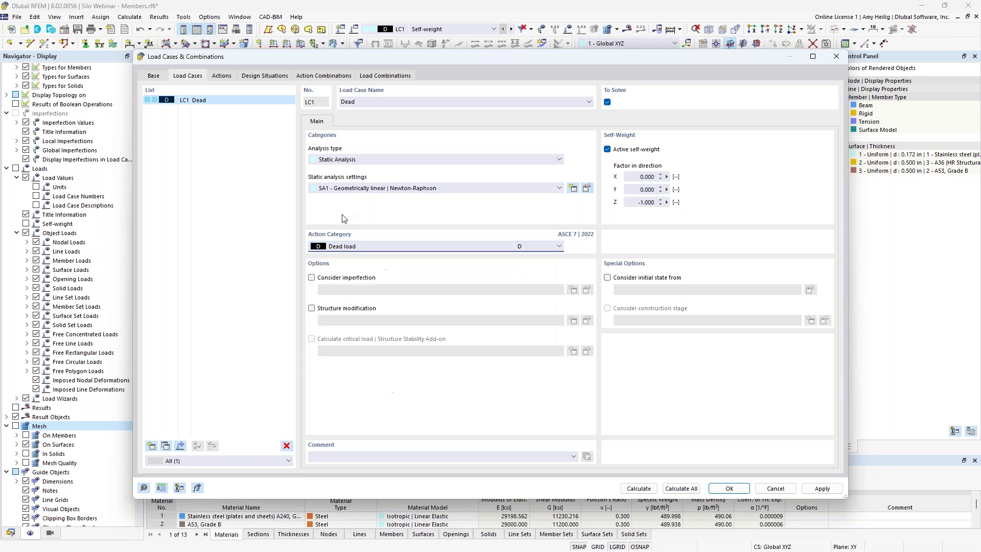
Add a second load case named "Pressure - Horizontal" with the Live load action category and accept the load case settings.
drag(427, 56, 451, 292)
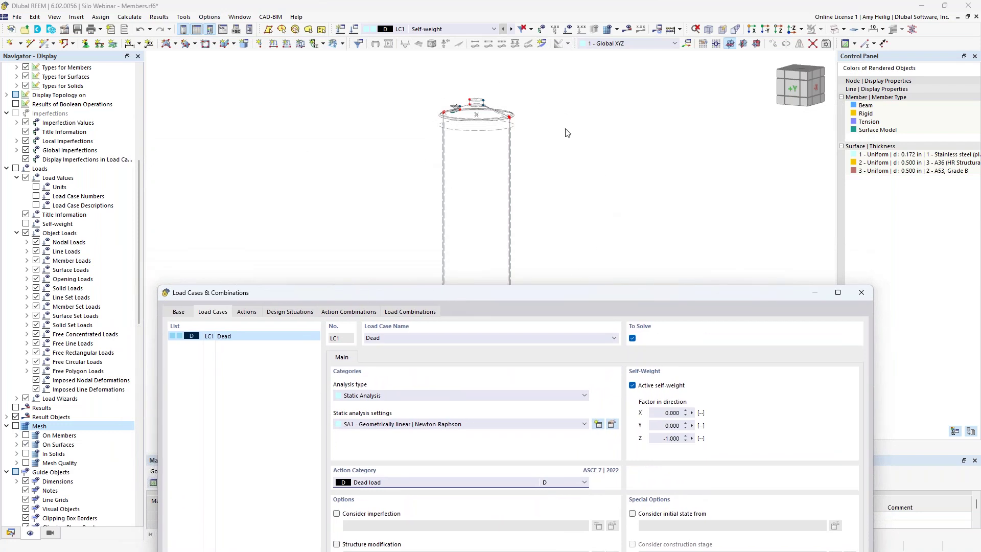
drag(504, 299, 503, 65)
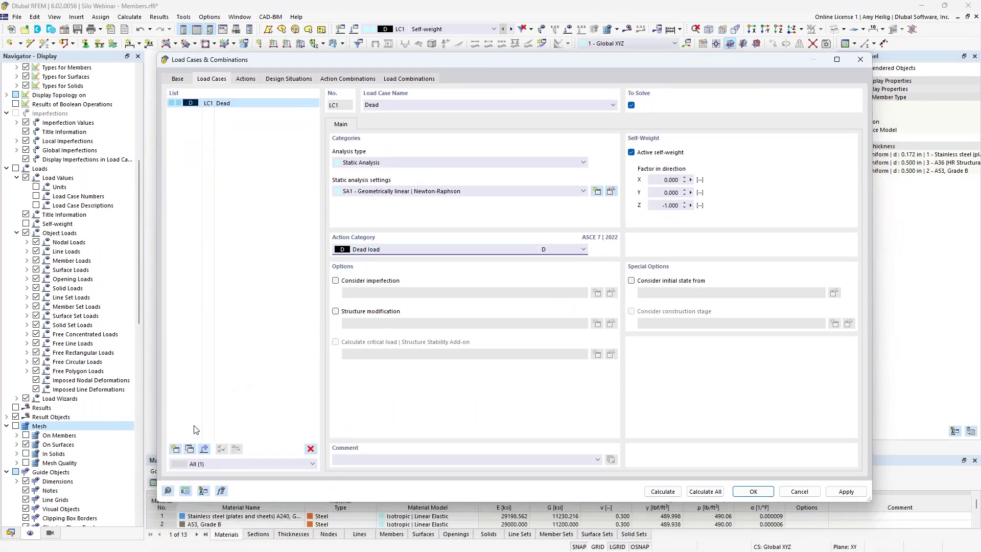
click(175, 449)
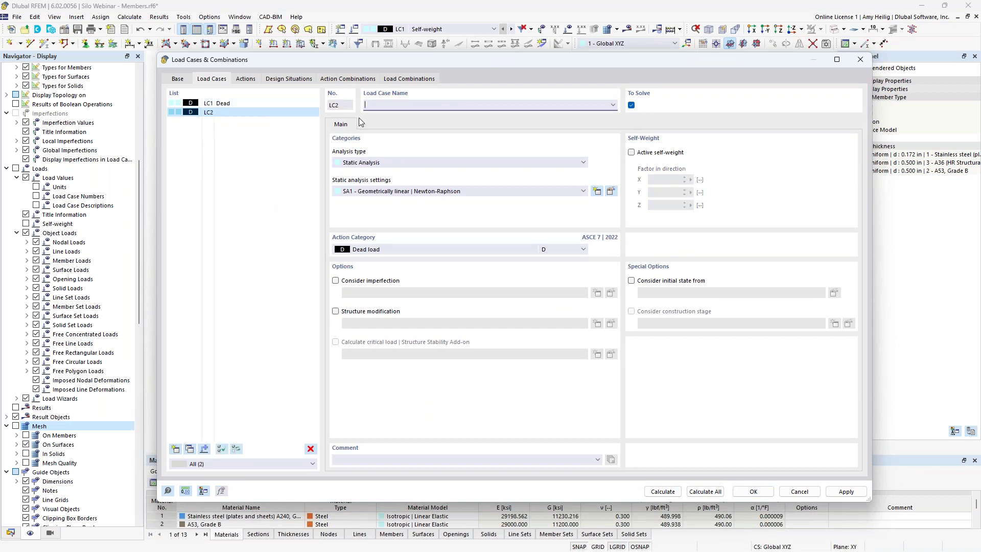
text(Pressure - Horizontal)
click(367, 249)
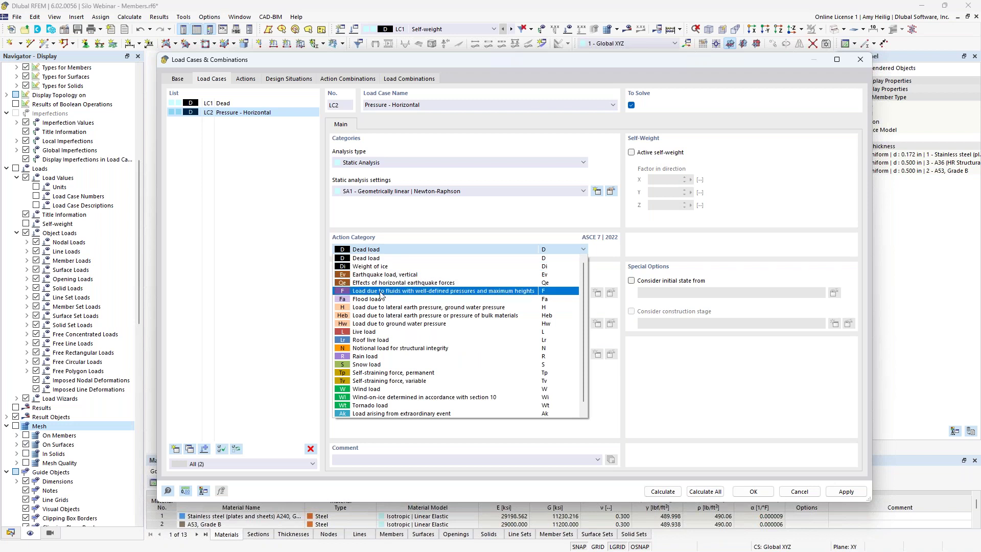
click(372, 334)
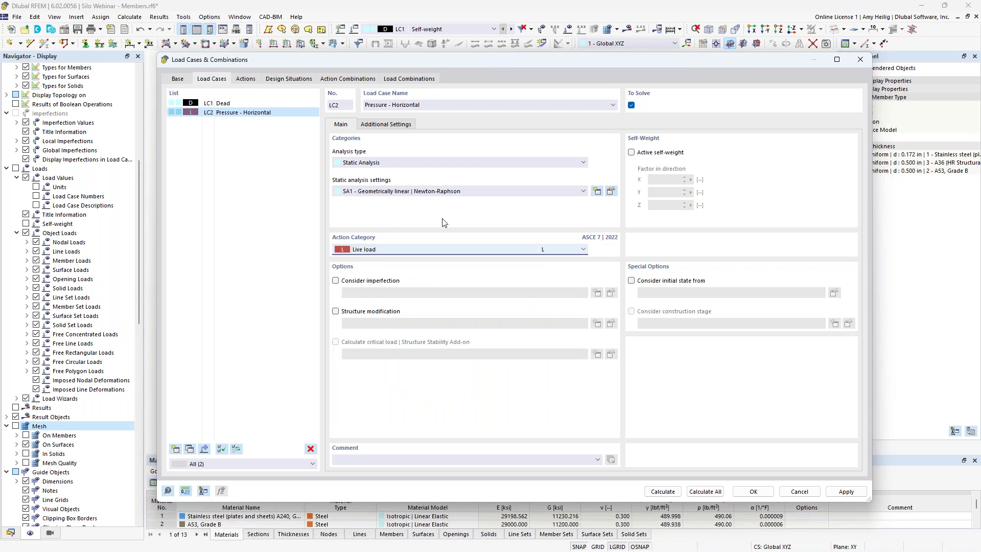
click(752, 491)
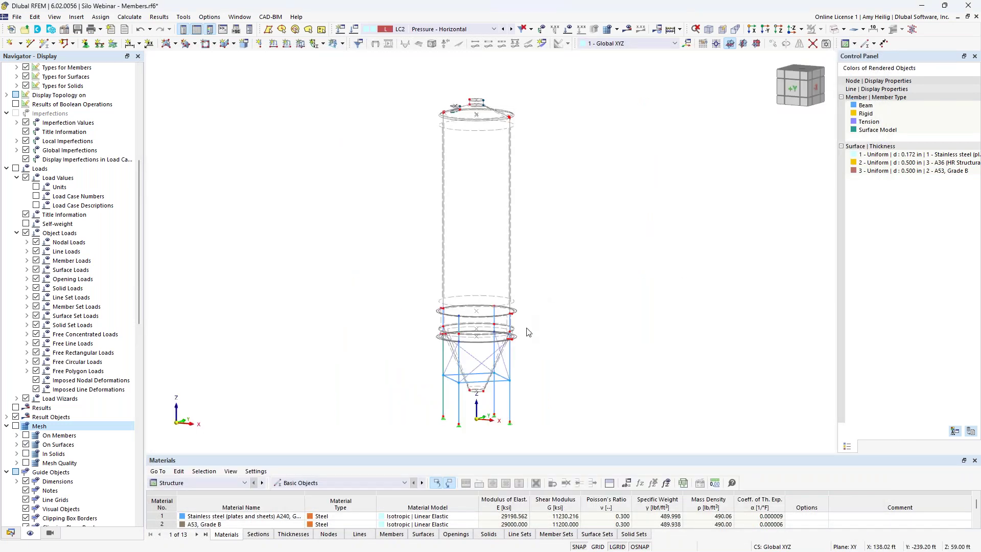
middle_drag(528, 329, 518, 307)
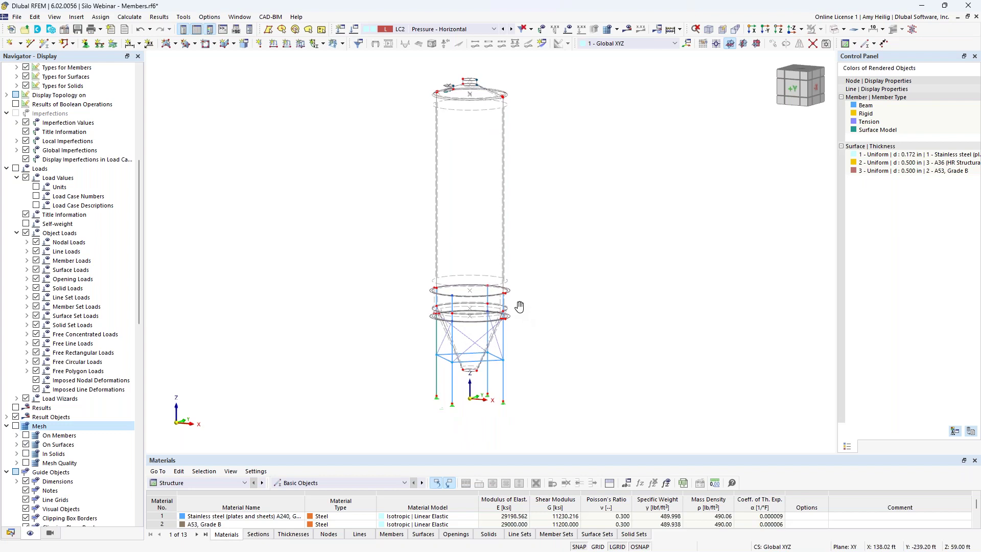
click(415, 30)
click(415, 32)
scroll(495, 321, up, 2)
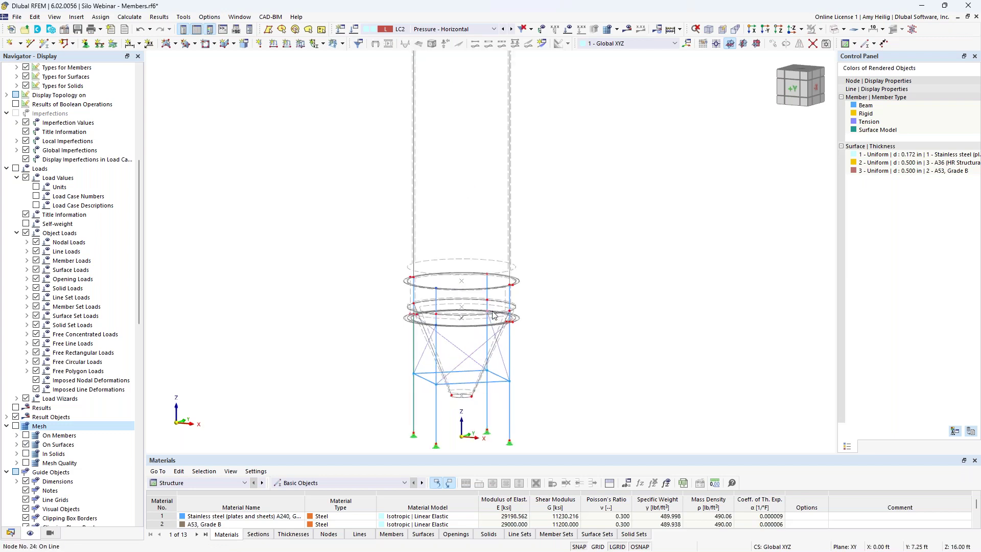
middle_drag(553, 272, 554, 351)
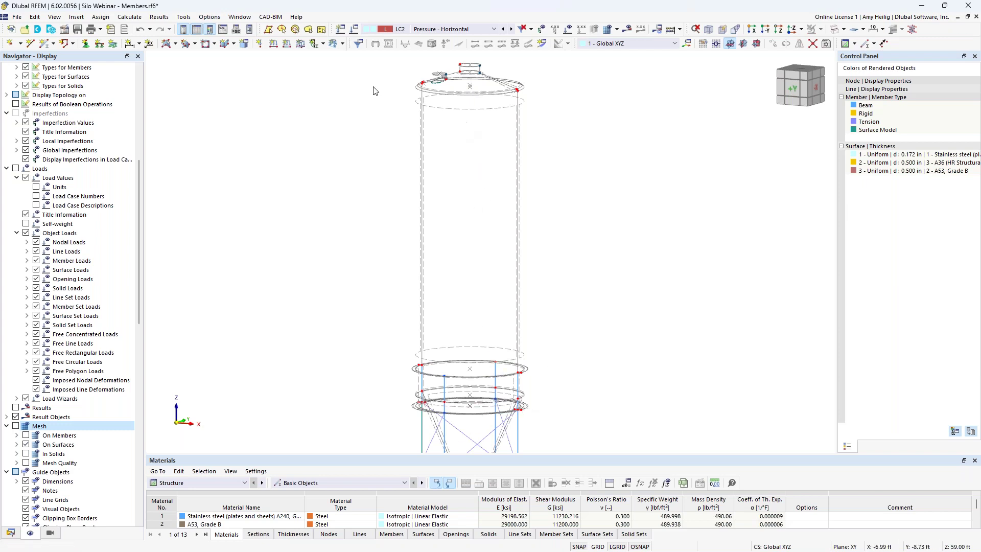
Create a new free rectangular load in LC2 with XZ Plane projection and the local z load direction.
click(342, 44)
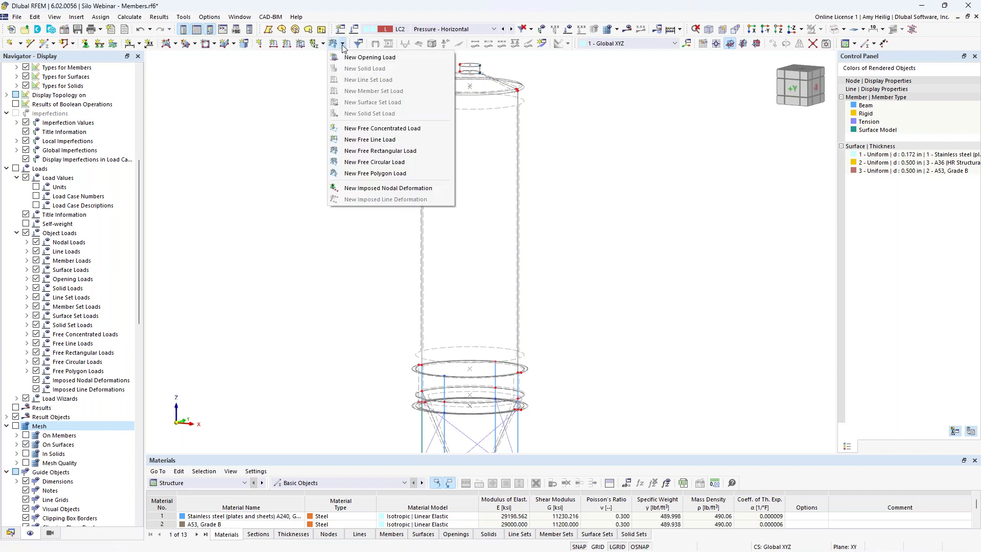
click(365, 151)
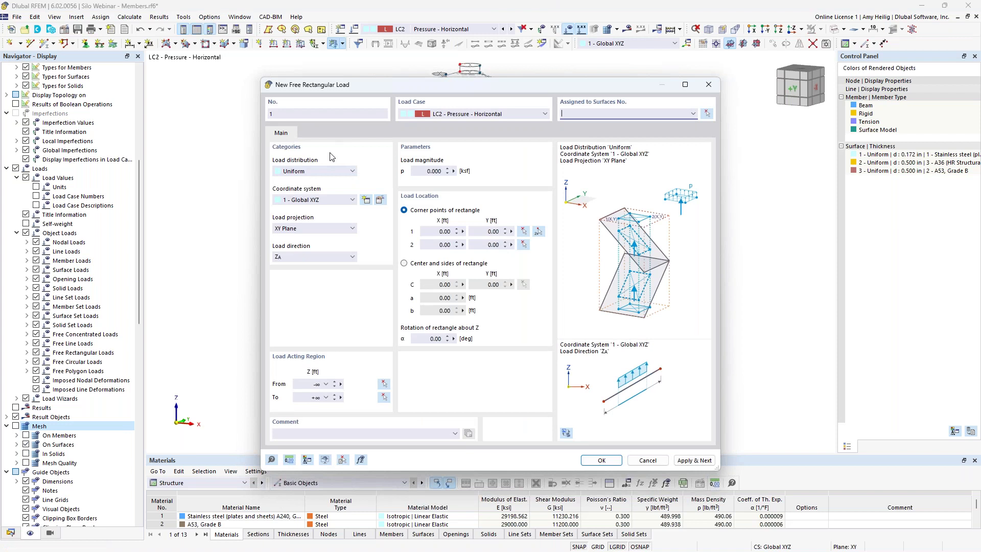
click(314, 229)
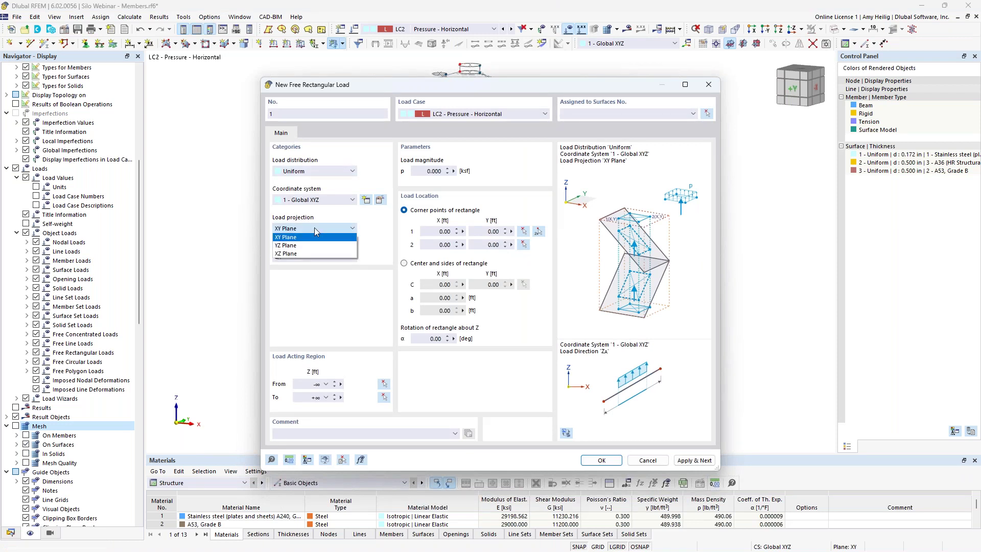
click(308, 254)
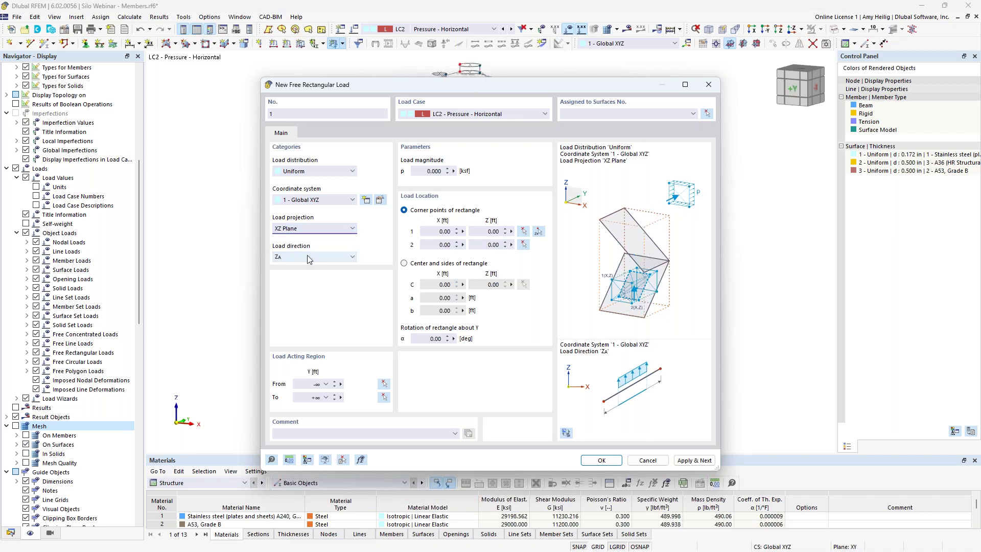
click(309, 257)
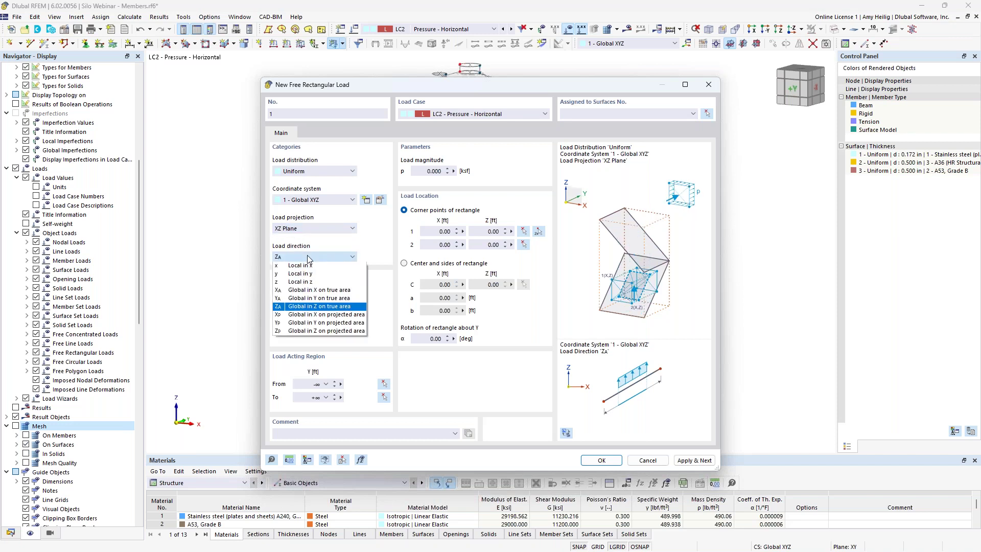
click(321, 282)
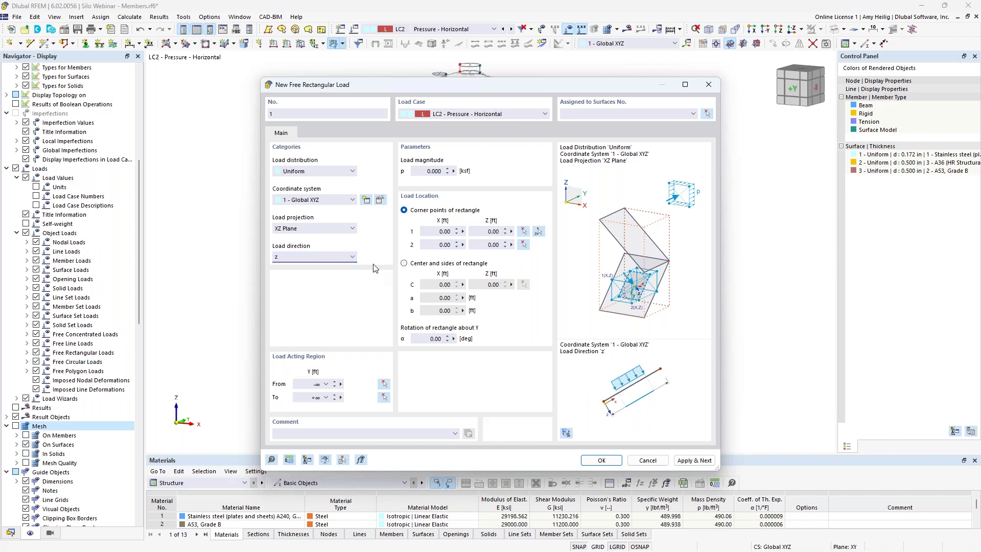
Set the rectangular load's distribution to Linear in Z with a p1 magnitude of 2.5 ksf.
click(318, 171)
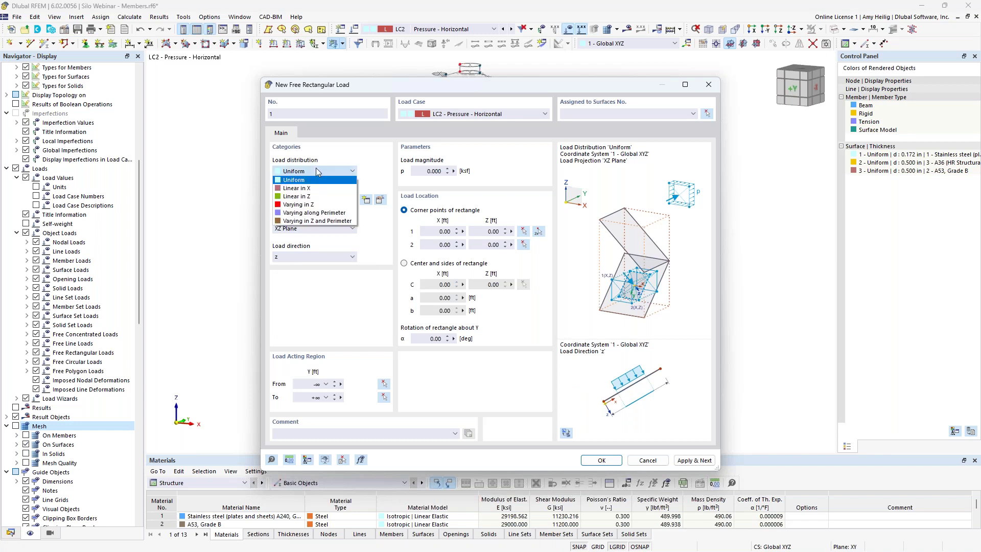
click(318, 197)
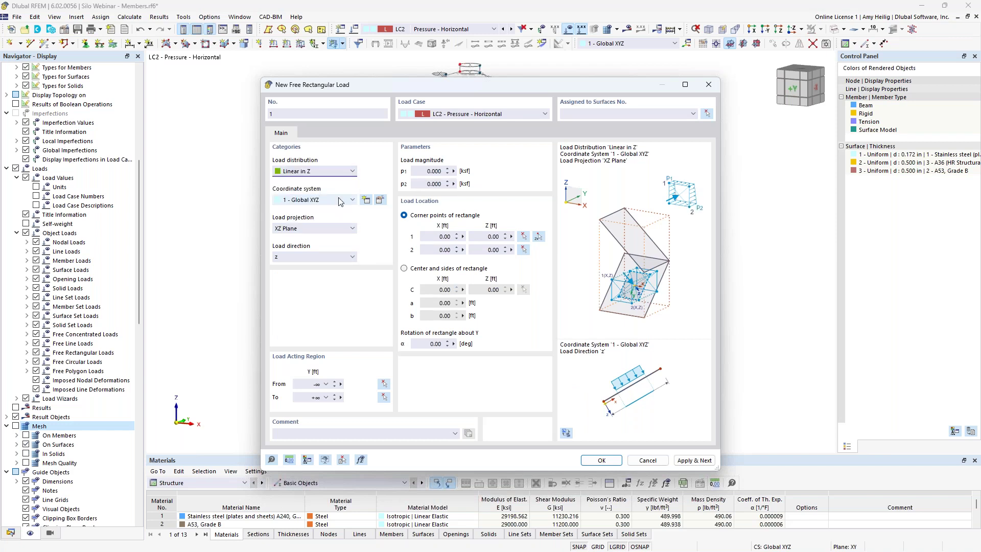
click(424, 171)
text(2.5)
click(424, 184)
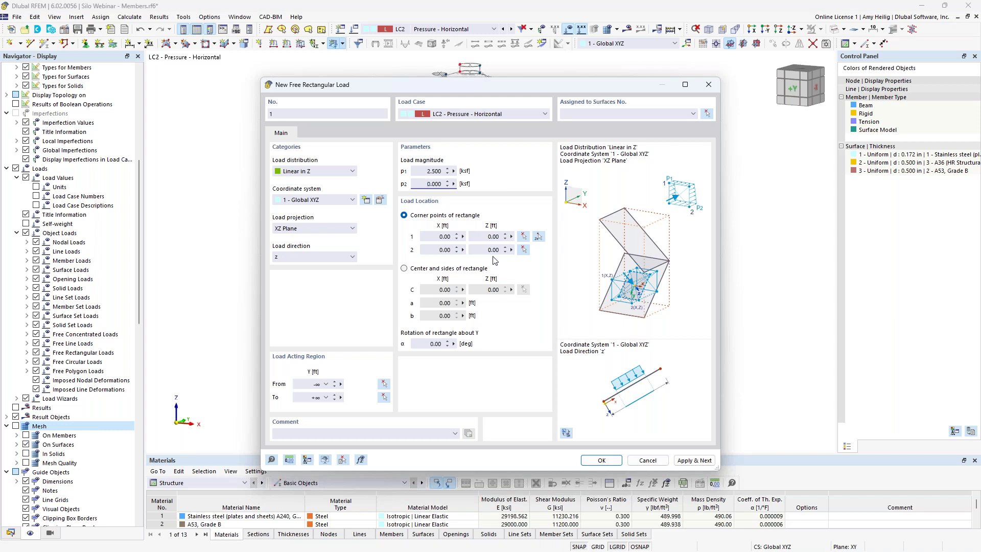
Begin defining the load corners graphically and set the work plane origin at the node at X 0, Y -7.25, Z 17.50 ft.
click(537, 238)
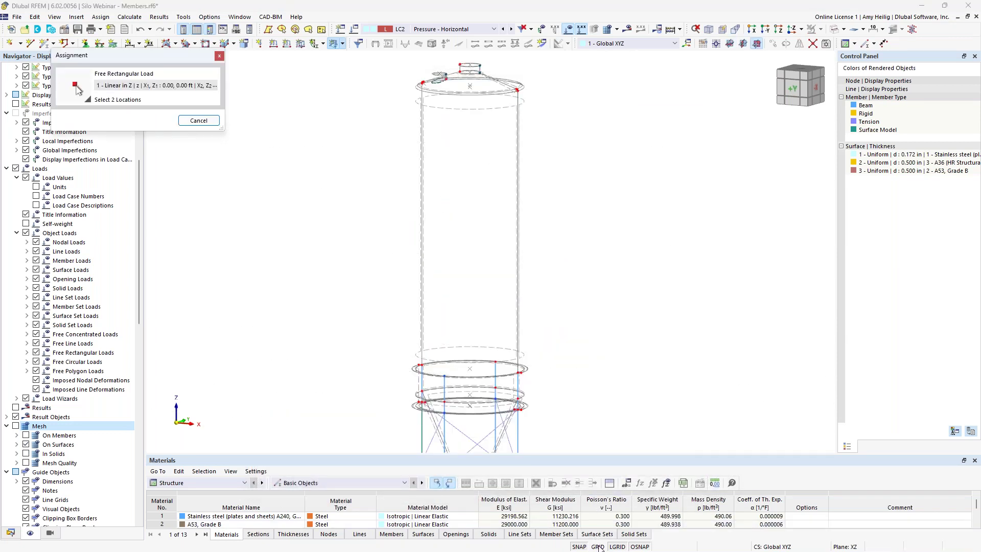
scroll(583, 289, down, 1)
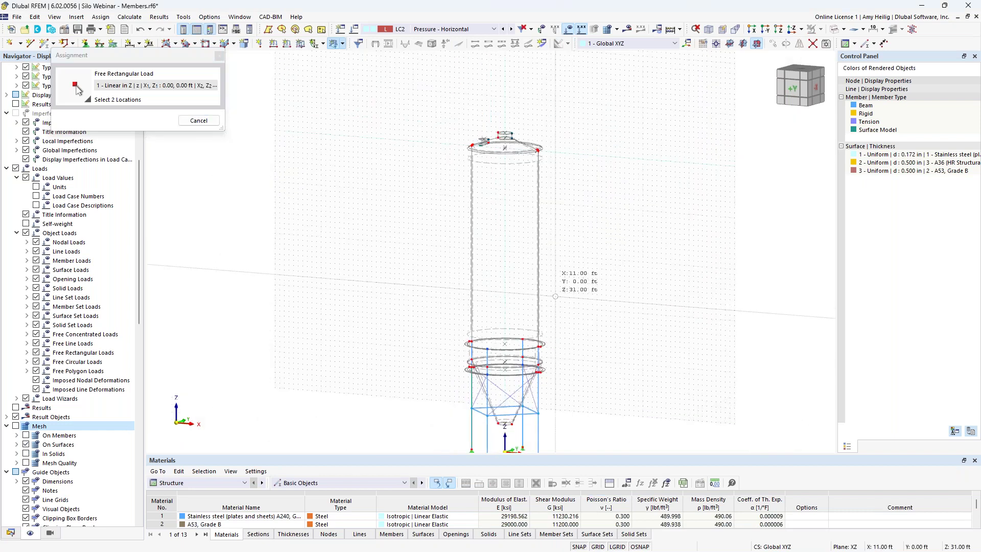
ctrl+middle_drag(582, 289, 668, 289)
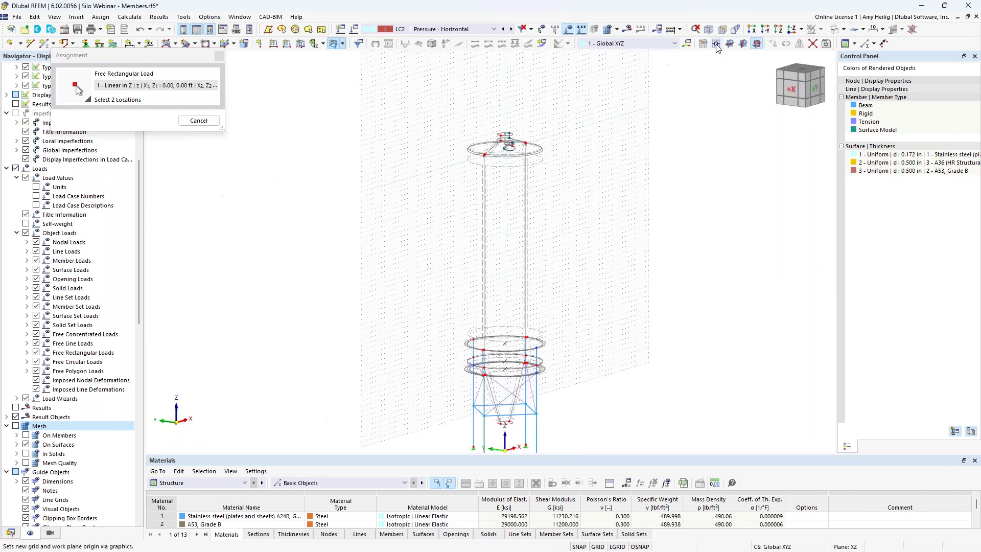
key(o)
scroll(527, 368, up, 5)
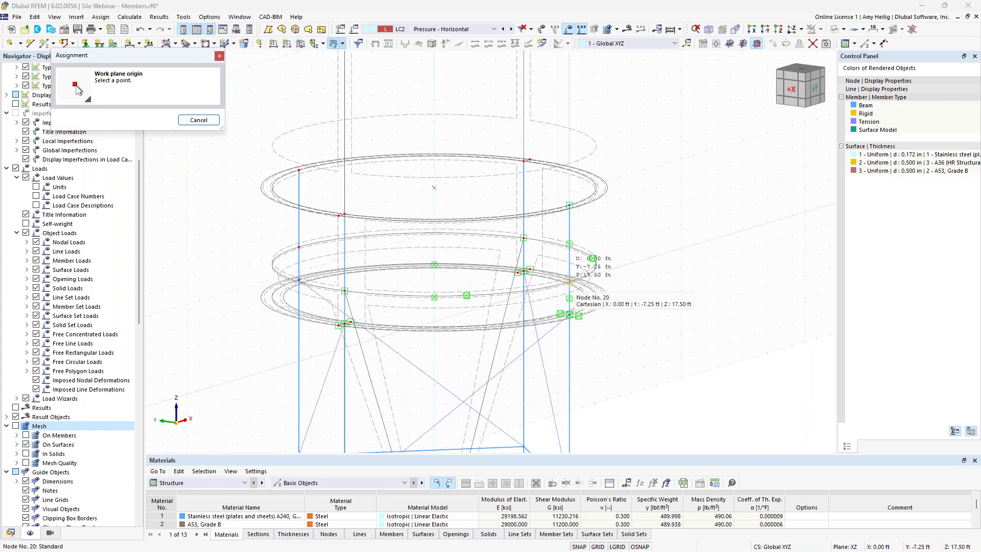
click(569, 282)
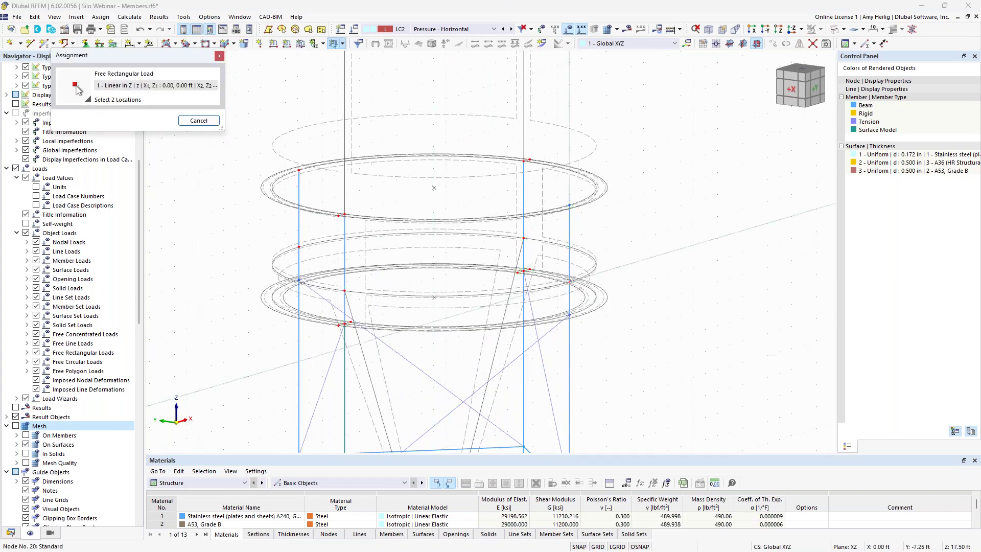
View the silo in the Y-direction and place the load rectangle's first corner at X -8.00, Z 17.50 ft.
scroll(632, 318, down, 5)
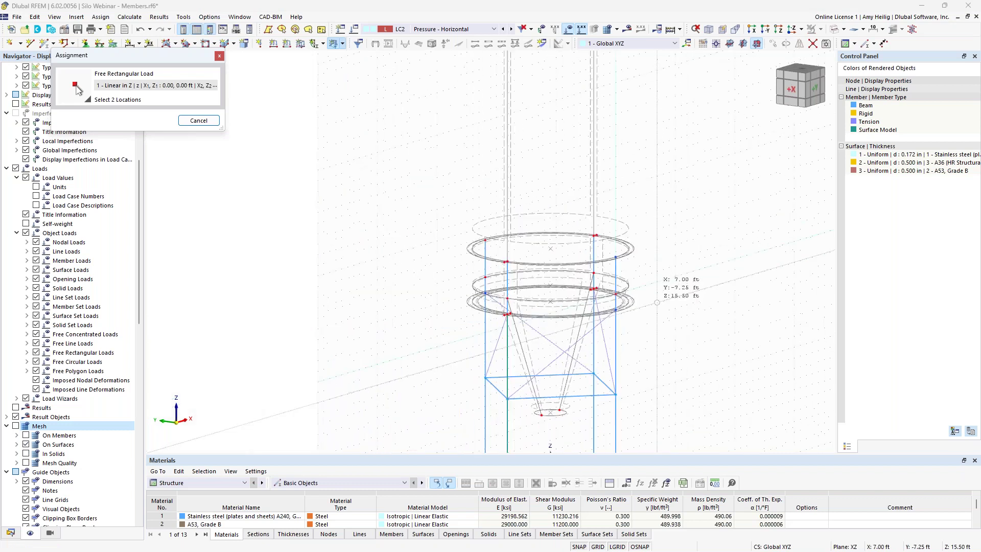
ctrl+middle_drag(632, 318, 536, 307)
click(801, 29)
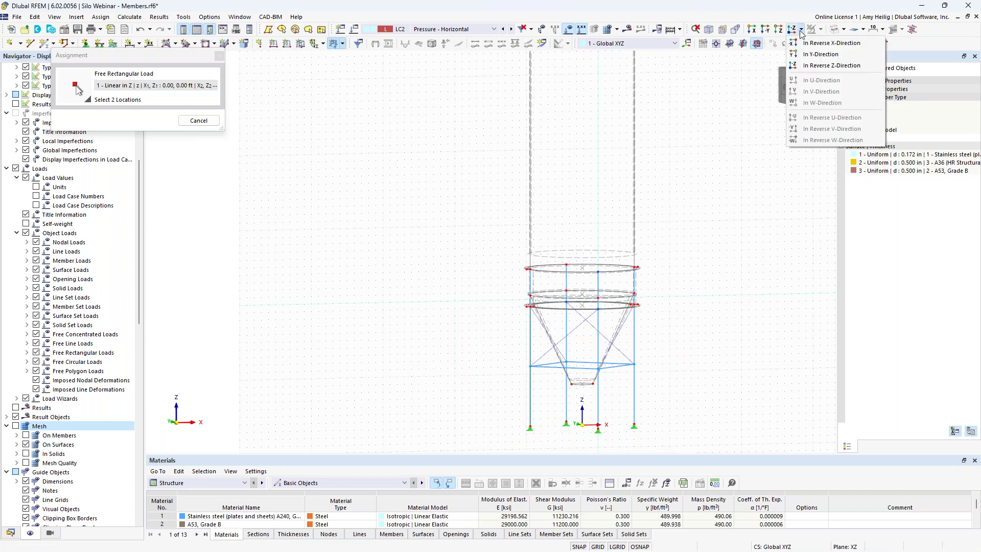
click(808, 56)
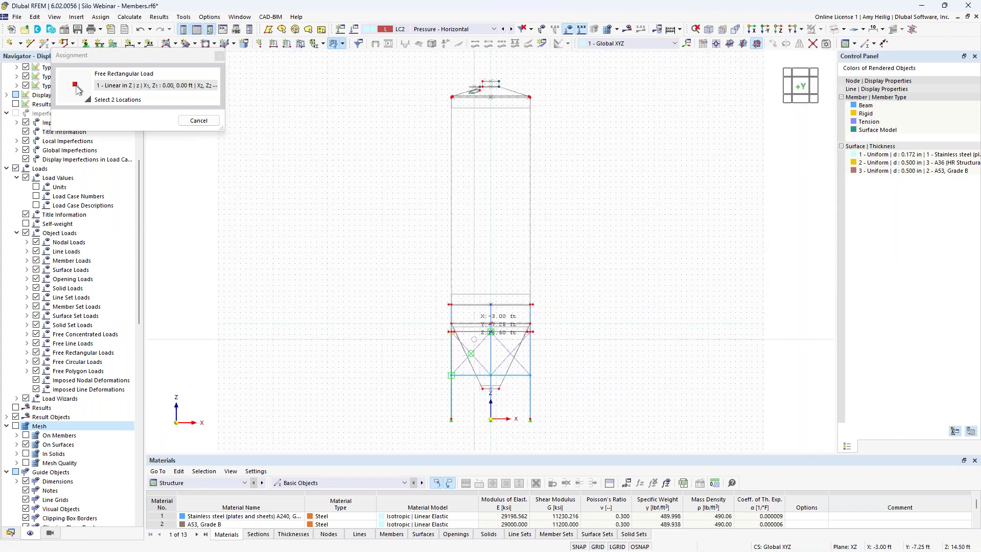
scroll(466, 333, up, 5)
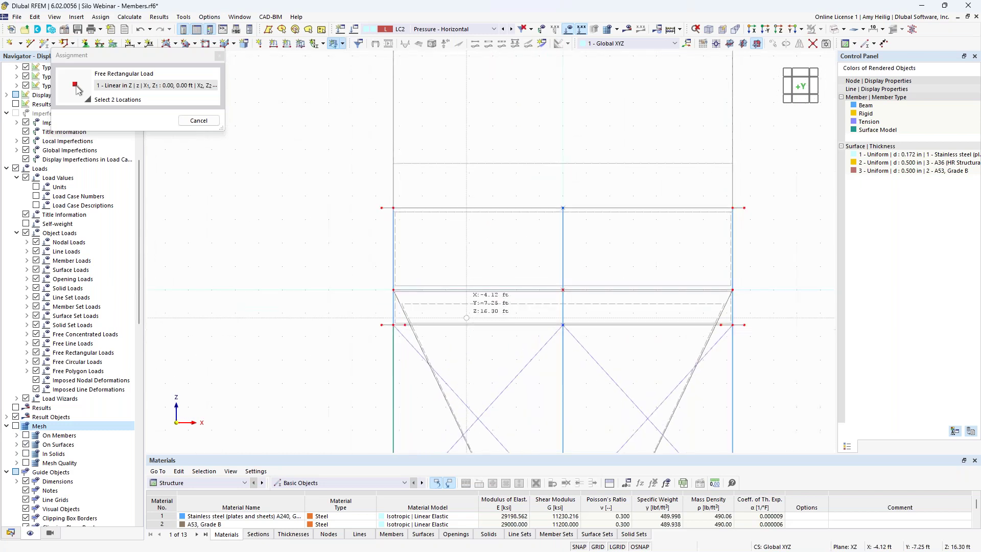
click(376, 290)
Place the load rectangle's opposite corner at X 8.00, Z 56.50 ft, near the top of the silo shell.
scroll(519, 234, down, 3)
middle_drag(519, 233, 631, 291)
scroll(626, 334, up, 1)
middle_drag(639, 205, 658, 289)
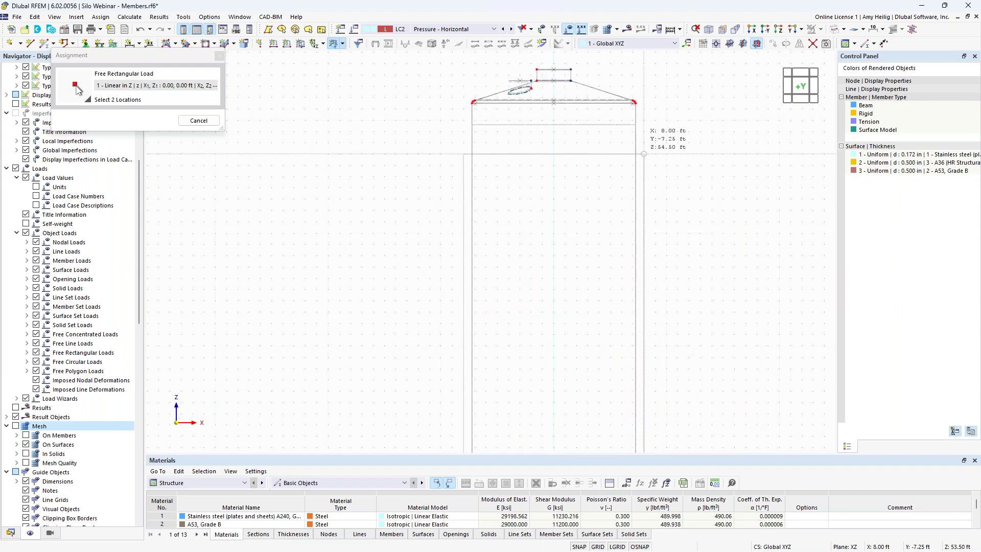
scroll(645, 127, up, 2)
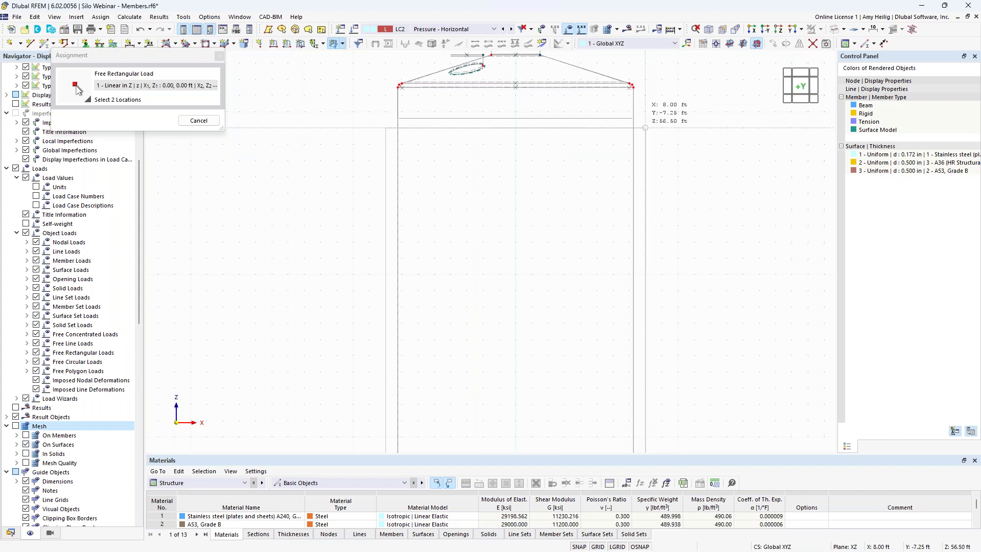
click(646, 127)
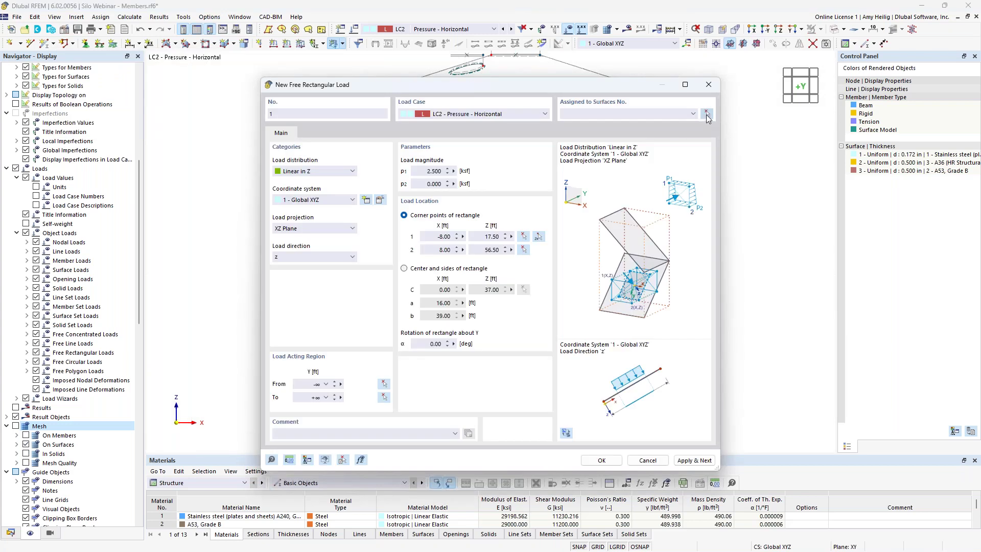
Assign the free rectangular load to the silo shell surfaces 6, 7, 15 and 16 and create it in LC2.
click(707, 116)
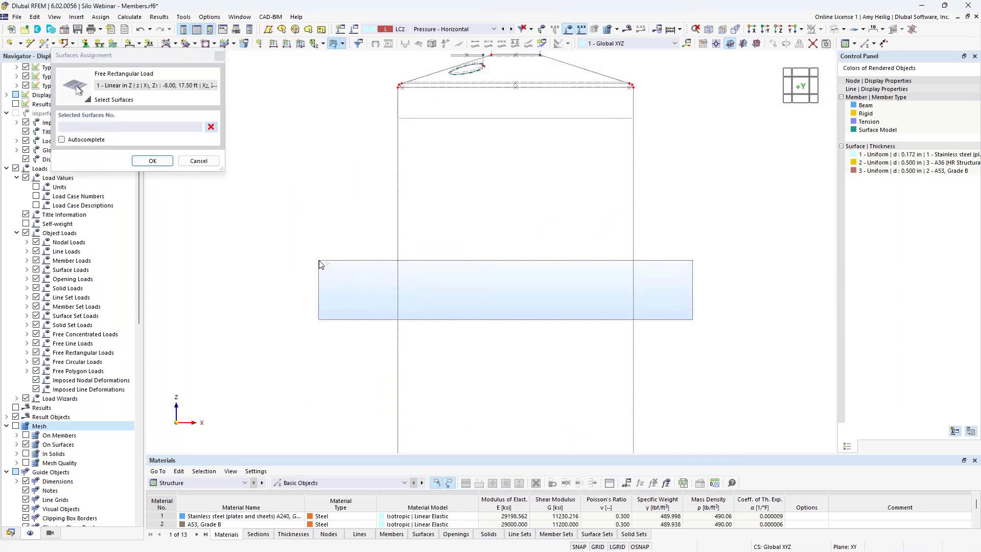
middle_drag(327, 261, 519, 258)
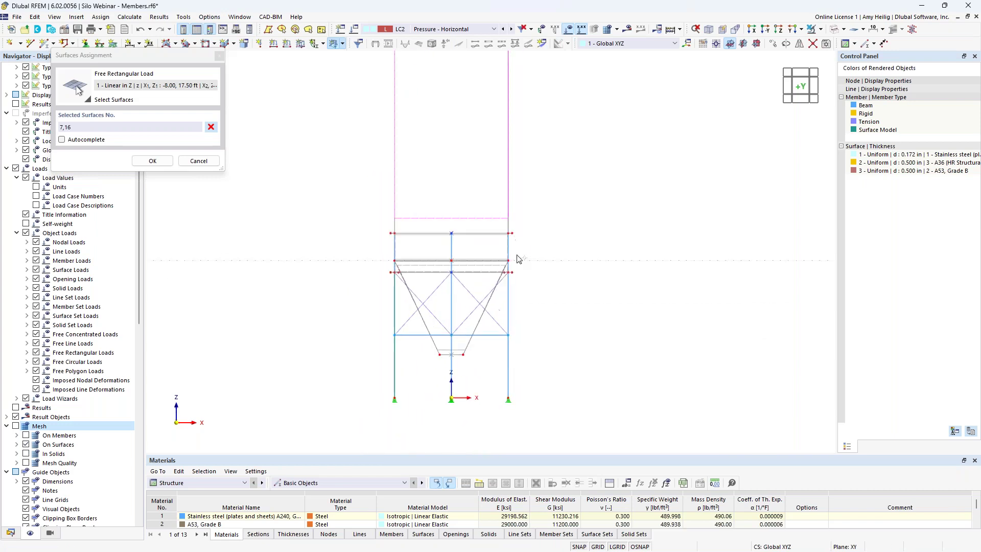
drag(520, 254, 291, 232)
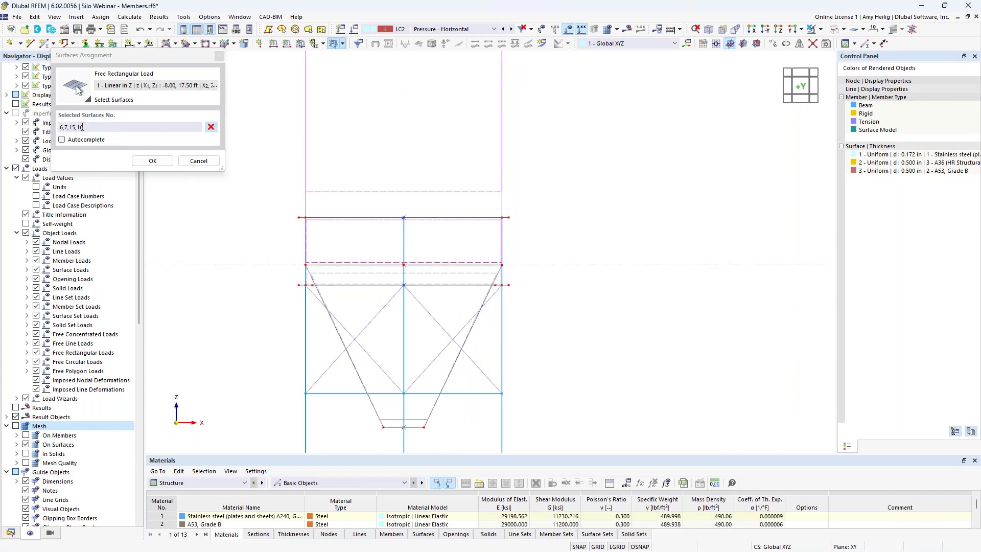
click(152, 160)
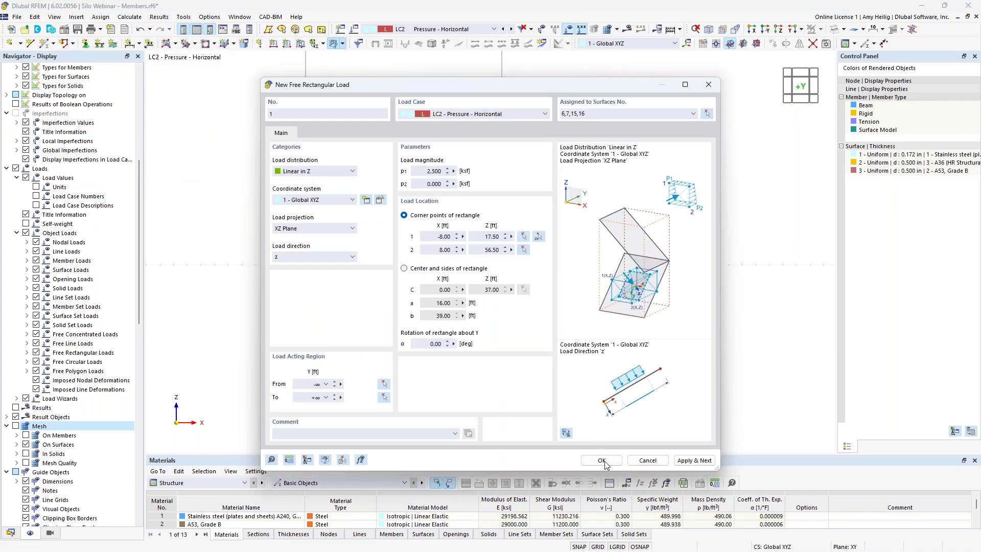
click(602, 461)
Turn off the work plane grid display around the silo model.
ctrl+middle_drag(529, 267, 572, 311)
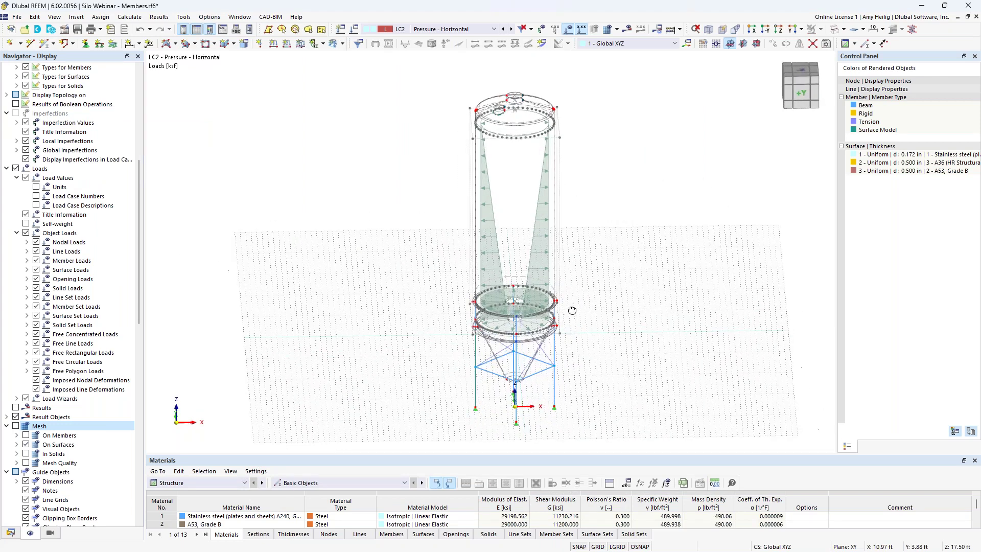
scroll(524, 373, up, 4)
click(598, 547)
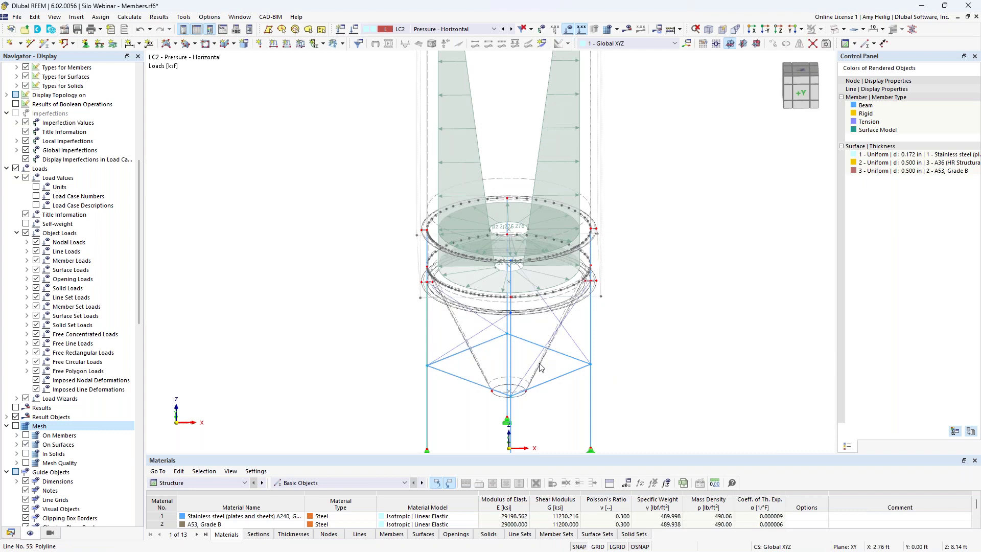
ctrl+middle_drag(635, 372, 611, 306)
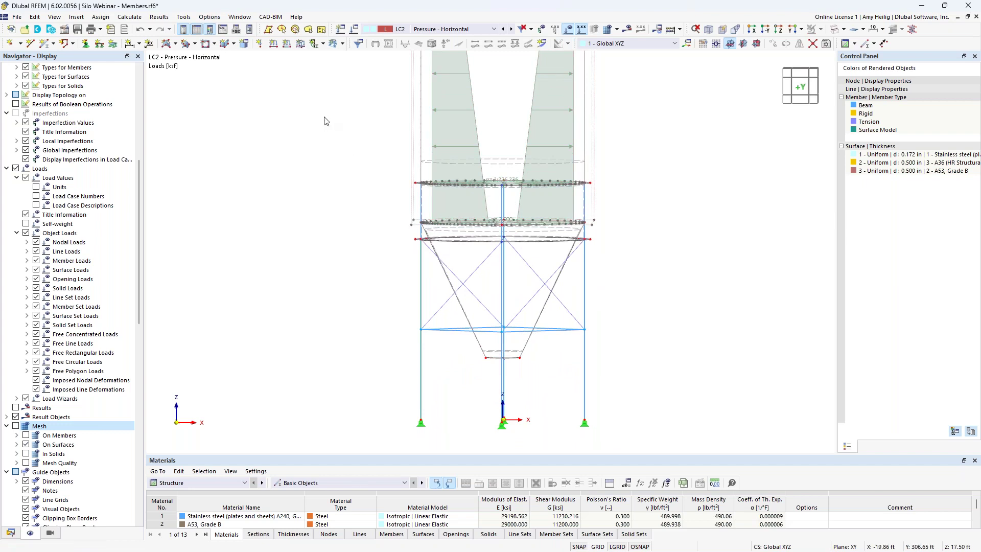
Begin a new surface load in LC2 with Linear in Z distribution, Local xyz coordinate system and p2 magnitude of 2.5 ksf.
click(301, 44)
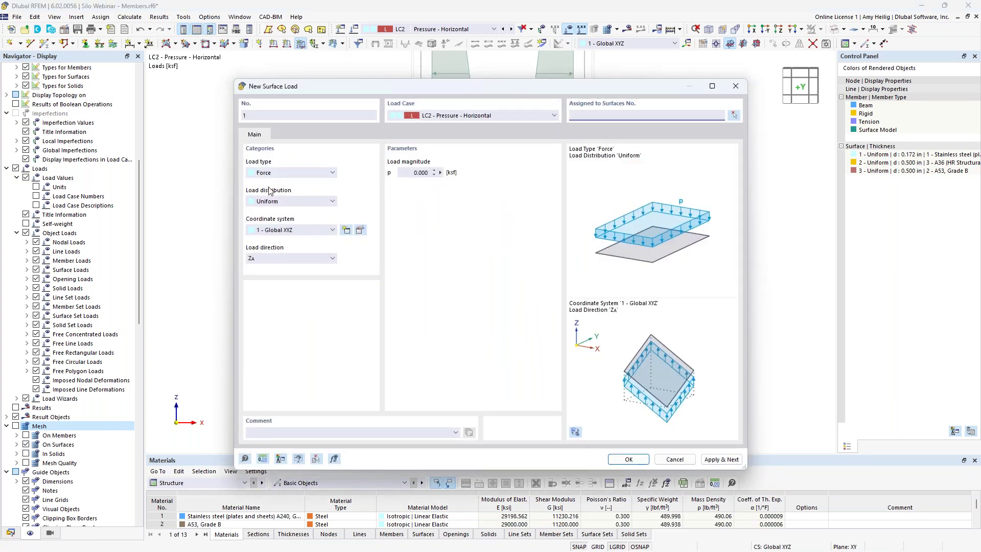
click(274, 203)
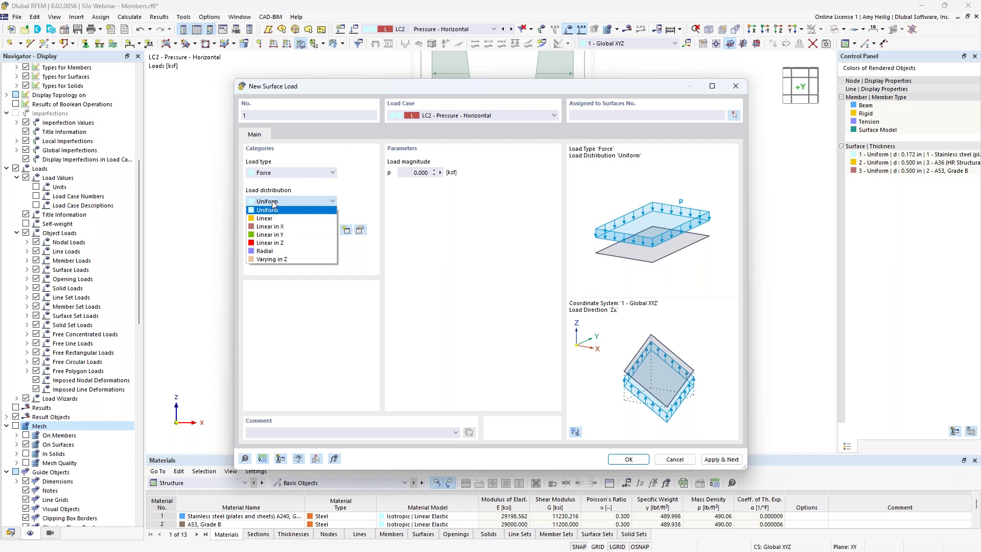
click(275, 244)
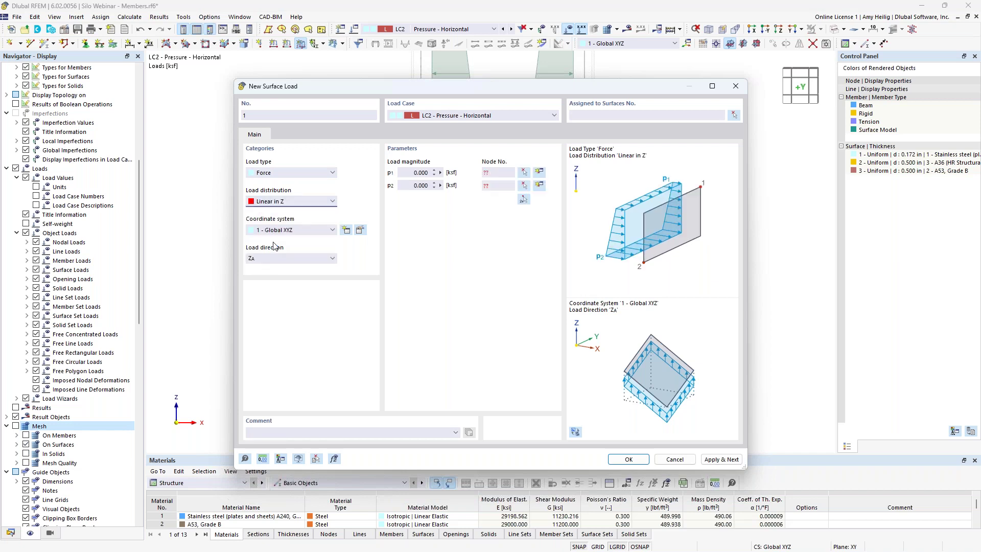
click(280, 230)
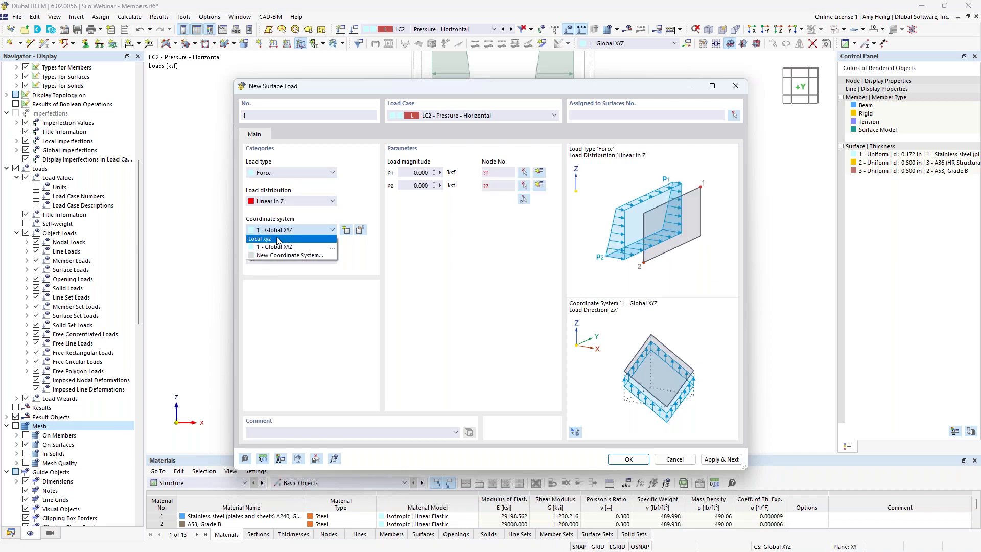
click(278, 239)
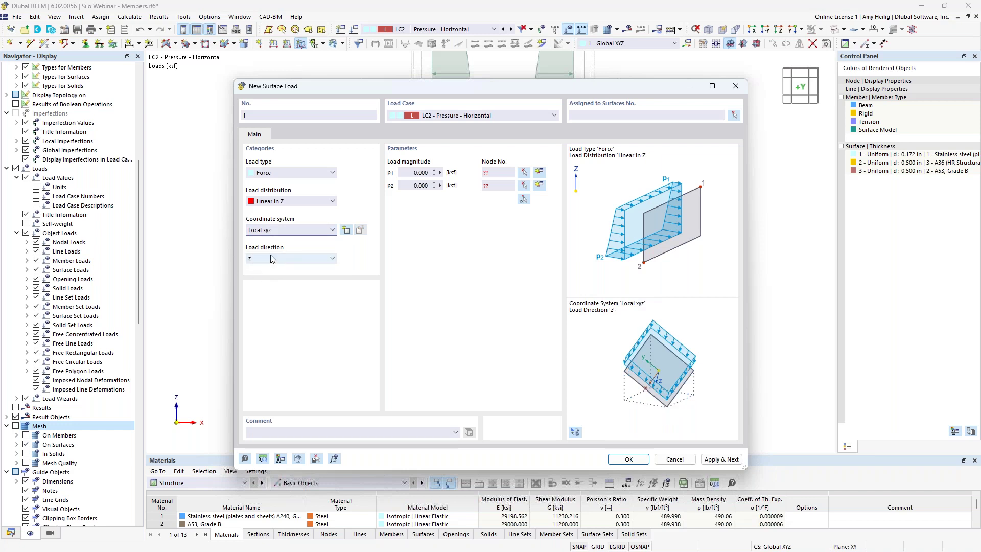
click(411, 174)
click(414, 188)
text(2.5)
Define the surface load's limits with node 14 at the hopper outlet and node 6 at the hopper's upper rim.
click(524, 202)
scroll(489, 365, up, 4)
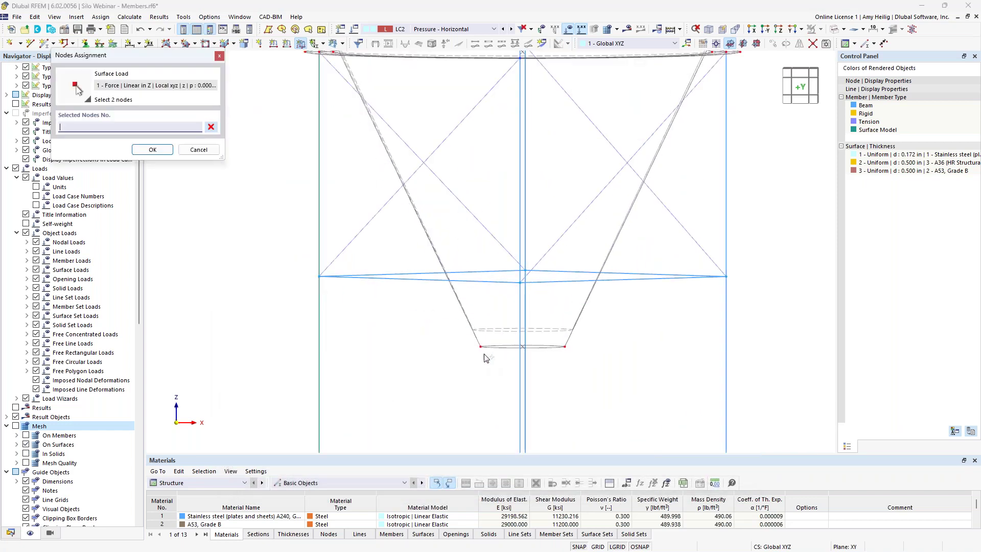
click(481, 347)
scroll(481, 347, down, 3)
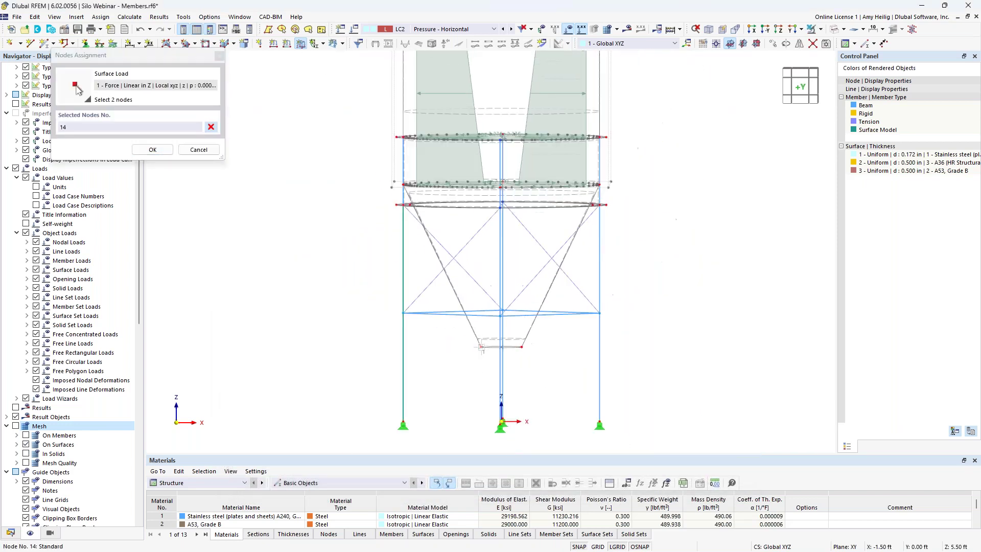
scroll(405, 189, up, 2)
click(403, 185)
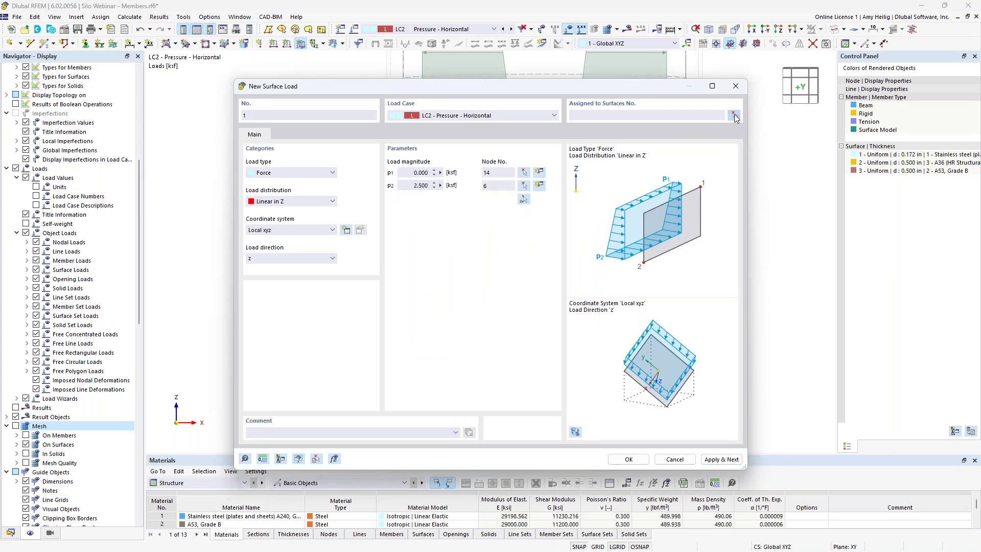
Assign the surface load to the conical hopper surfaces 8 and 12 and create it.
click(735, 115)
drag(633, 316, 427, 281)
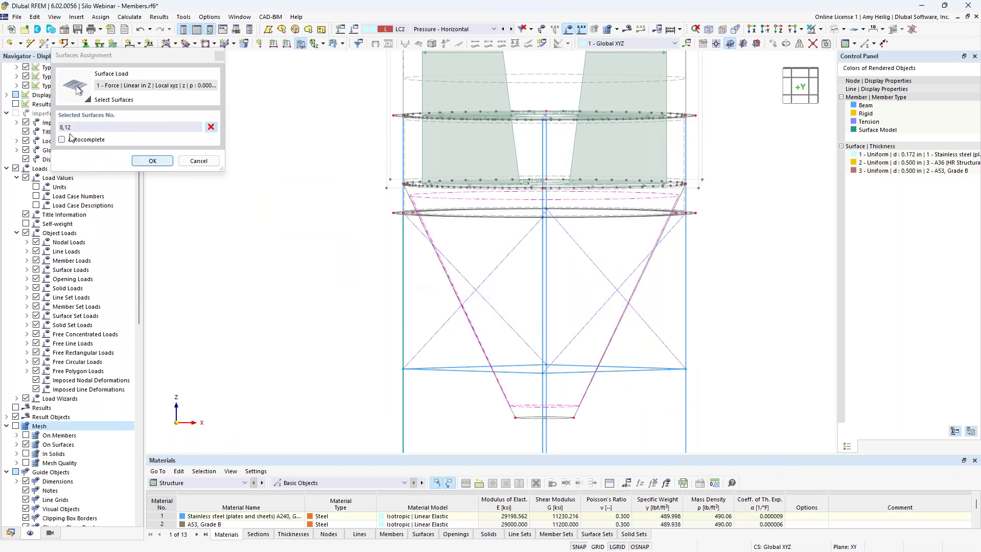
click(150, 162)
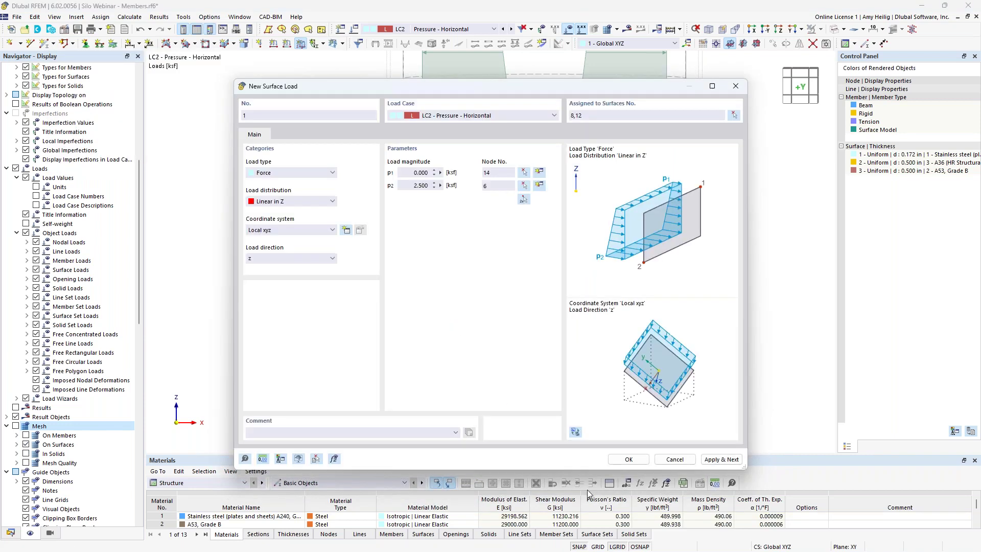
click(628, 459)
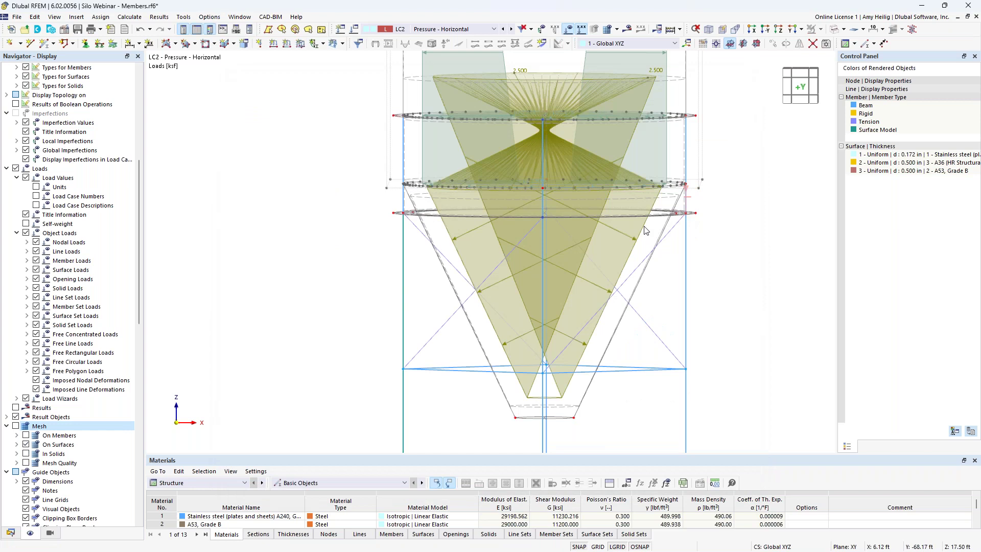
Reduce the display size per 1 ksf of the hopper's surface load in its display properties.
right_click(526, 93)
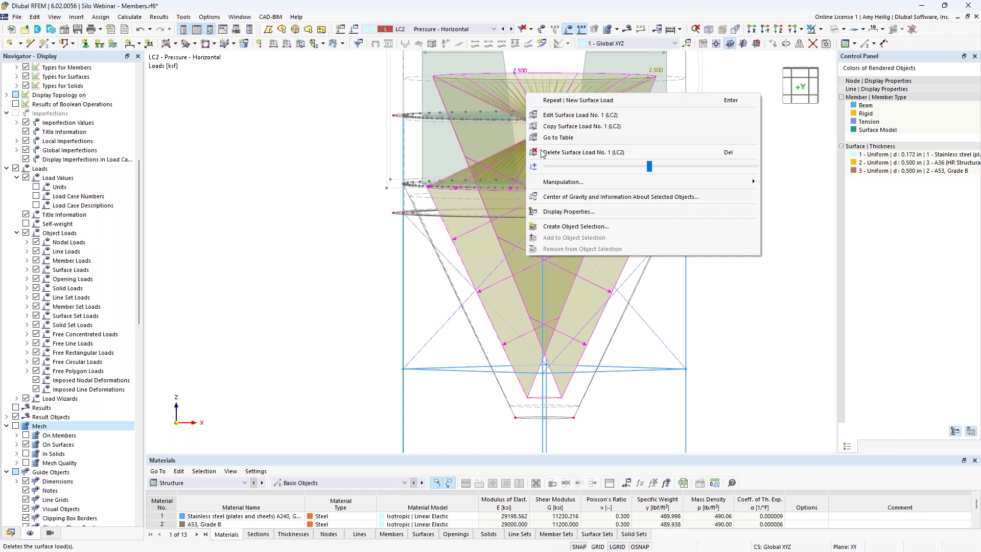
click(560, 212)
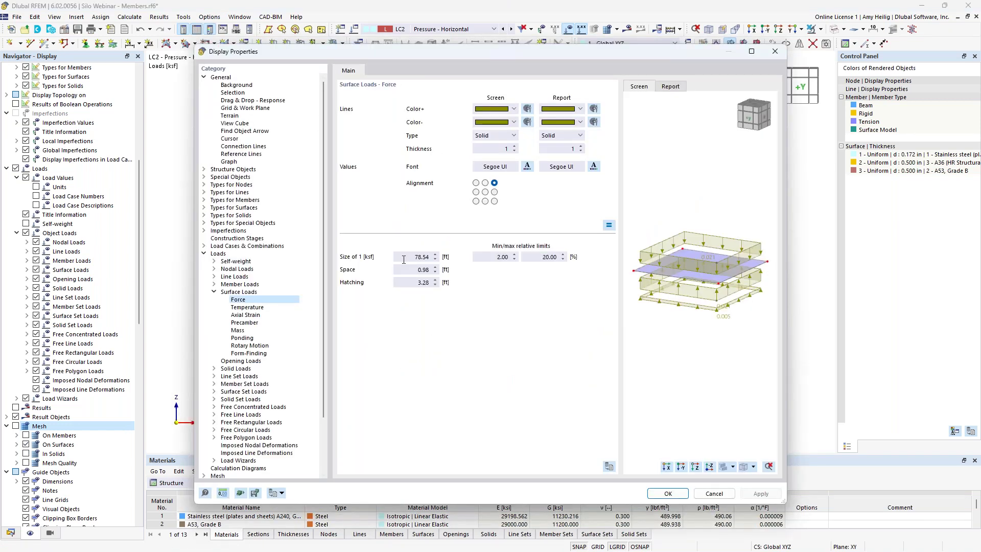
click(404, 257)
text(29000.0)
click(664, 494)
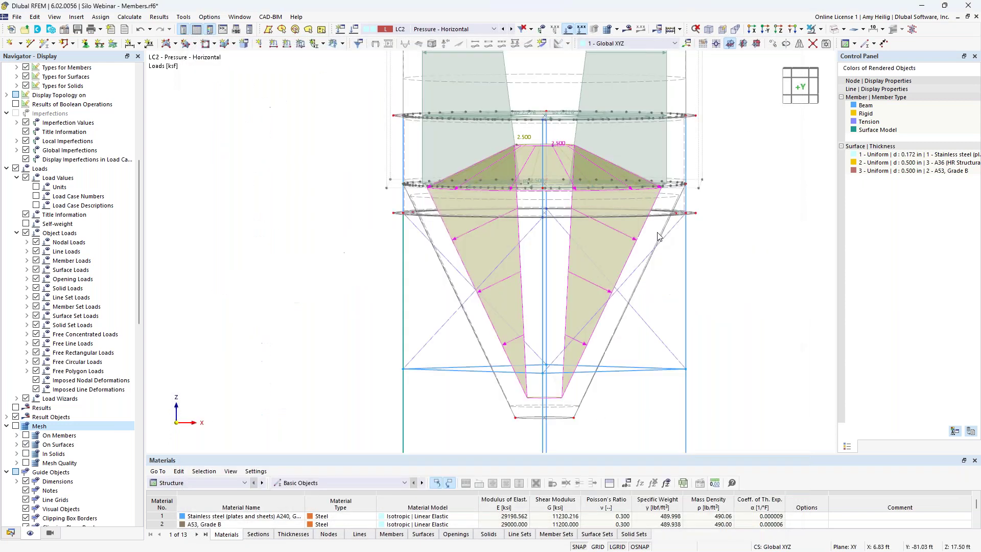
Shrink the hopper surface load's graphic further with the load size slider so its arrows stay near the cone wall.
right_click(554, 147)
drag(677, 220, 650, 221)
scroll(704, 223, down, 2)
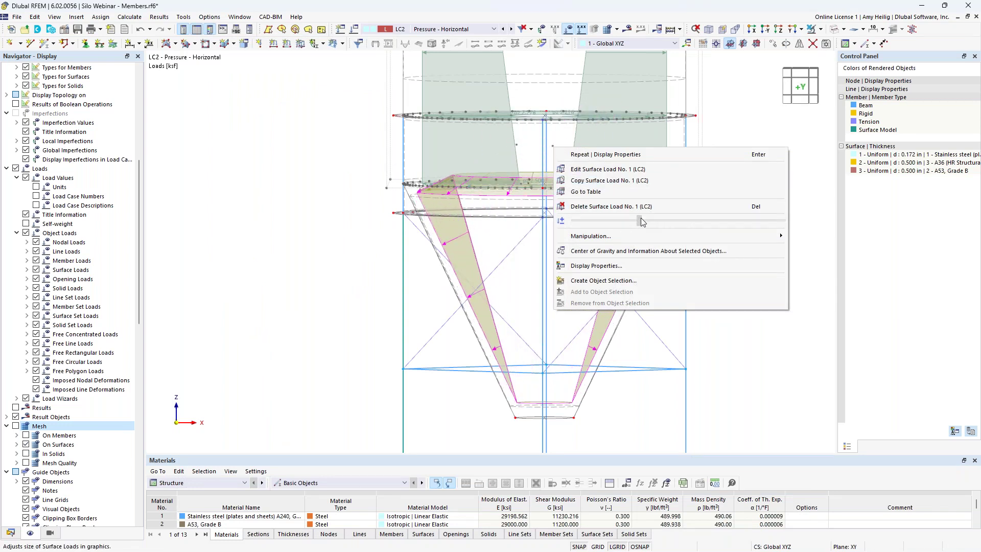
key(Escape)
Copy load case LC2 and name the copy Pressure - Vertical.
ctrl+middle_drag(742, 290, 711, 250)
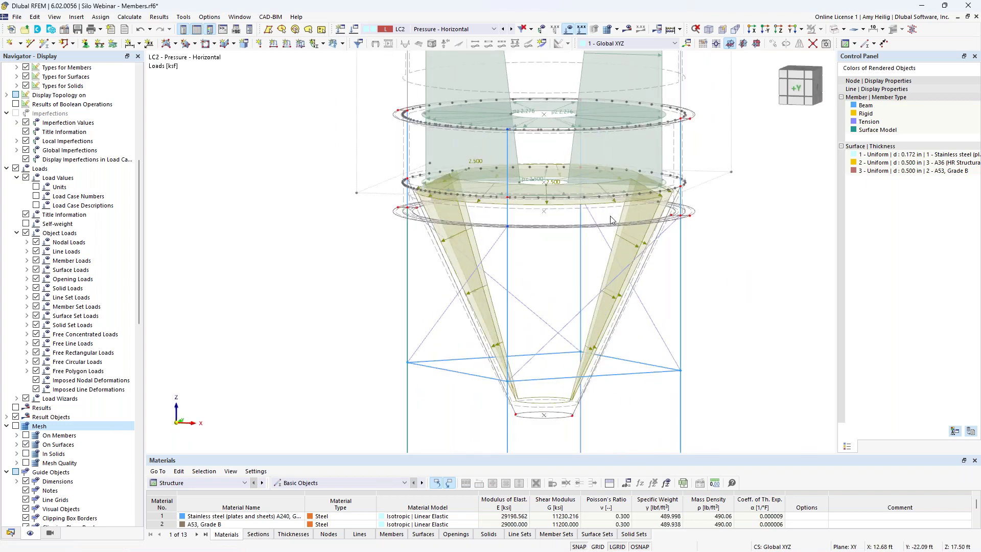
scroll(472, 215, down, 3)
middle_drag(470, 183, 456, 305)
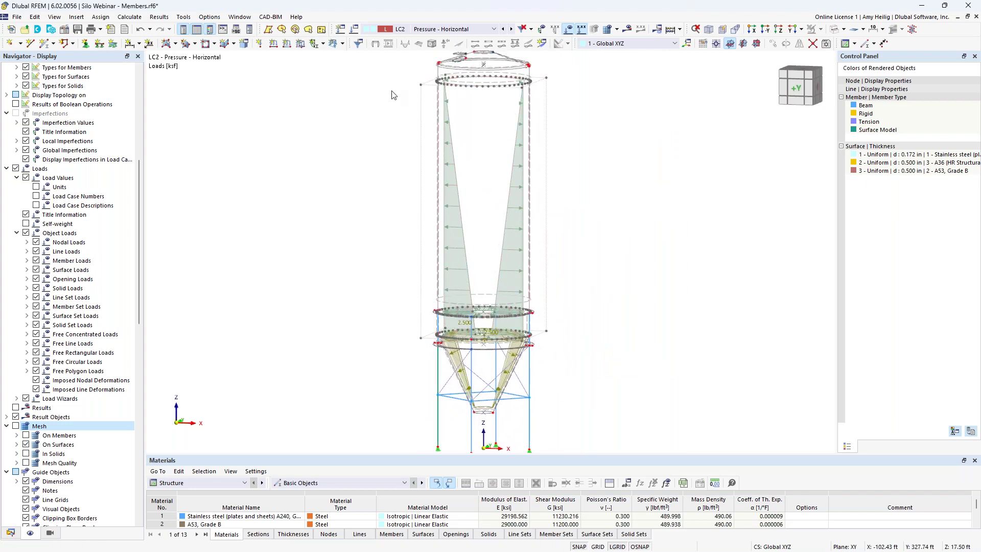
click(355, 31)
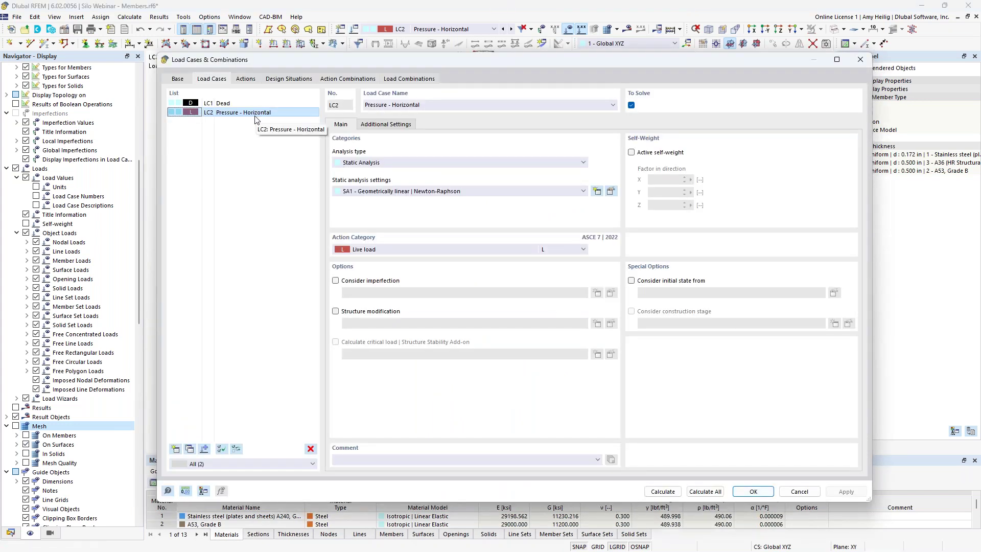
click(189, 449)
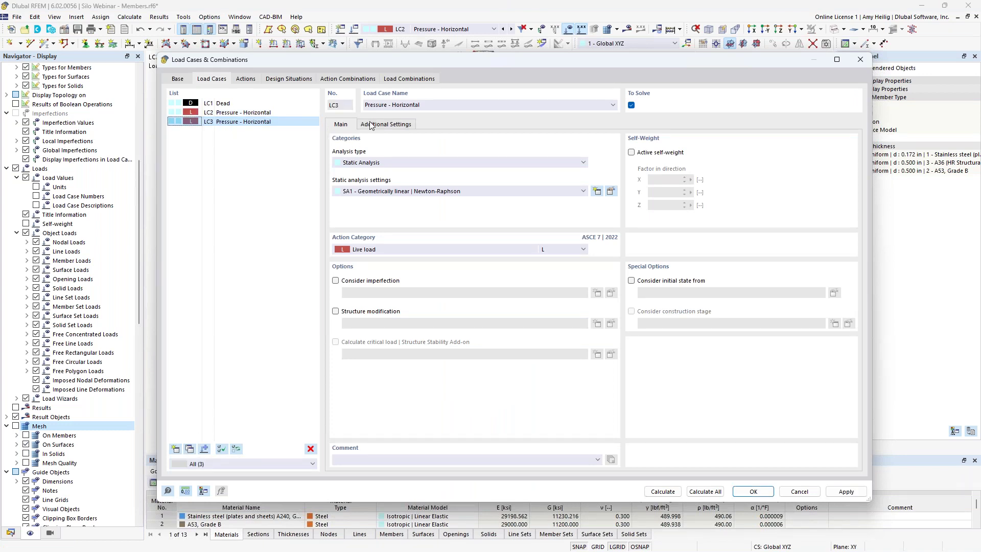
double_click(403, 106)
text(Vertical)
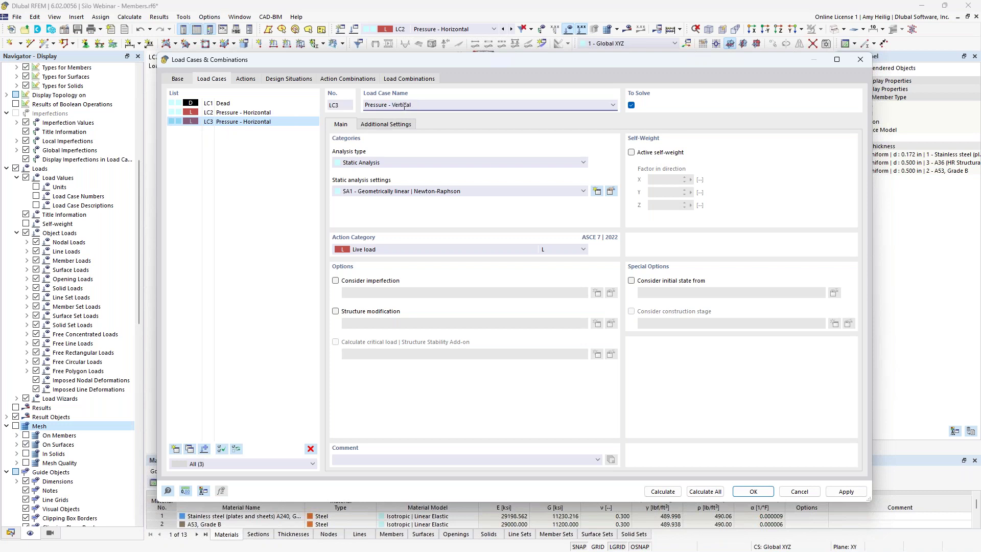
click(287, 113)
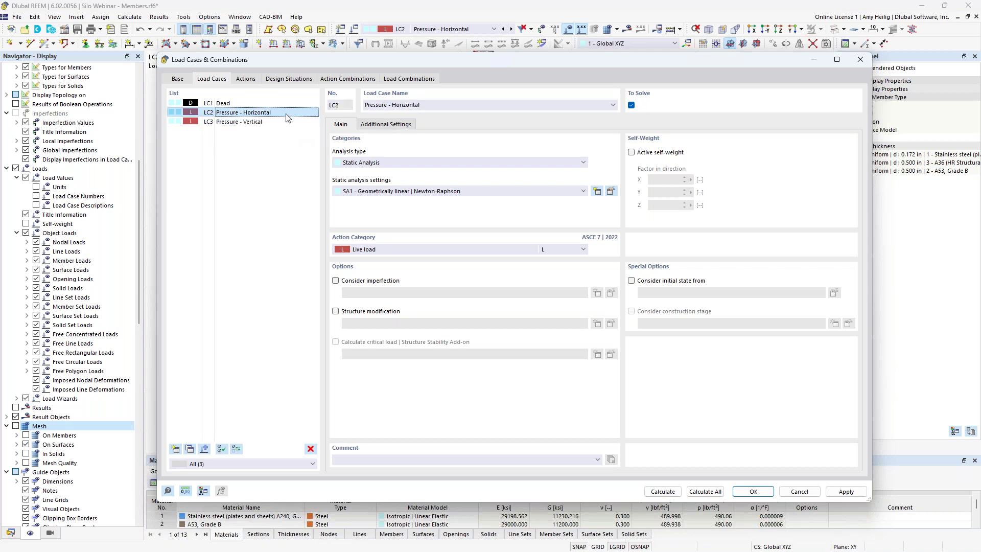
click(753, 491)
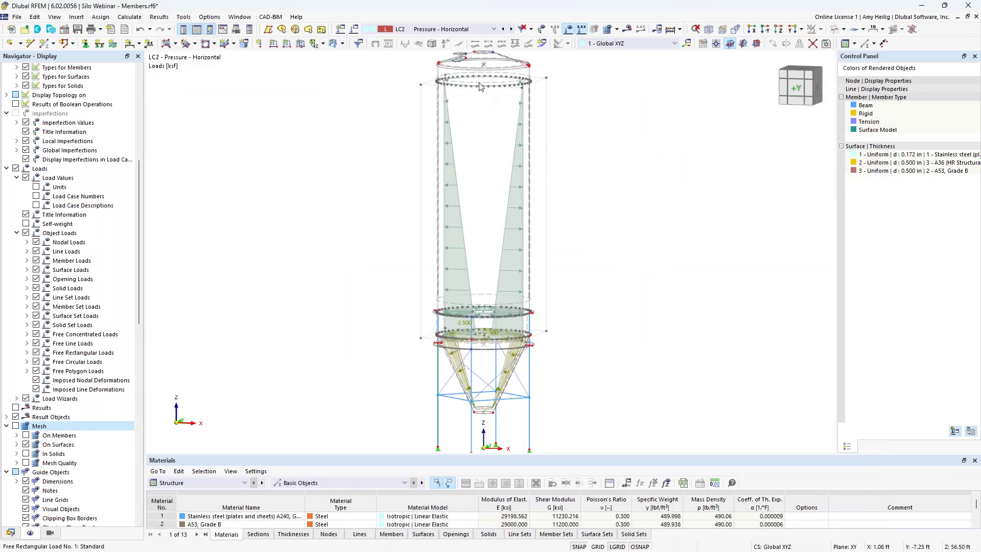
In load case LC3, change the shell's free rectangular load to act in local y with a magnitude p1 of 0.1 ksf.
click(468, 31)
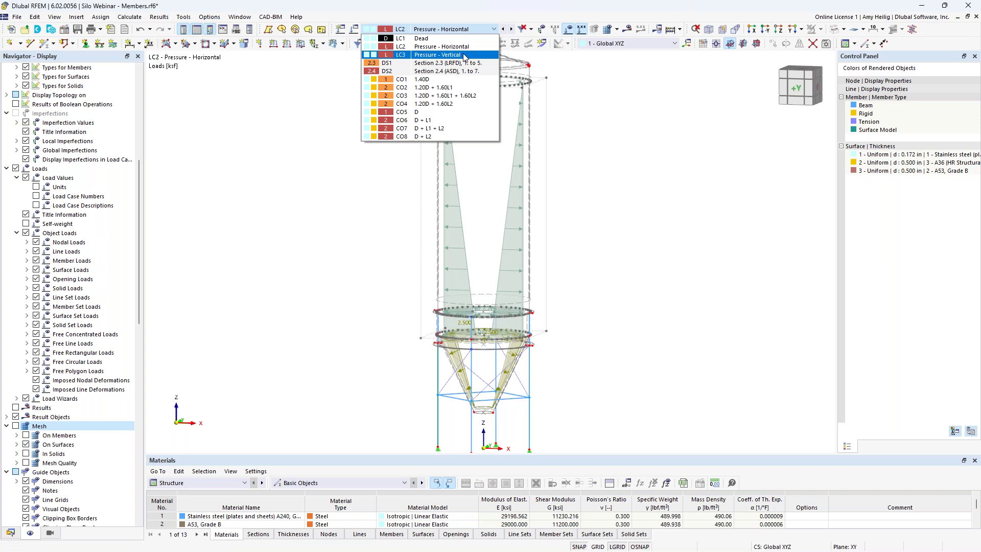
click(464, 55)
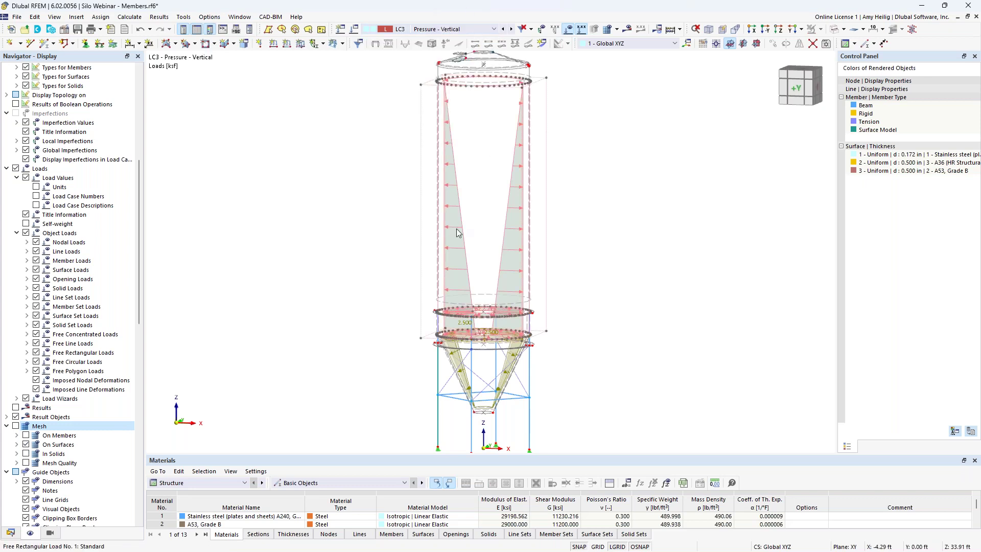
mouse_move(459, 232)
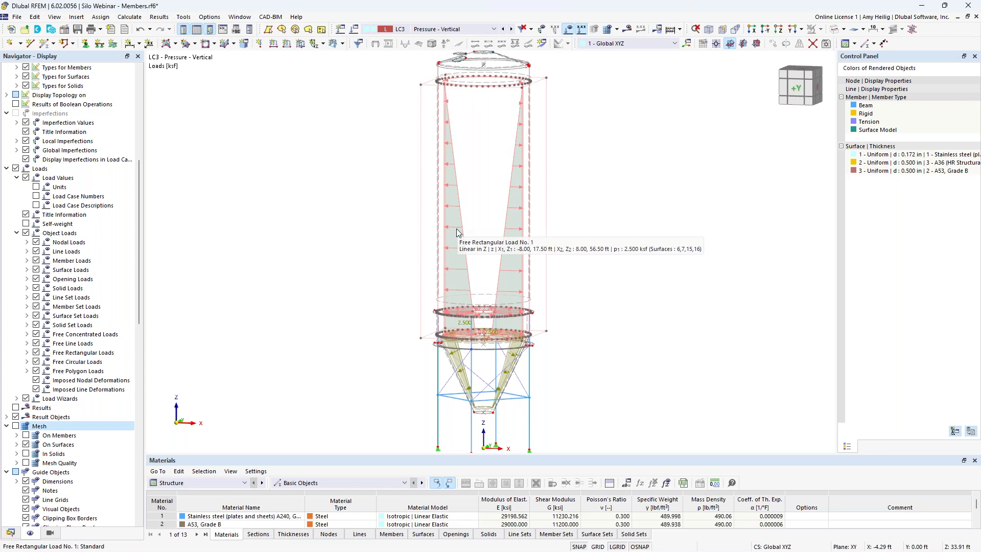
double_click(457, 231)
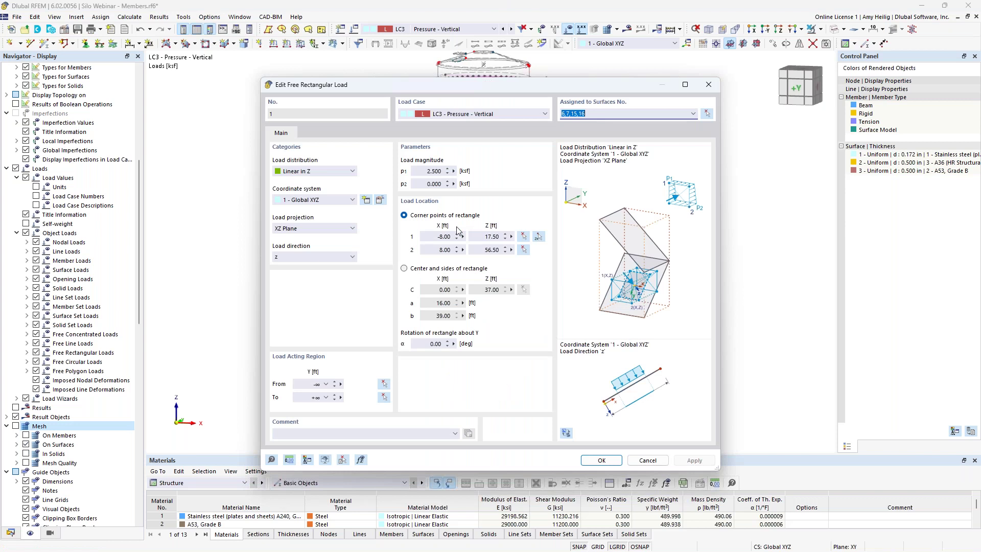
click(336, 259)
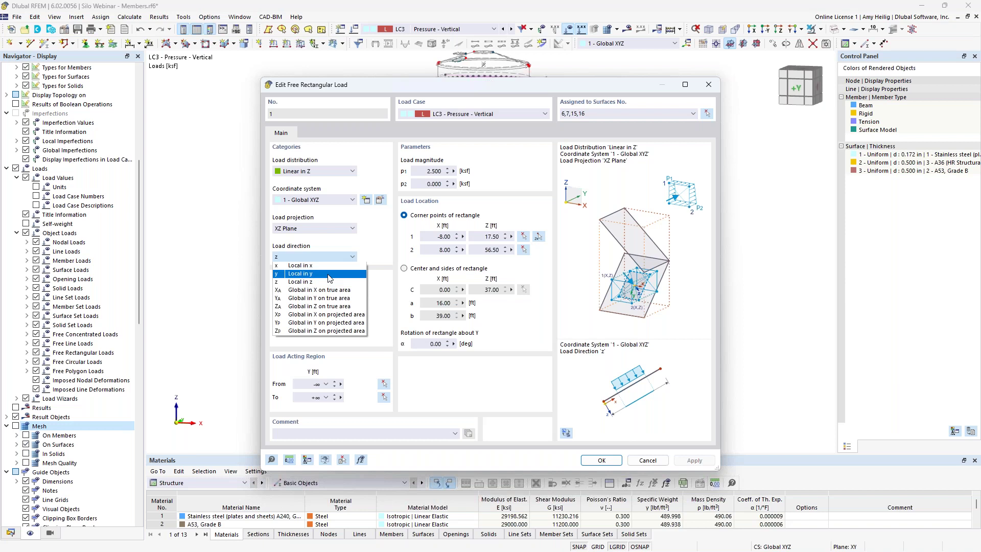
click(330, 279)
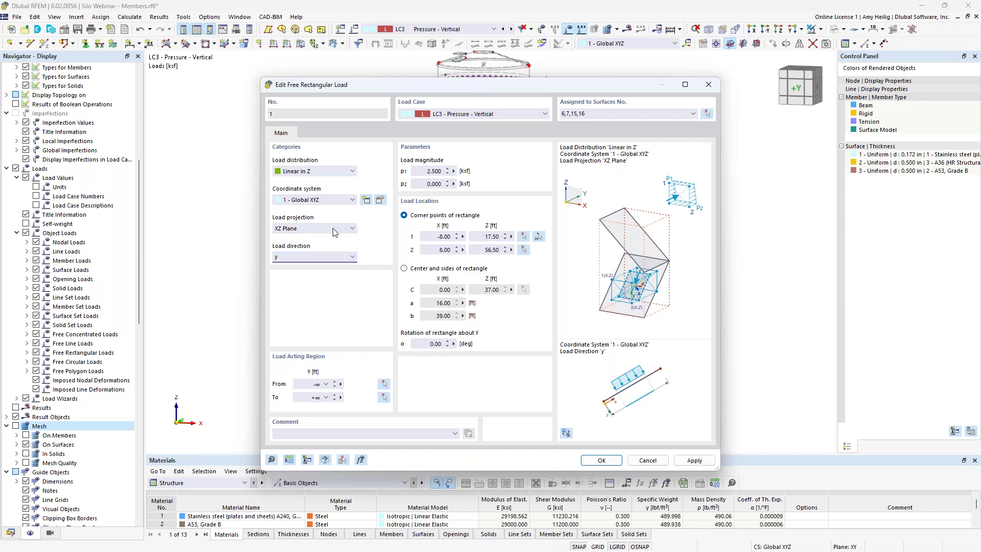
double_click(435, 171)
key(BackSpace)
click(599, 460)
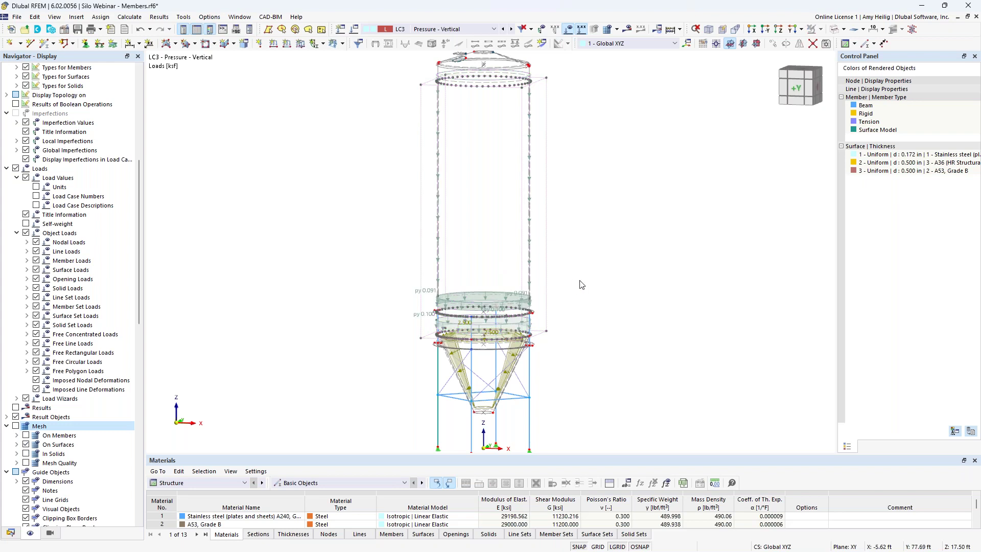
Change the hopper's surface load to local y direction and set its magnitude p2 to -0.1 ksf.
scroll(557, 399, up, 3)
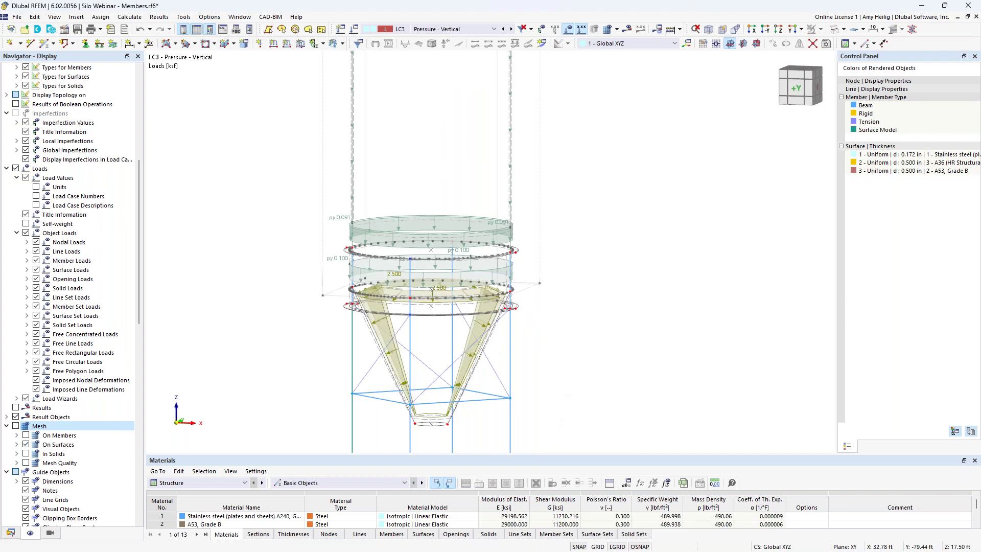
scroll(568, 373, up, 2)
drag(592, 318, 343, 294)
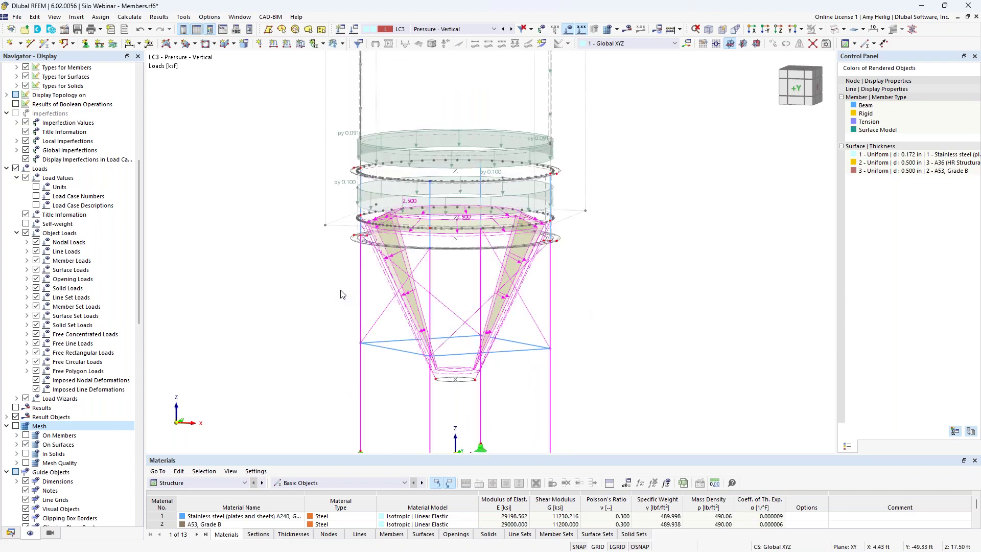
double_click(410, 296)
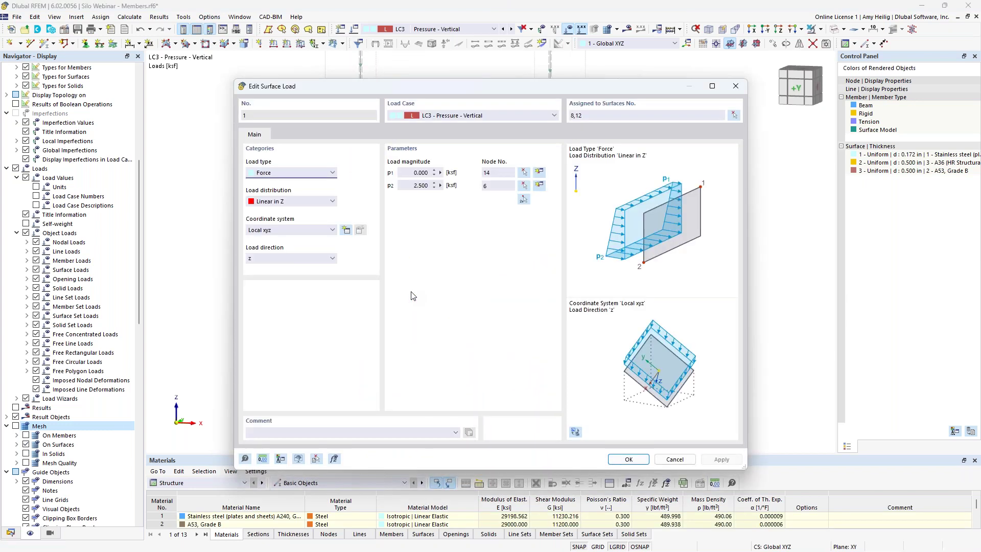
click(297, 259)
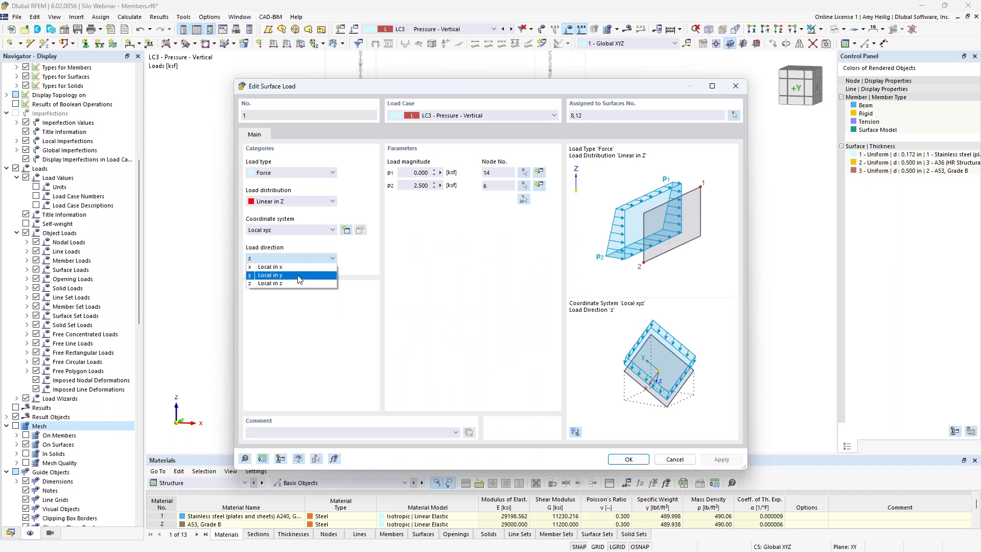
click(300, 276)
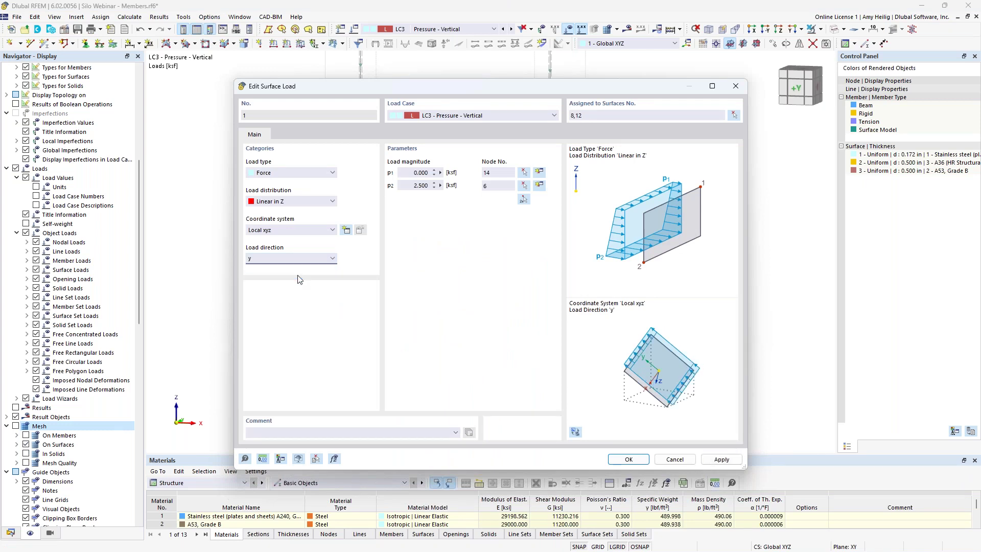
double_click(421, 185)
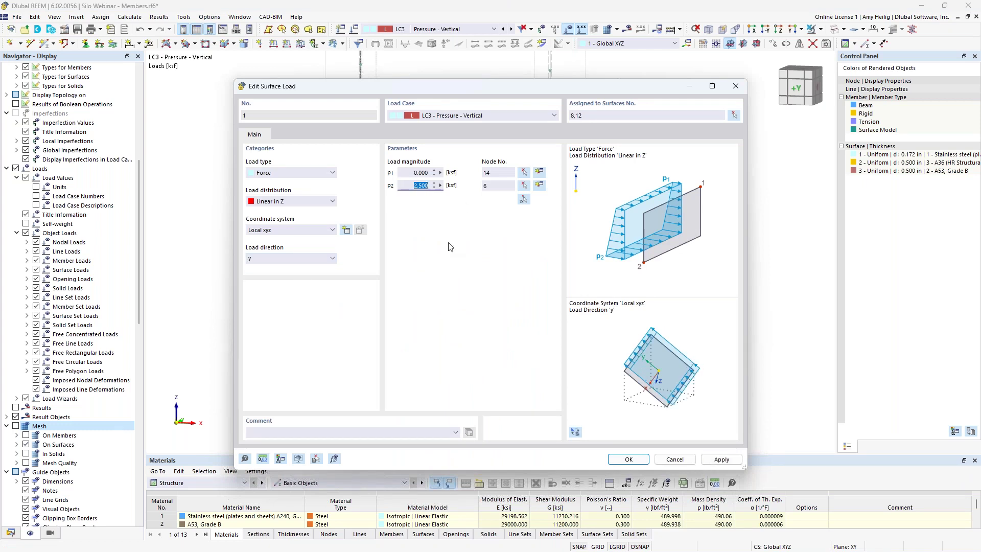
text(-0.1)
click(629, 459)
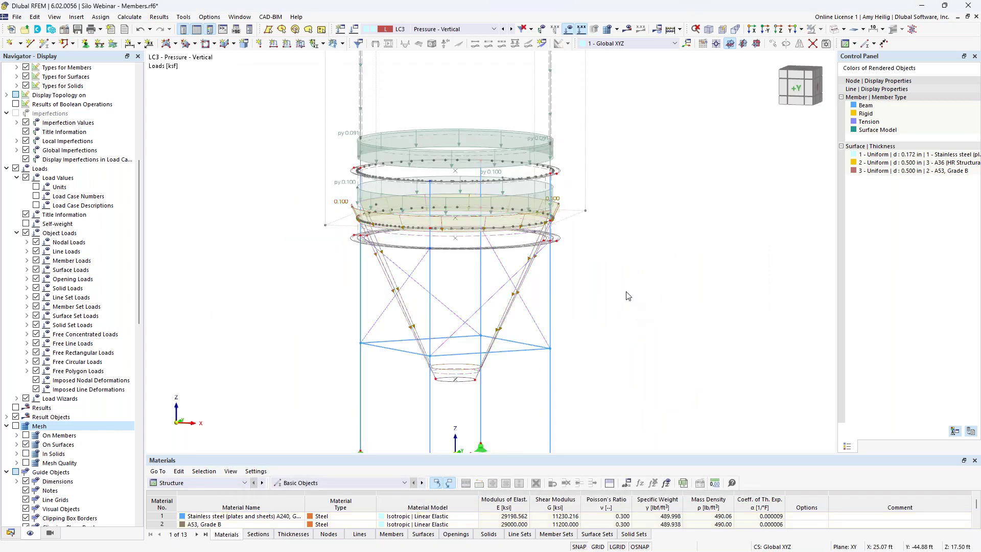
Create a new load case LC4 named Wind with the Wind load action category.
scroll(628, 296, down, 2)
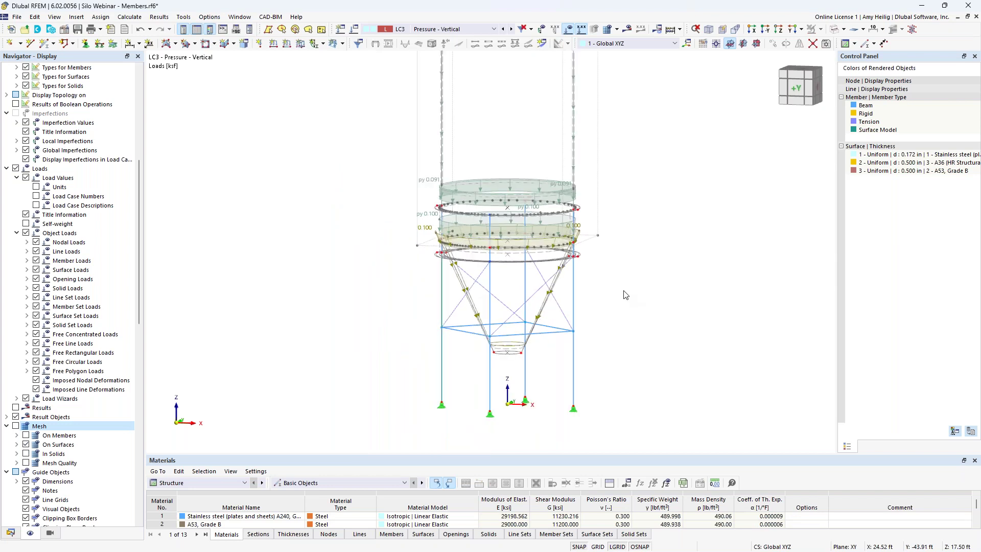
scroll(626, 295, down, 3)
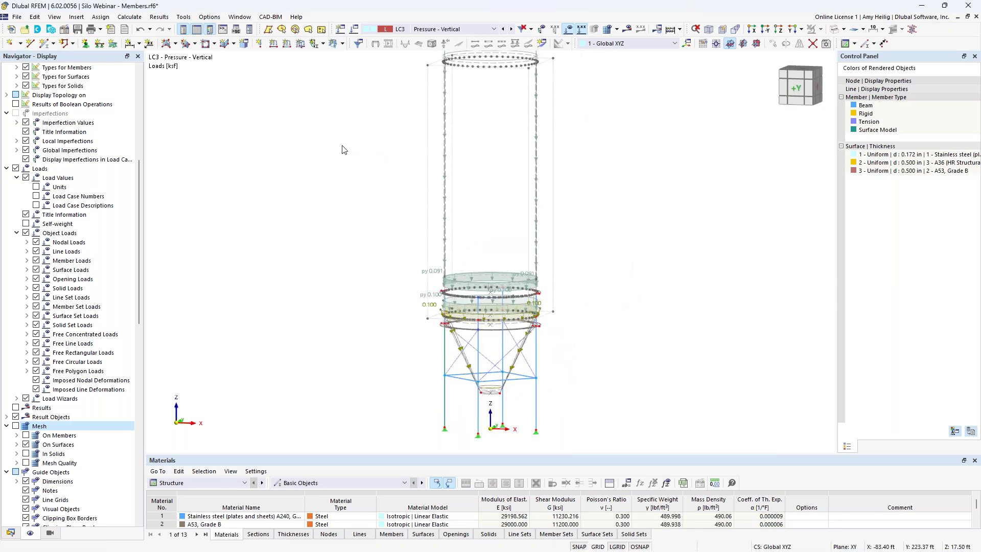
click(354, 30)
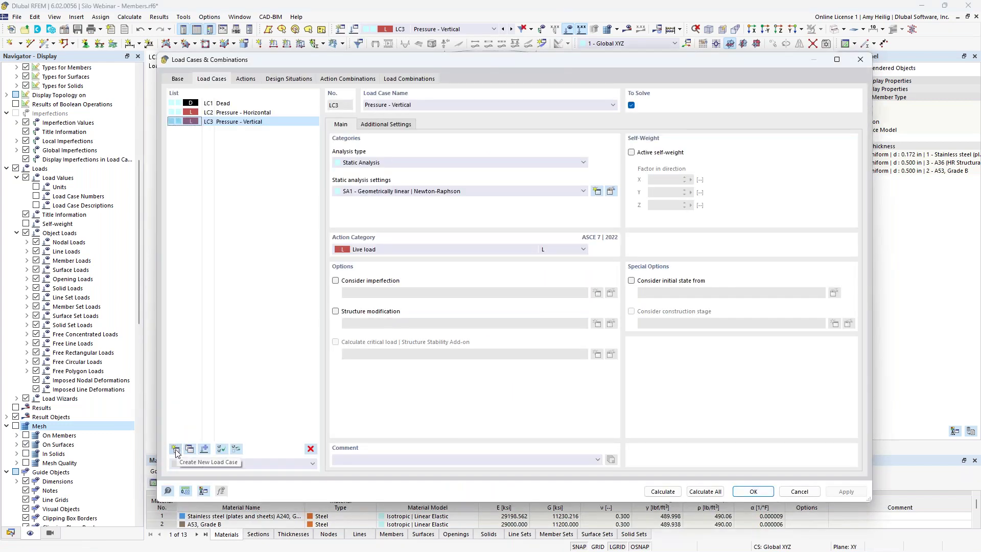
click(175, 449)
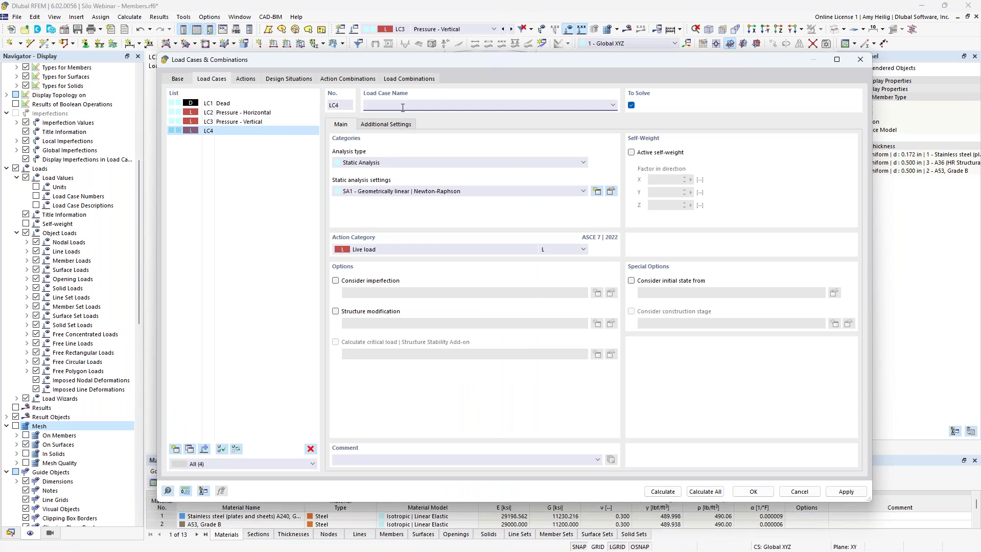
text(Wind)
click(378, 250)
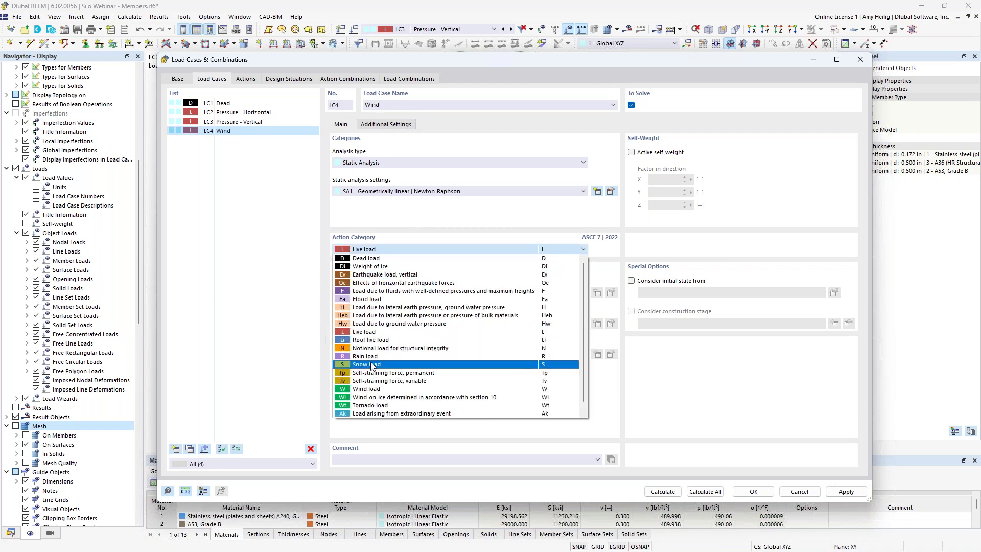
click(373, 390)
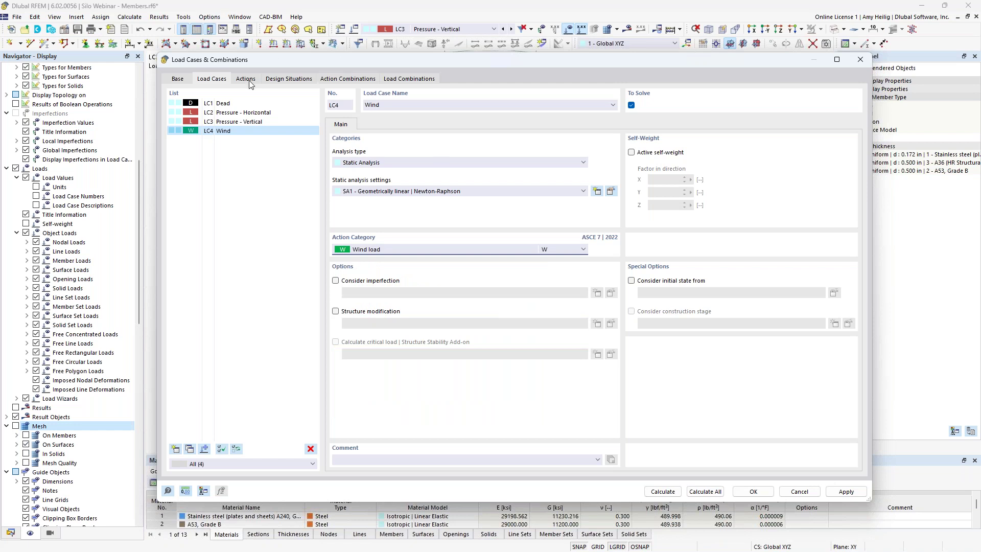
click(753, 491)
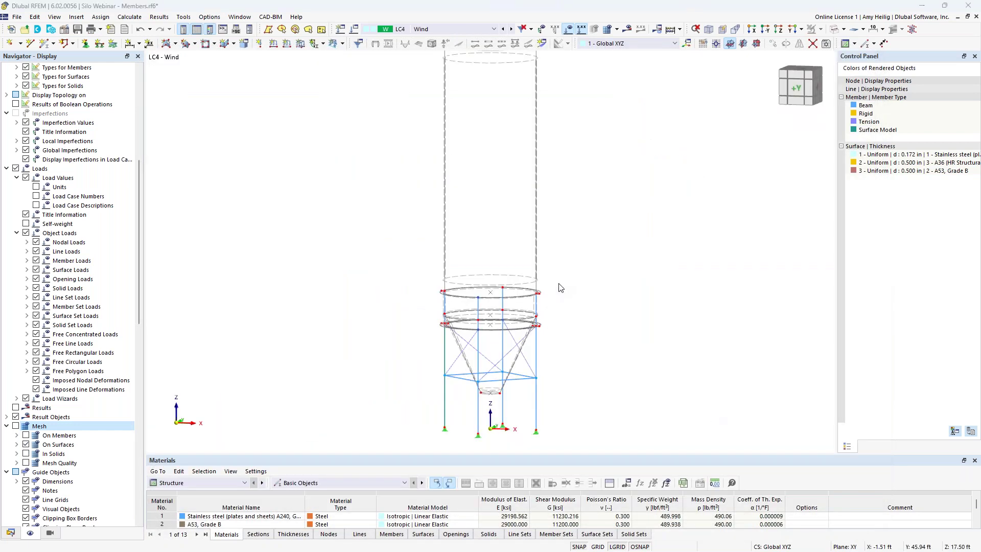
Switch to the ASCE 7-22 PDF in Adobe Acrobat Reader to consult the external pressure coefficients for circular silo walls.
key(super+Tab)
click(620, 318)
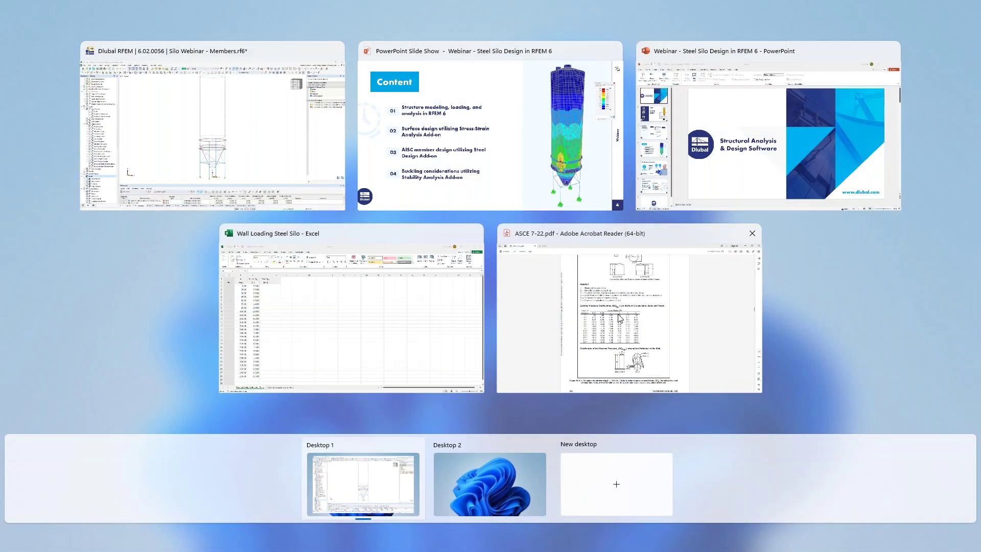
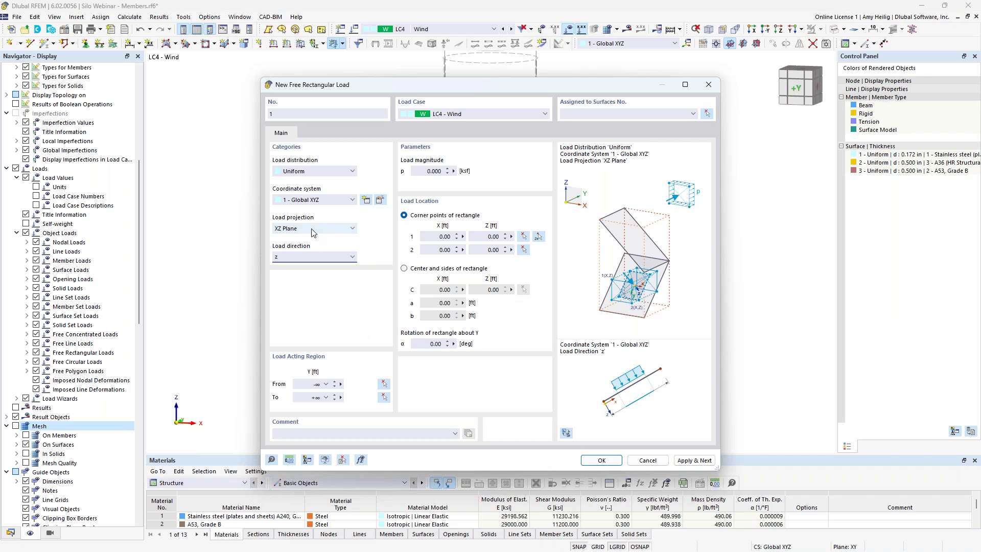
Set the new free rectangular wind load's distribution to Varying along Perimeter with a load magnitude p of -0.02 ksf.
click(306, 173)
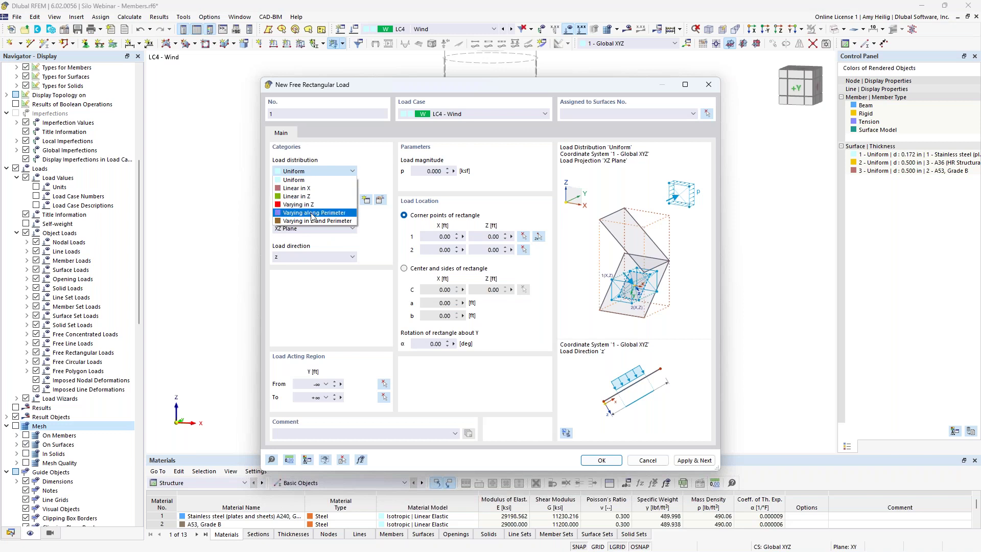
click(313, 212)
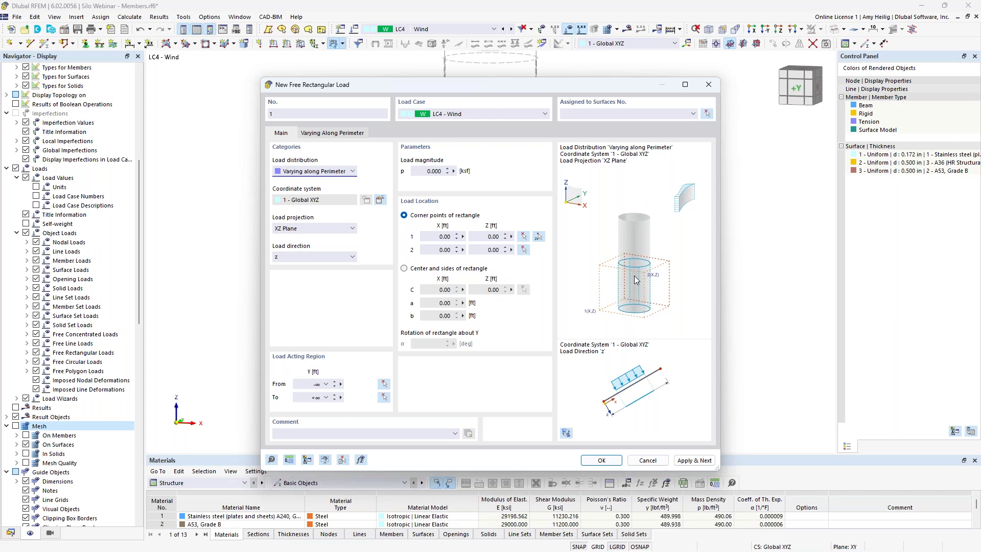
click(434, 171)
key(BackSpace)
Define the perimeter load's vertical axis by setting the Z coordinate of point B to 1 ft.
click(344, 134)
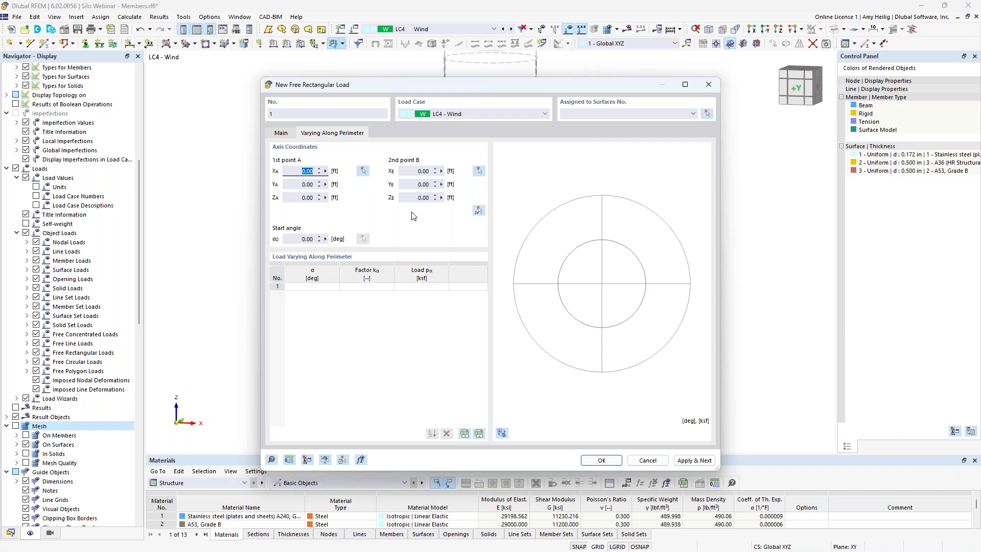
click(420, 198)
text(1)
click(426, 184)
Switch to the Wall Loading Steel Silo workbook in Excel and review the angles and factors on the Varying Along Perimeter - Walls sheet.
key(super+Tab)
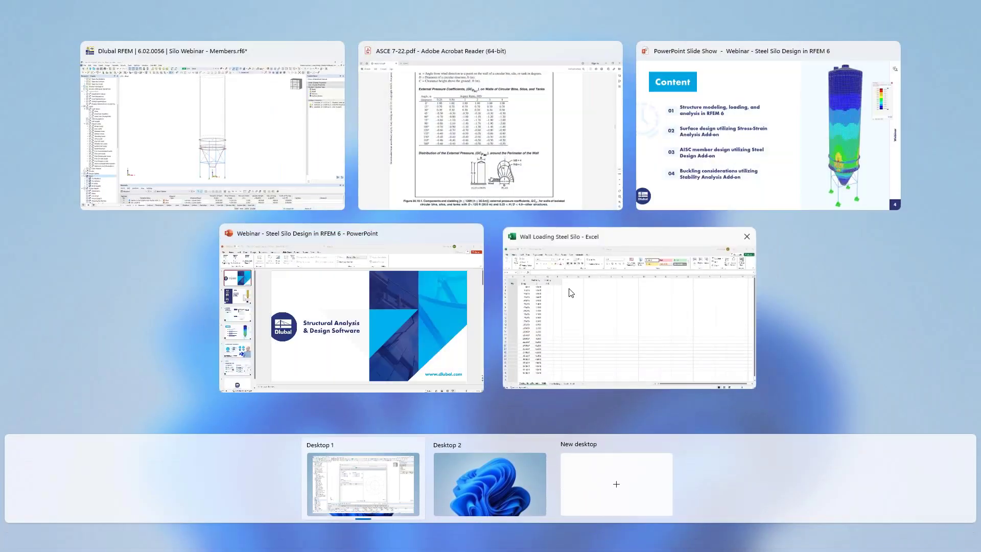
click(571, 293)
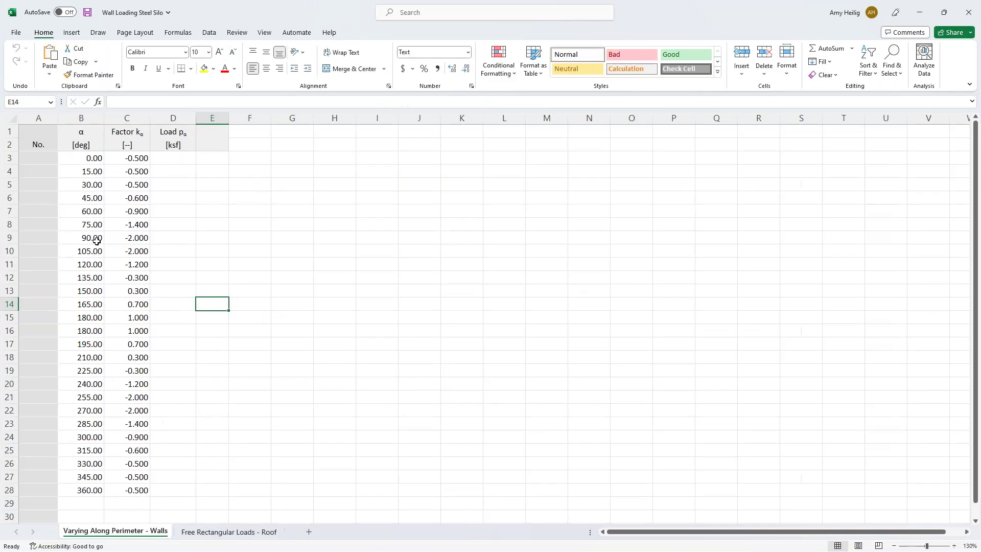
click(81, 157)
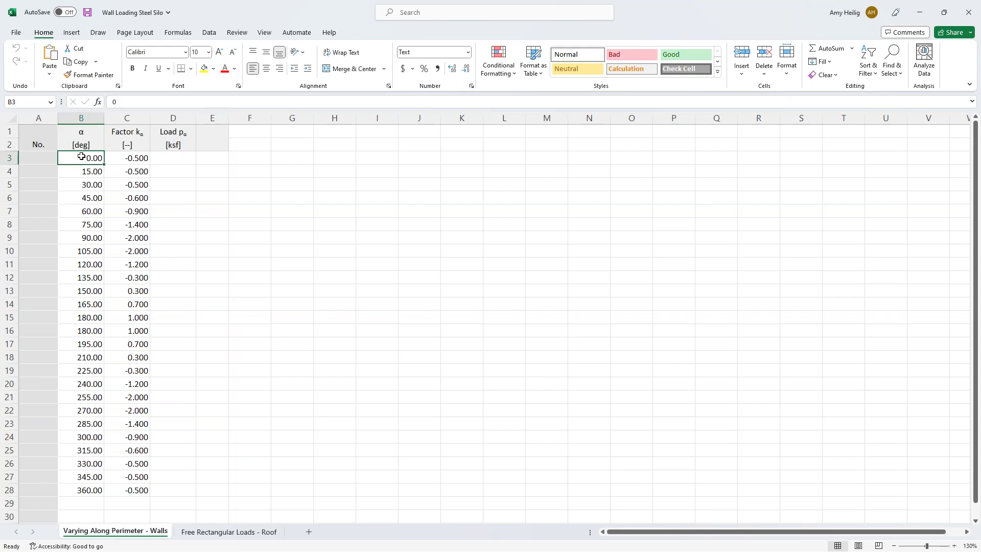
click(83, 172)
click(82, 185)
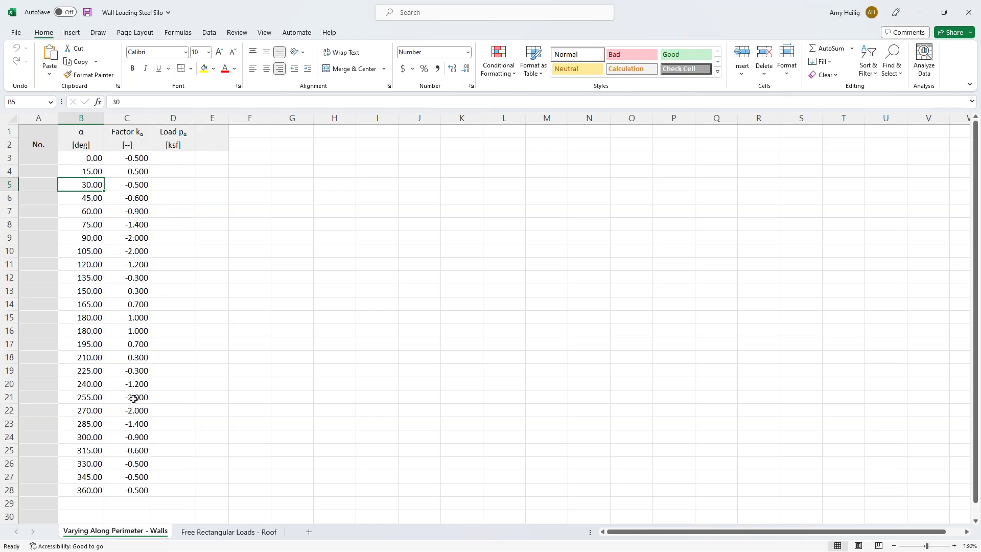
Switch back to RFEM and import the wall angles and factors from the open Excel sheet into the load's perimeter table.
key(super+Tab)
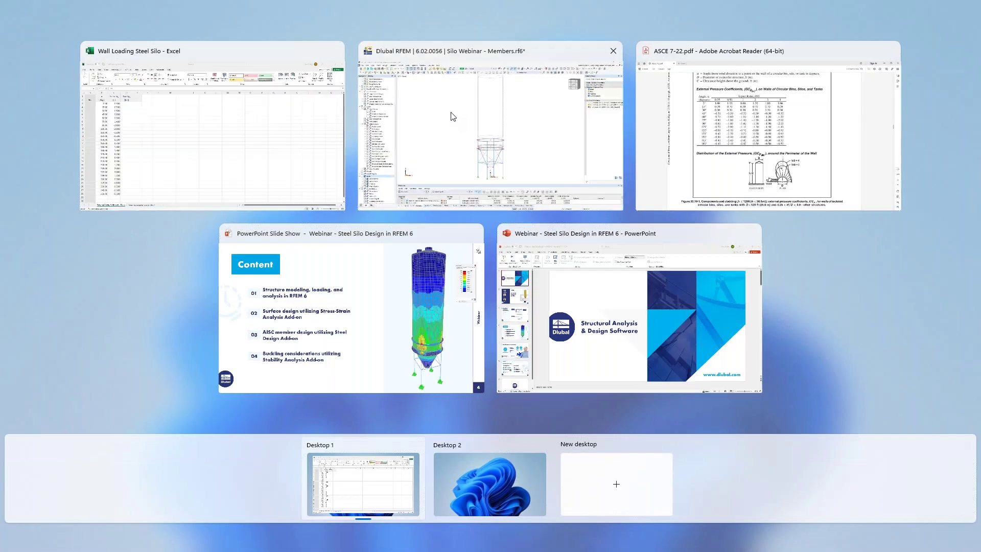
click(453, 116)
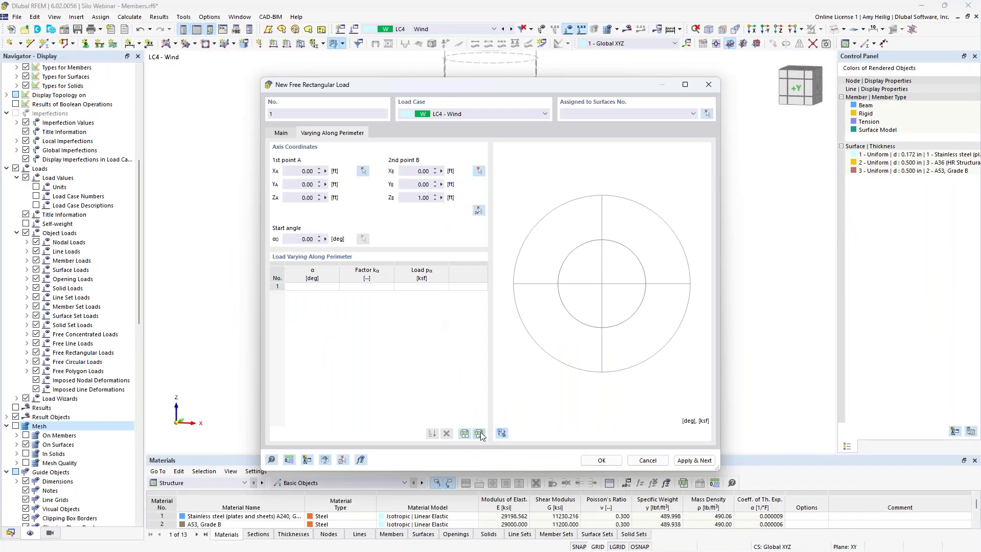
click(479, 433)
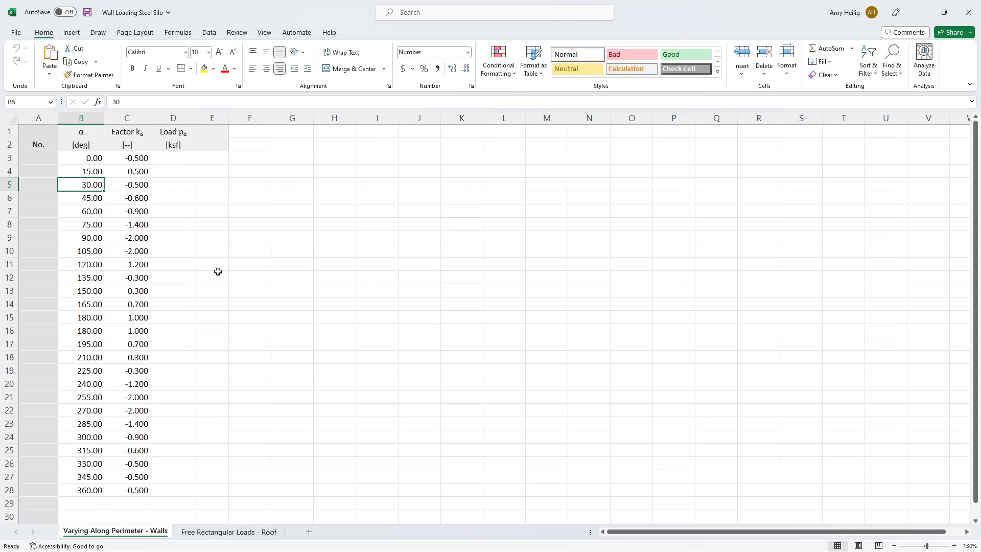
key(super+Tab)
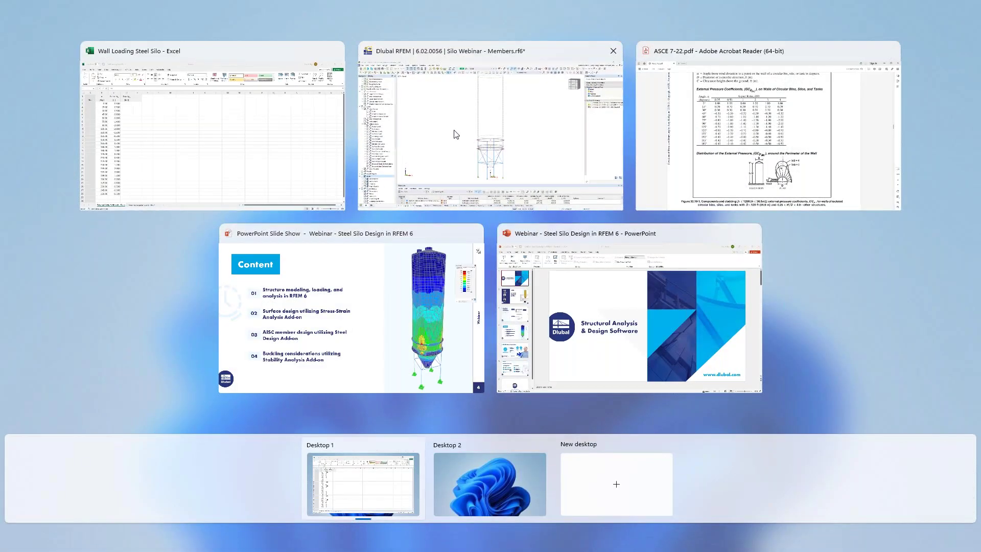
click(456, 134)
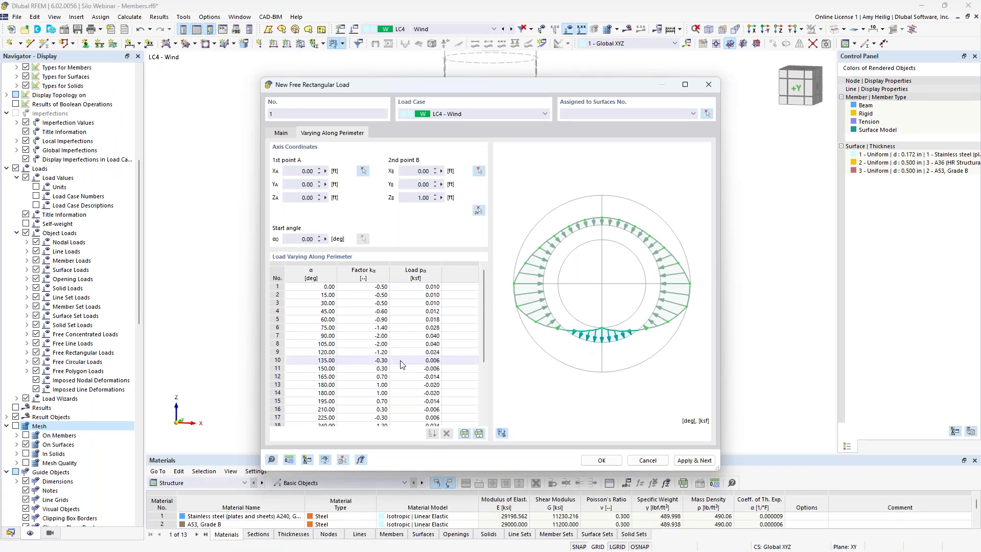
Locate the wind load by picking its rectangle corners in the XZ plane at X -8.00, Z 5.50 ft and X 7.25, Z 59.00 ft.
scroll(386, 354, down, 2)
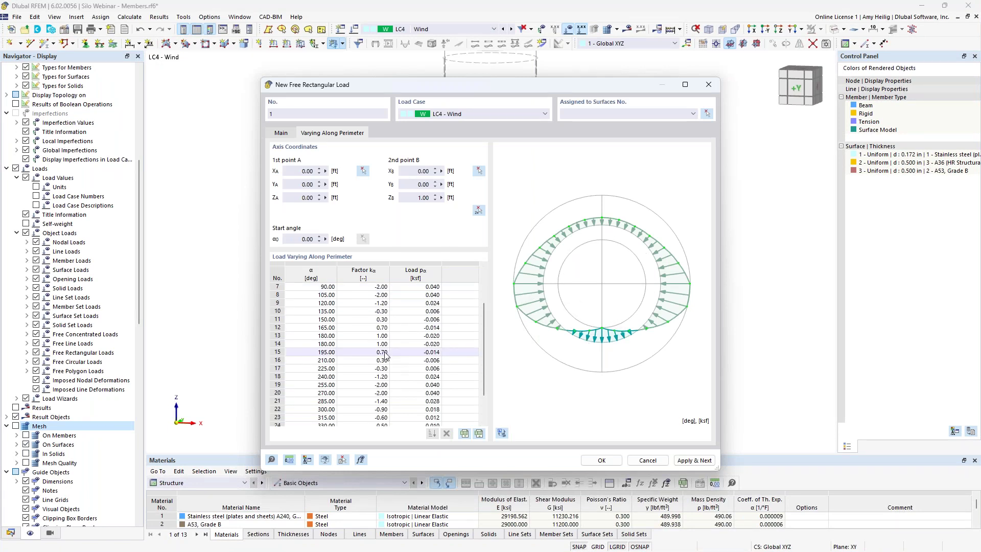
click(284, 134)
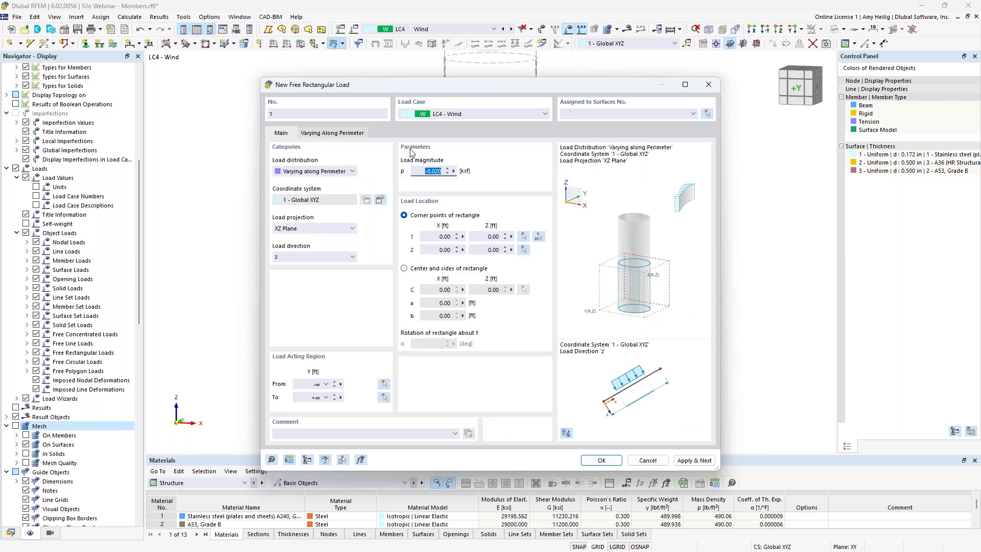
click(538, 238)
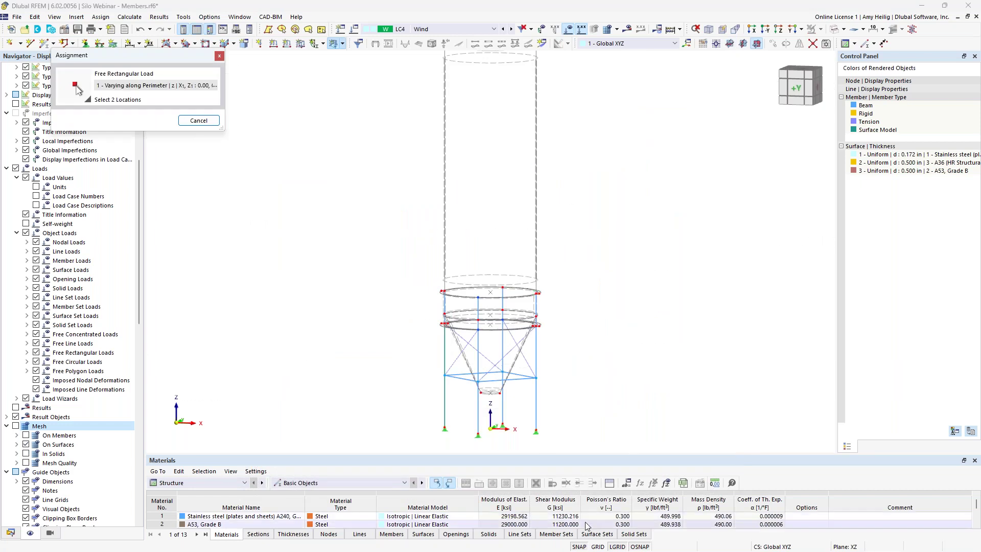
click(598, 547)
ctrl+middle_drag(455, 347, 634, 344)
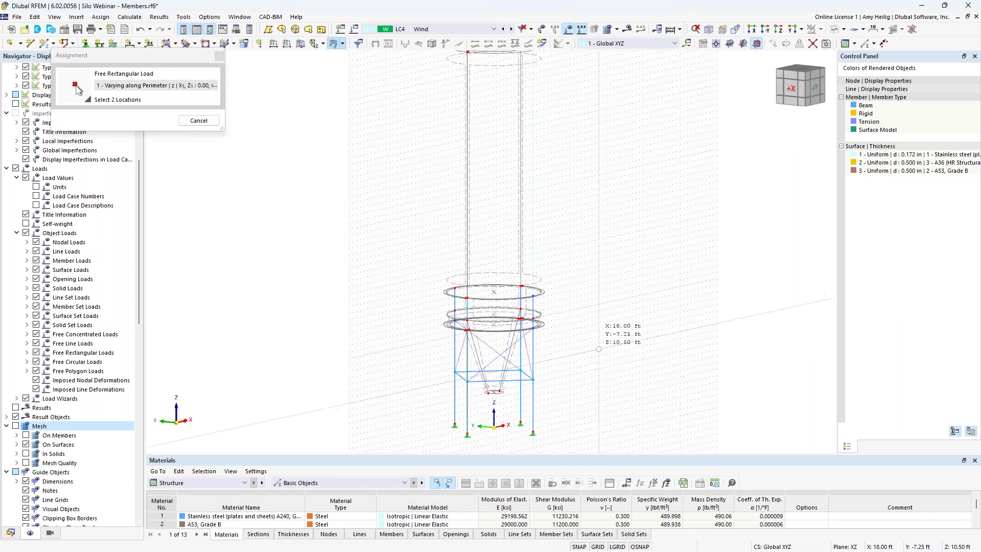
click(796, 29)
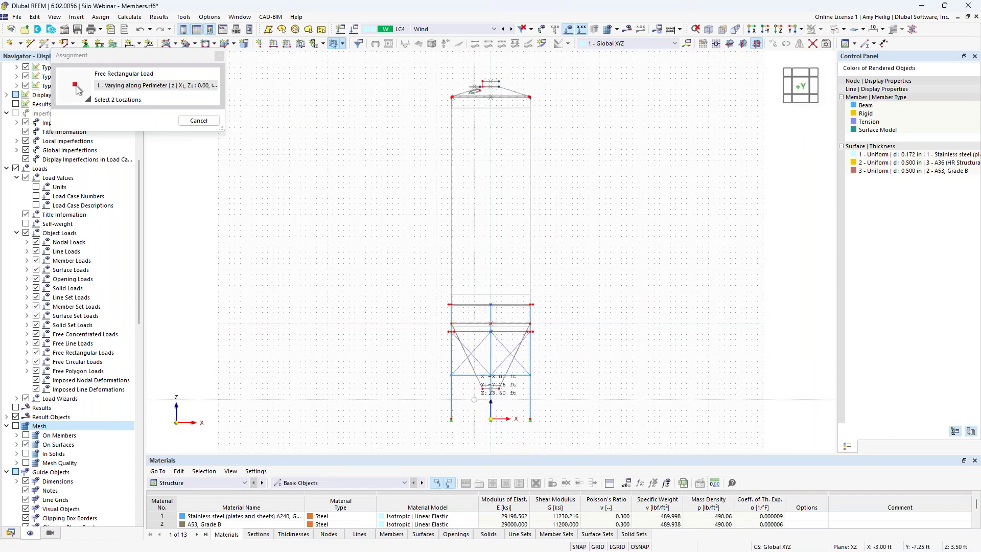
scroll(470, 400, up, 3)
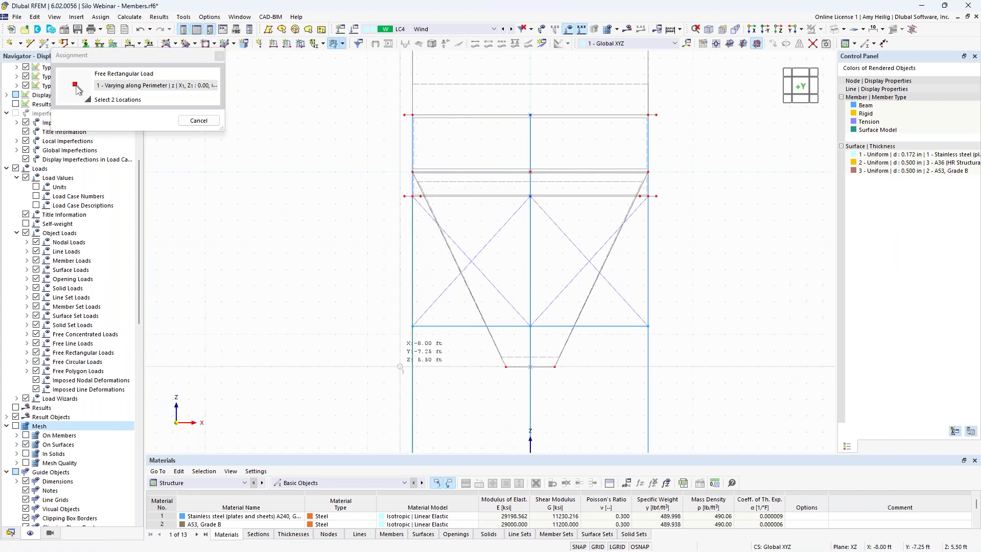
scroll(531, 307, down, 4)
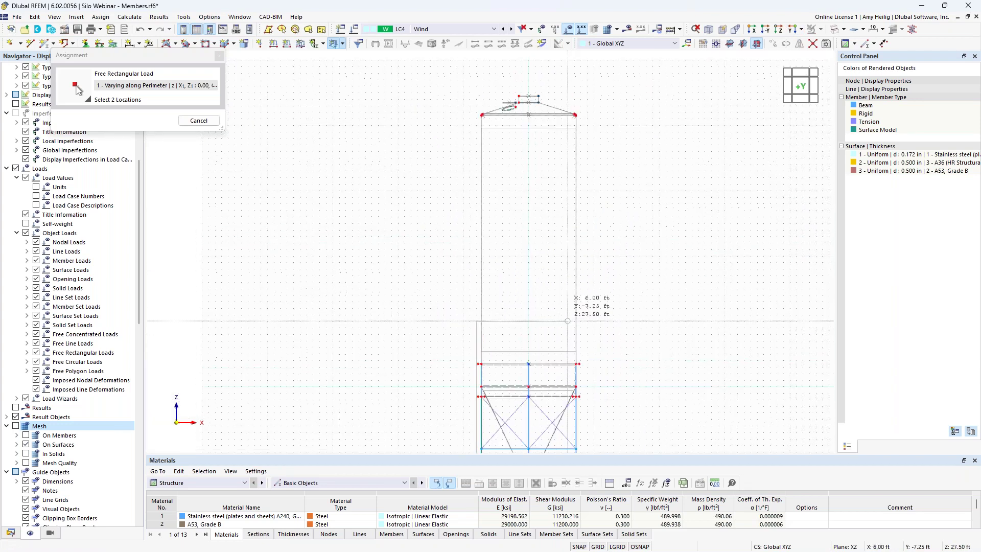
scroll(578, 113, up, 5)
click(595, 123)
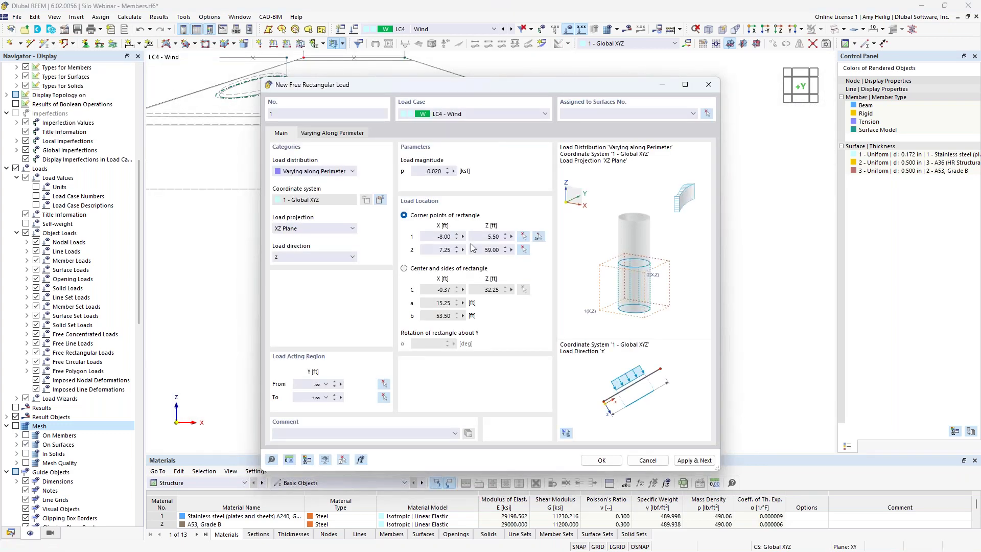
Assign the free rectangular wind load to the silo wall and hopper surfaces 5-8,12,14-16 and create the load.
click(708, 114)
scroll(576, 290, down, 5)
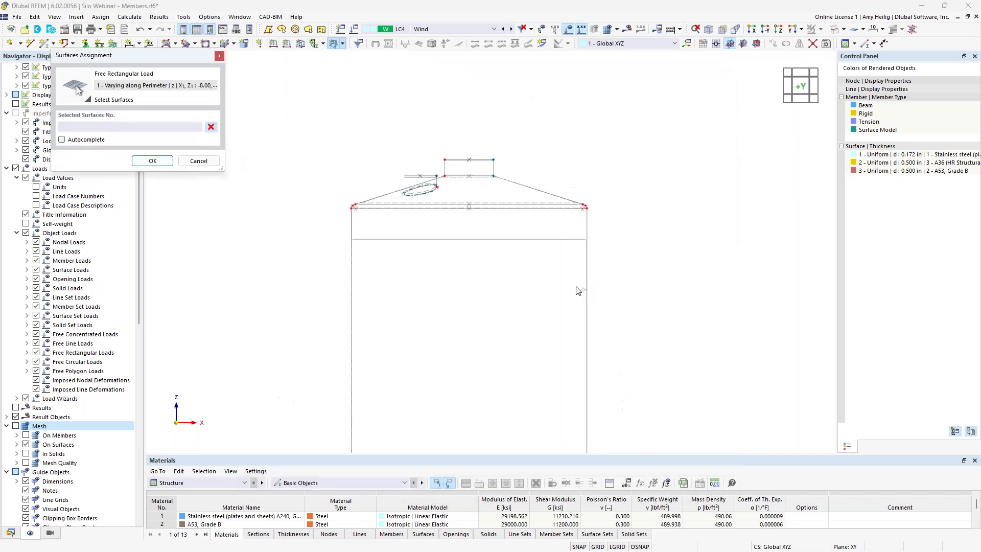
drag(663, 279, 387, 232)
scroll(506, 184, up, 5)
drag(610, 223, 351, 198)
drag(608, 251, 333, 245)
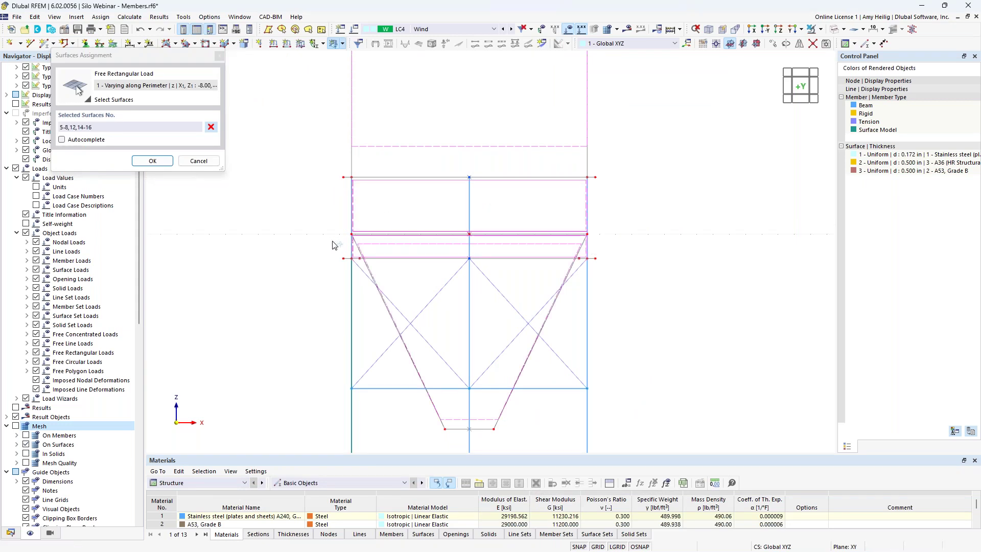
drag(151, 54, 210, 84)
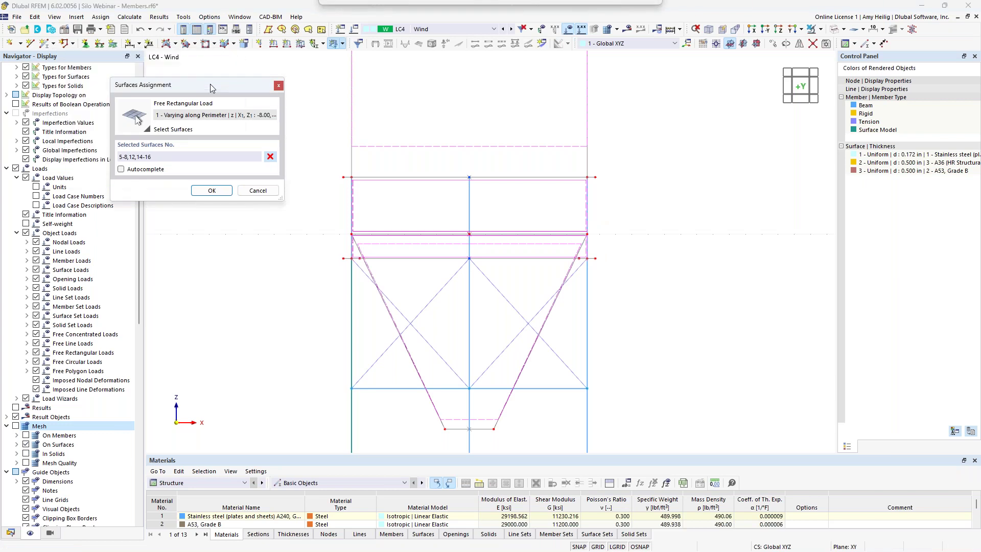
click(207, 191)
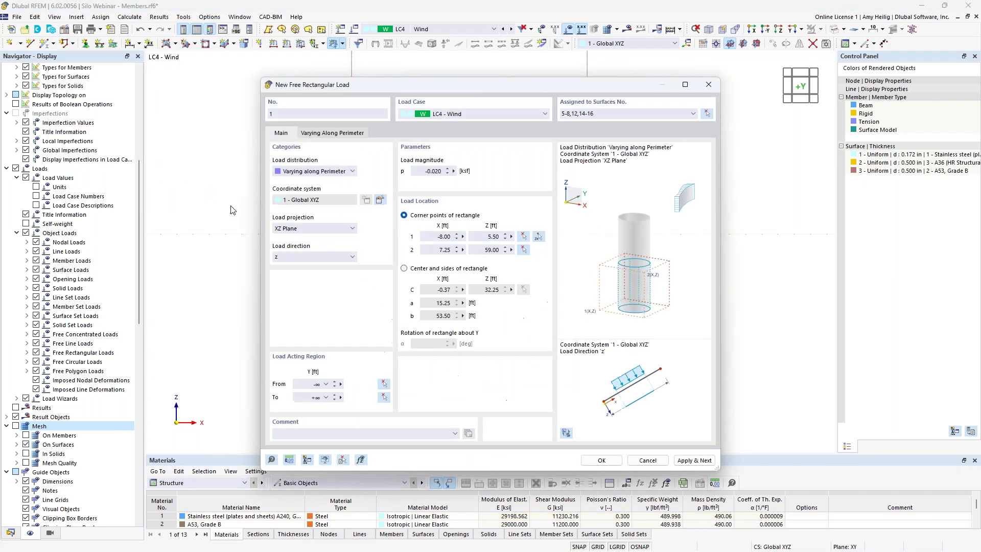
click(600, 464)
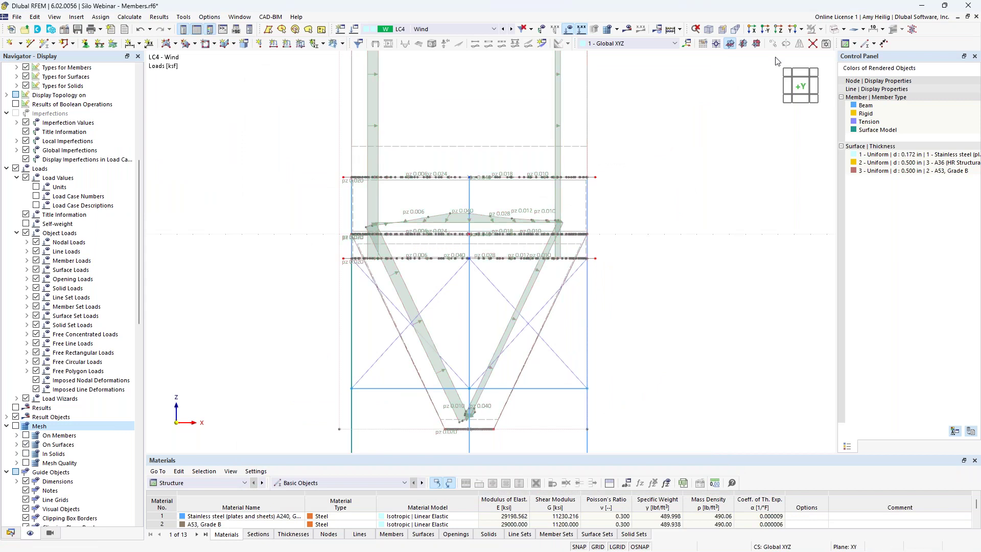
Examine the wind load distribution around the silo in the reverse Z-direction view and in an isometric view.
click(801, 29)
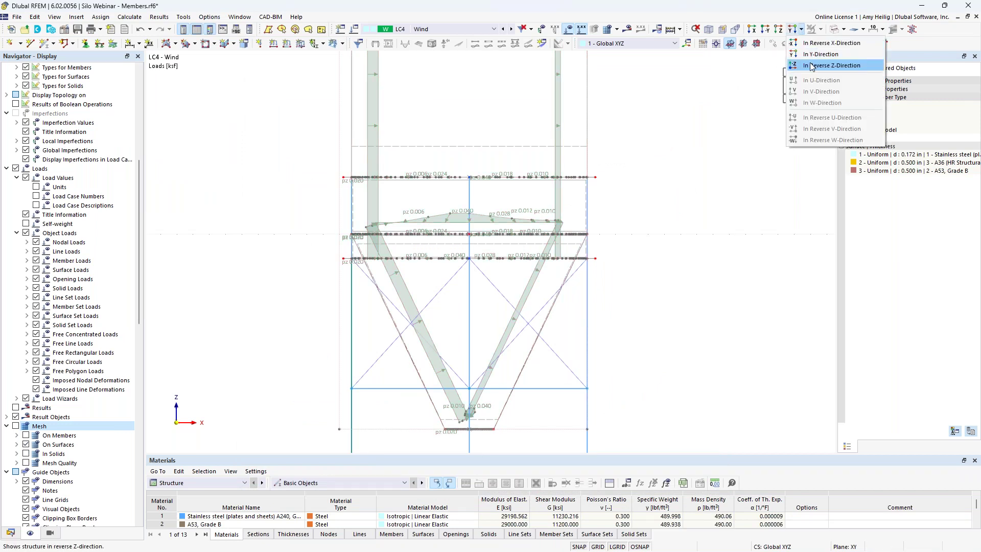
click(813, 66)
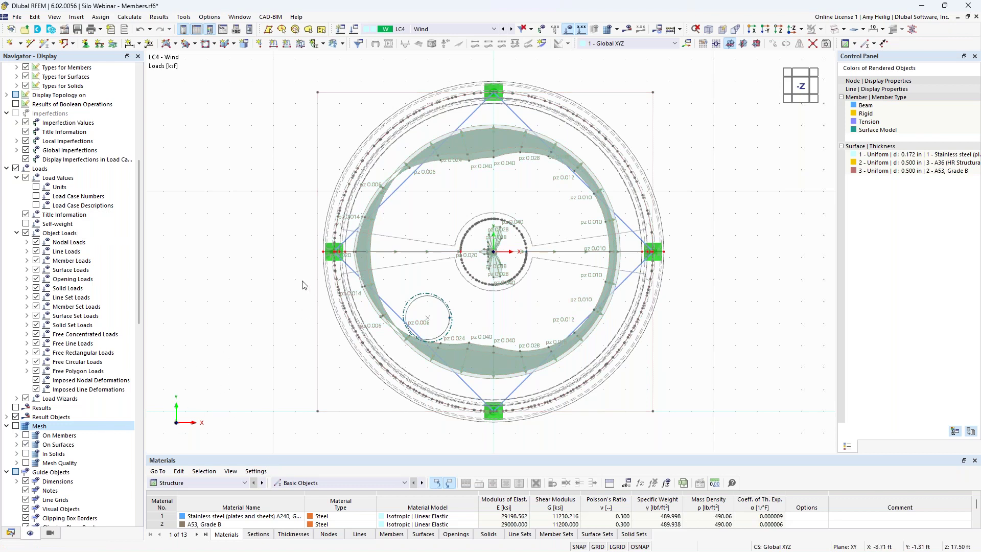
click(709, 31)
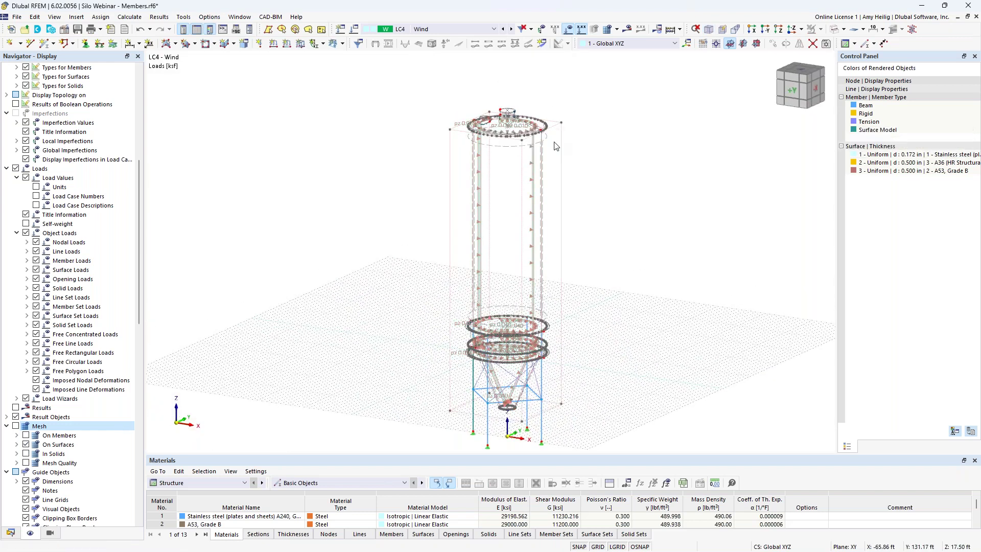
middle_drag(530, 427, 593, 351)
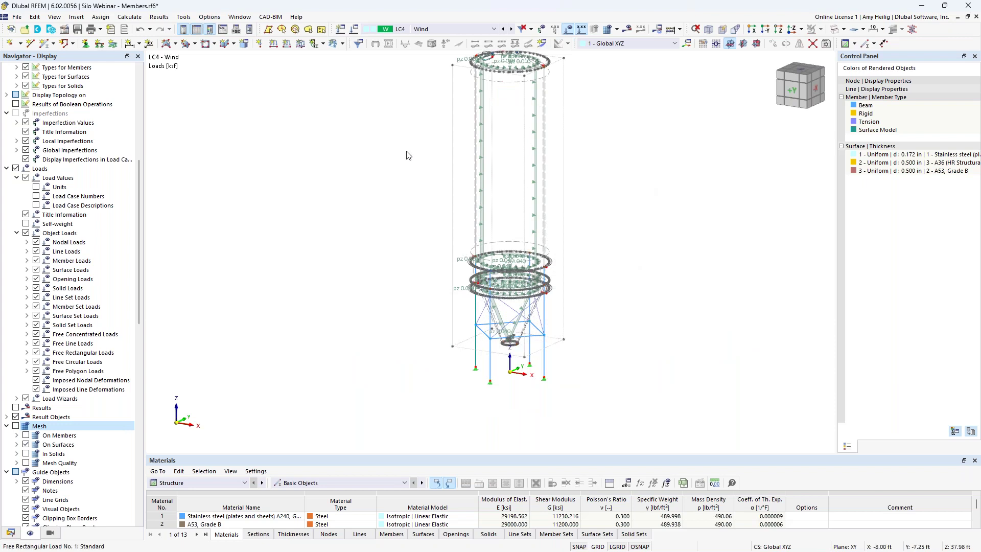
Deactivate design situation DS2 Section 2.4 (ASD) and generate the load combinations for DS1 Section 2.3 (LRFD).
click(356, 32)
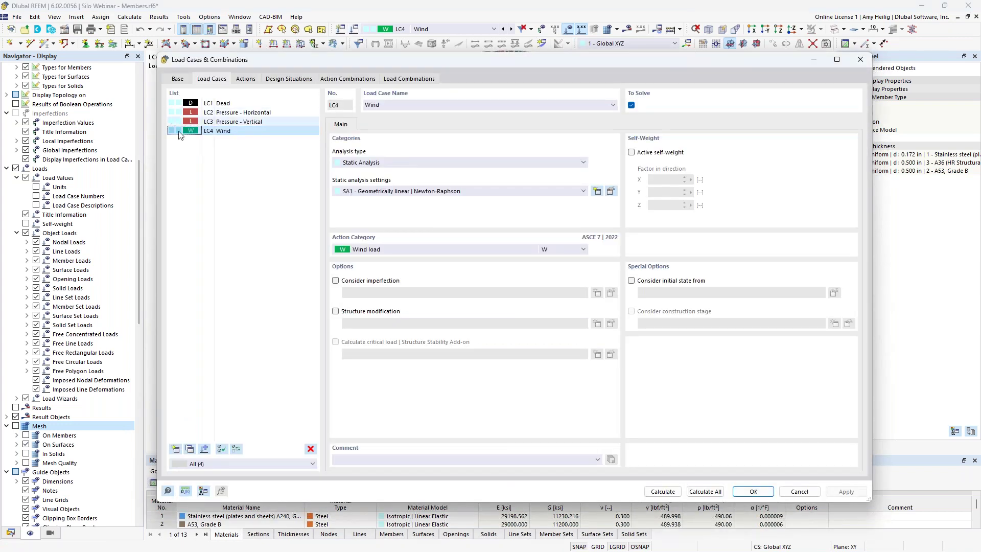
click(285, 82)
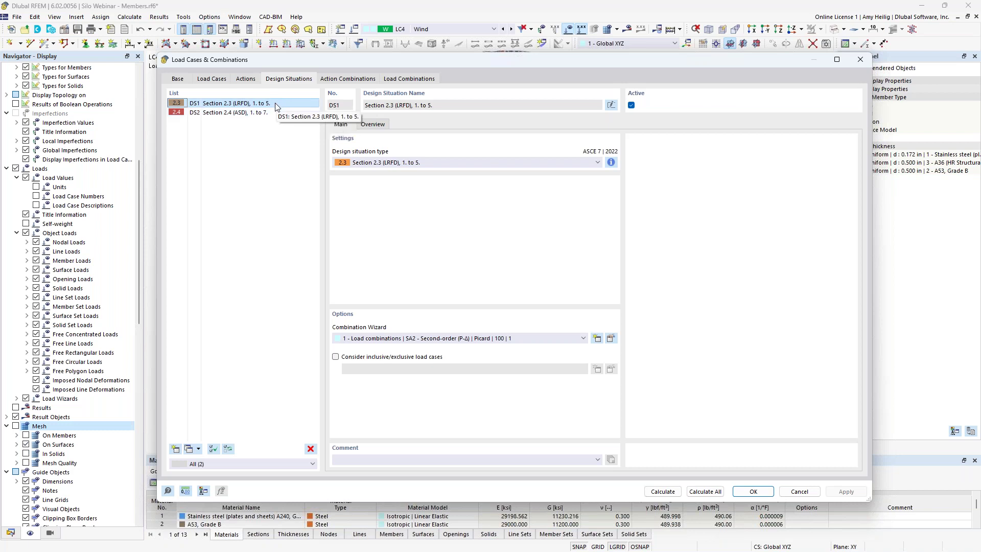
click(266, 114)
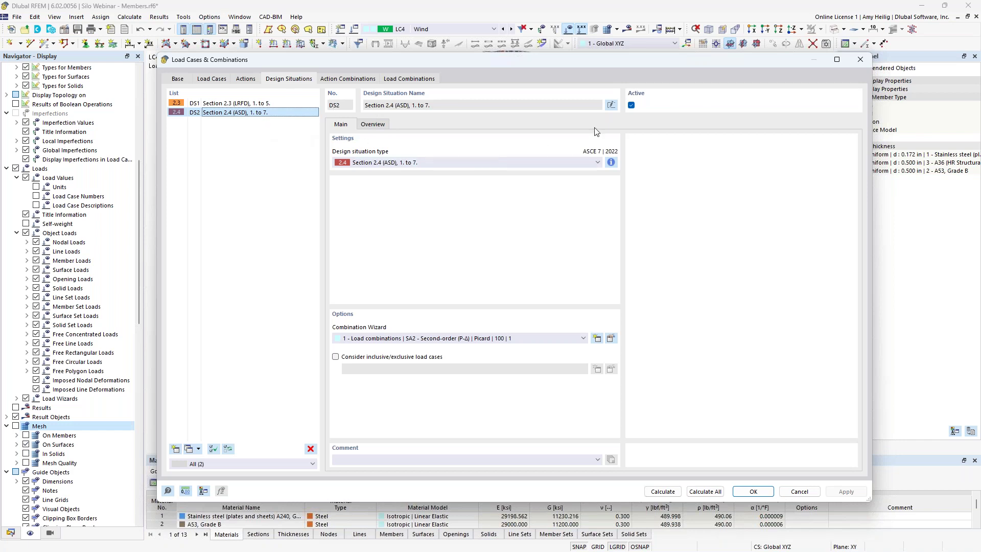
click(632, 105)
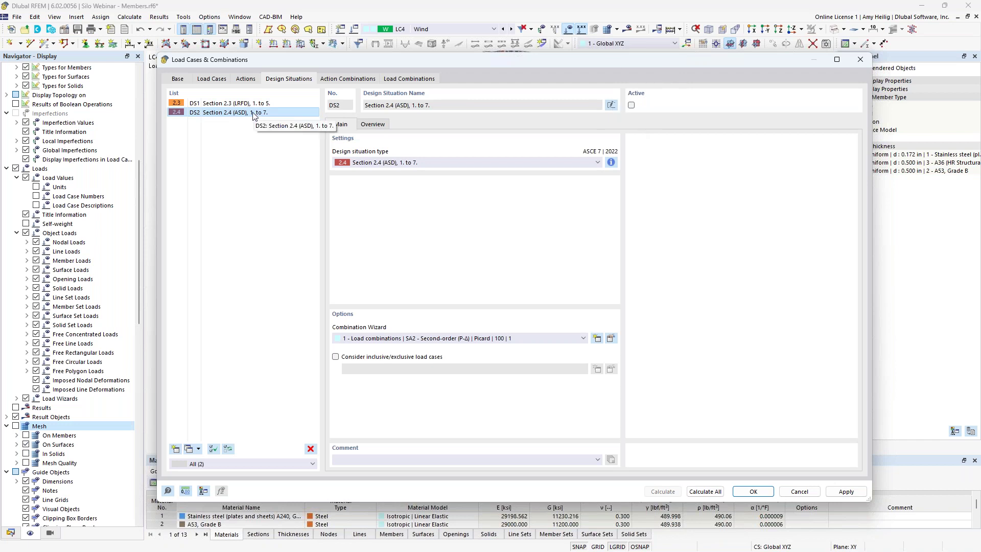
click(427, 80)
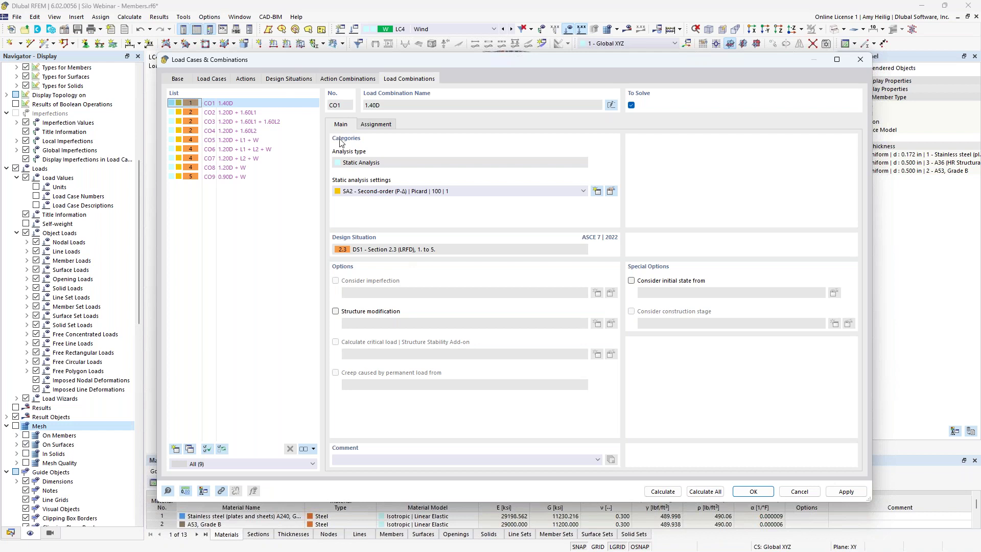
click(753, 492)
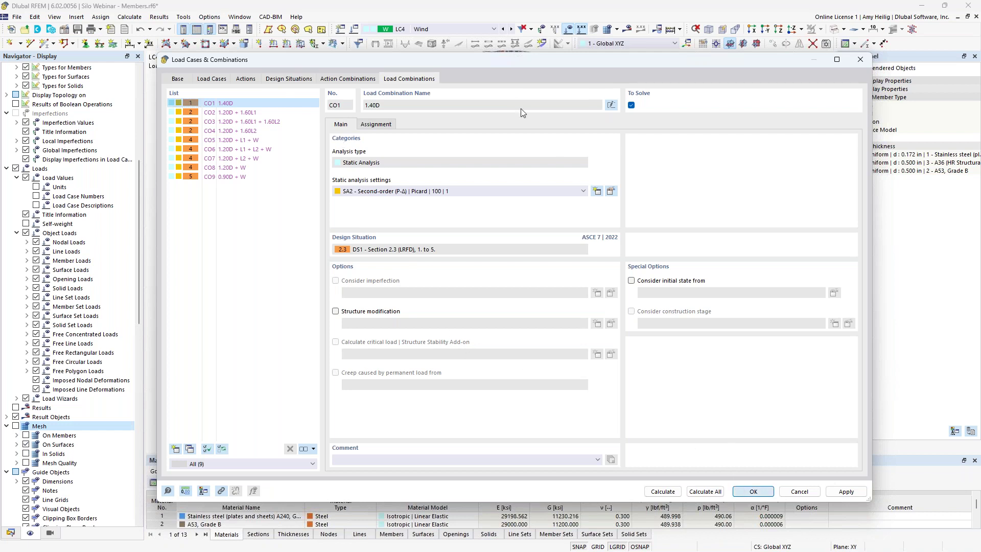
Examine the combined loads on the silo for load combinations CO3 and CO5.
click(481, 29)
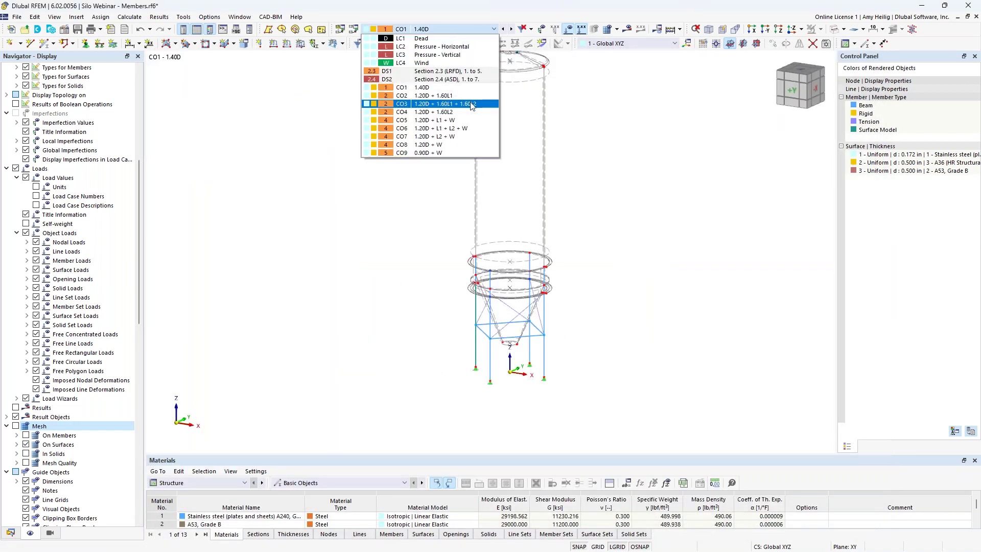
click(434, 104)
scroll(498, 305, up, 2)
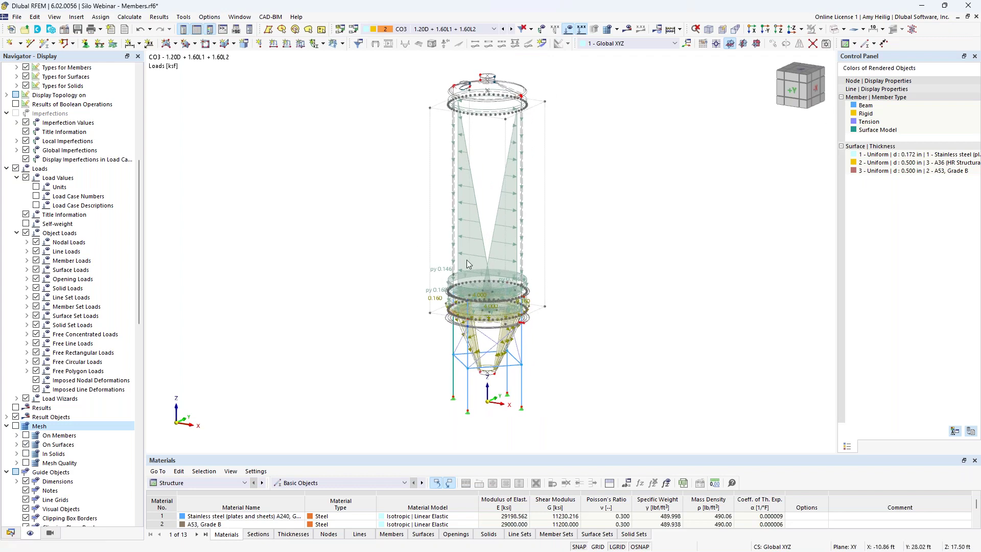
scroll(521, 336, up, 2)
scroll(521, 336, down, 1)
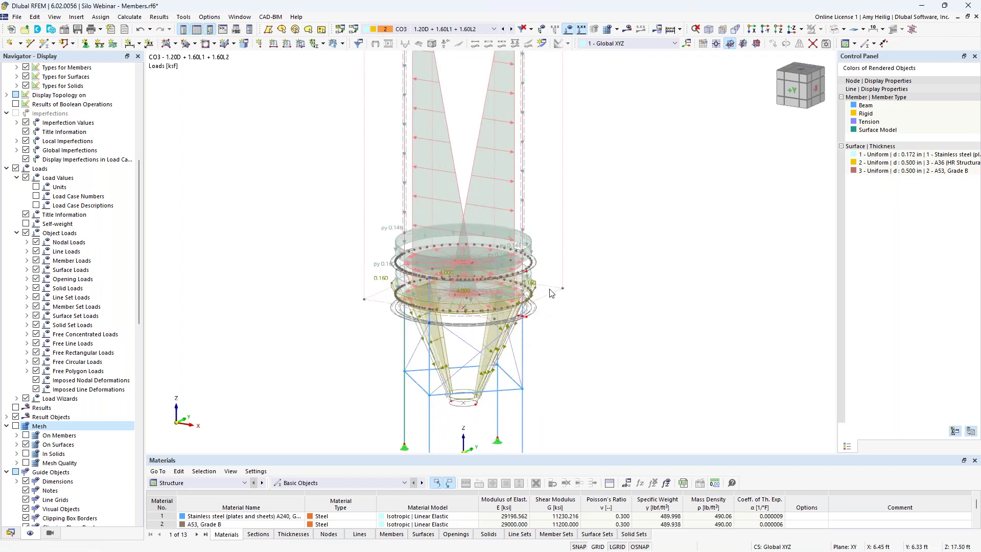
scroll(613, 227, down, 1)
middle_drag(619, 199, 602, 261)
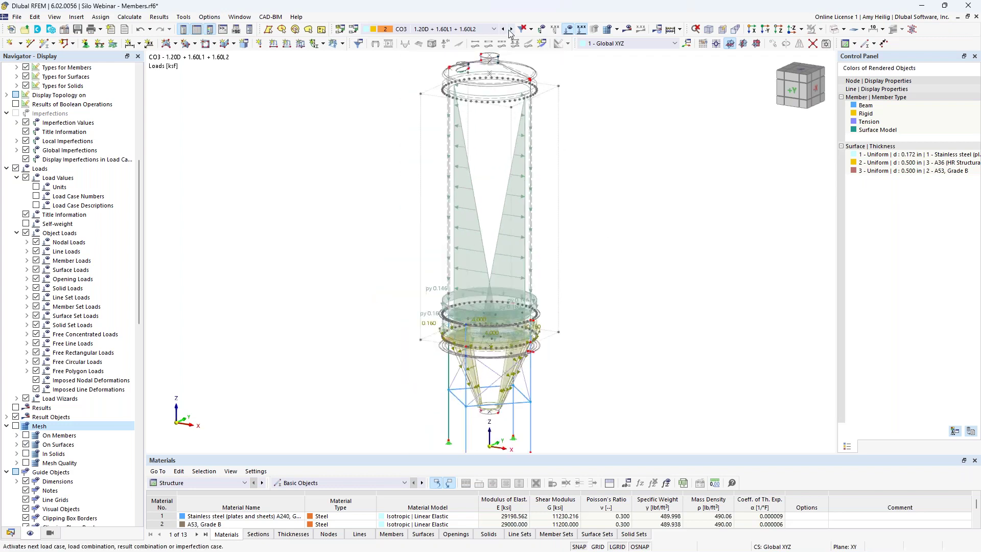
click(512, 29)
click(511, 29)
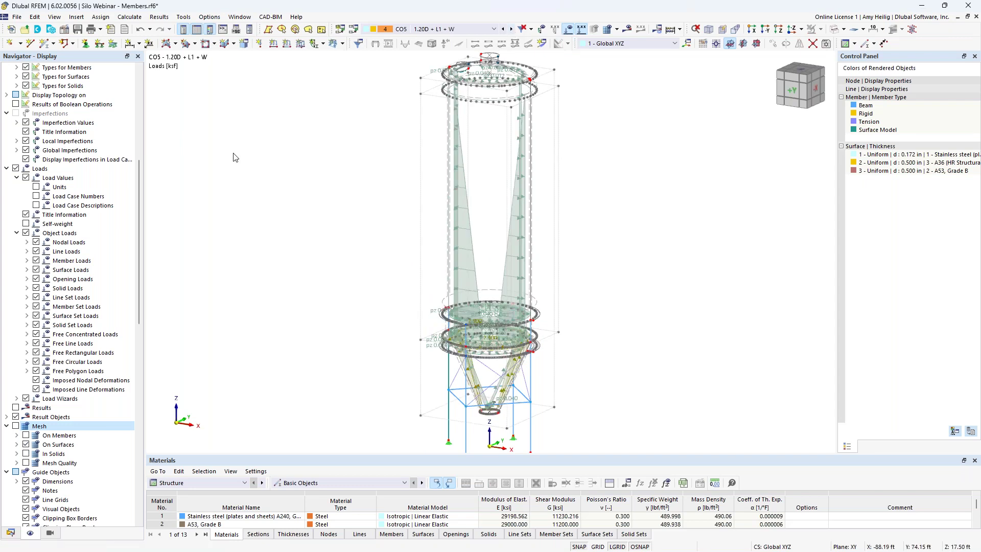
Calculate all load cases and load combinations.
click(129, 18)
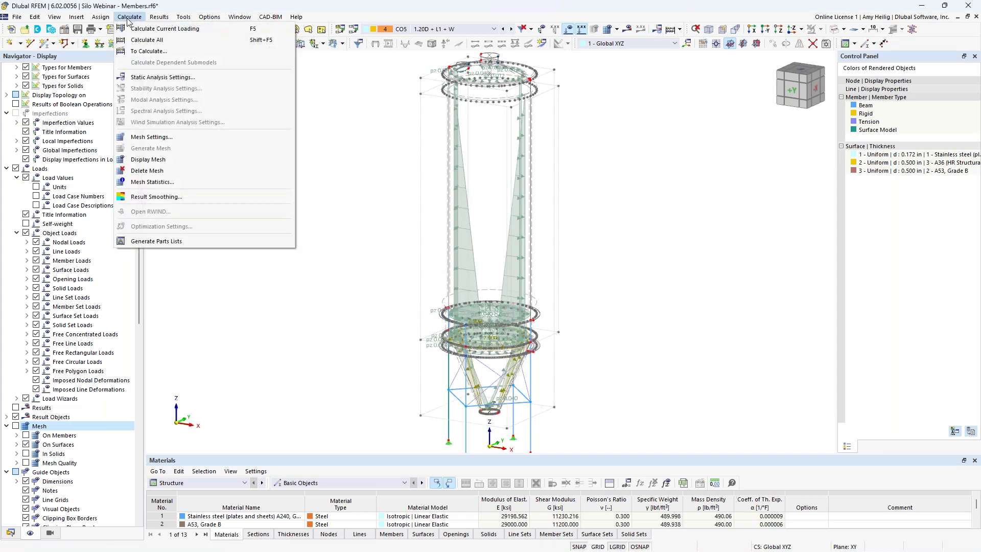
click(147, 39)
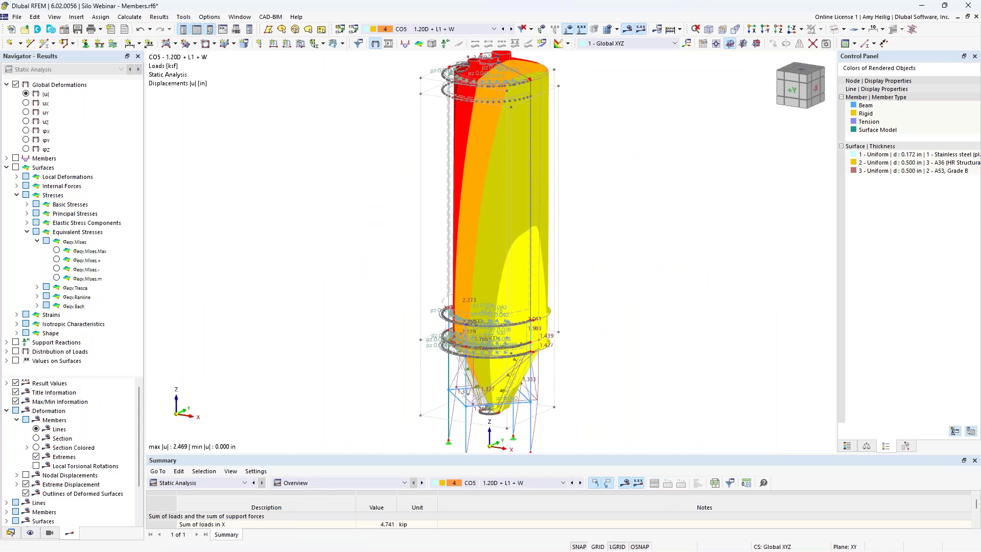
scroll(322, 250, up, 2)
Collapse the Surfaces results and Deformation display settings, and hide the load symbols on the deformed silo.
click(7, 168)
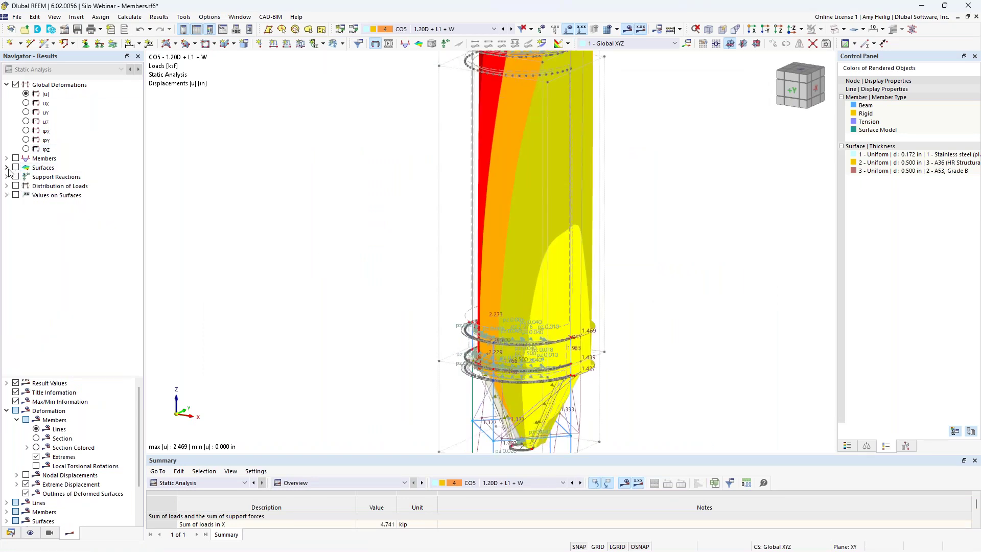
click(6, 412)
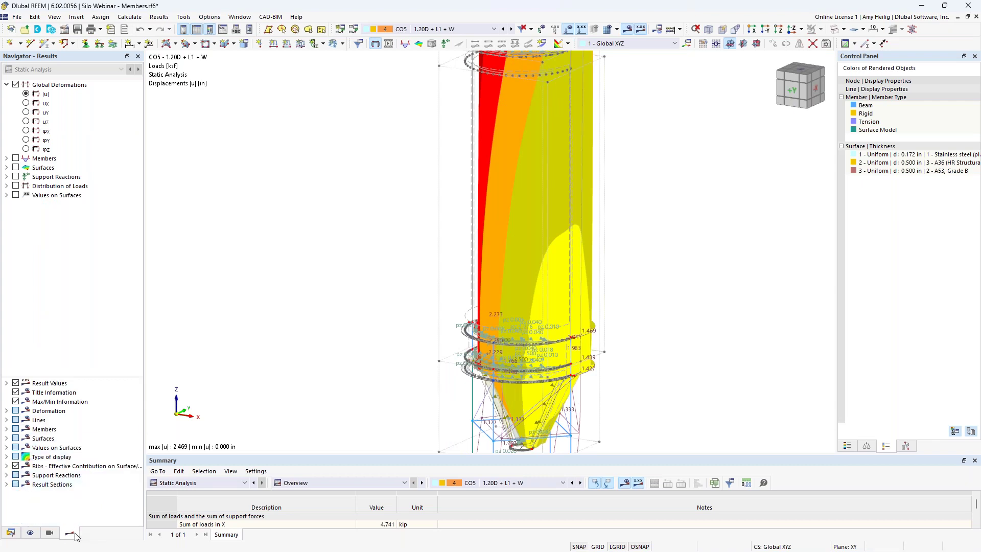
scroll(372, 297, down, 1)
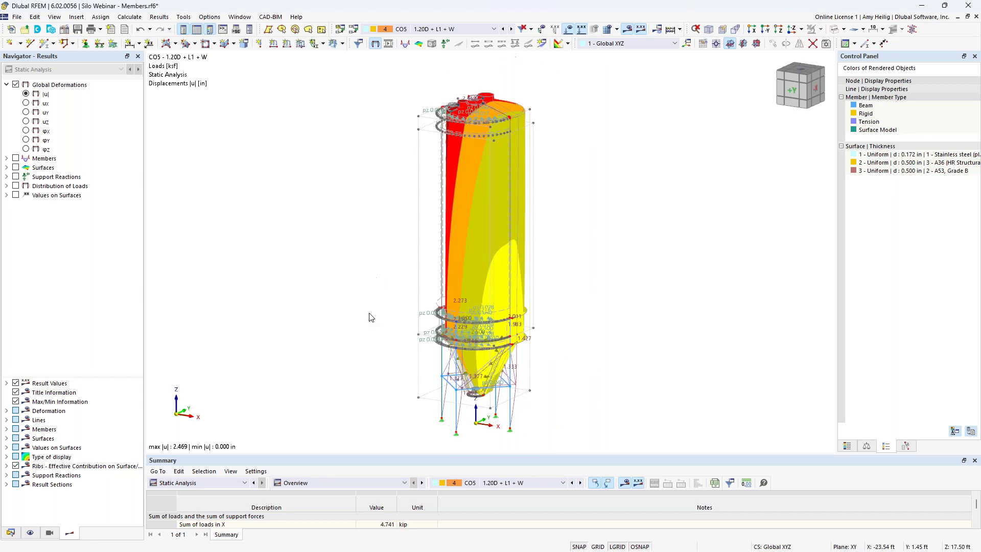
click(568, 29)
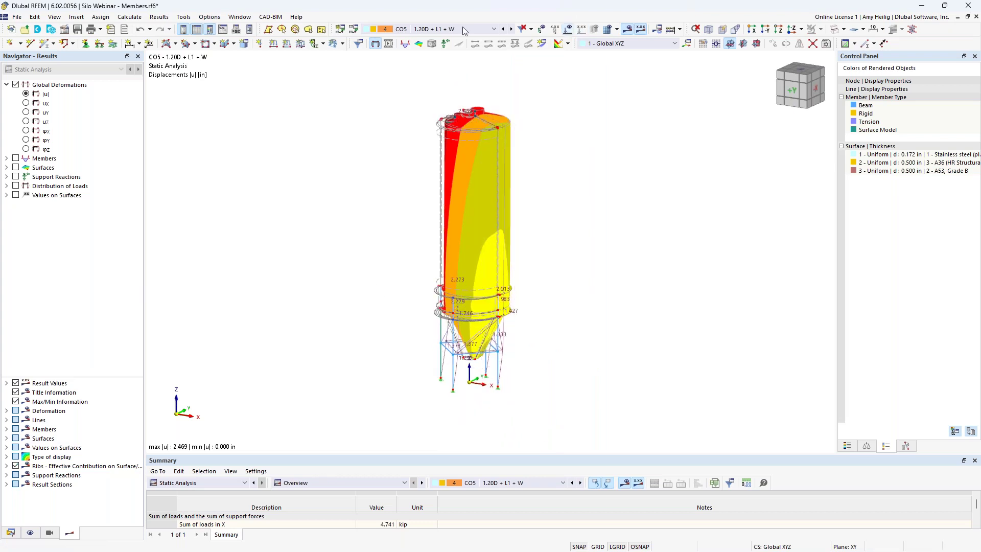
Set the member deformation display to Section Colored so the silo legs show colored deformed sections.
click(437, 31)
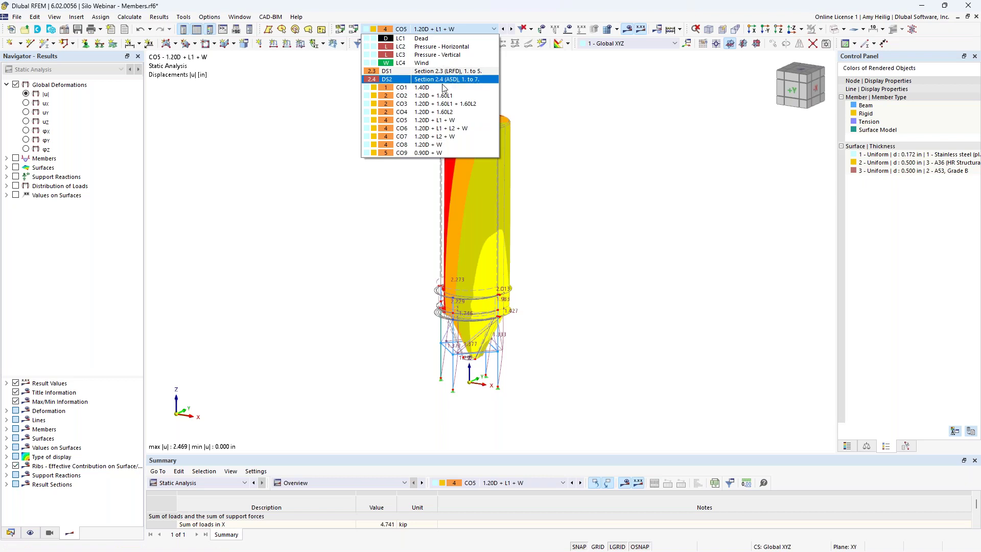
click(295, 192)
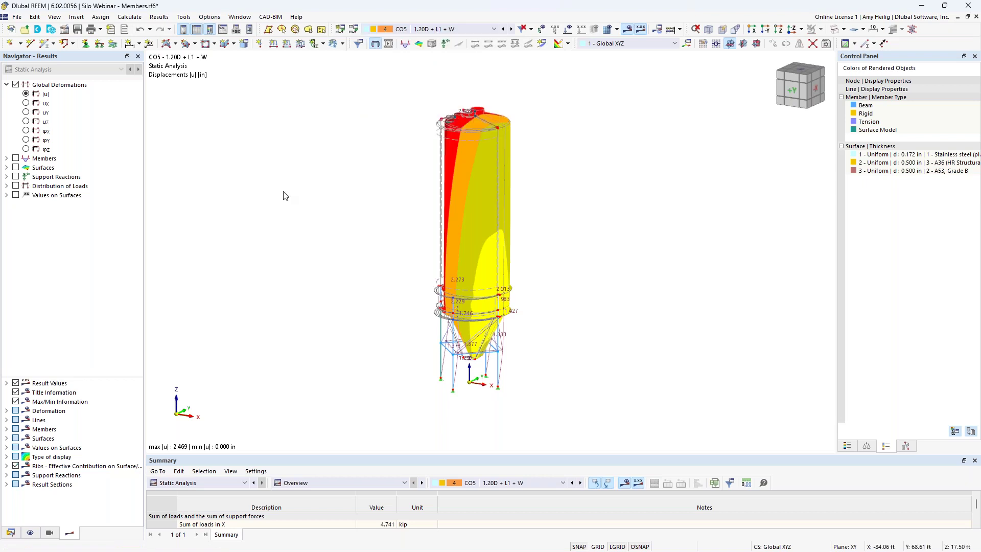
click(7, 412)
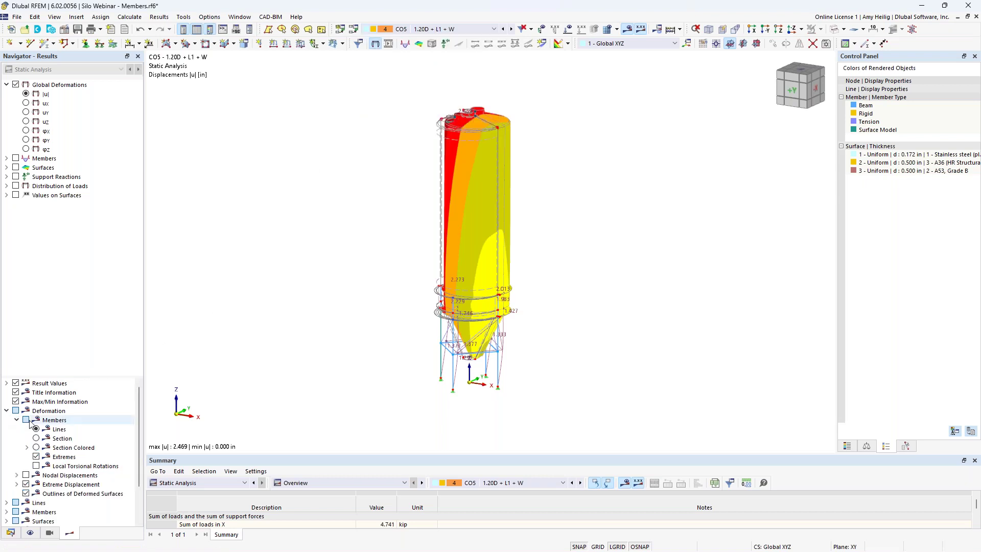
click(36, 448)
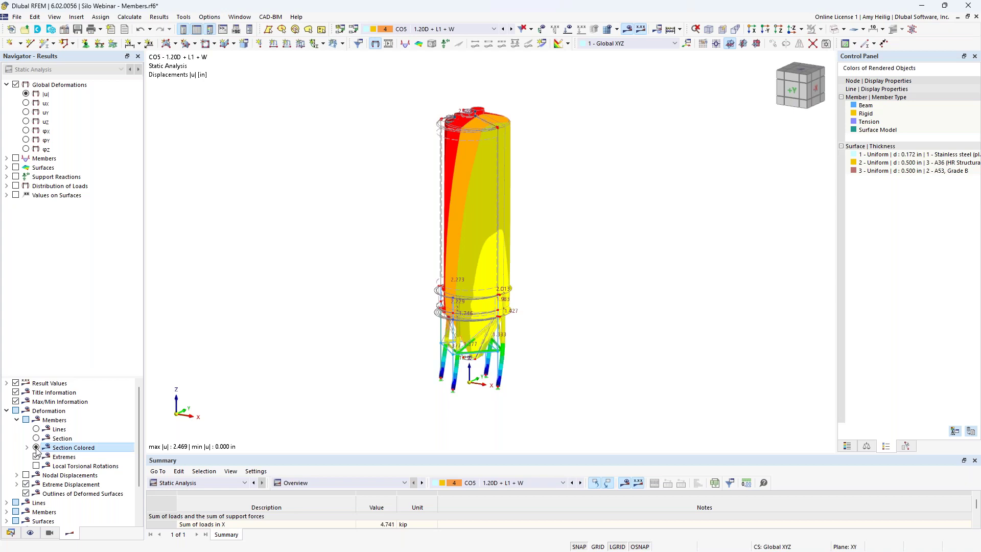
scroll(441, 360, up, 1)
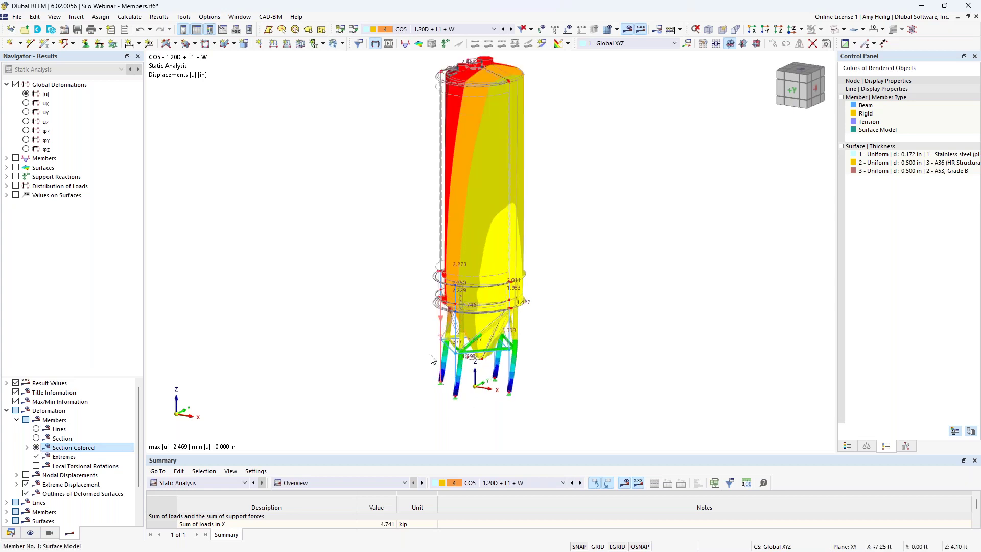
click(7, 411)
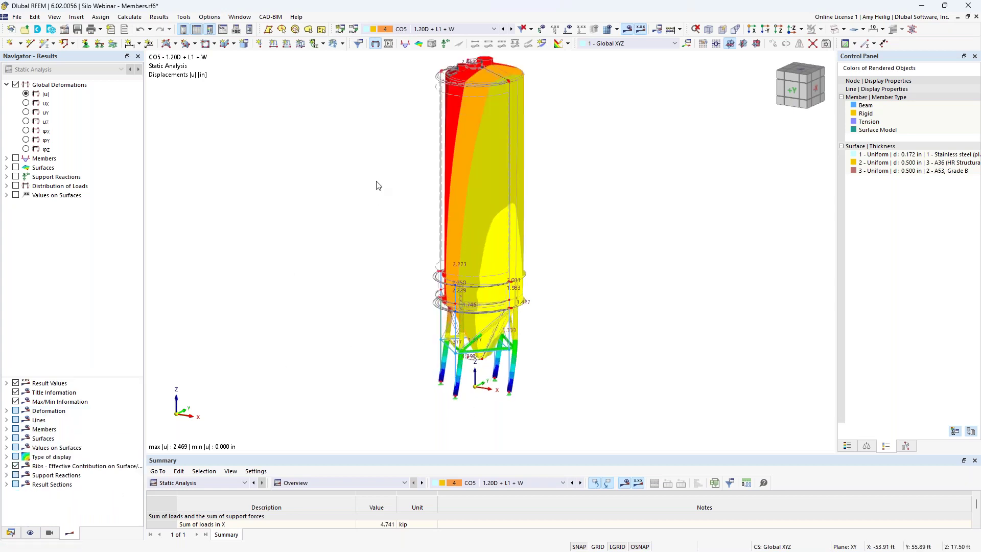
Compare the global deformations of load combinations CO6 to CO9 using the color scale, and return to CO7.
click(511, 29)
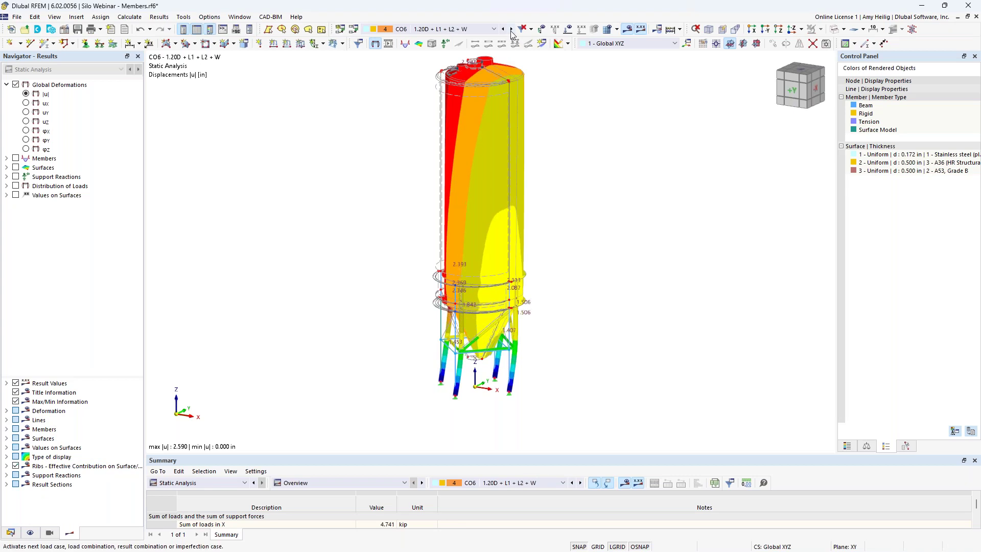
click(511, 30)
click(510, 29)
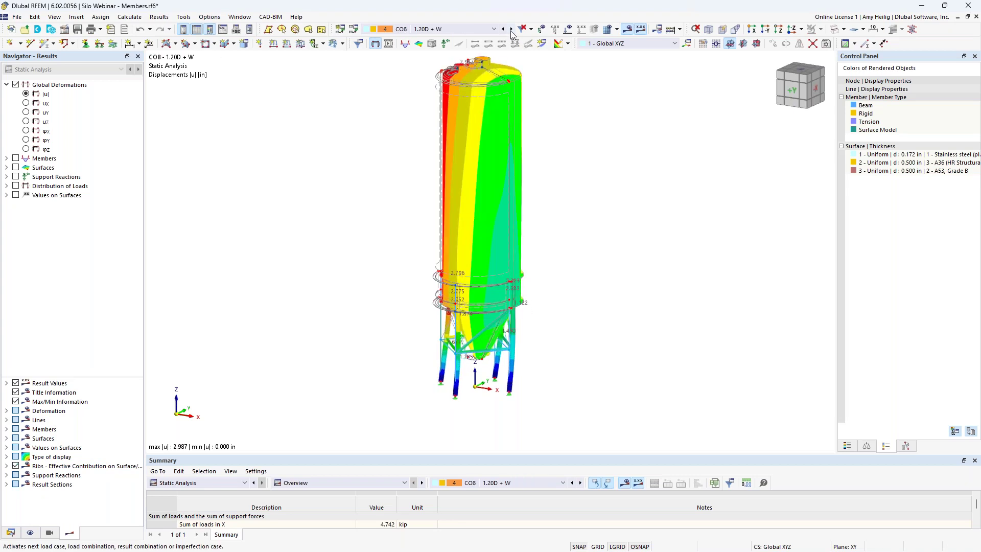
click(846, 447)
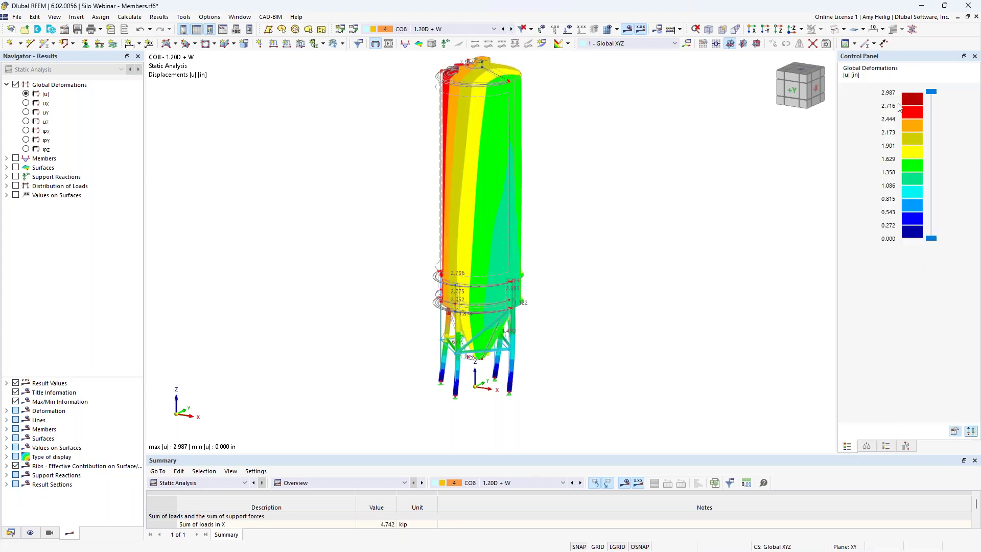
click(511, 30)
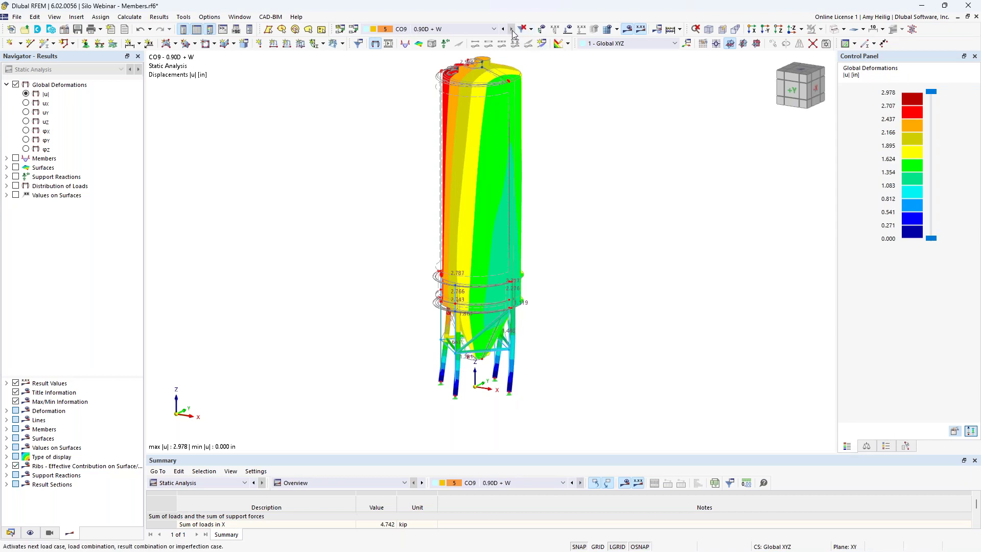
click(504, 29)
click(504, 29)
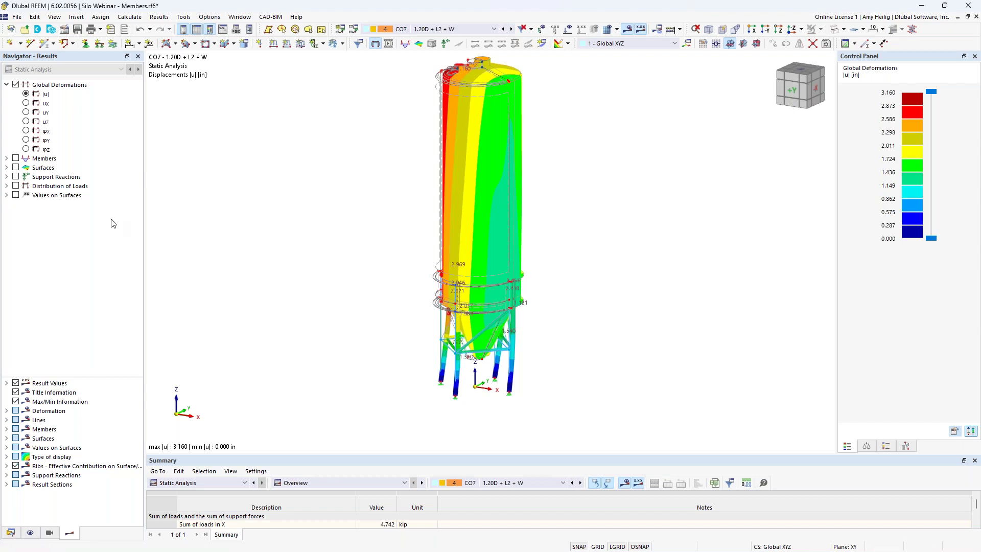
Turn on the Distribution of Loads results and switch to load case LC4 Wind.
click(6, 186)
click(16, 185)
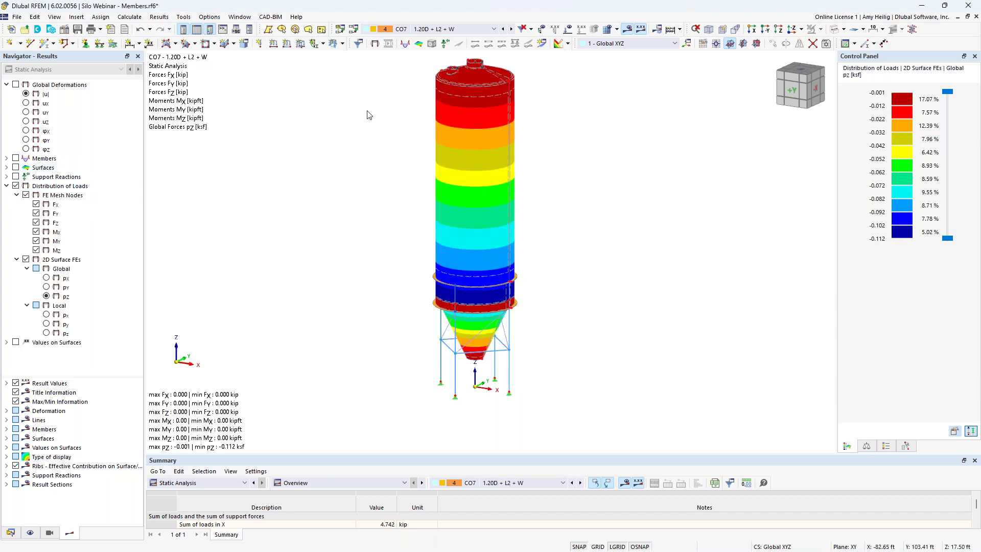
click(432, 29)
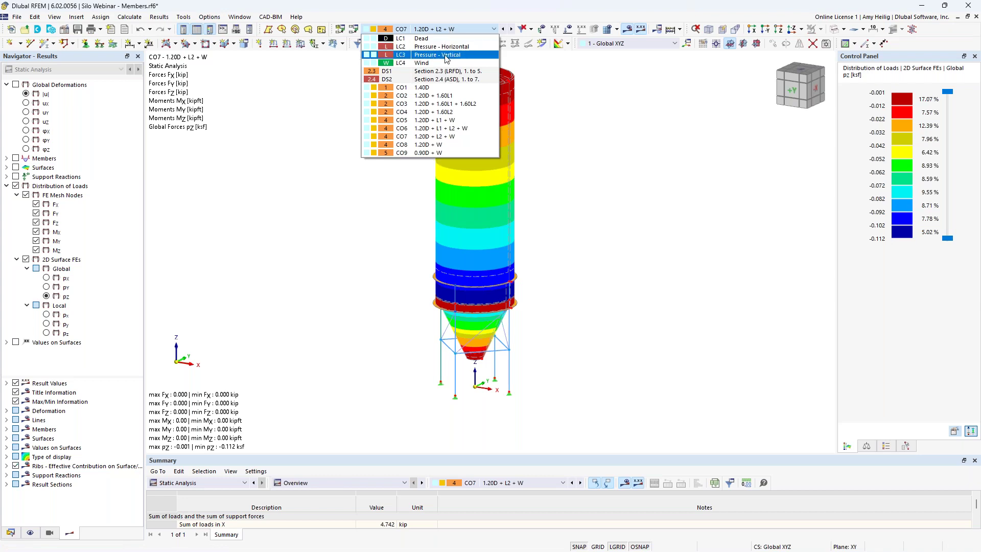
click(445, 62)
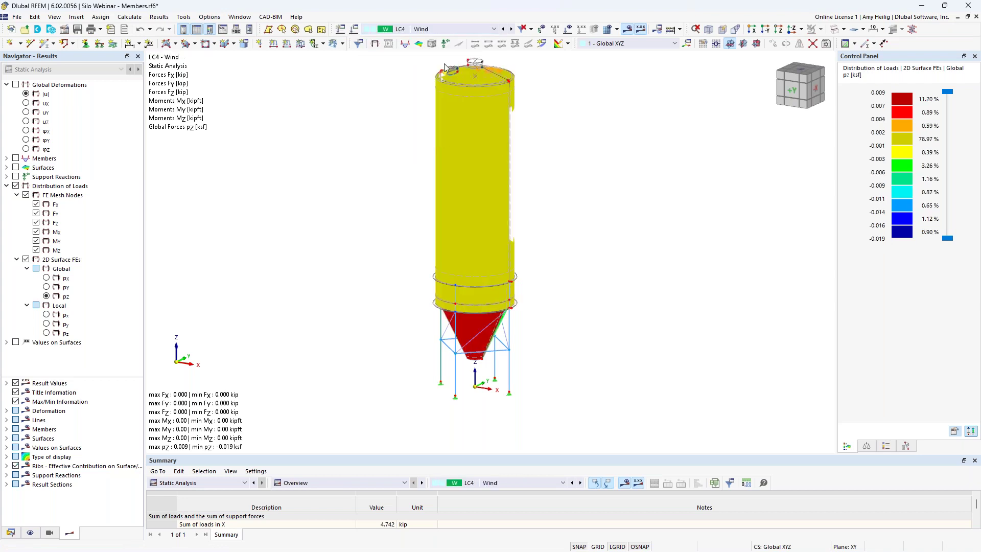
Display the global pX surface load distribution for the wind case and examine how it varies around the silo perimeter.
ctrl+middle_drag(549, 260, 628, 283)
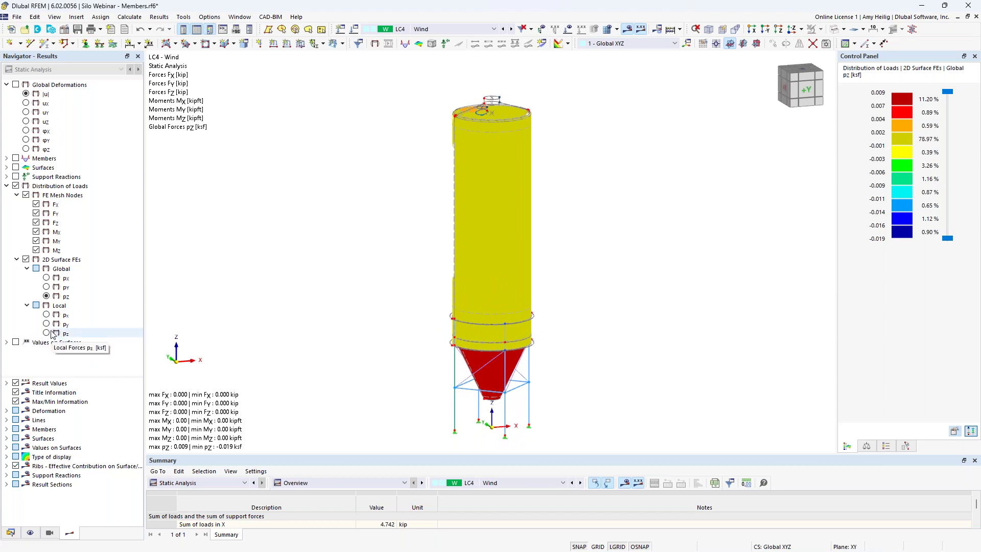
click(46, 279)
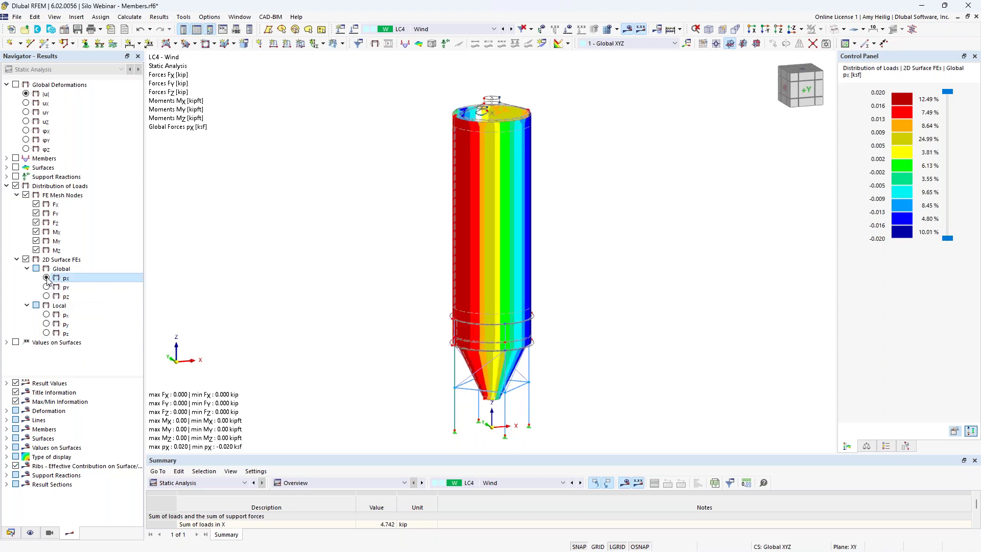
middle_drag(434, 309, 432, 292)
scroll(441, 289, up, 2)
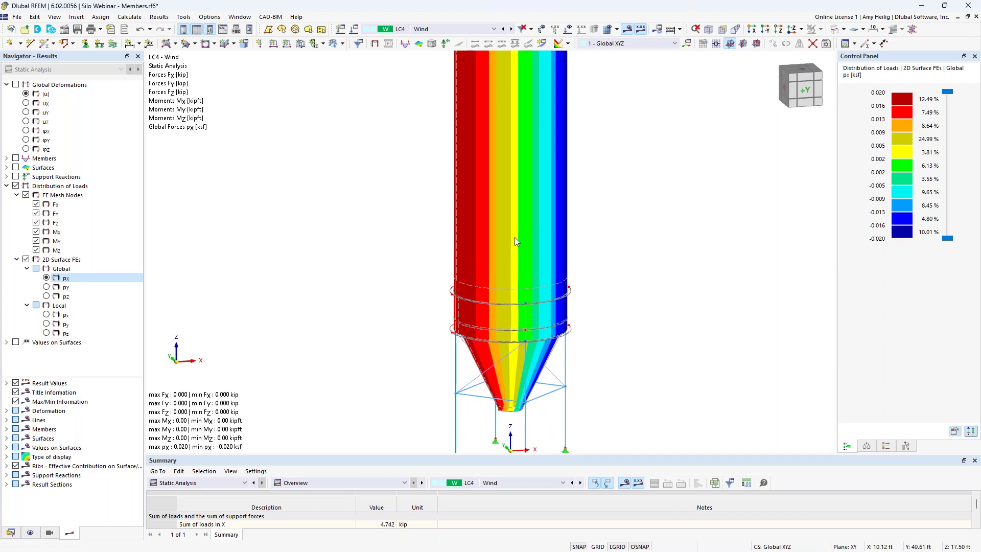
middle_drag(610, 239, 617, 273)
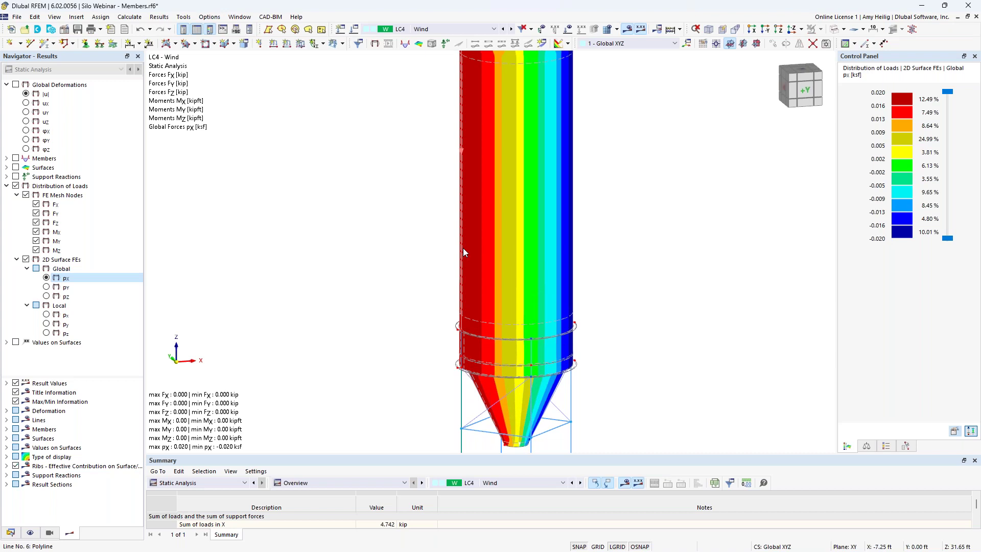
ctrl+middle_drag(606, 274, 571, 266)
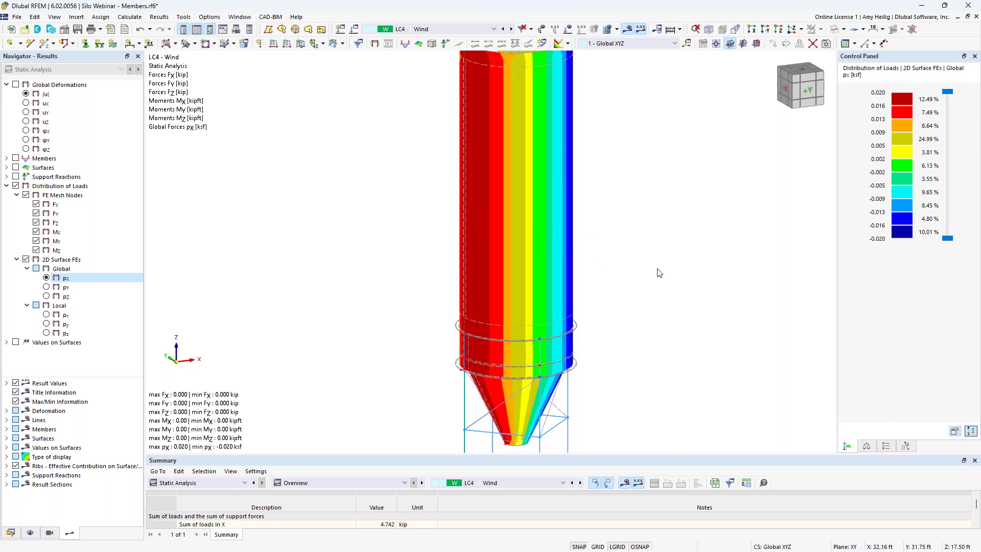
key(F6)
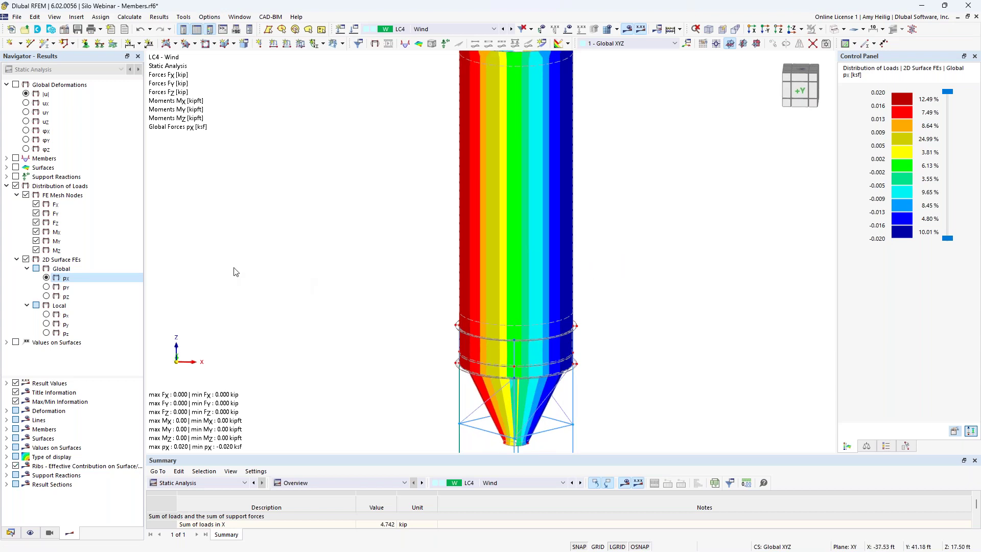
Display the local pz load distribution for LC2 Pressure - Horizontal, with the FE mesh node loads hidden, and inspect it along the silo height.
click(466, 31)
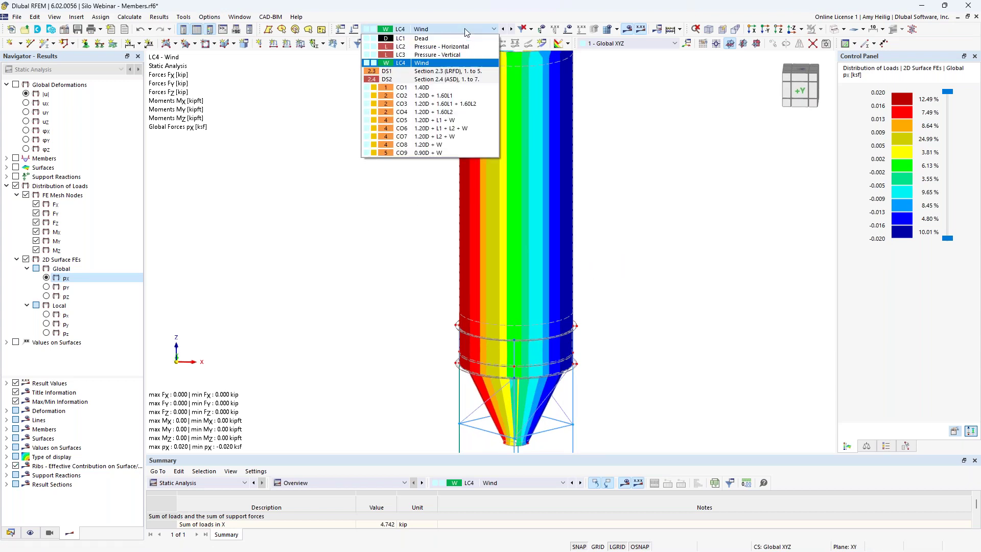
click(439, 47)
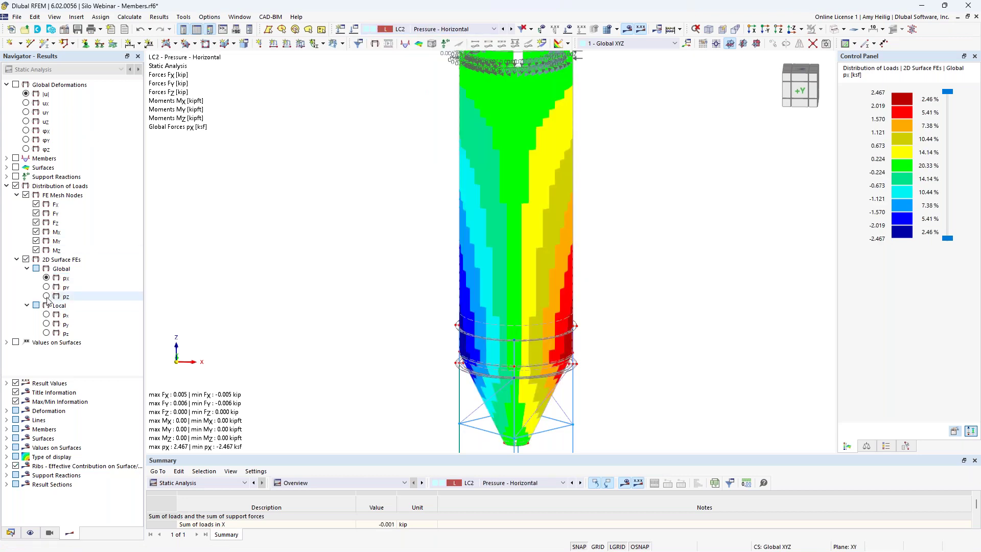
click(46, 333)
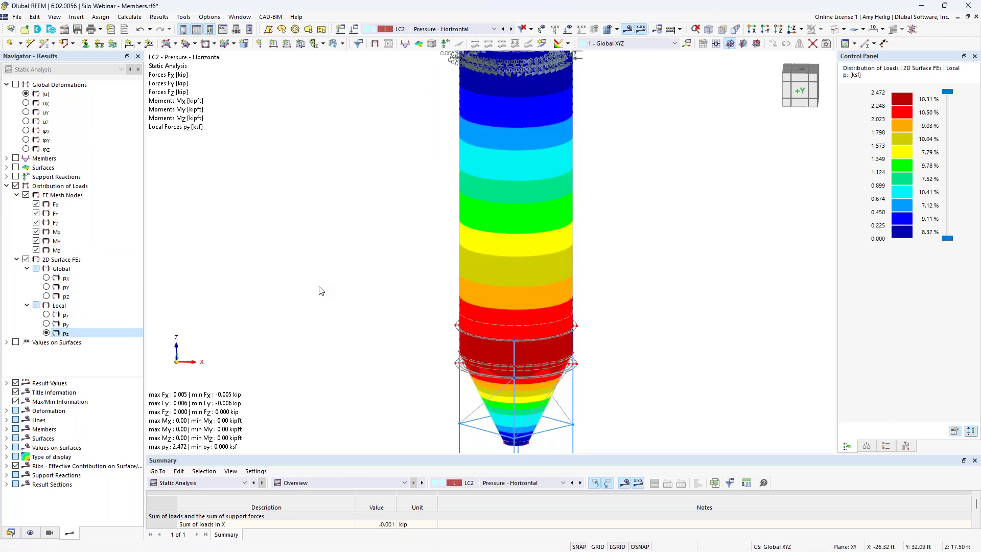
scroll(384, 297, down, 1)
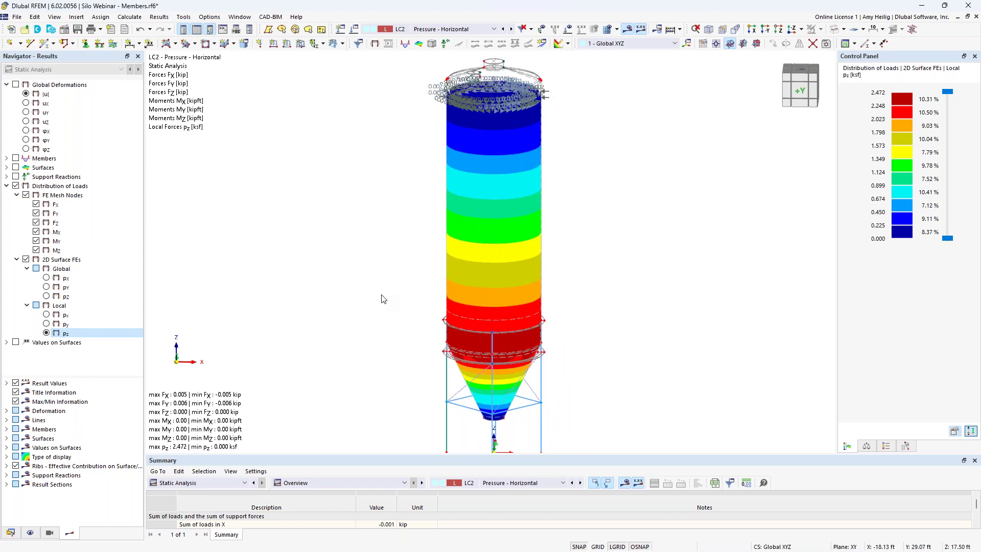
click(26, 195)
middle_drag(550, 332, 549, 334)
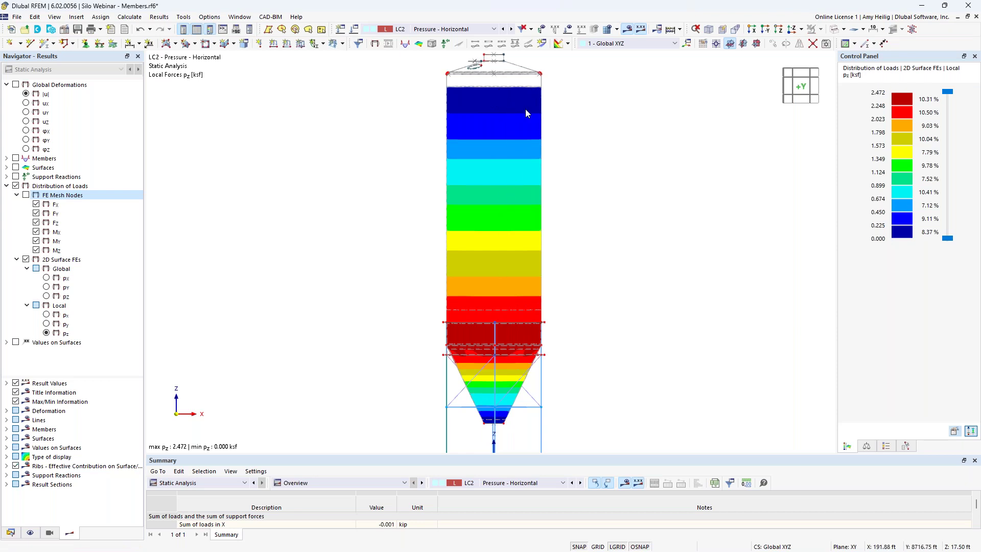
ctrl+middle_drag(581, 152, 598, 179)
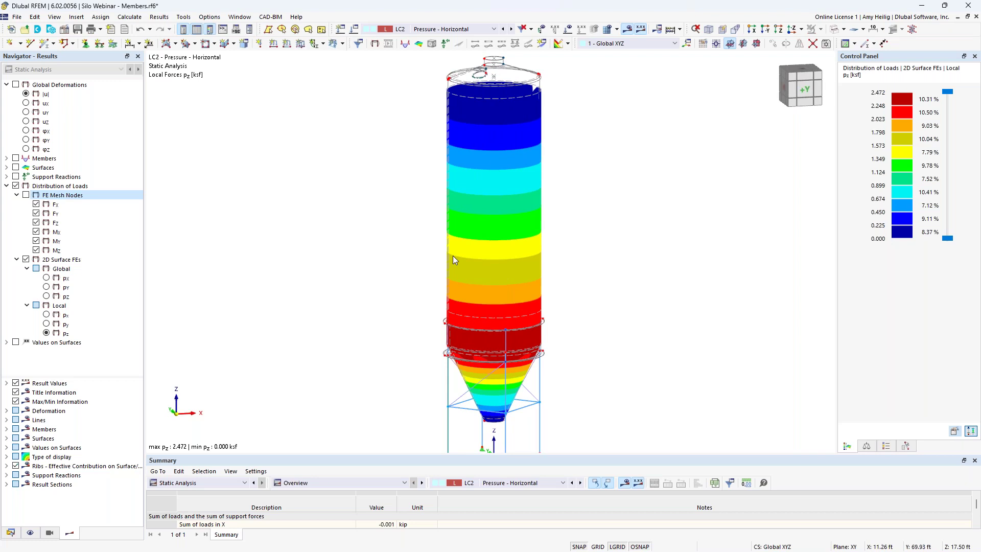
Replace the load distribution with the member results and view the axial forces N in the silo's support legs.
click(6, 186)
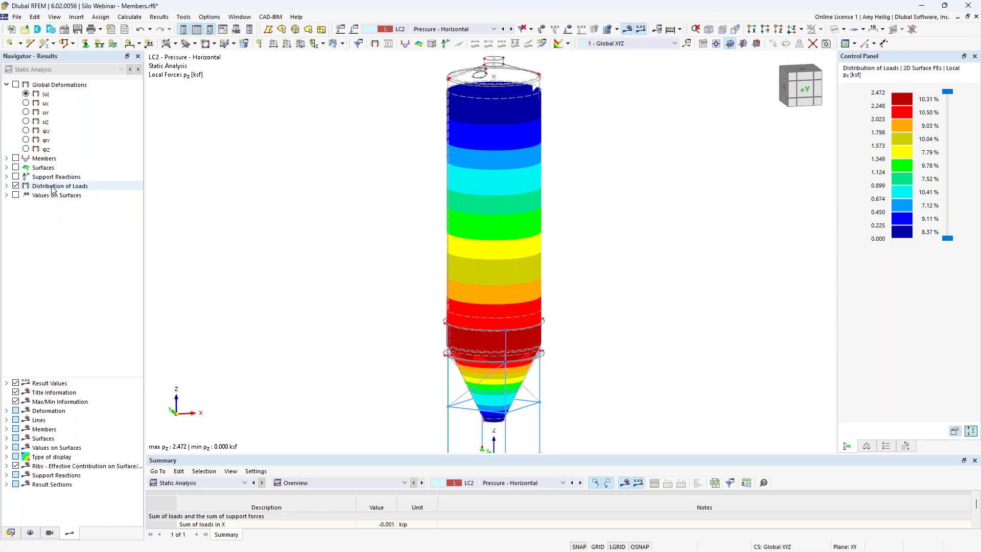
click(6, 159)
click(15, 158)
middle_drag(368, 353, 379, 242)
click(16, 278)
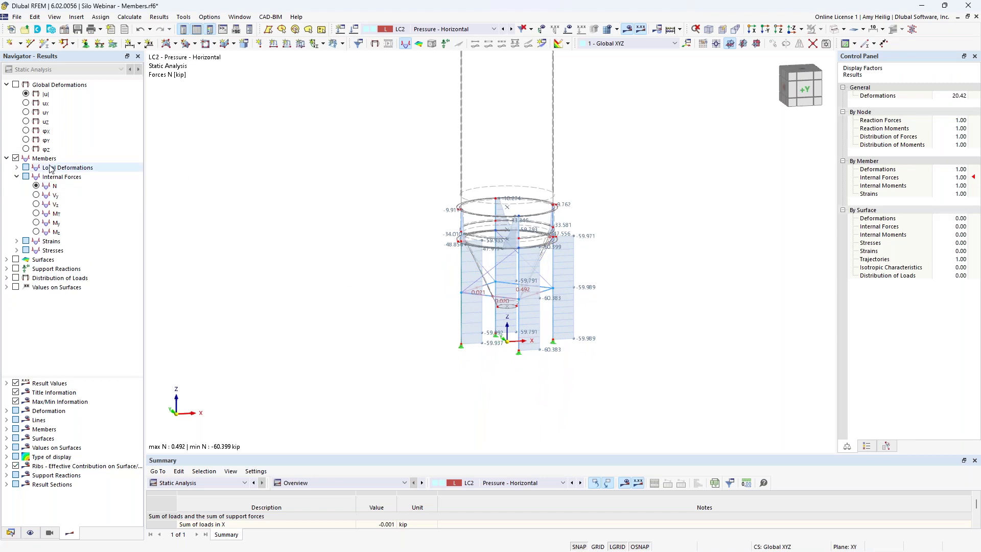
scroll(521, 327, up, 4)
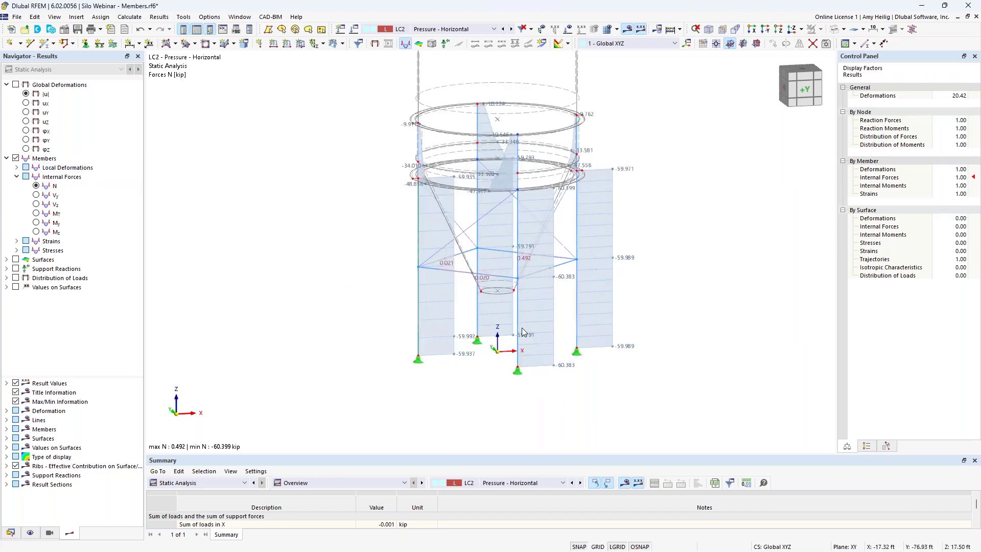
Review the member shear forces Vz and the bending moments My and Mz for LC2 Pressure - Horizontal.
click(35, 205)
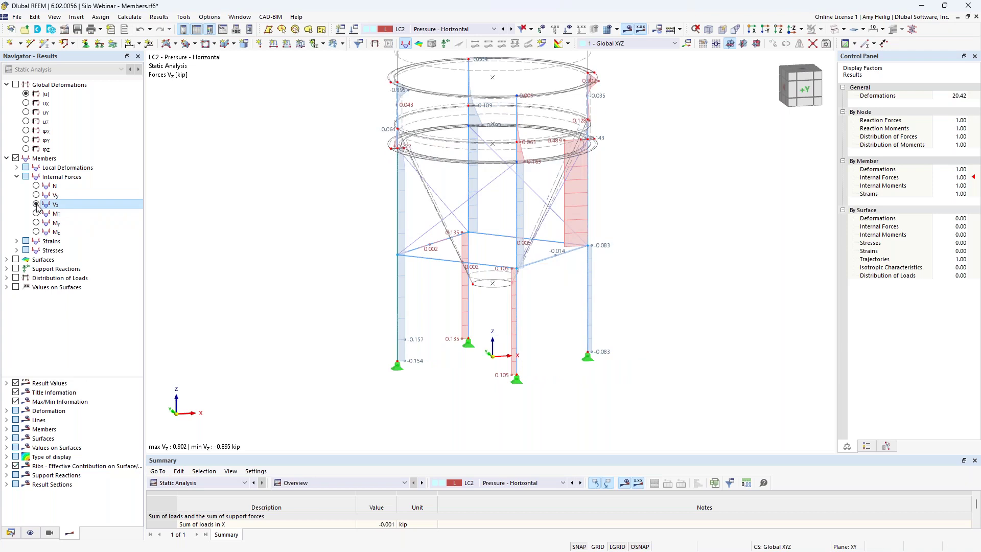
click(36, 223)
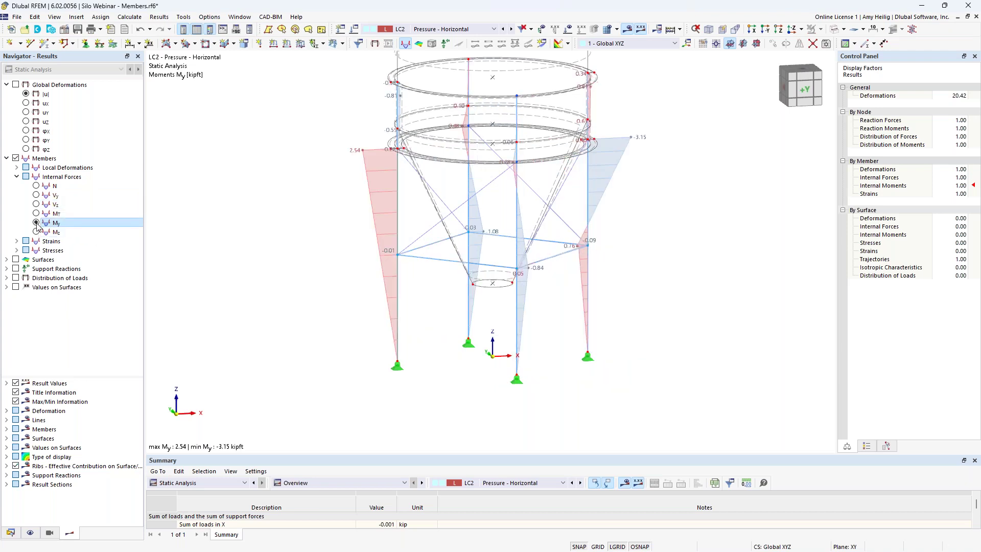
click(35, 232)
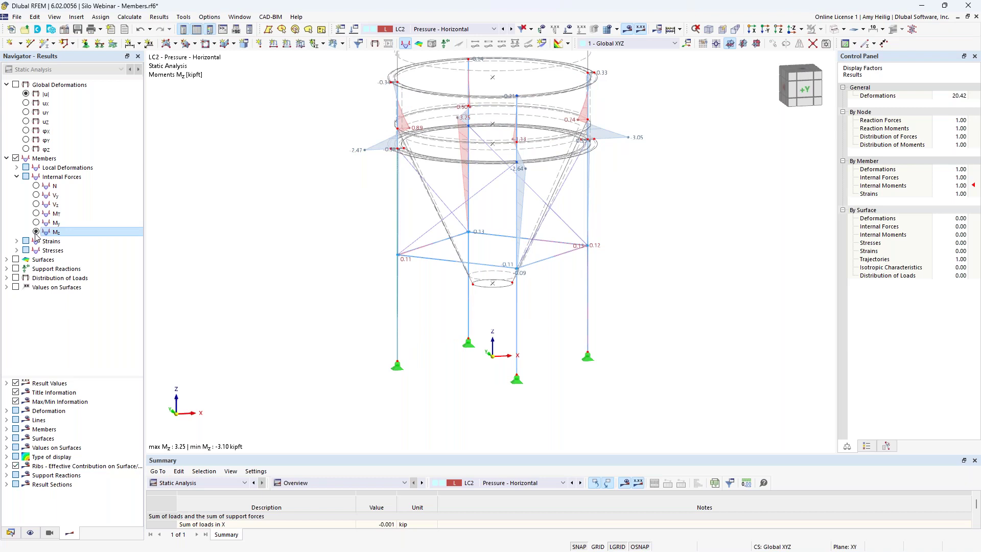
Show the member axial forces N for load combination CO3 and enlarge the Summary results table.
click(477, 33)
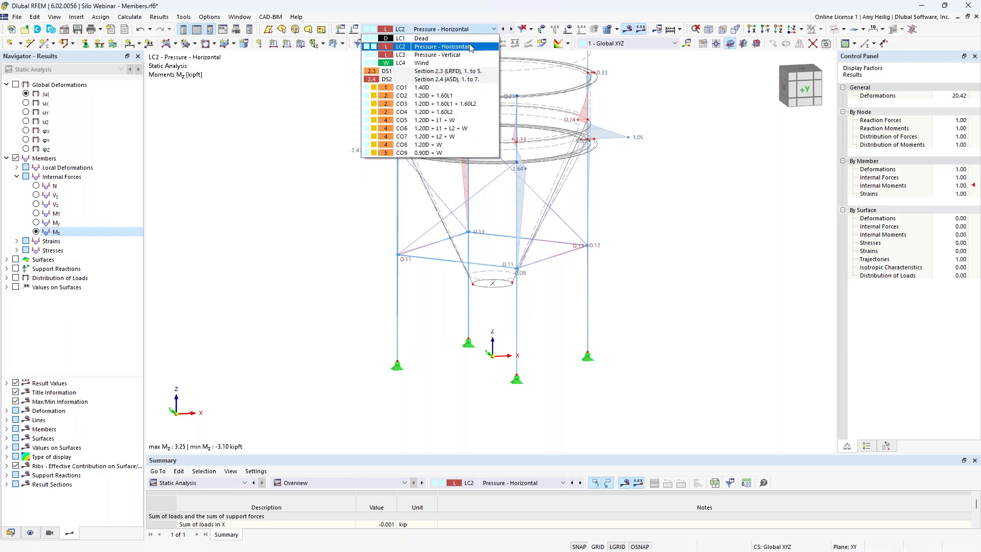
click(461, 105)
click(44, 186)
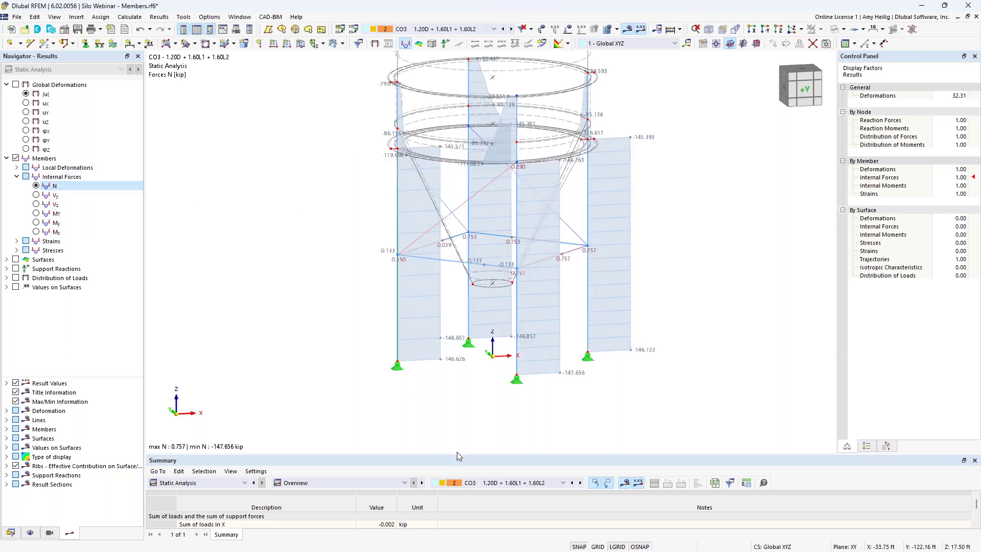
drag(460, 454, 463, 359)
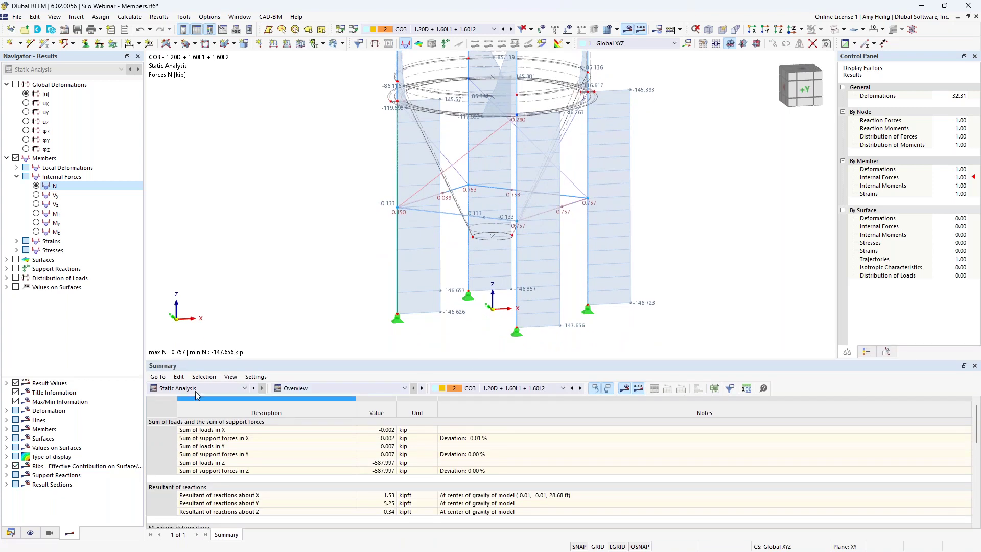
Show the internal forces table by member for CO3 and reduce the table's height.
click(290, 389)
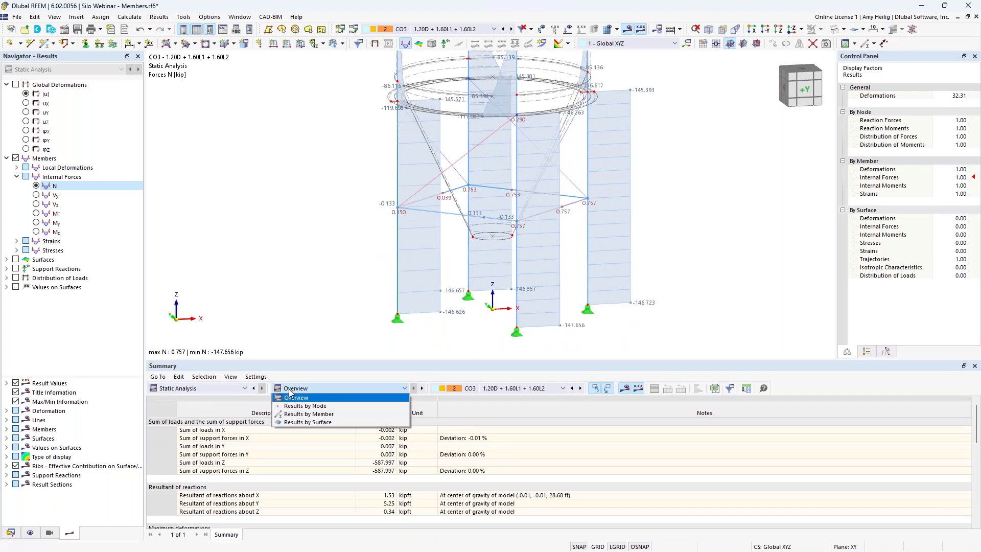
click(301, 414)
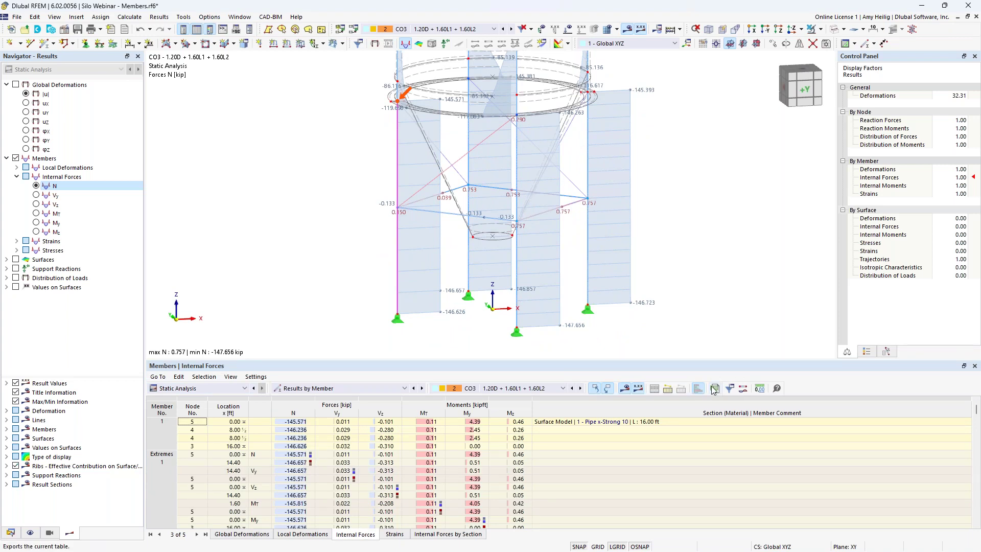
drag(664, 361, 664, 428)
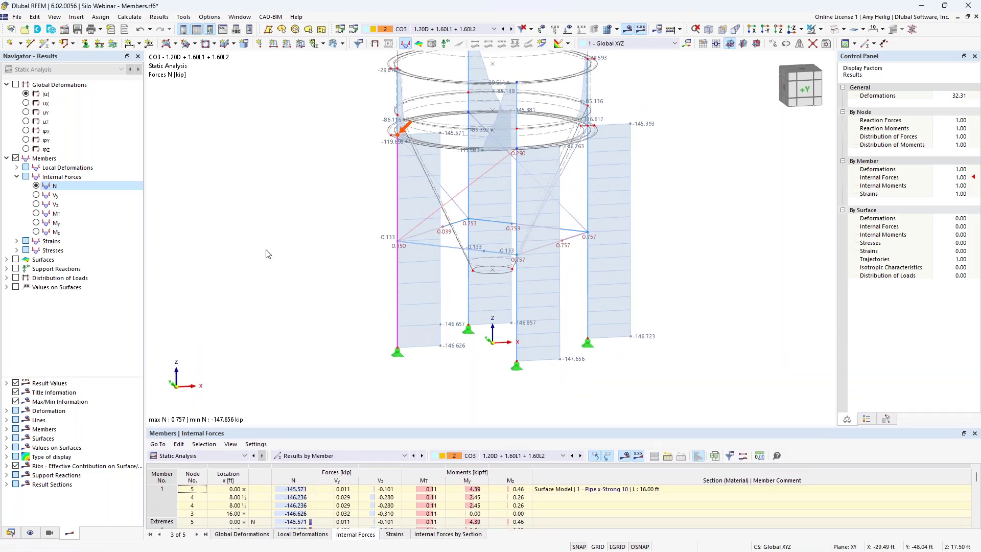
Replace the member results with the maximum von Mises equivalent stresses on the silo surfaces and show their colour scale.
click(7, 159)
click(16, 159)
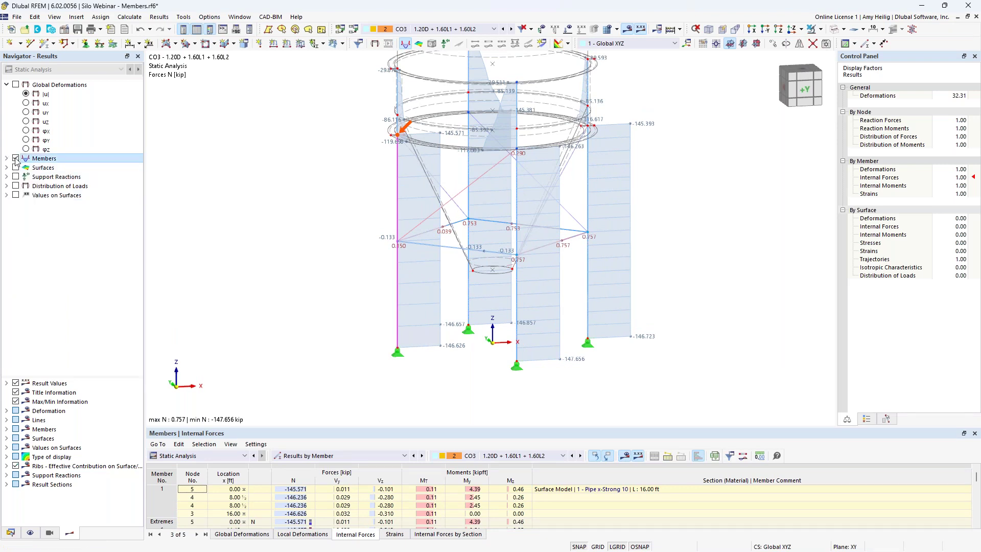
click(7, 167)
click(16, 167)
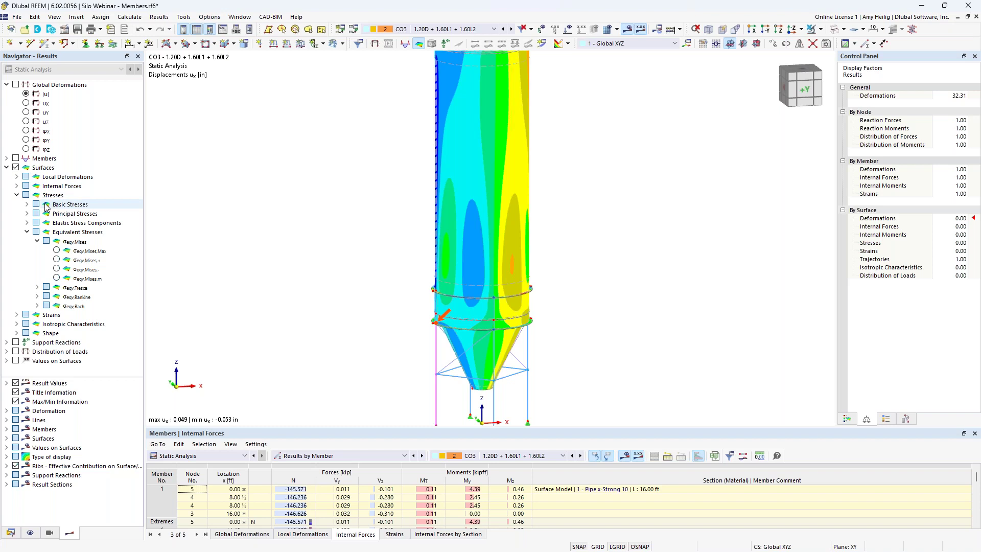
click(57, 250)
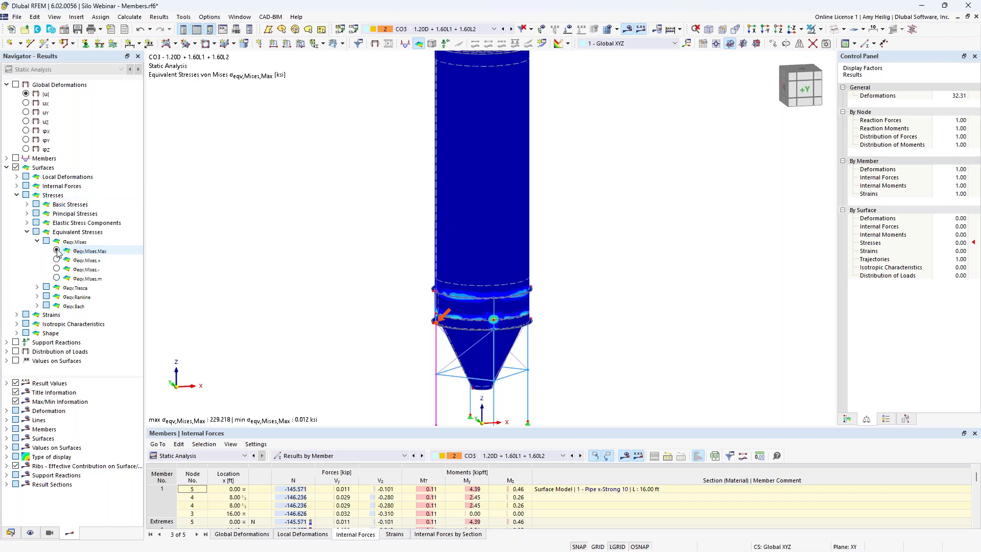
middle_drag(335, 268, 365, 241)
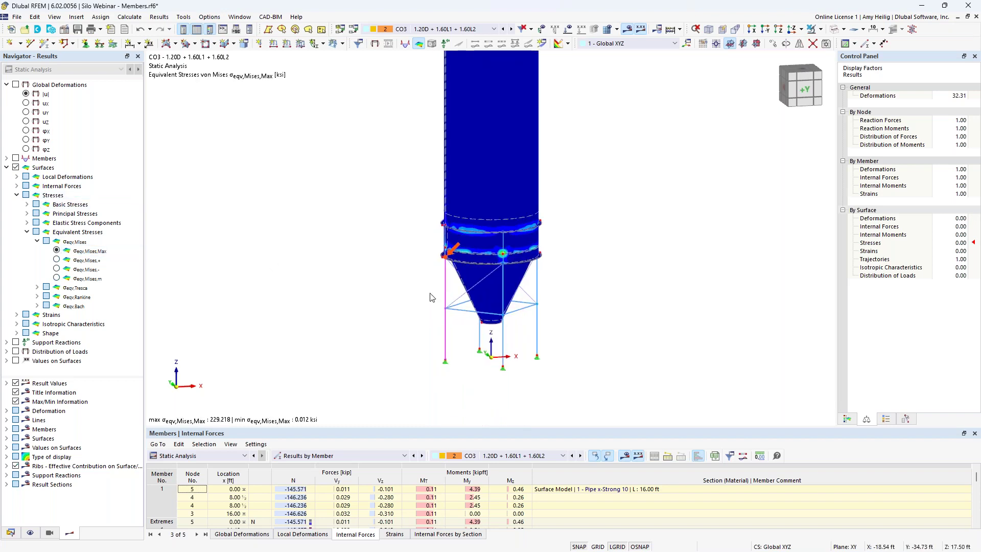
click(847, 419)
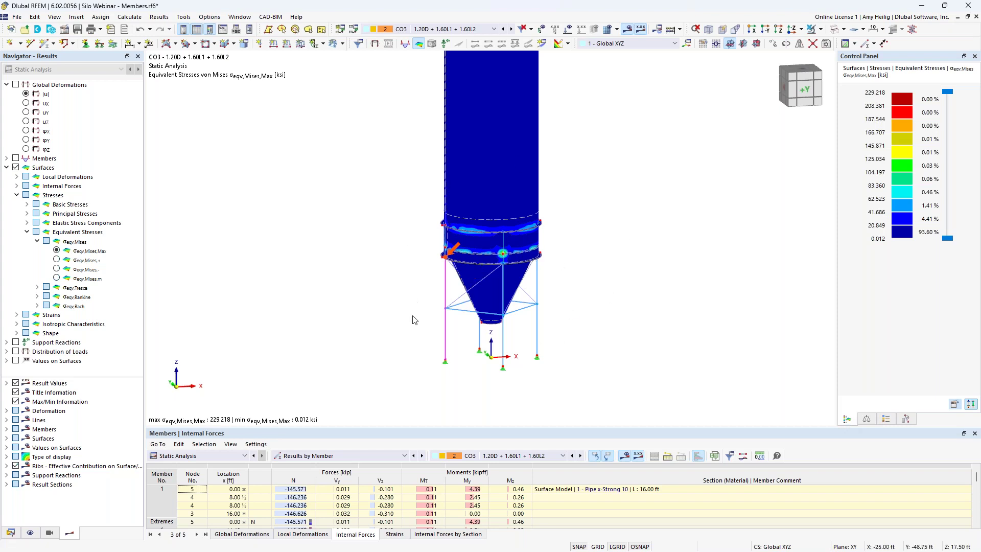
scroll(443, 299, up, 3)
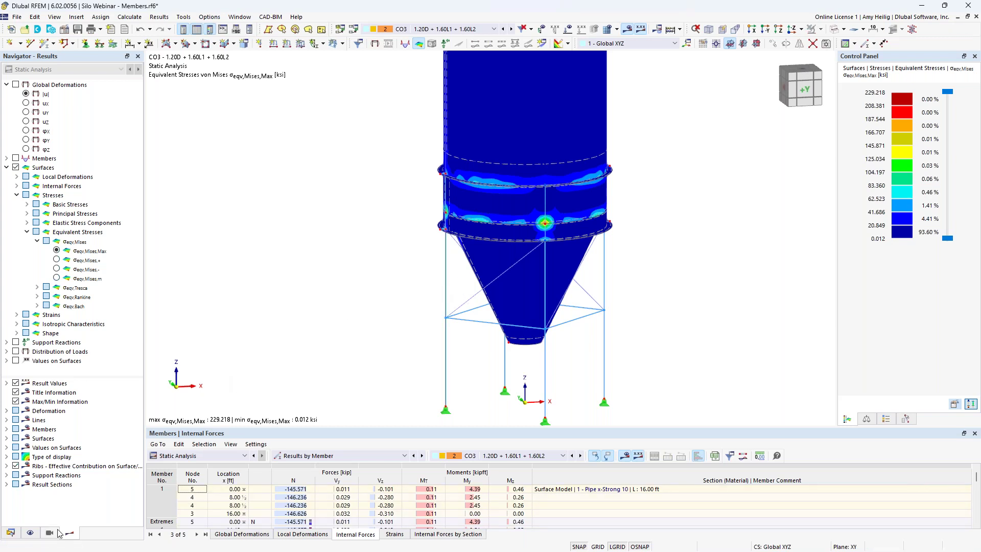
Show the surface model of the members and isolate the selected support leg to examine its von Mises stresses near the top.
click(30, 532)
scroll(51, 202, up, 9)
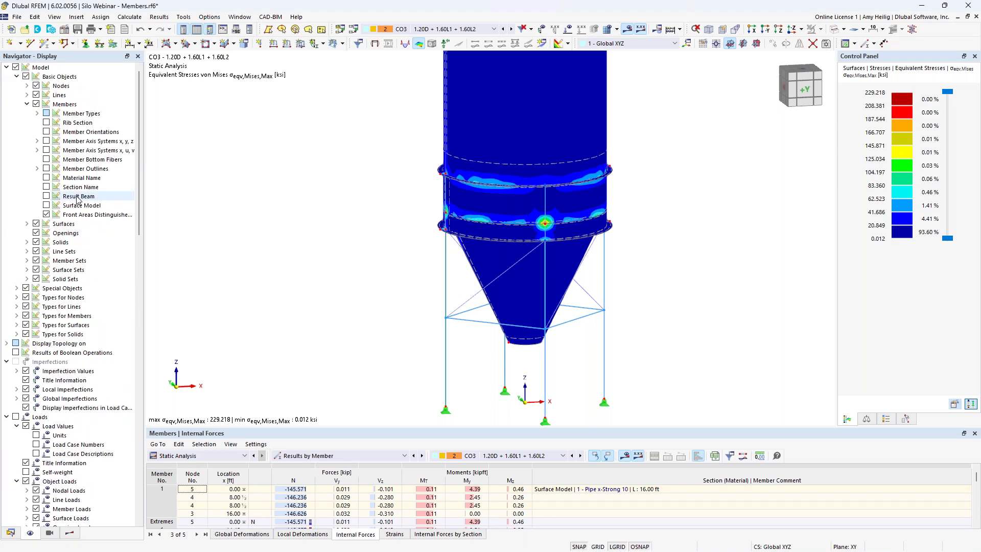
click(46, 205)
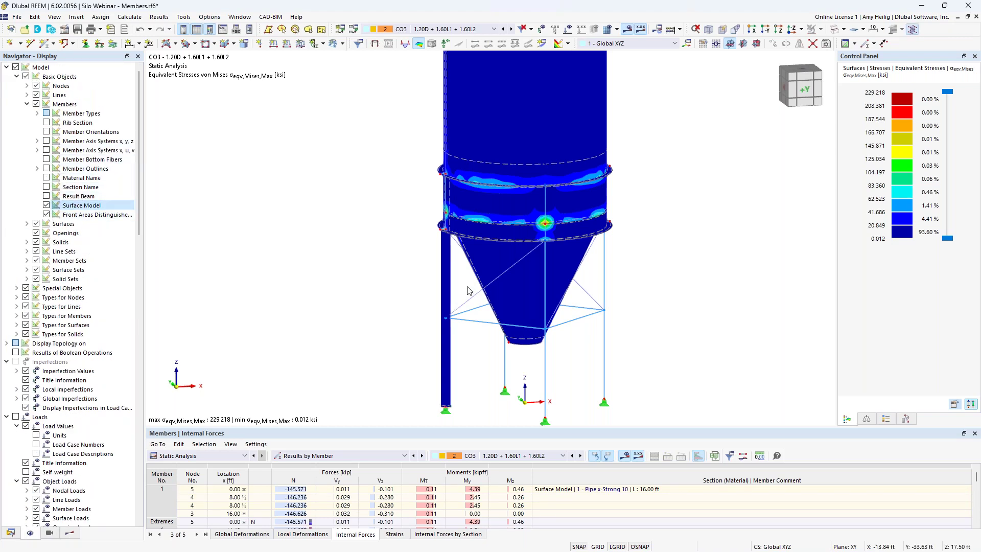
click(821, 29)
click(848, 32)
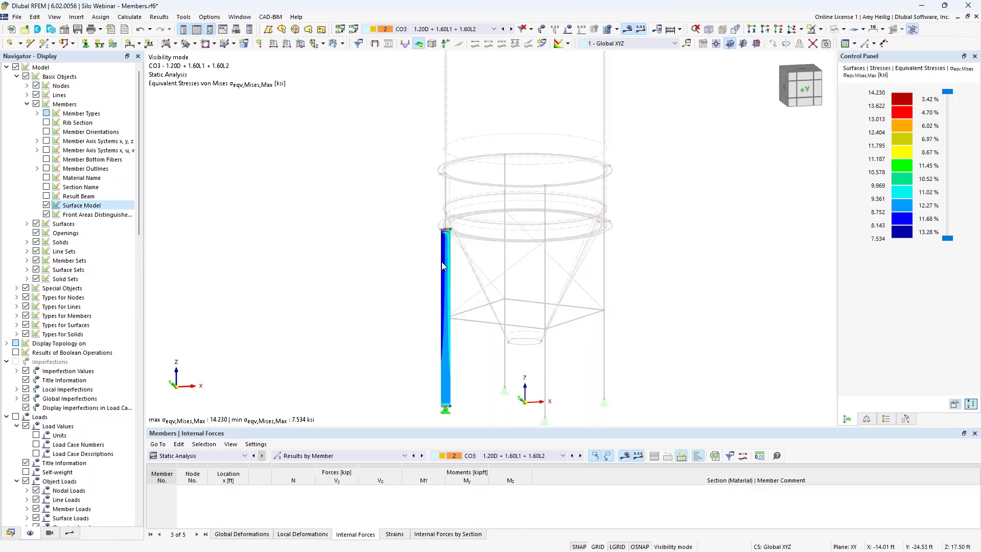
scroll(446, 250, up, 5)
scroll(456, 226, up, 5)
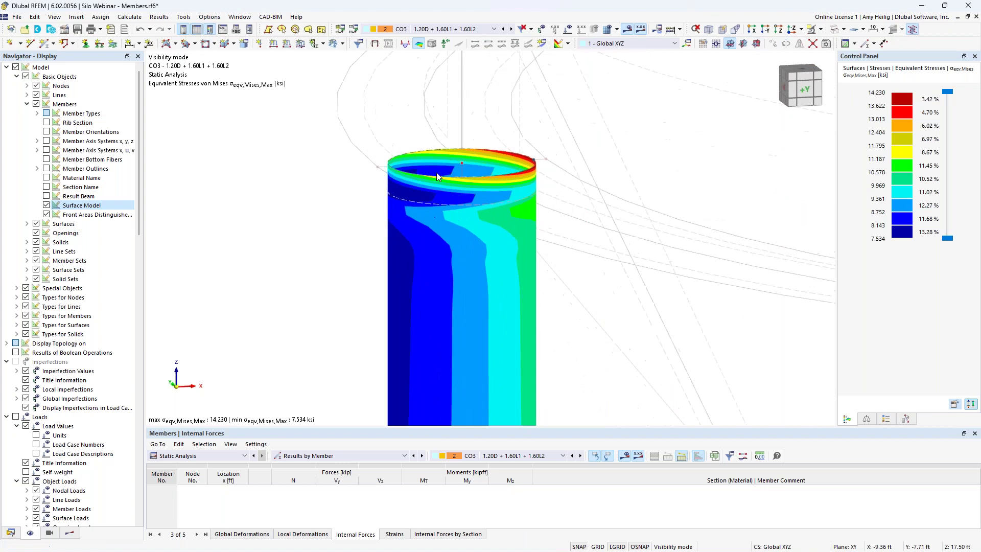
scroll(479, 252, down, 2)
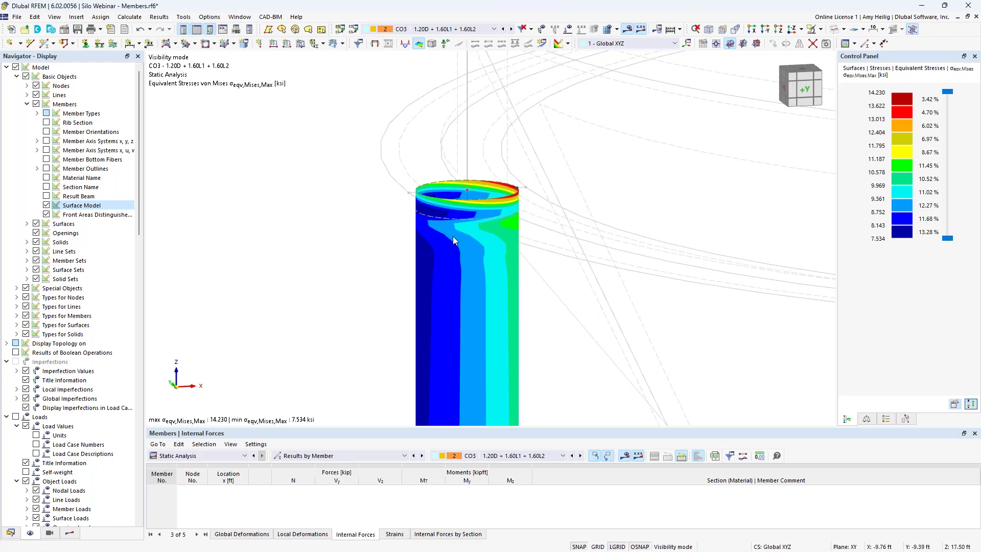
scroll(453, 237, down, 1)
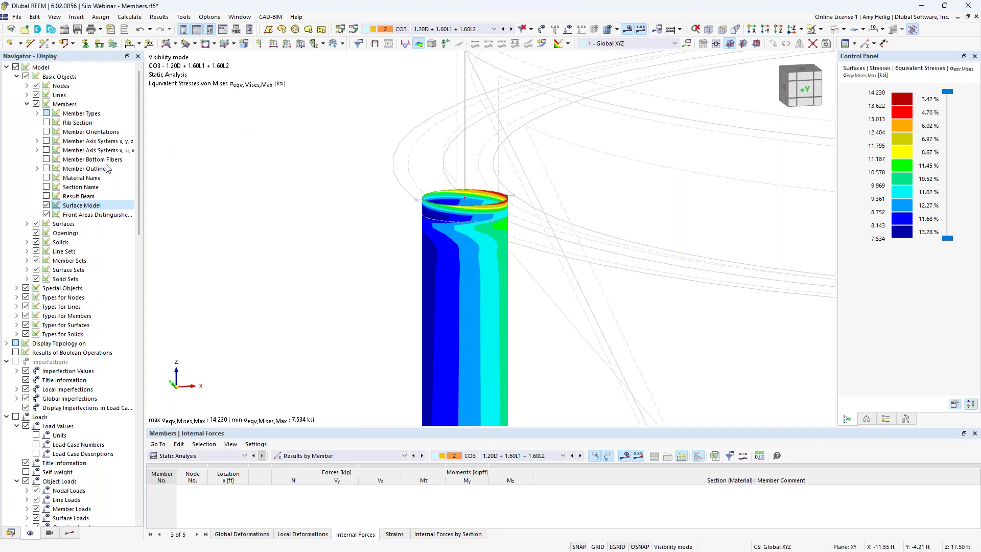
Hide the members' surface model and cancel the visibility mode to bring back the whole silo.
click(46, 206)
scroll(461, 213, down, 5)
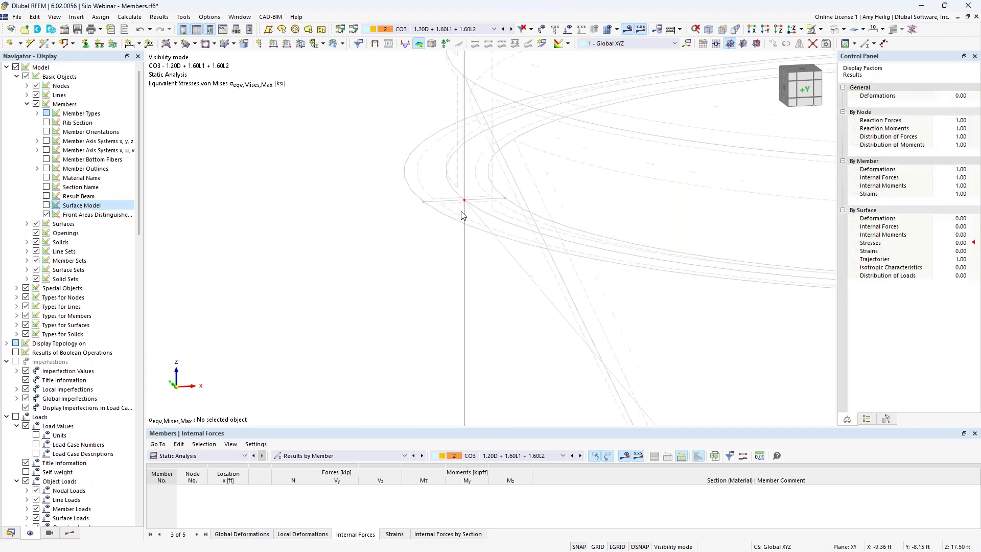
scroll(475, 298, down, 2)
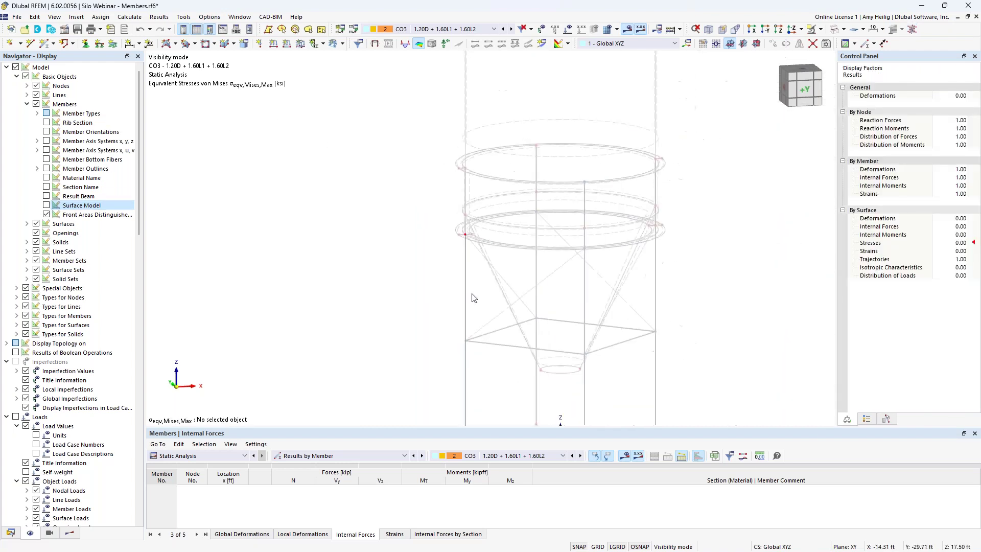
click(820, 30)
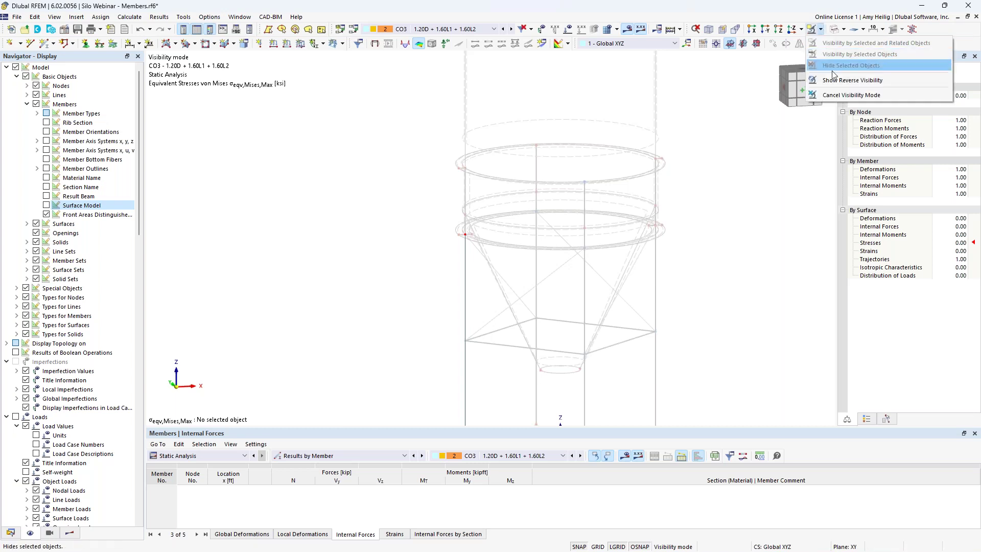
click(836, 97)
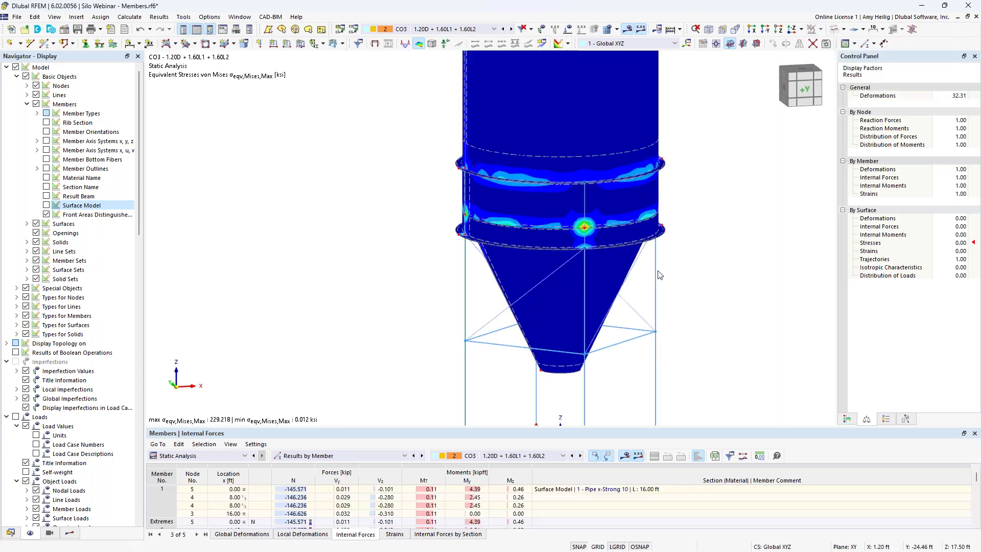
Return to the results settings and examine the von Mises stress concentration where the front leg meets the silo's lower ring.
middle_drag(714, 282, 619, 267)
scroll(618, 266, down, 1)
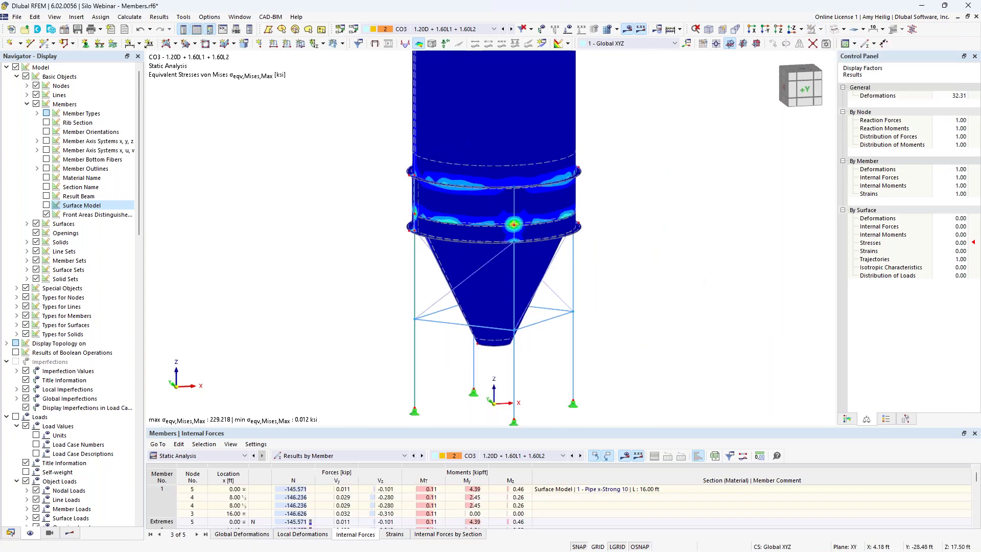
middle_drag(641, 225, 655, 300)
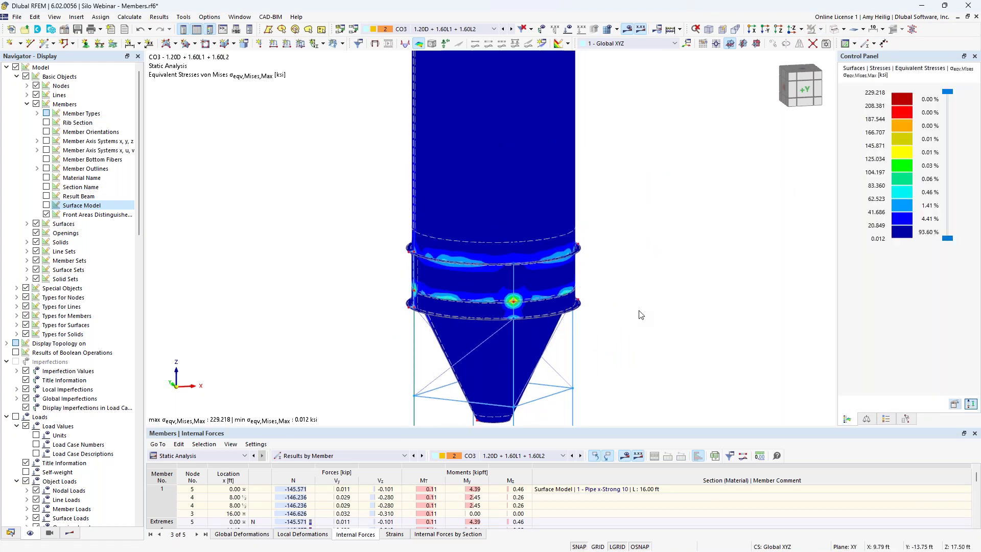
middle_drag(641, 315, 642, 290)
click(70, 533)
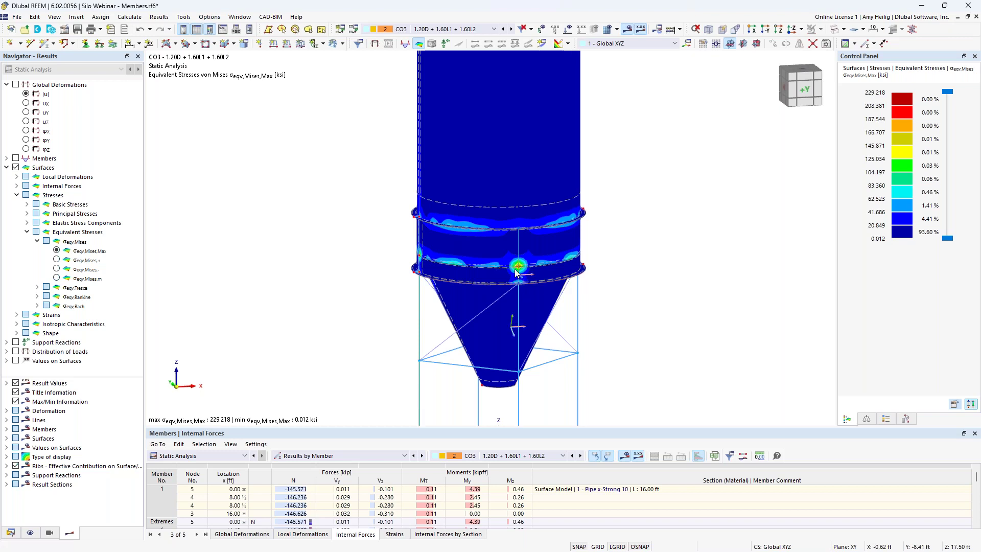
scroll(532, 274, up, 5)
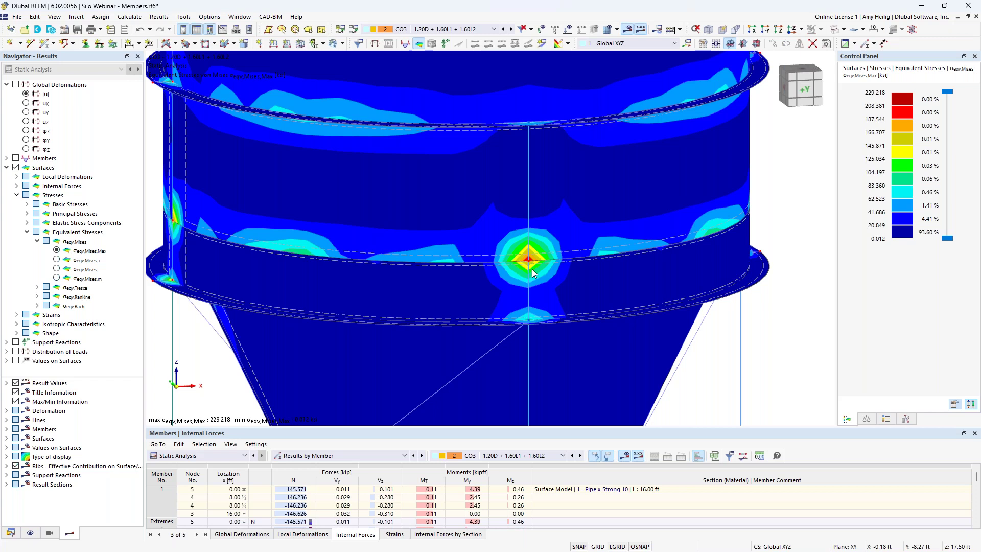
Set the surface result smoothing to Constant on mesh elements and review the stresses over the hopper and shell.
click(130, 17)
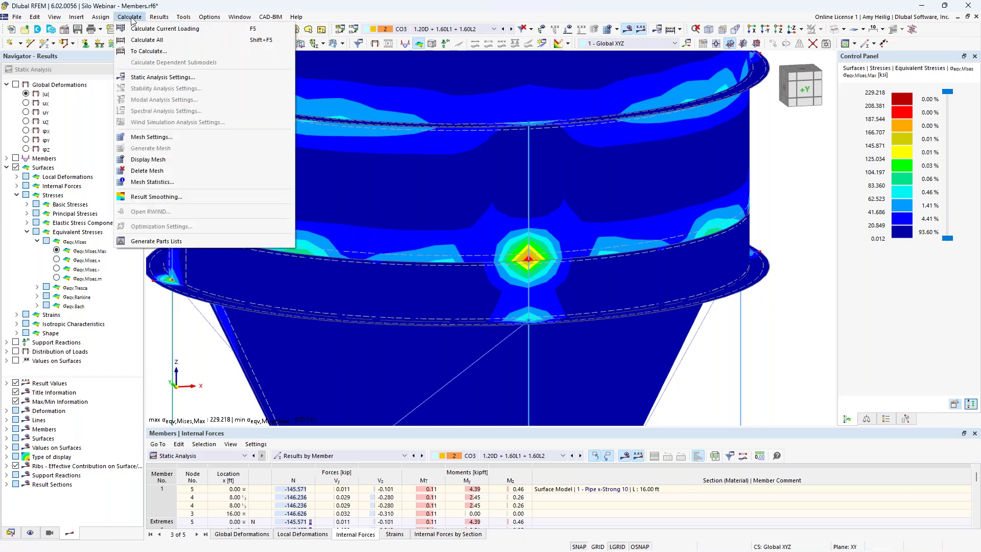
click(164, 197)
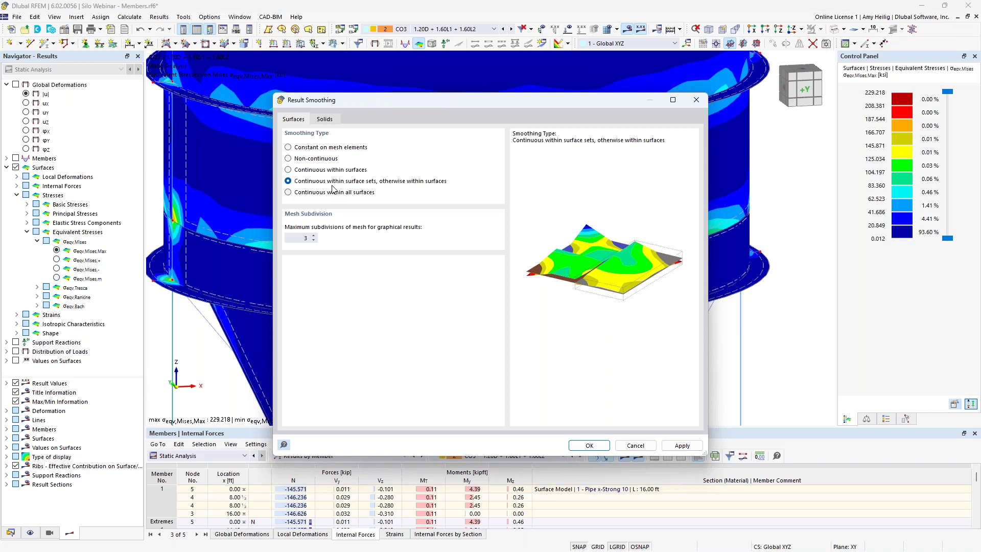
click(288, 148)
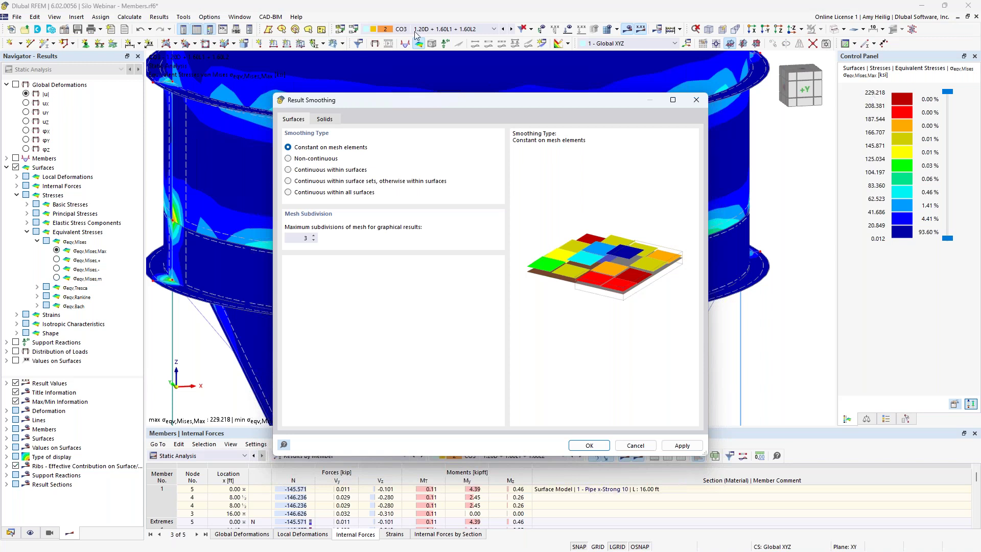
click(591, 446)
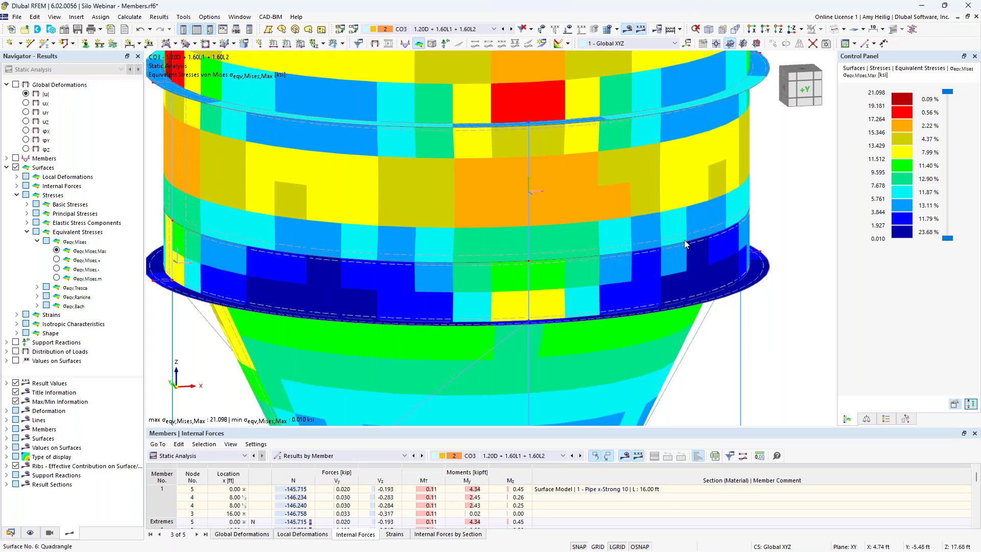
scroll(683, 244, down, 4)
scroll(683, 244, down, 3)
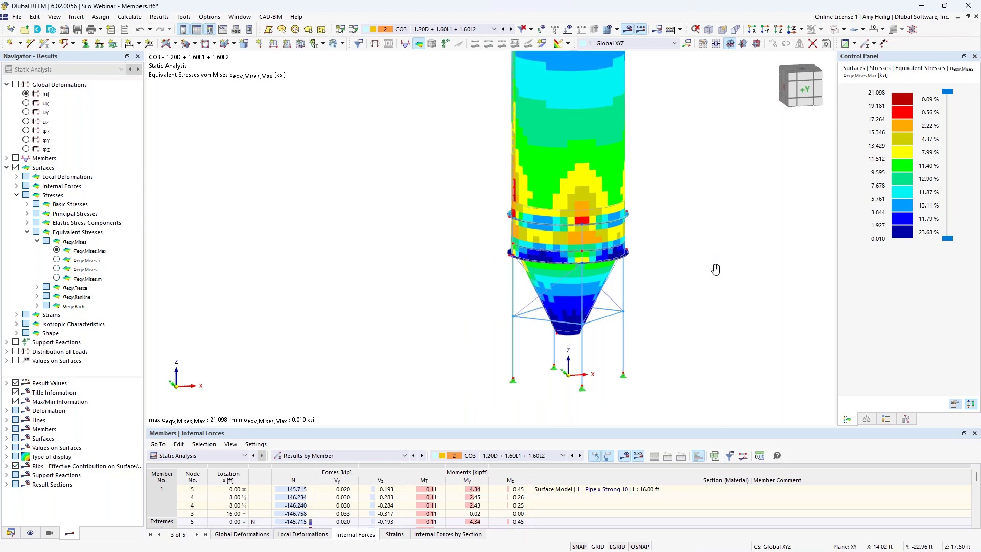
middle_drag(714, 267, 625, 270)
scroll(624, 270, down, 1)
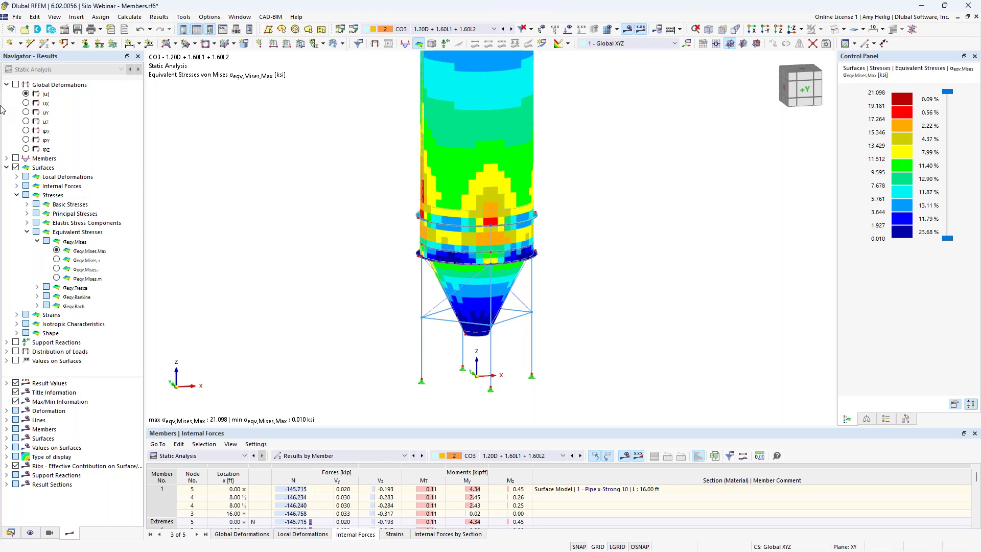
Activate the Stress-Strain Analysis, Steel Design and Structure Stability add-ons in the model's base data, accepting the deletion of results.
mouse_move(10, 539)
click(11, 532)
right_click(77, 86)
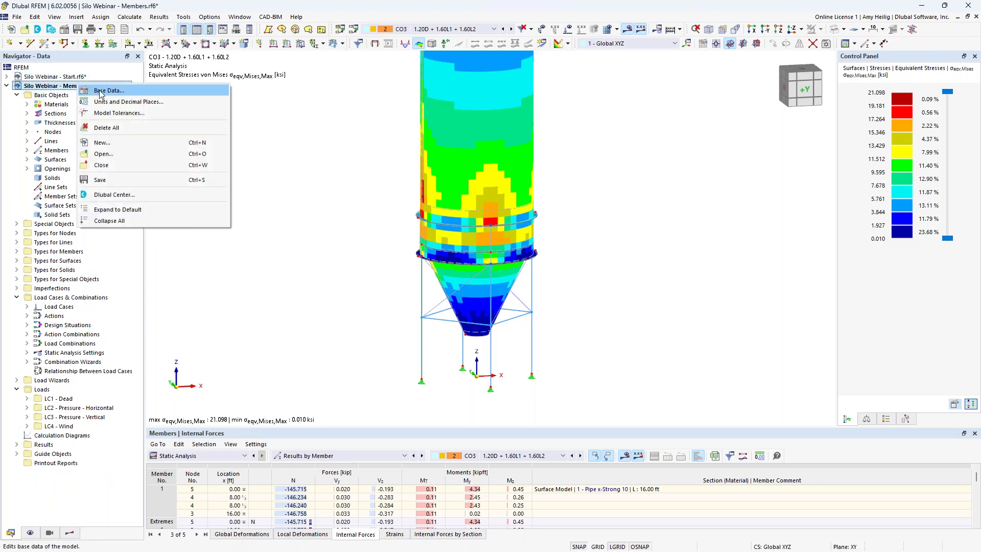
click(100, 91)
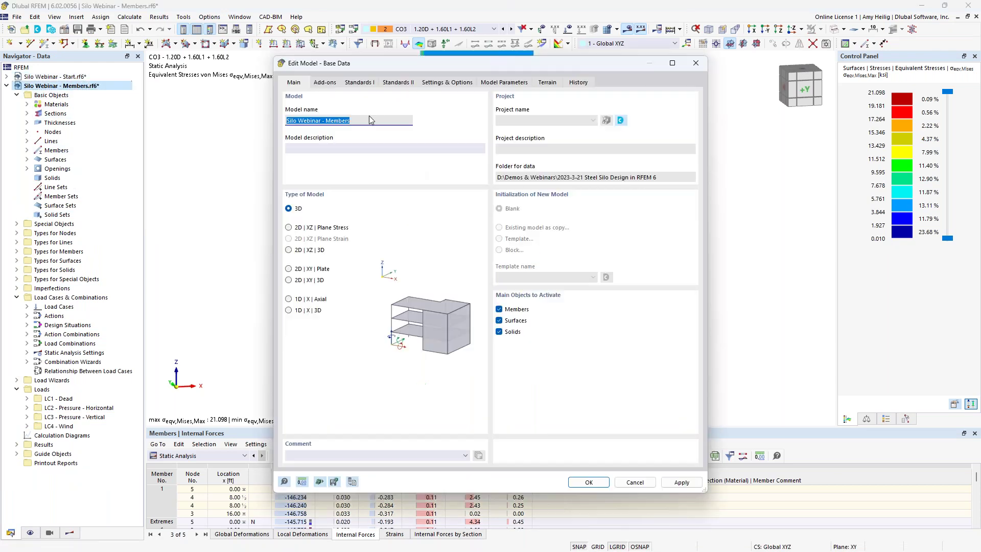
click(331, 84)
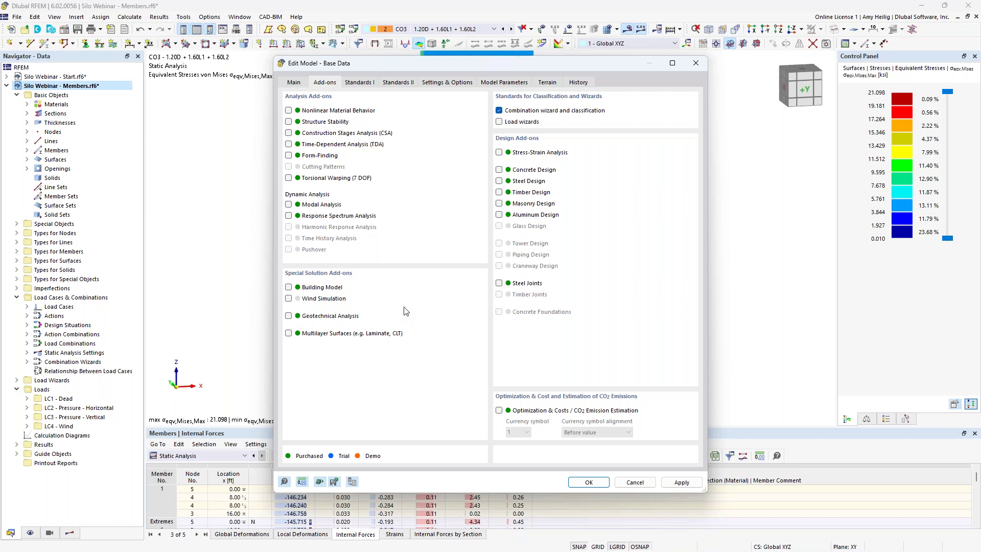
click(499, 153)
click(500, 181)
click(288, 121)
click(589, 483)
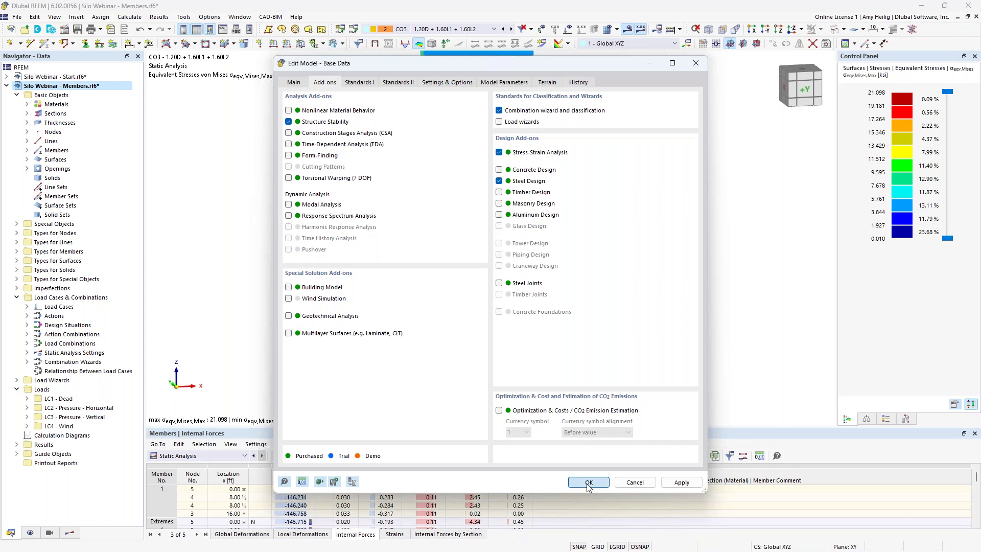
click(533, 325)
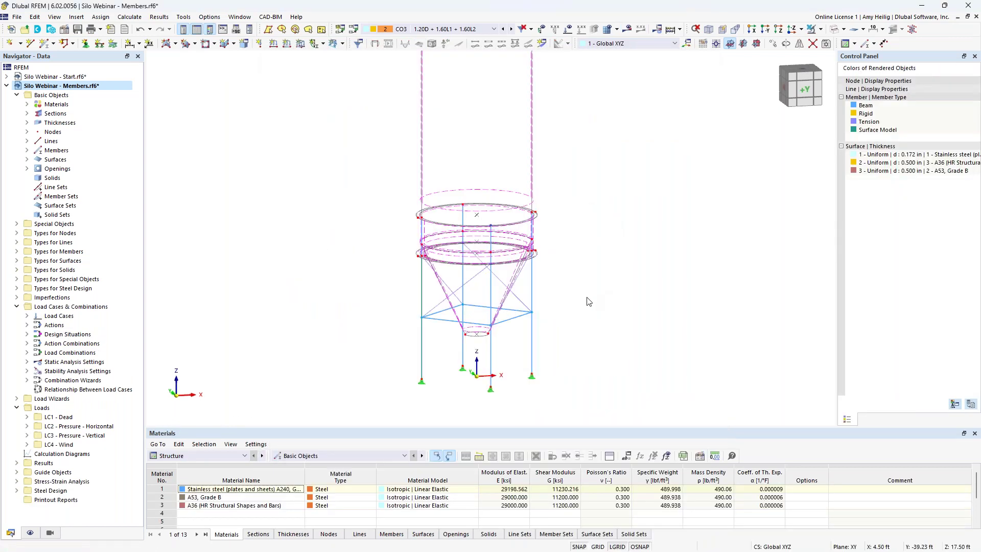
scroll(588, 302, down, 5)
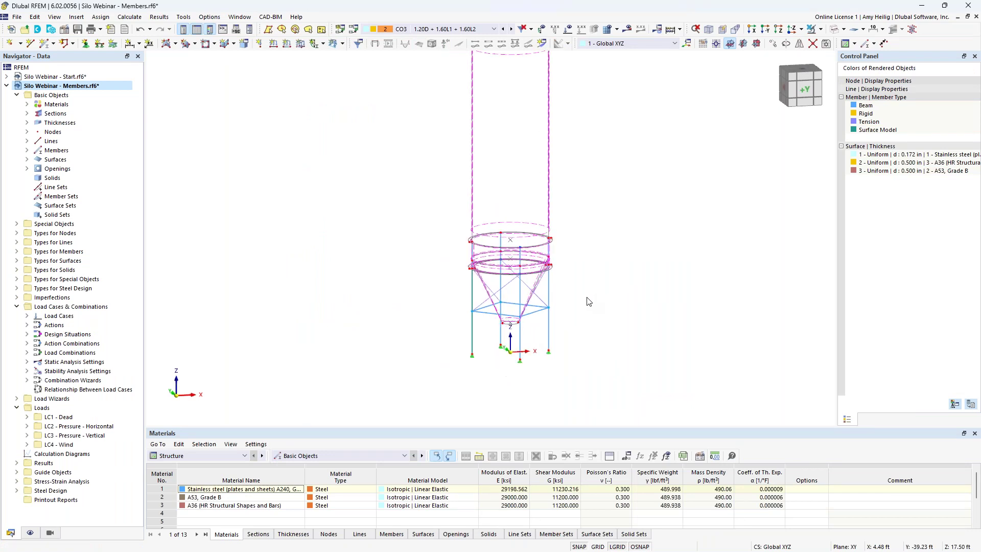
Open the default stress-strain configuration of surfaces 1-18 and 20, and review the definitions of the principal, maximum shear and maximum von Mises stresses.
drag(511, 256, 450, 102)
scroll(538, 145, up, 3)
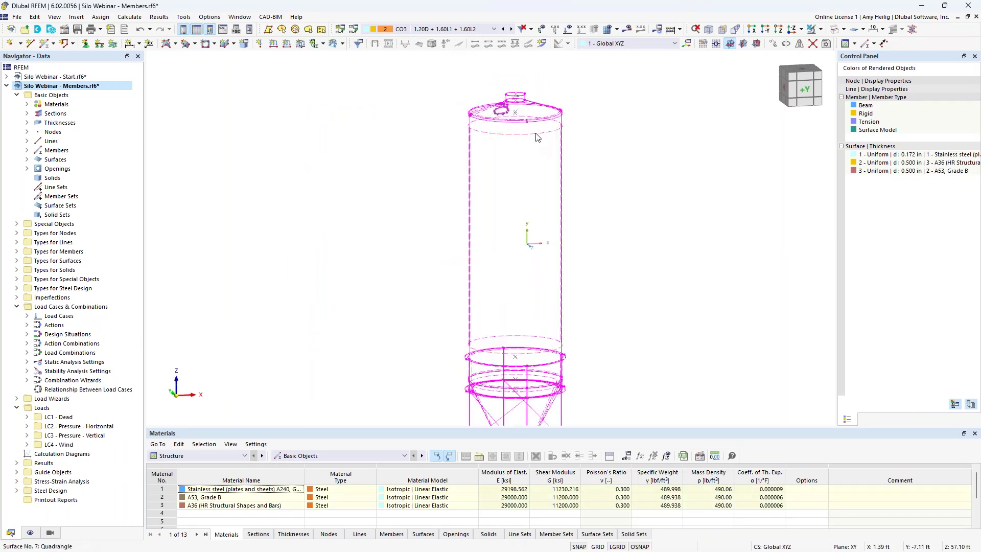
double_click(536, 135)
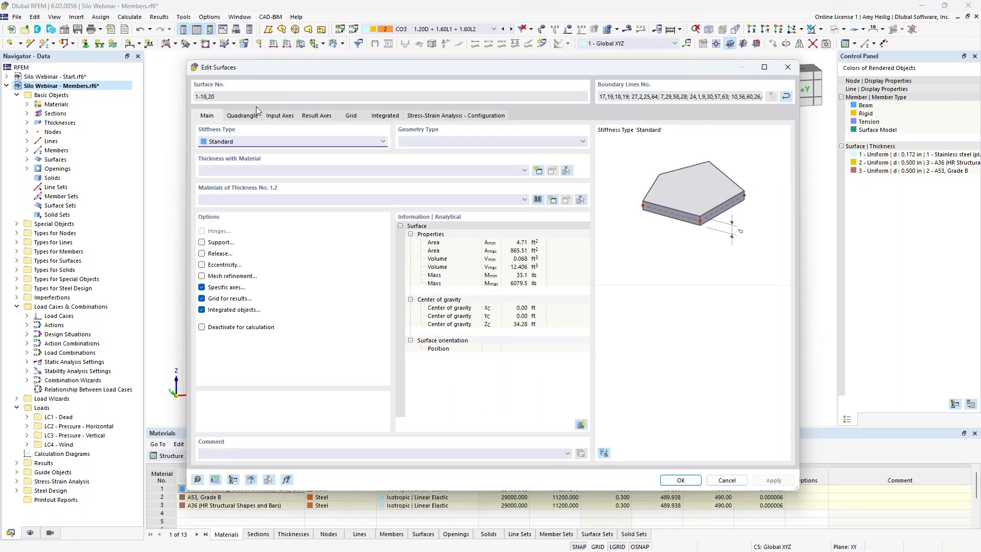
click(456, 117)
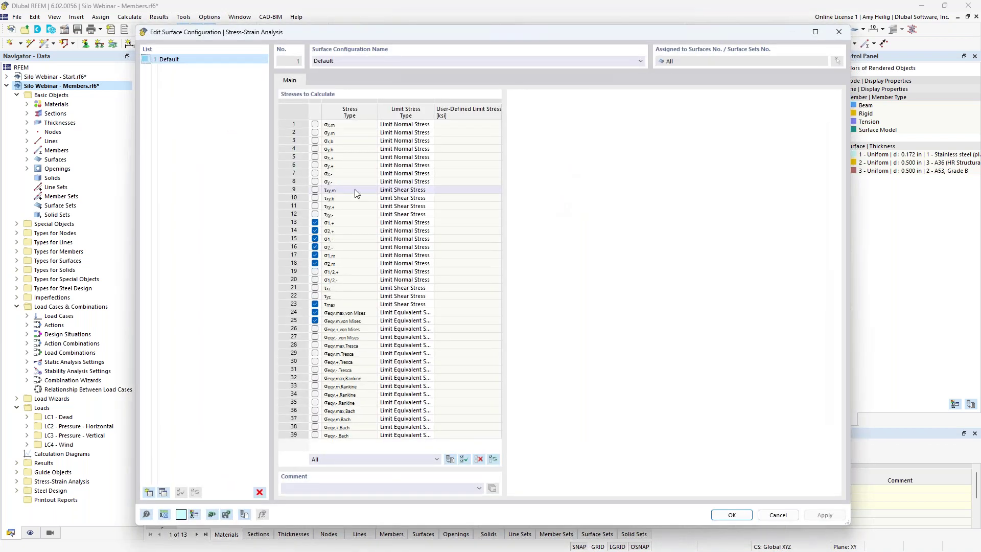
click(364, 225)
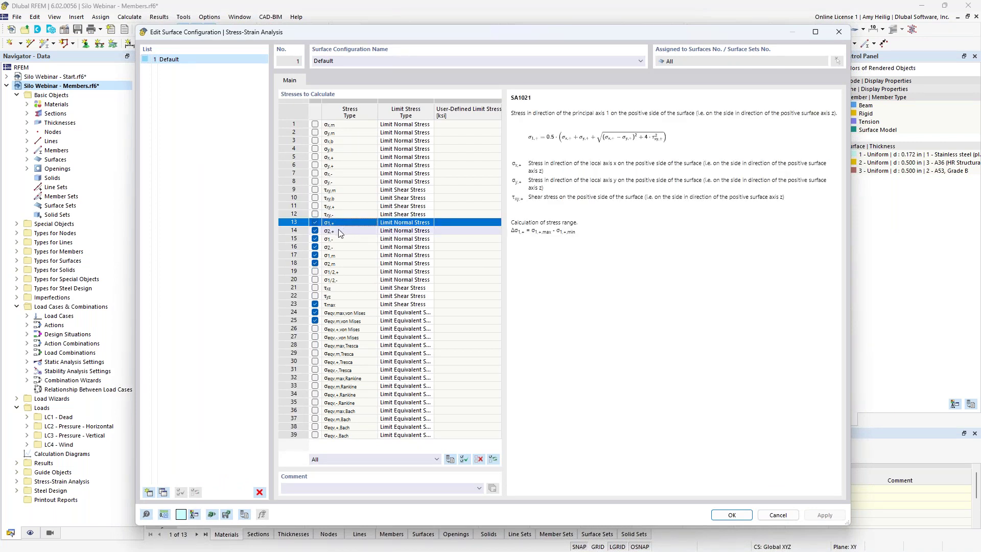
click(343, 305)
click(350, 313)
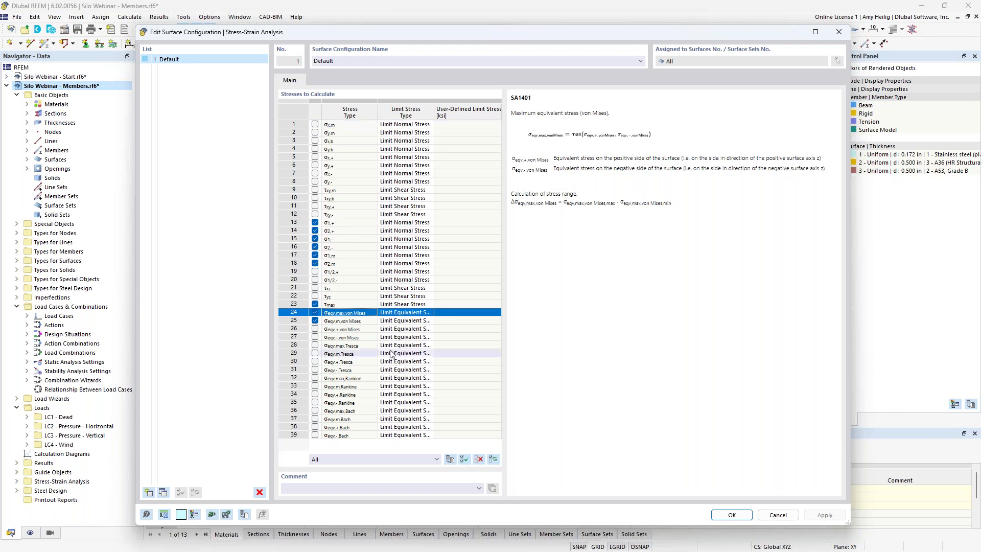
Check the limit stress type options for the maximum von Mises stress, keep Limit Equivalent Stress, and close the surface configuration and surface properties.
click(430, 312)
click(430, 313)
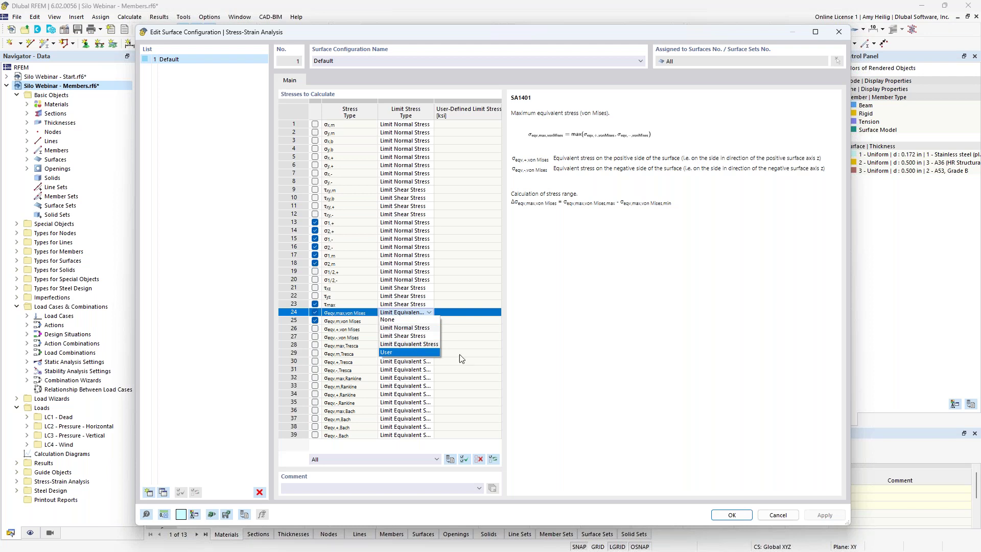
click(568, 356)
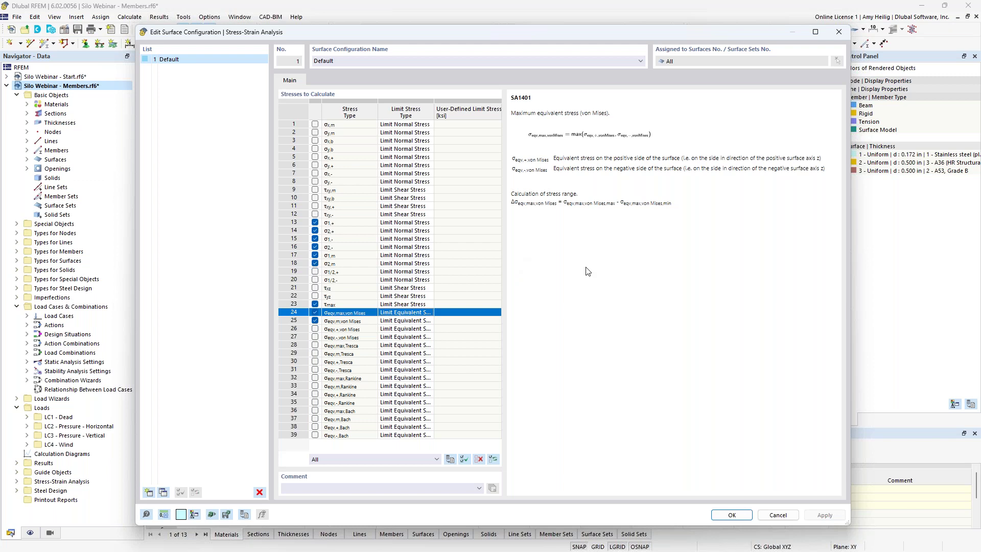
click(731, 515)
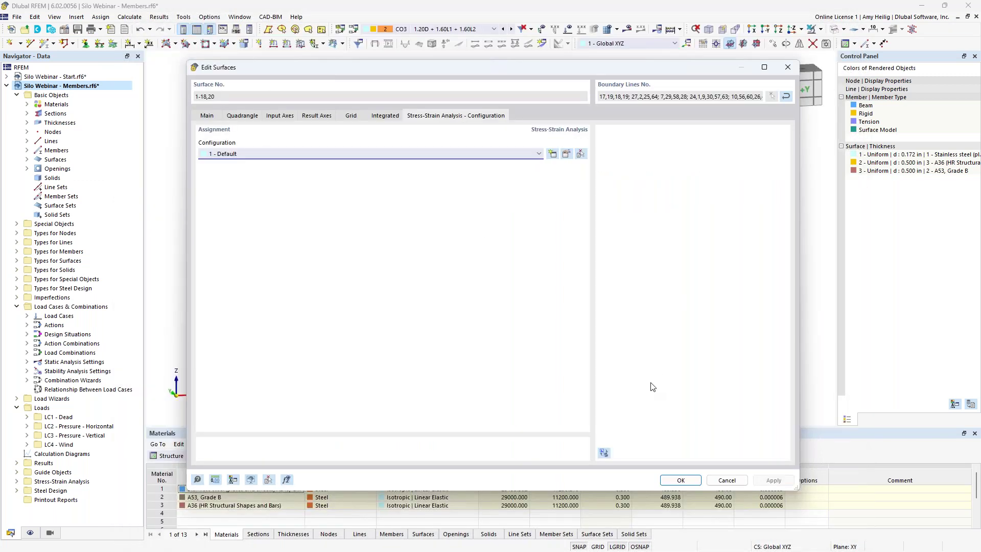
click(668, 480)
Review the design situations in the Stress-Strain Analysis input data and exclude all members from the stress analysis, keeping only the surfaces.
drag(639, 427, 626, 342)
scroll(612, 199, down, 3)
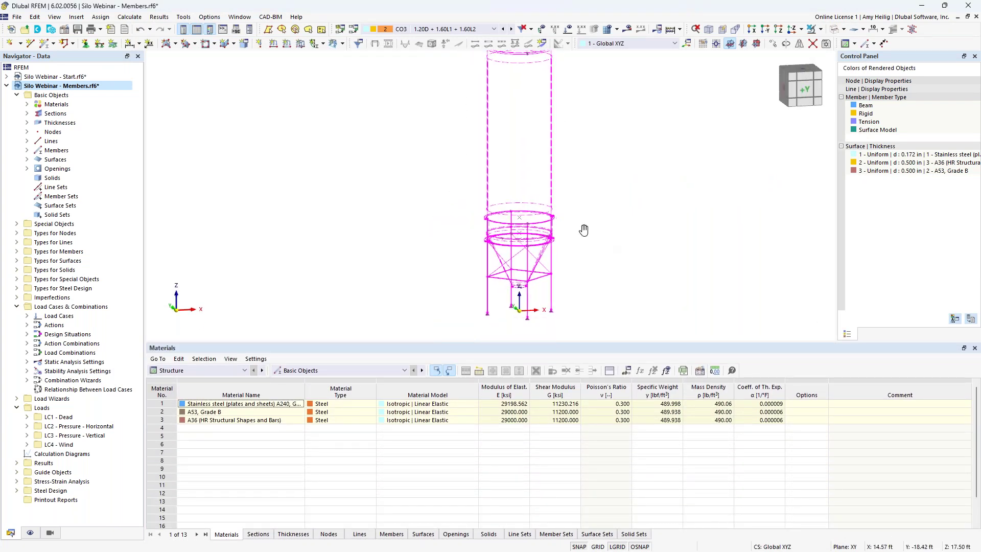
click(562, 211)
click(244, 371)
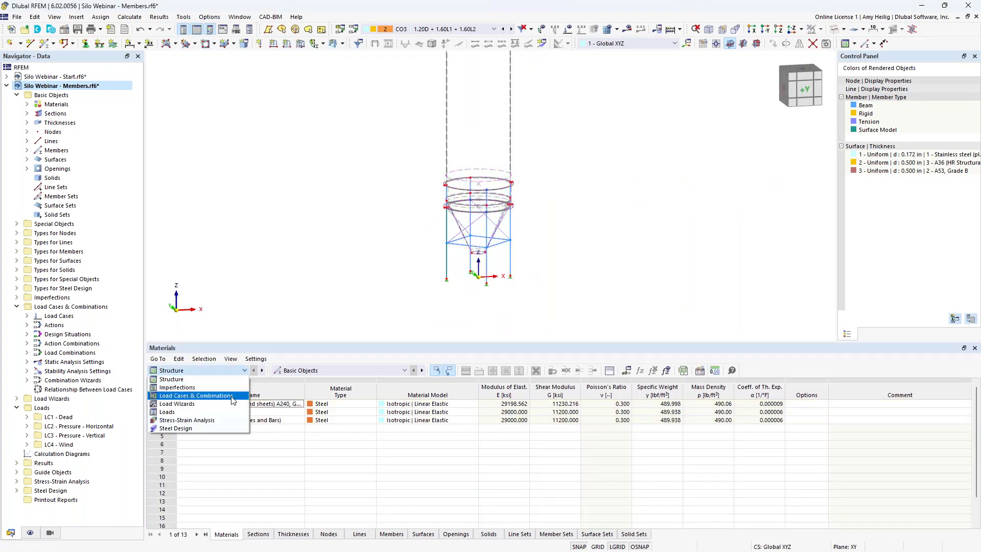
click(225, 421)
click(238, 534)
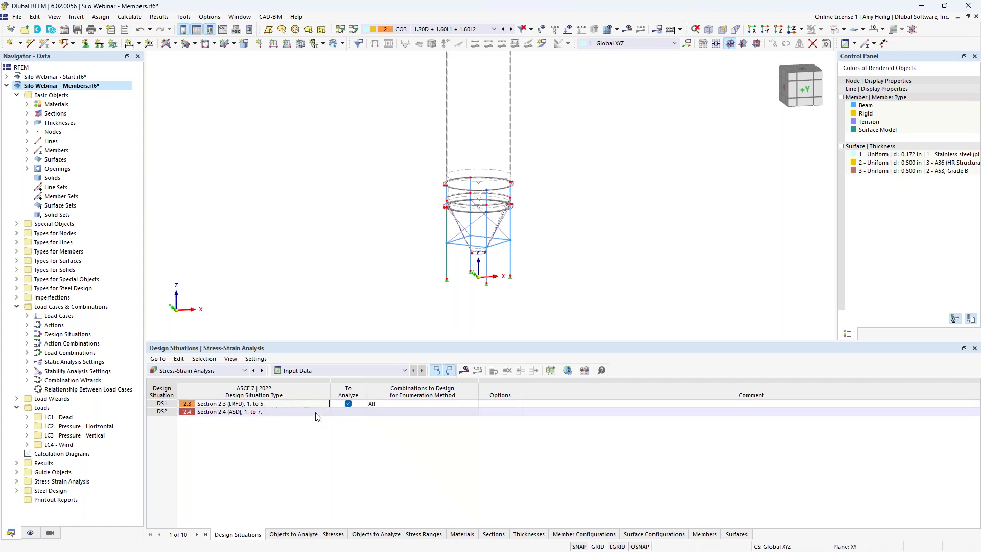
click(302, 535)
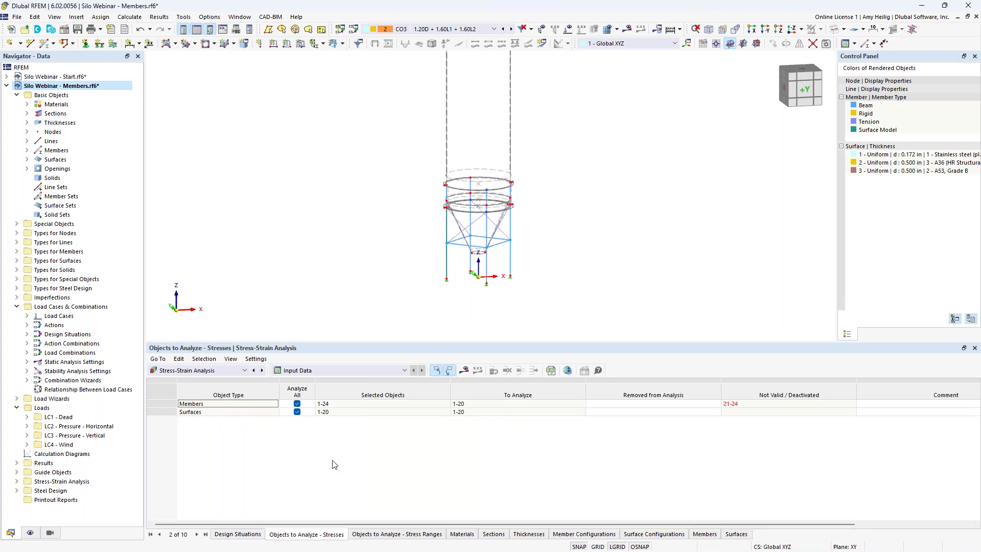
click(298, 404)
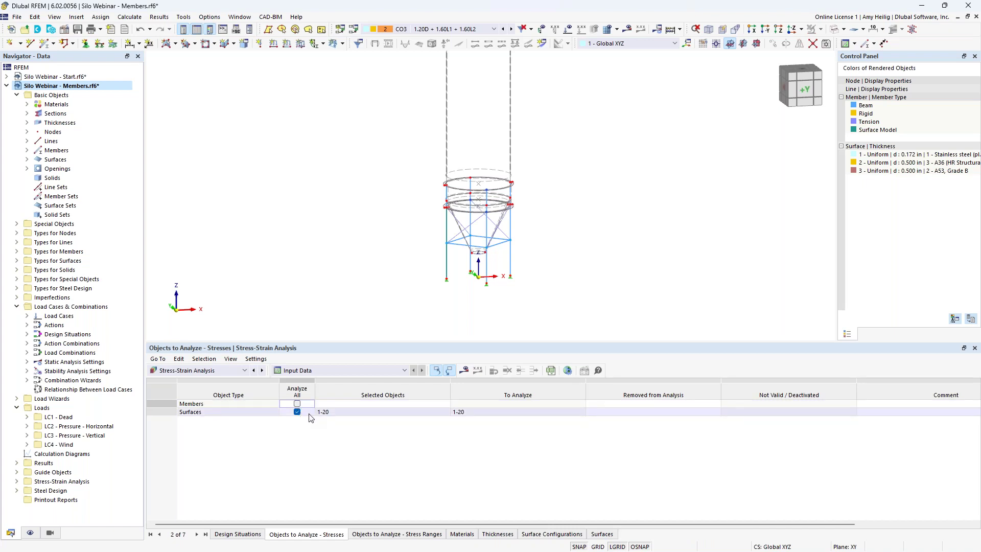
Set the surface smoothing in the Stress-Strain Analysis global settings to Constant on mesh elements.
click(568, 371)
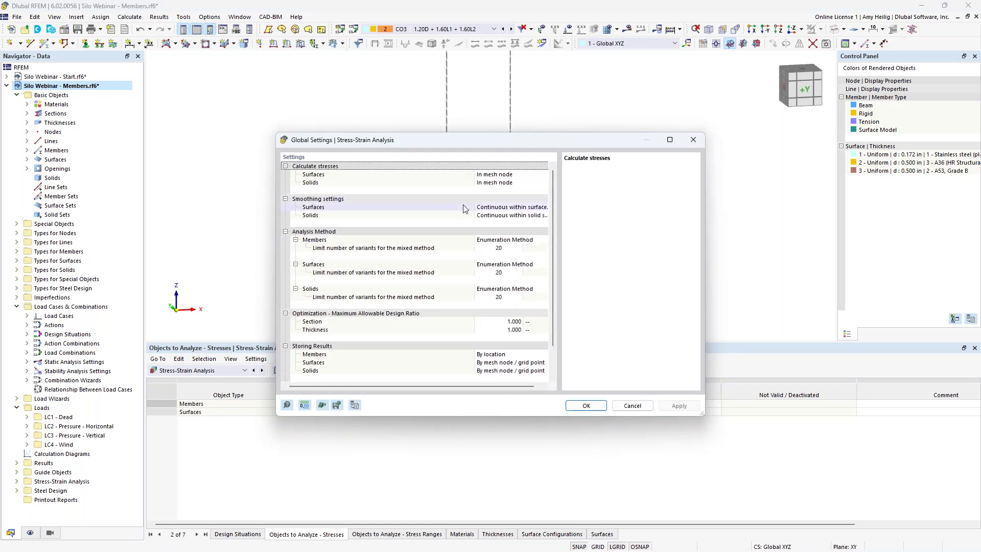
drag(474, 205, 406, 206)
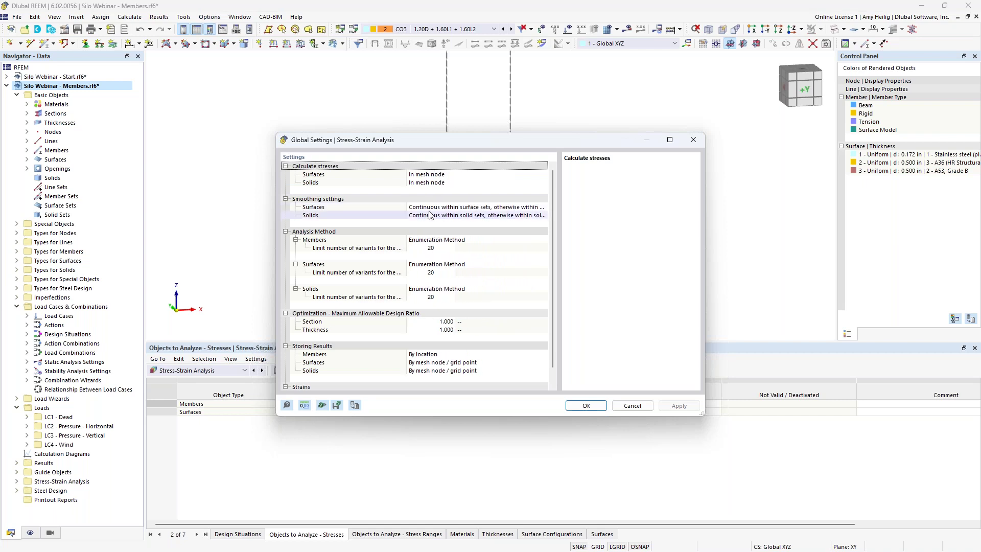
click(430, 208)
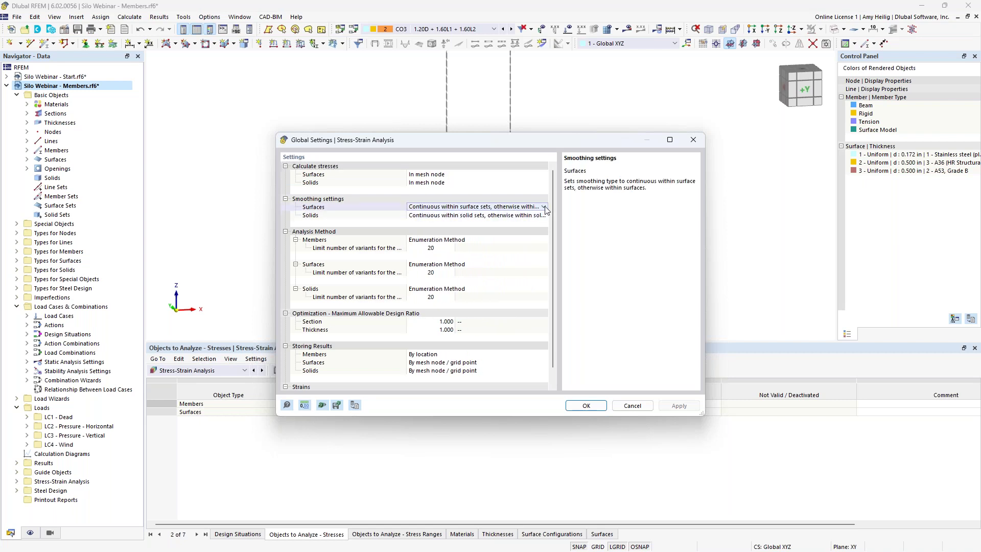
click(545, 207)
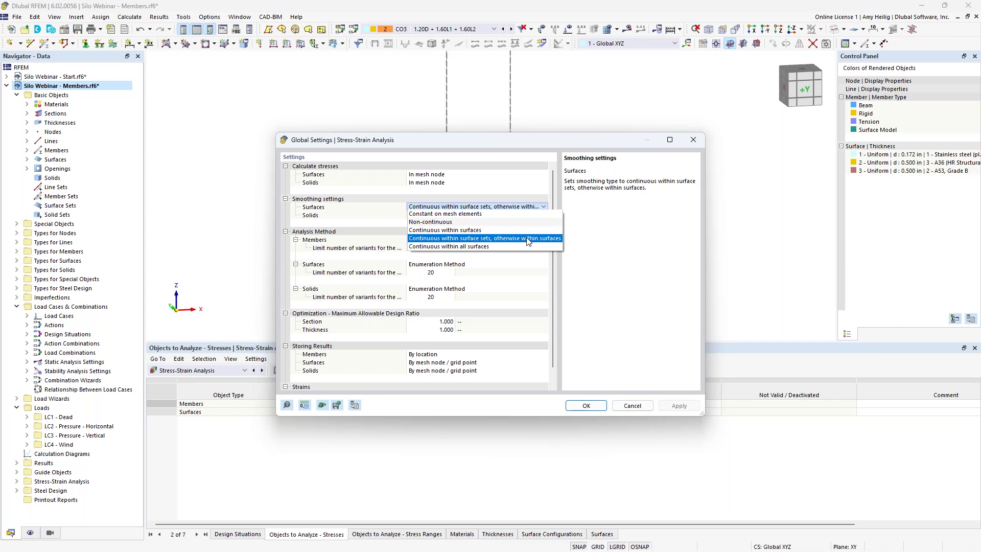
click(490, 215)
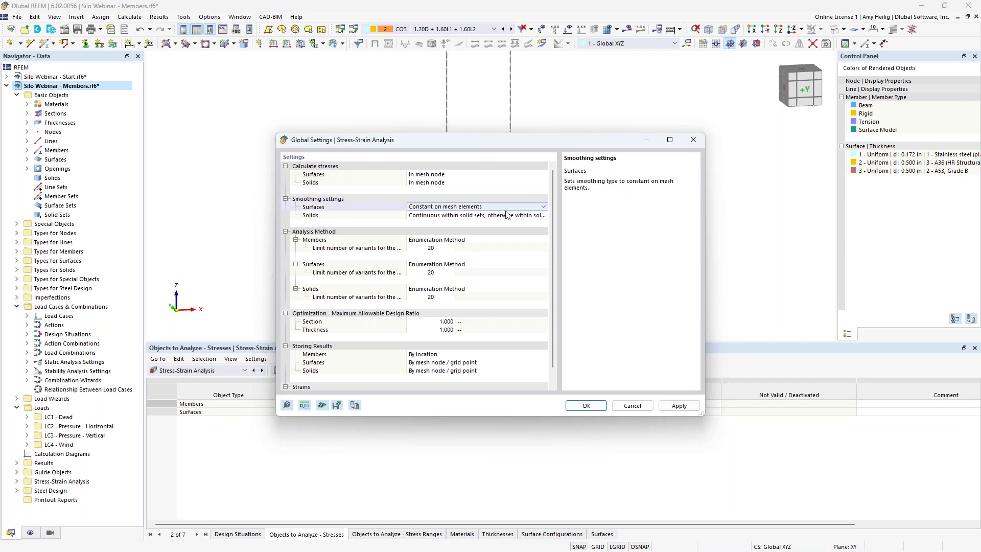
click(586, 405)
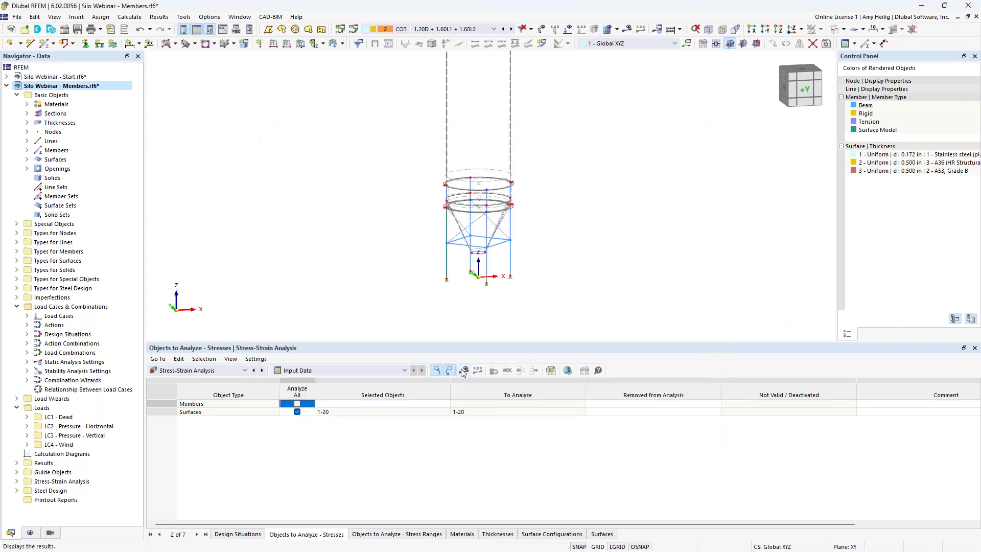
Run the Stress-Strain Analysis calculation and list the stresses on surfaces, sorted by surface, in an enlarged results table.
click(465, 370)
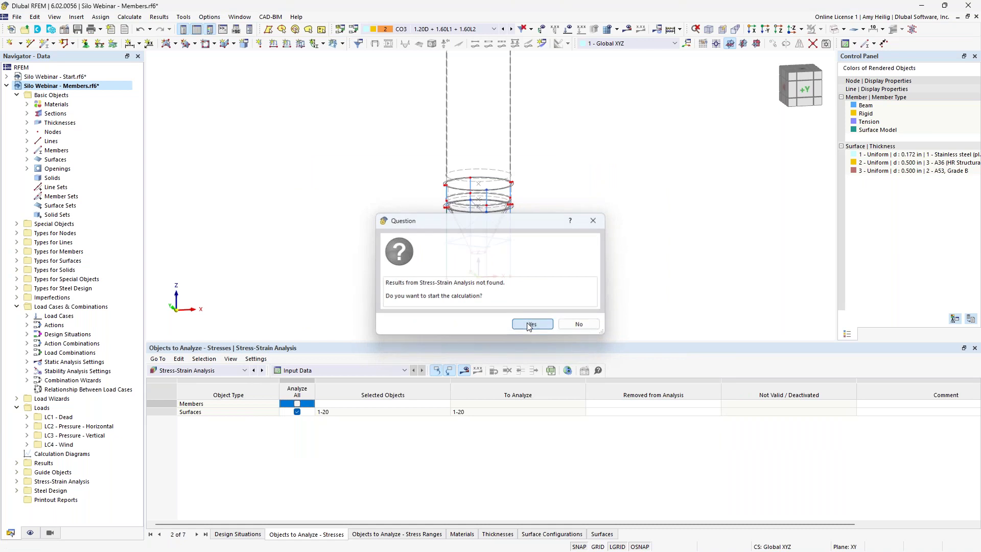
click(532, 325)
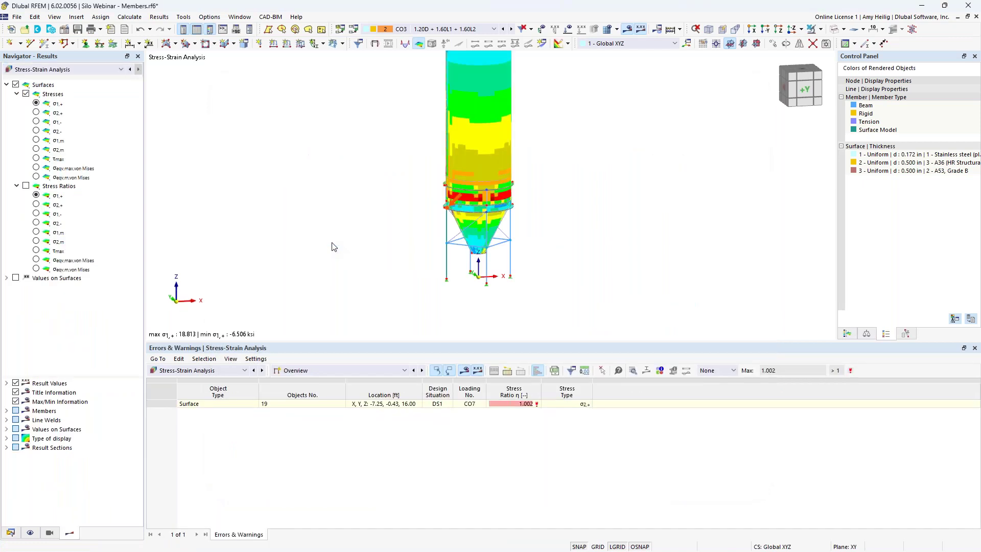
click(291, 371)
click(300, 397)
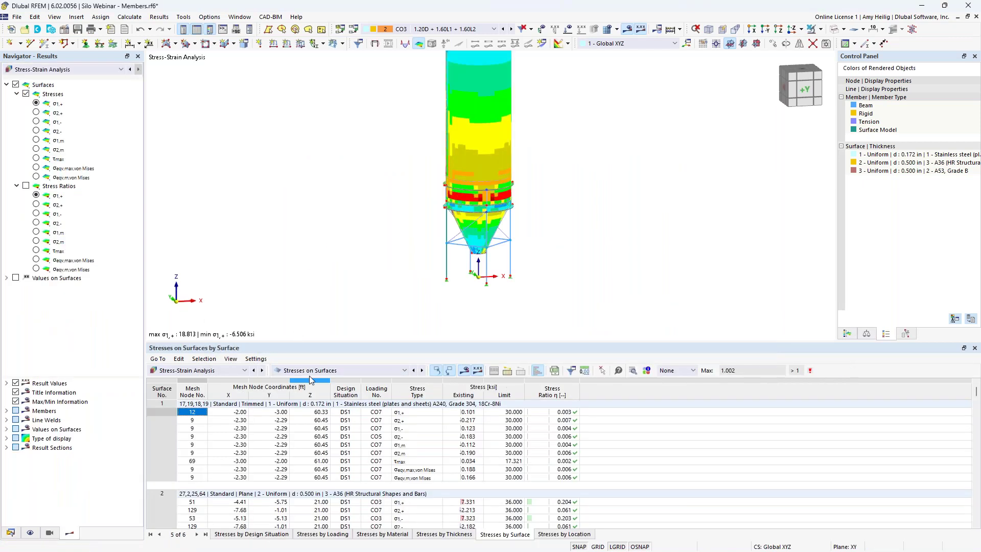
drag(328, 342, 286, 259)
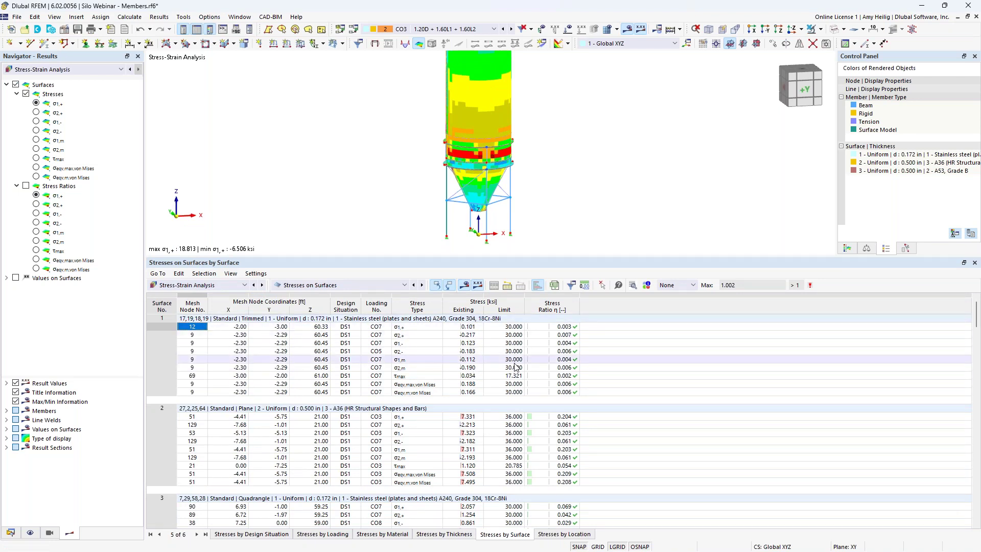
Go through the stress ratios of surface 1 and examine where each governing mesh node lies on the silo.
click(571, 329)
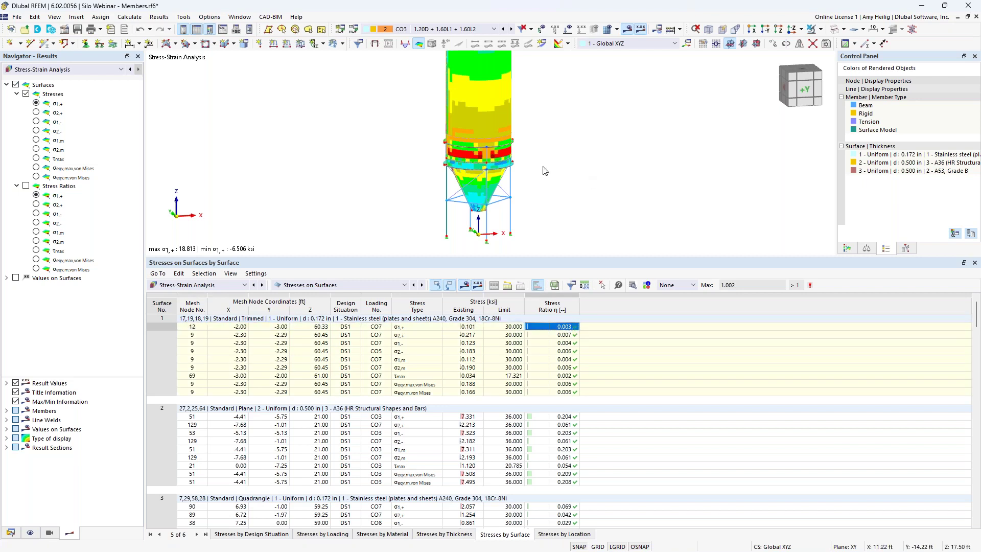
key(Down)
key(Down)
key(Down)
key(Down)
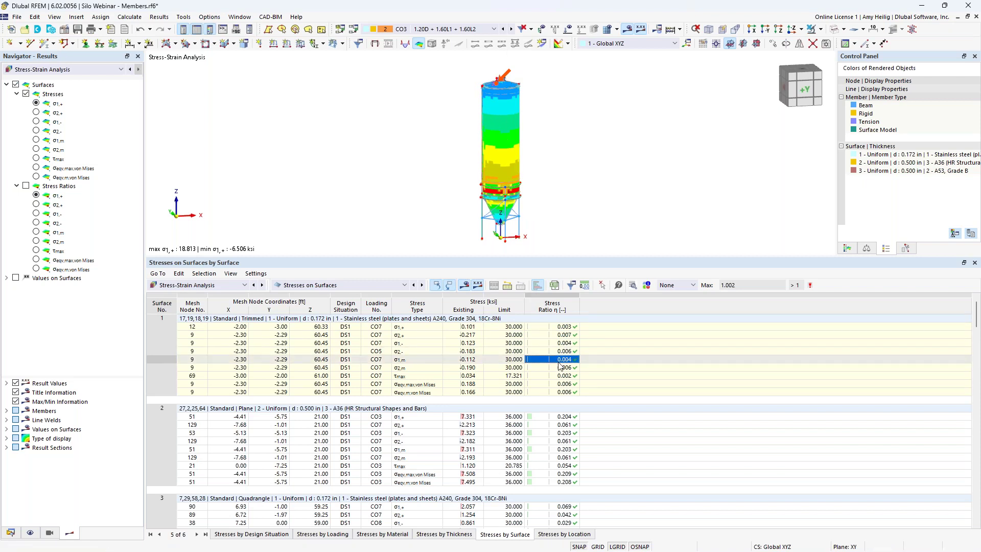
Examine the result details of the maximum von Mises stress ratio on surface 2 at mesh node 51.
scroll(567, 439, down, 2)
click(567, 427)
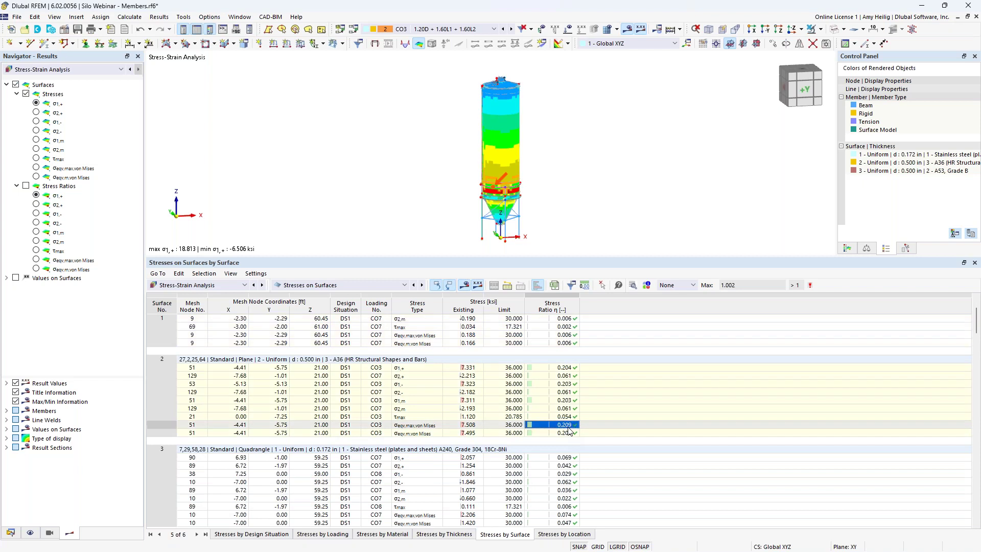
click(634, 285)
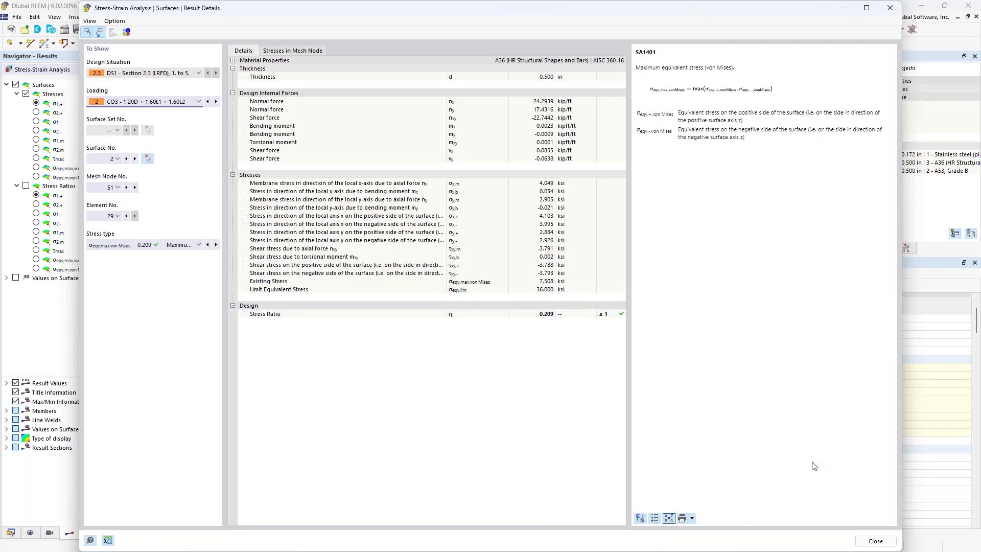
click(876, 541)
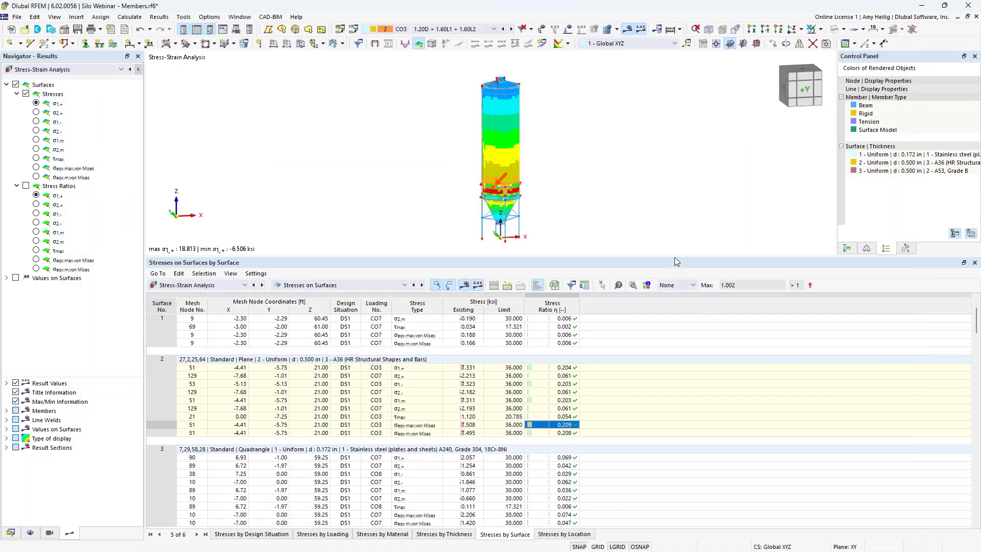
Select the four vertical support columns, members 1, 8, 11 and 18, and open a new effective lengths definition for their steel design.
drag(675, 256, 675, 370)
scroll(510, 285, up, 3)
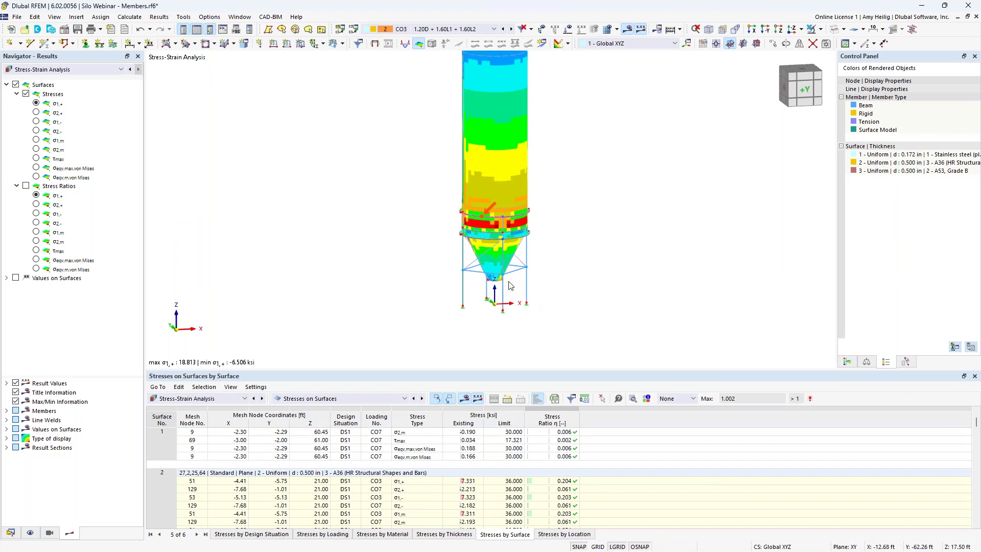
scroll(547, 246, up, 3)
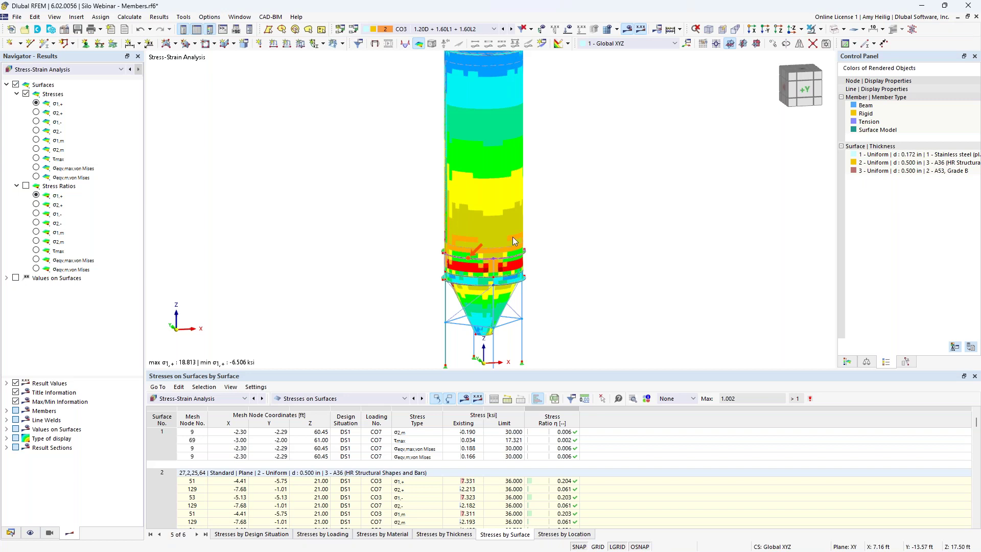
middle_drag(560, 290, 533, 307)
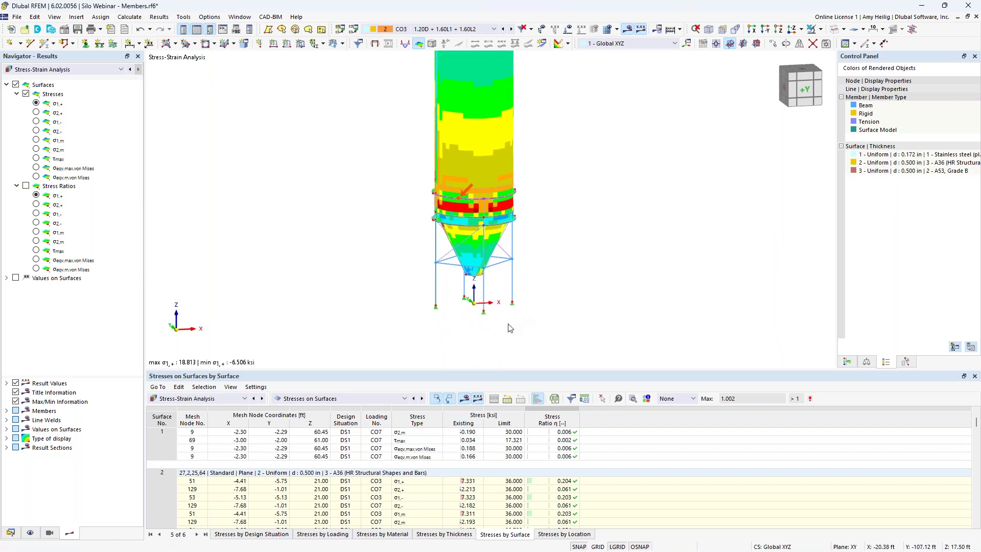
scroll(513, 326, up, 4)
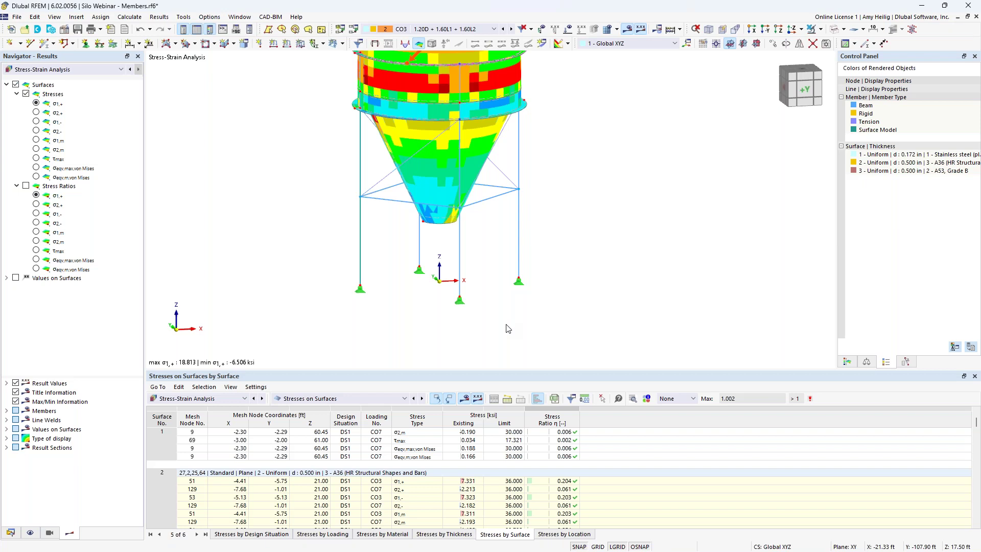
mouse_move(556, 267)
mouse_down()
mouse_move(399, 252)
mouse_move(555, 252)
mouse_up()
drag(403, 248, 338, 237)
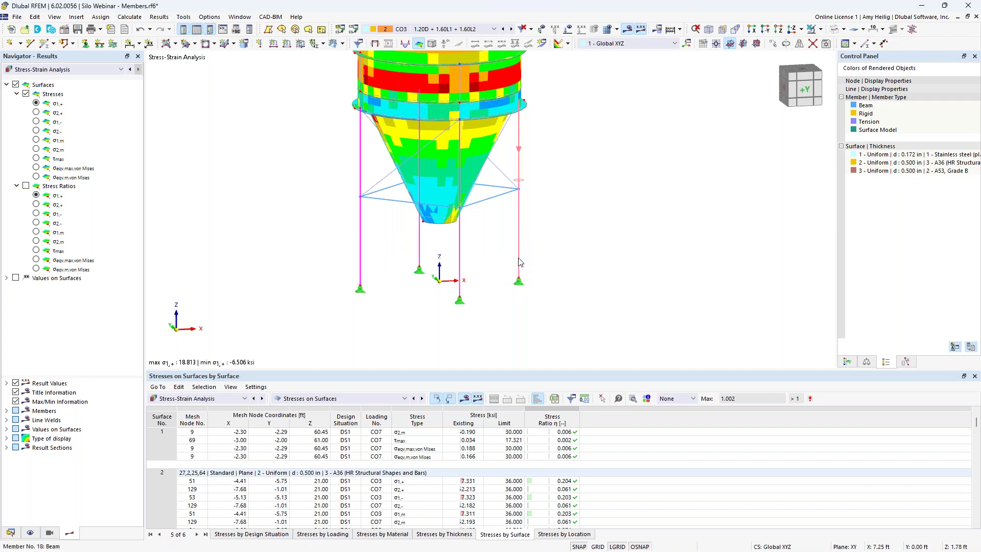
key(Return)
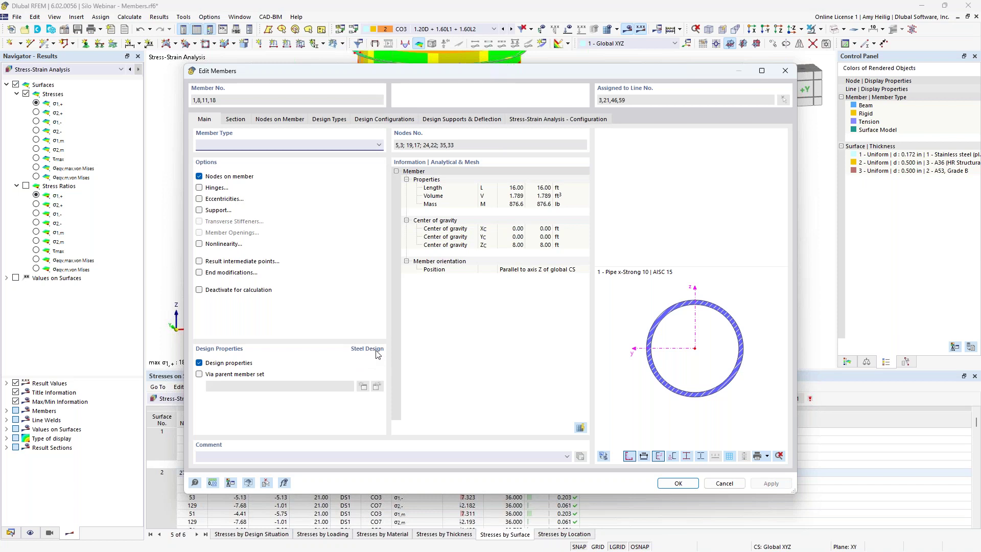
click(339, 121)
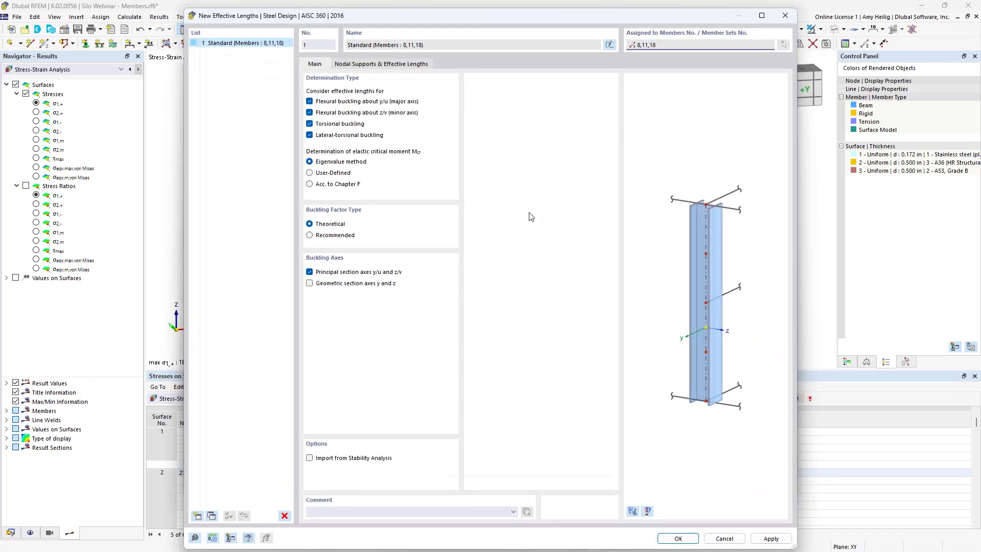
Show the columns in the effective lengths preview and exclude torsional and lateral-torsional buckling from the determination.
click(633, 512)
click(309, 125)
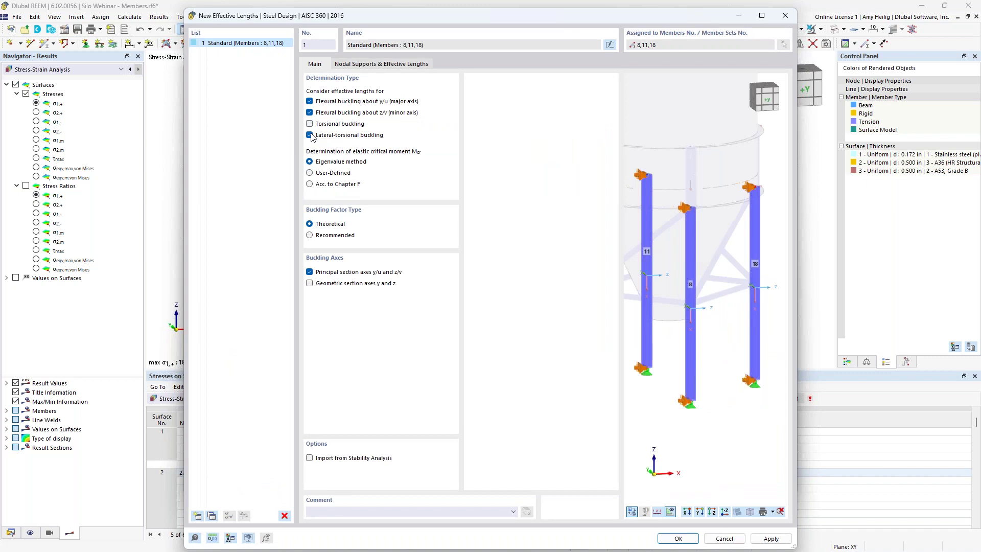
click(309, 136)
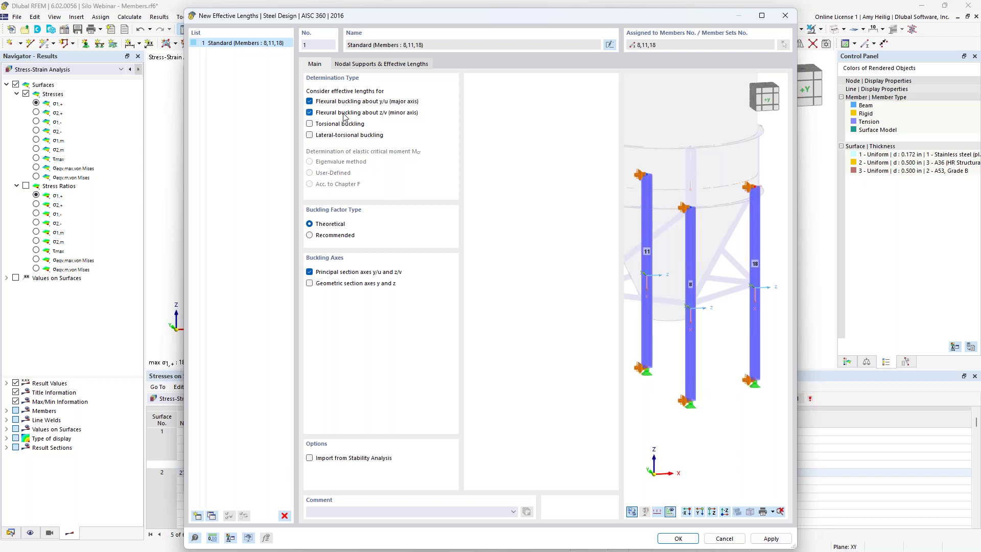
Add an intermediate nodal support fixed in z/v and y/u to the columns' effective lengths and apply the definition to the members.
click(364, 66)
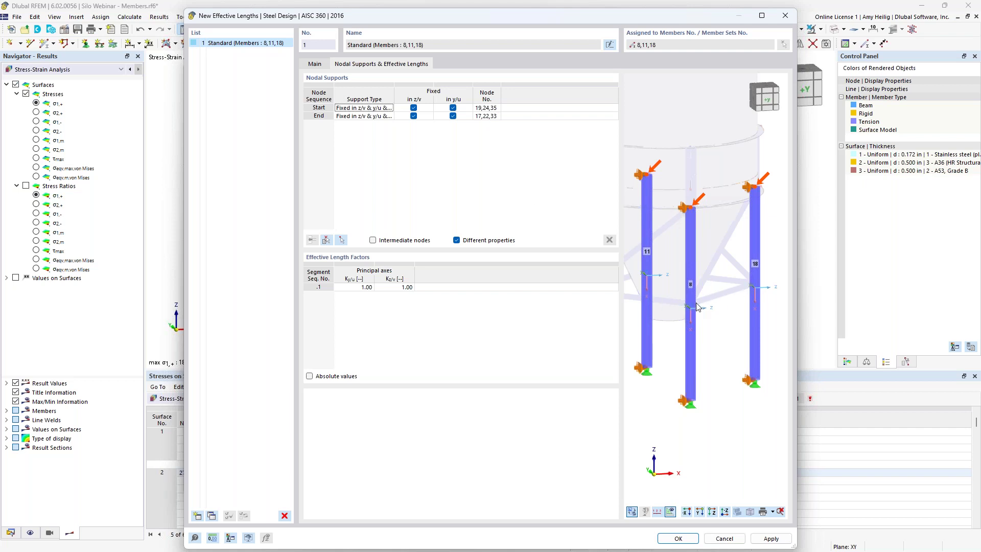
scroll(697, 307, up, 2)
scroll(709, 314, down, 2)
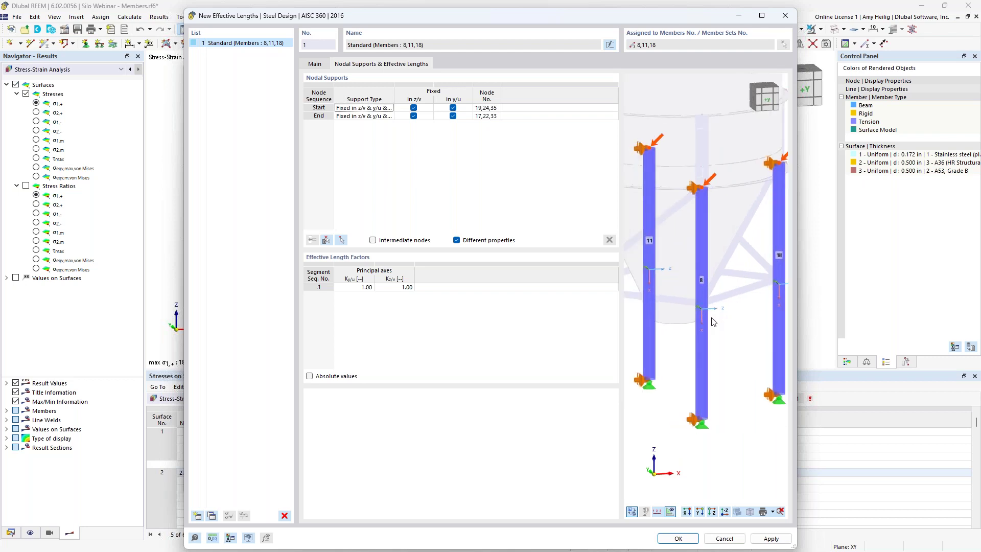
scroll(714, 321, up, 2)
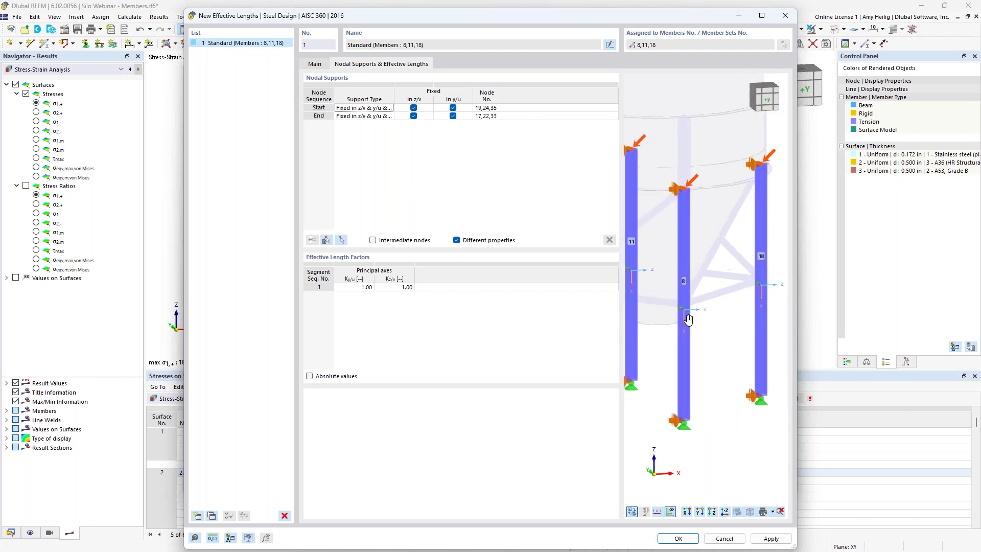
click(374, 240)
click(312, 239)
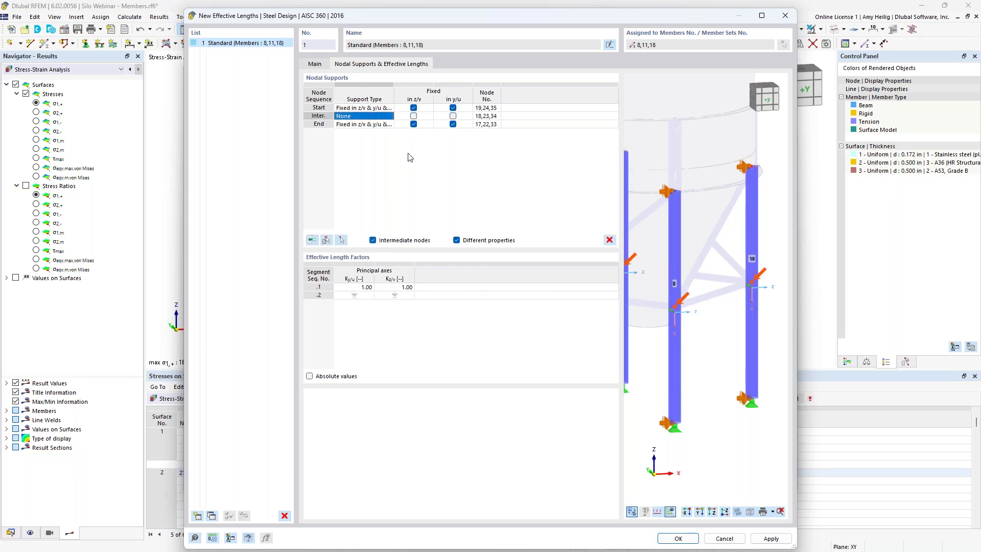
click(414, 116)
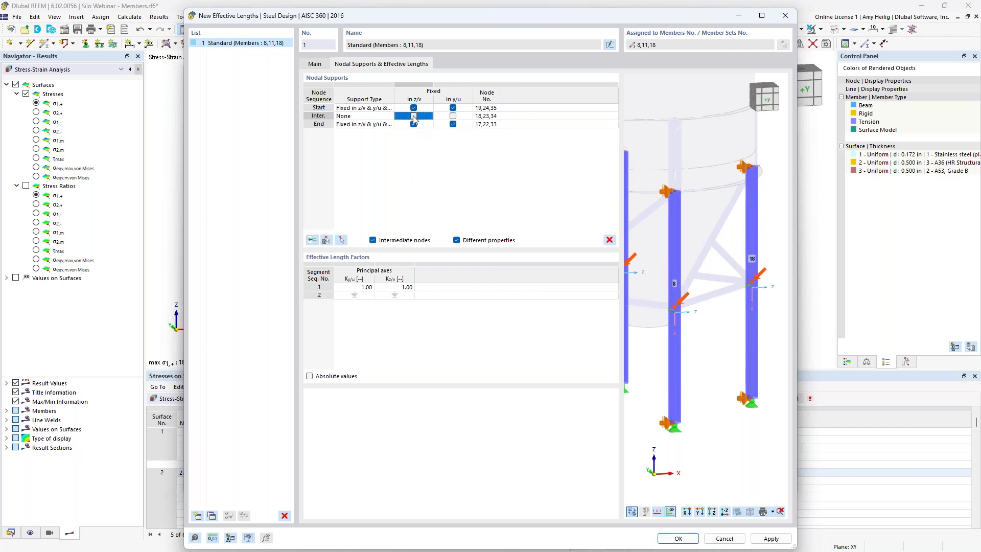
click(453, 116)
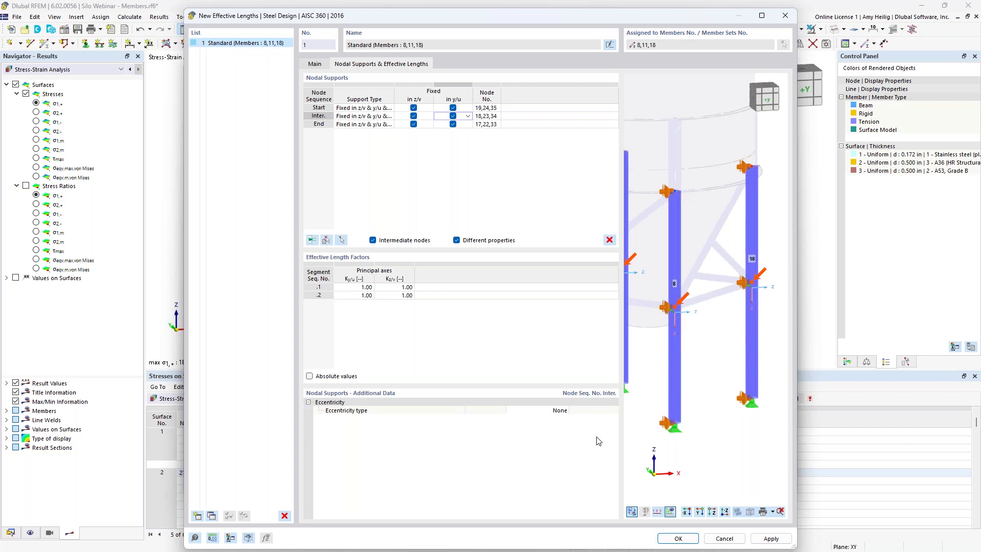
click(679, 538)
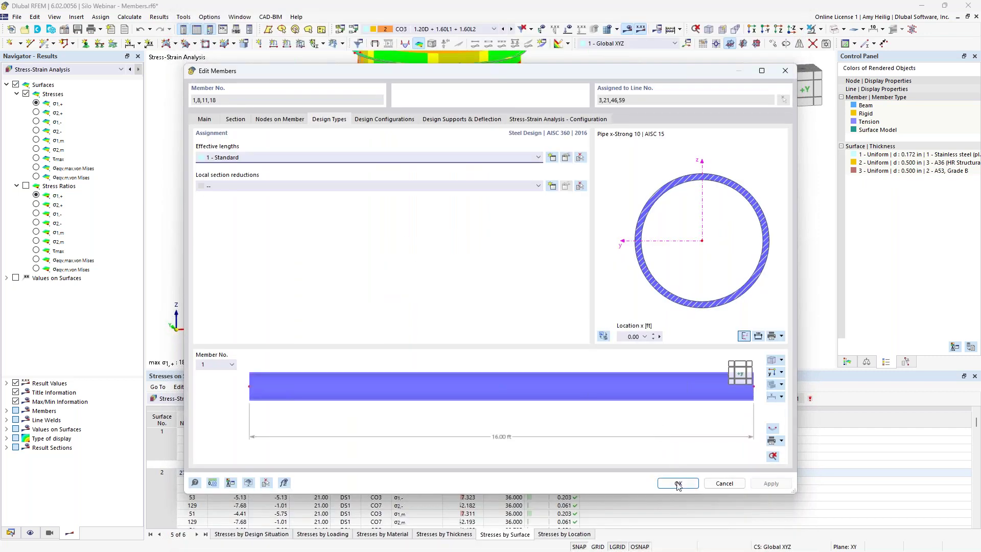
click(678, 484)
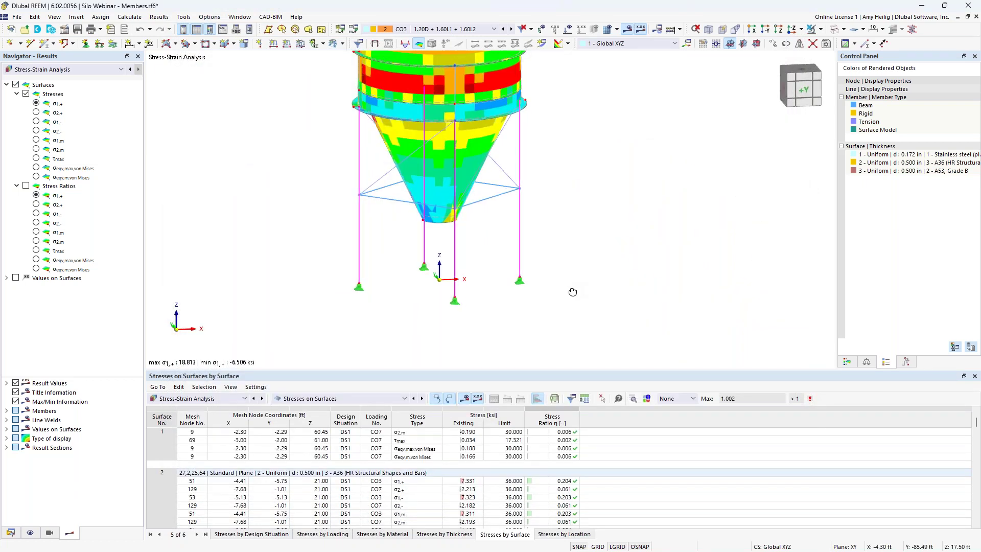
Review the design situations in the Steel Design input data, including the limit state type options for DS1.
click(214, 399)
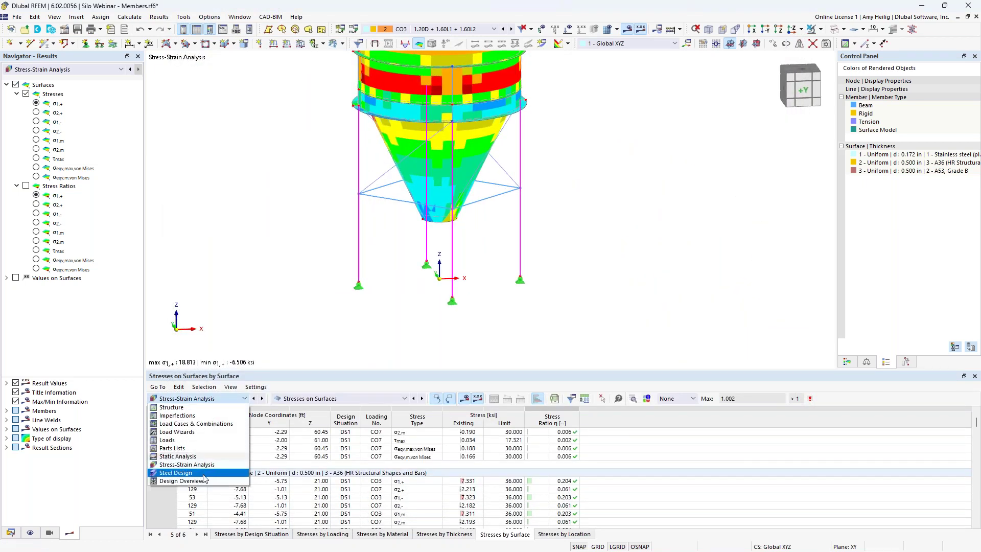
click(203, 473)
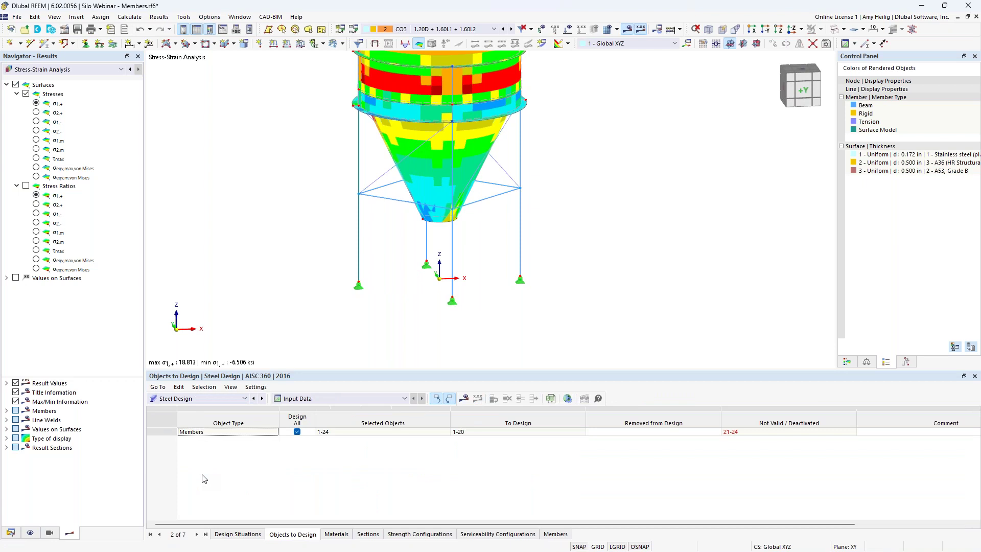
click(236, 534)
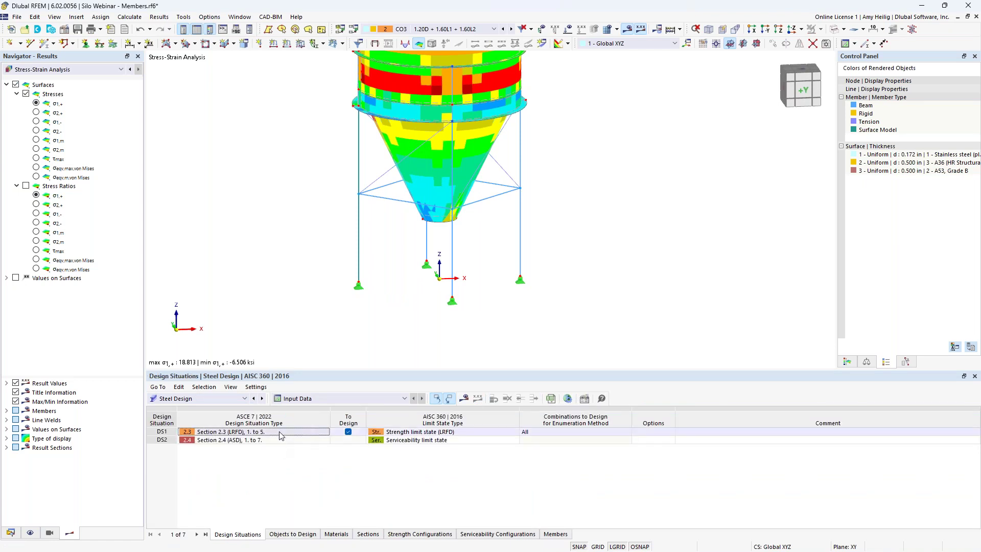
click(444, 433)
click(515, 432)
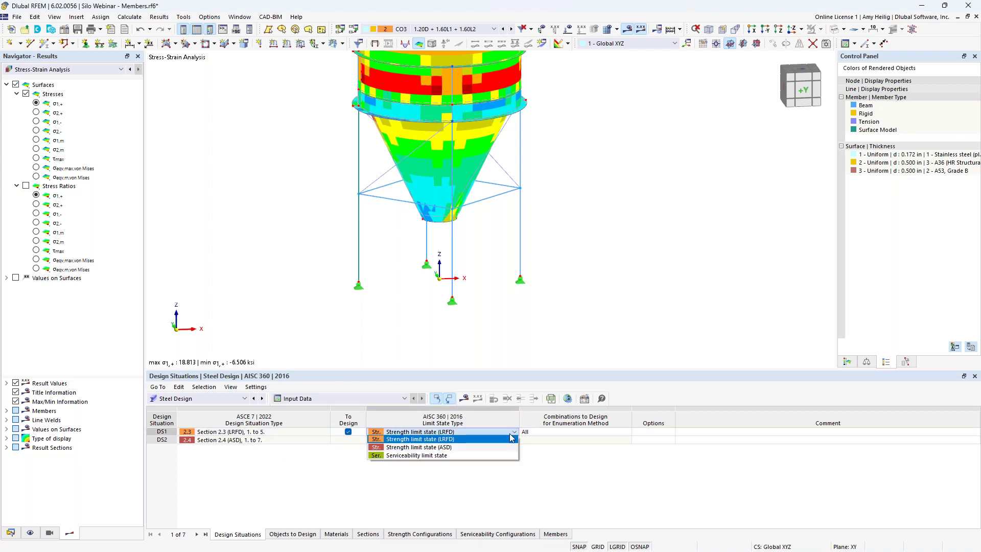
click(475, 444)
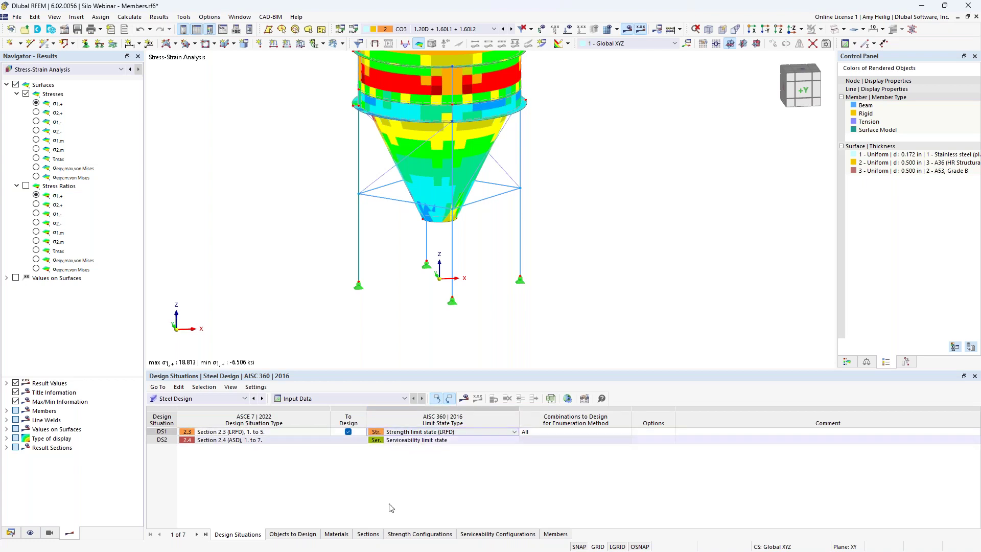
Restrict the Steel Design objects to the four support columns, members 1, 8, 11 and 18, instead of designing all members.
click(303, 535)
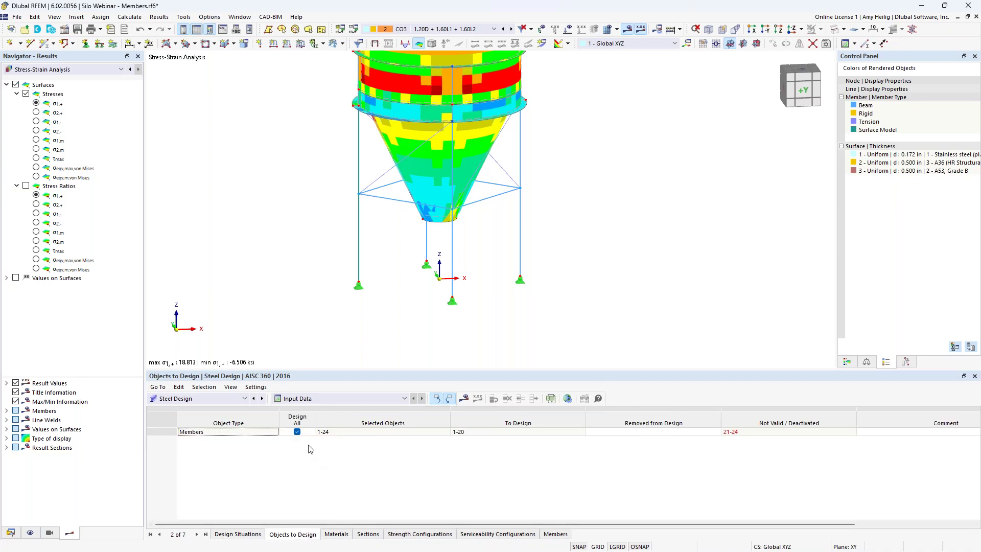
click(297, 433)
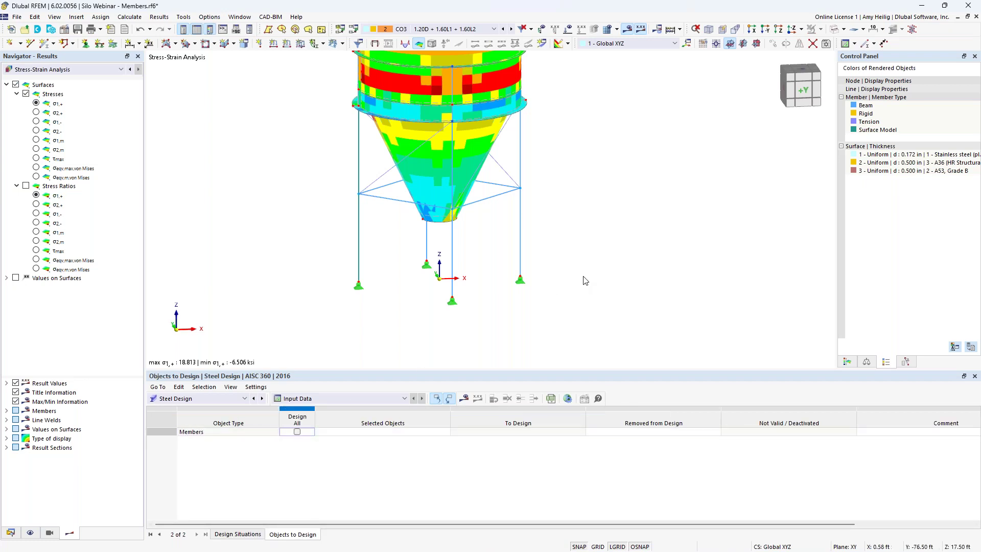
mouse_move(577, 258)
mouse_down()
mouse_move(399, 251)
mouse_move(572, 263)
mouse_up()
click(408, 432)
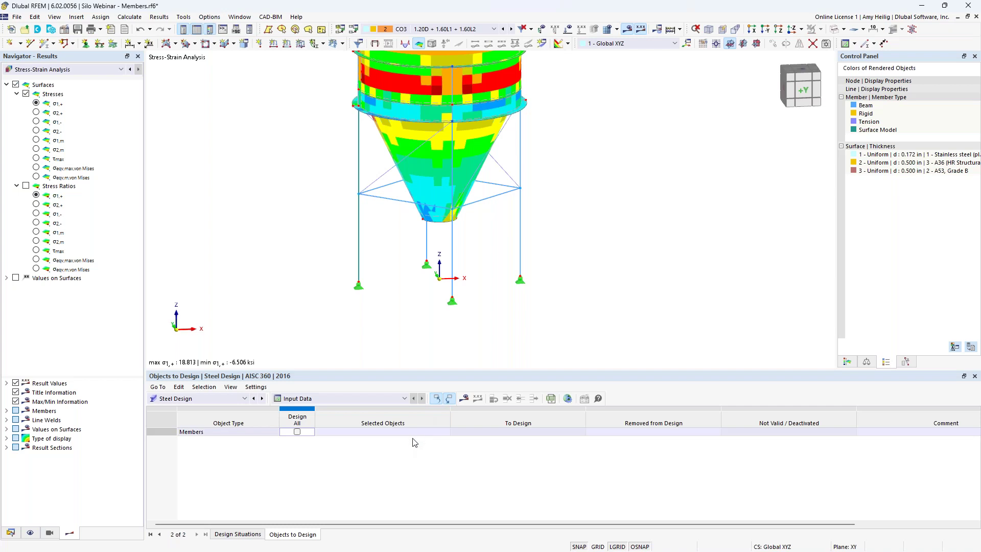
click(444, 433)
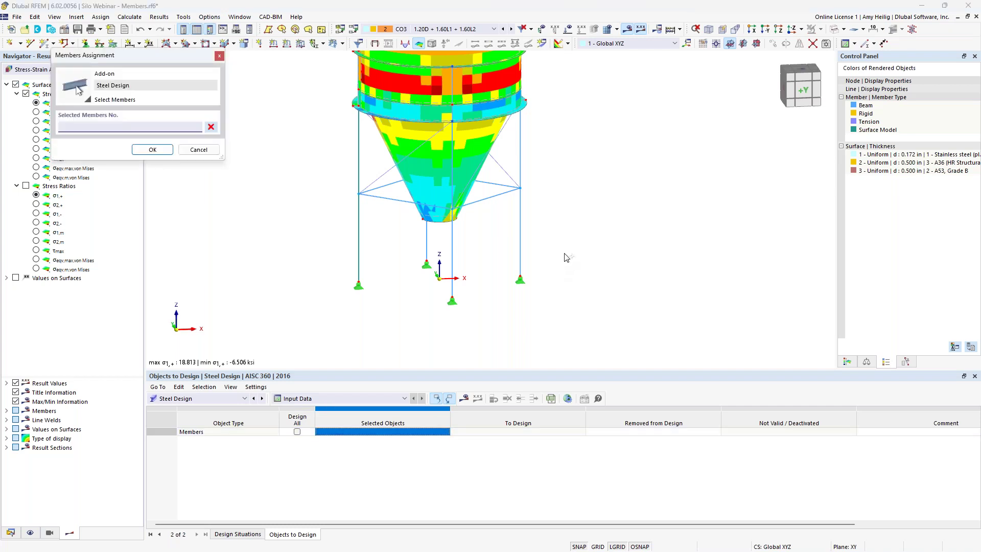
drag(560, 248, 350, 235)
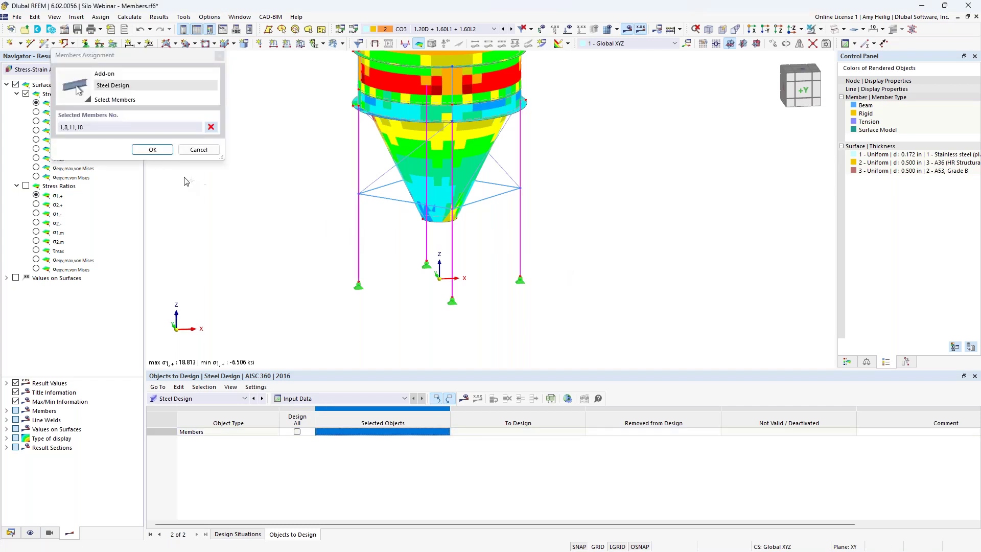
click(152, 149)
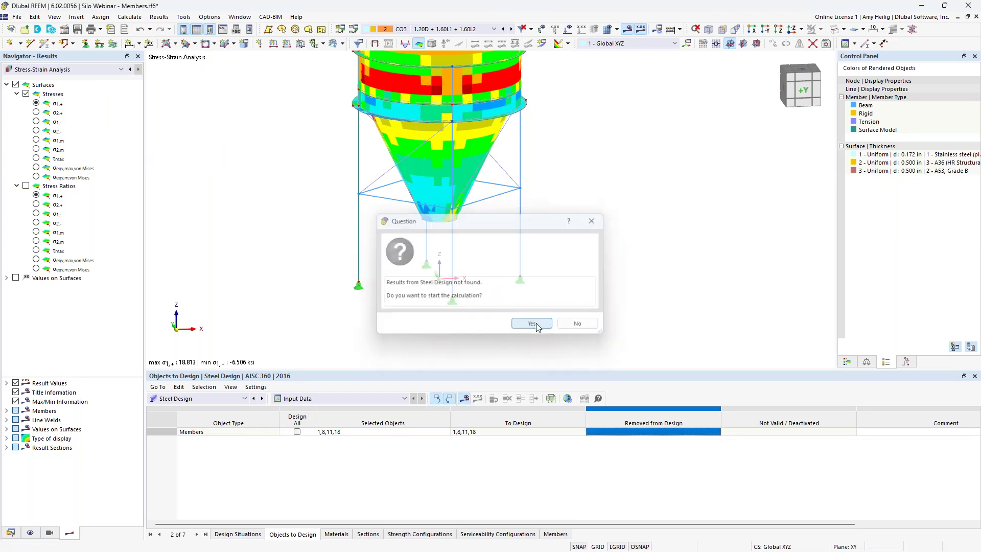
Run the Steel Design calculation and list the design ratios on members, sorted by member, in an enlarged results table.
click(532, 324)
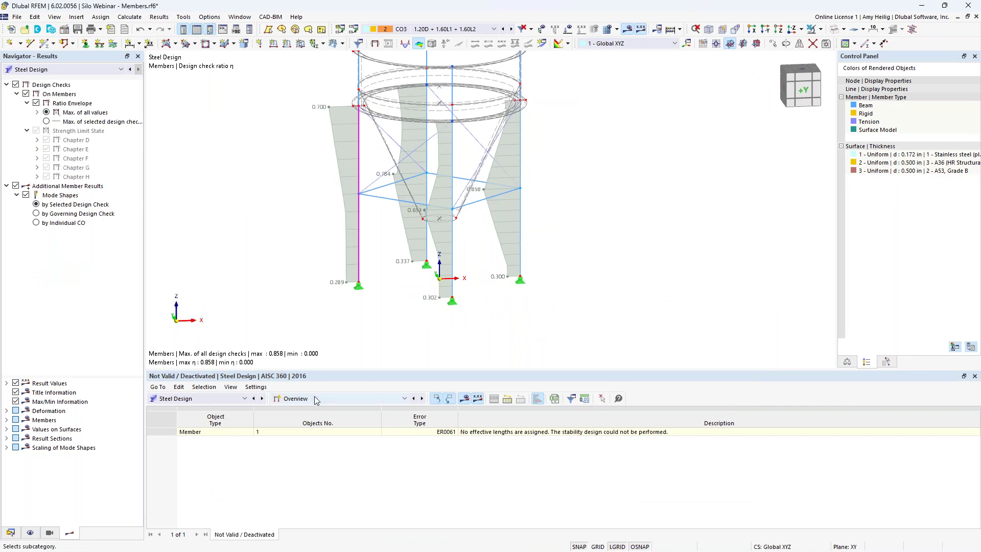
click(315, 398)
click(316, 424)
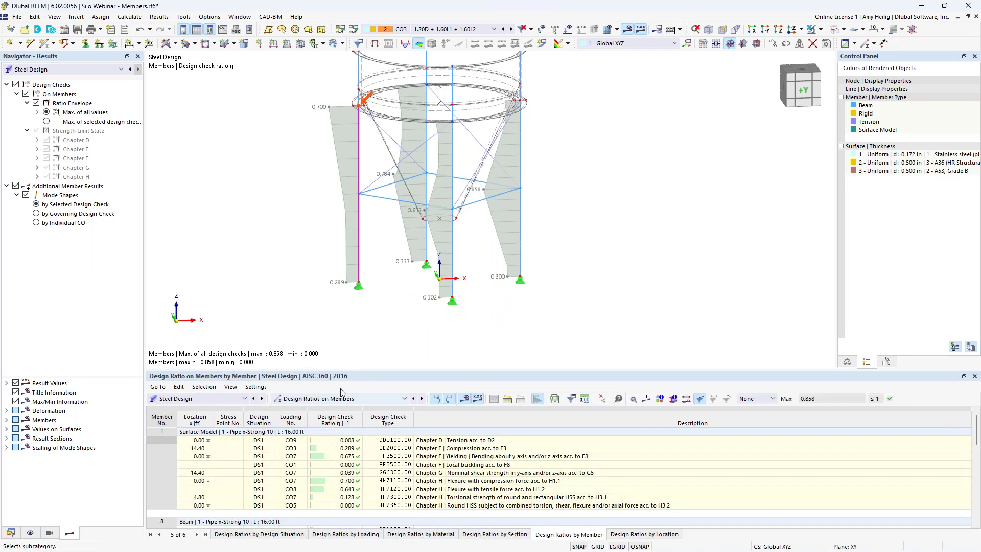
drag(357, 369, 384, 276)
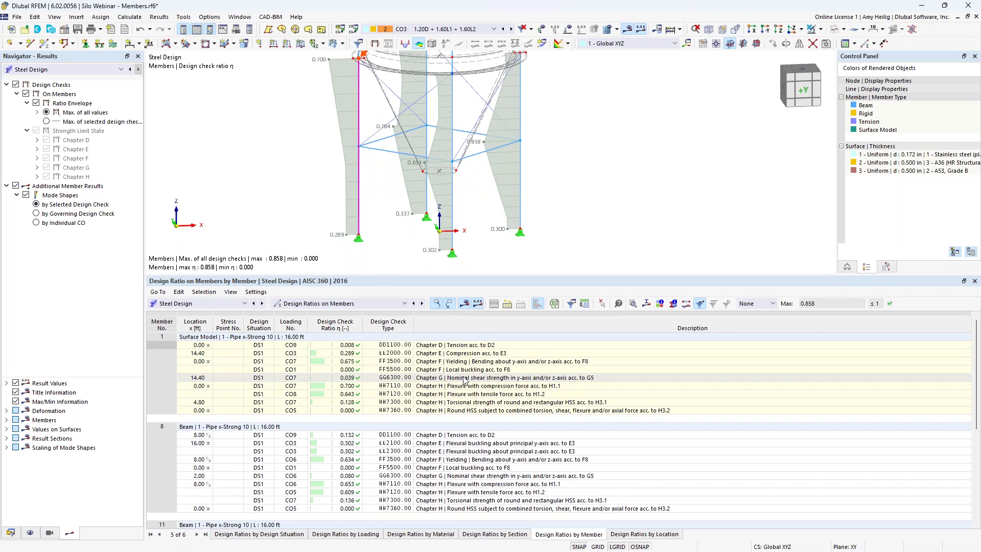
Examine the design check details of member 8 for Chapter F yielding, bending about the y-axis and/or z-axis according to F8.
scroll(465, 380, down, 1)
click(479, 444)
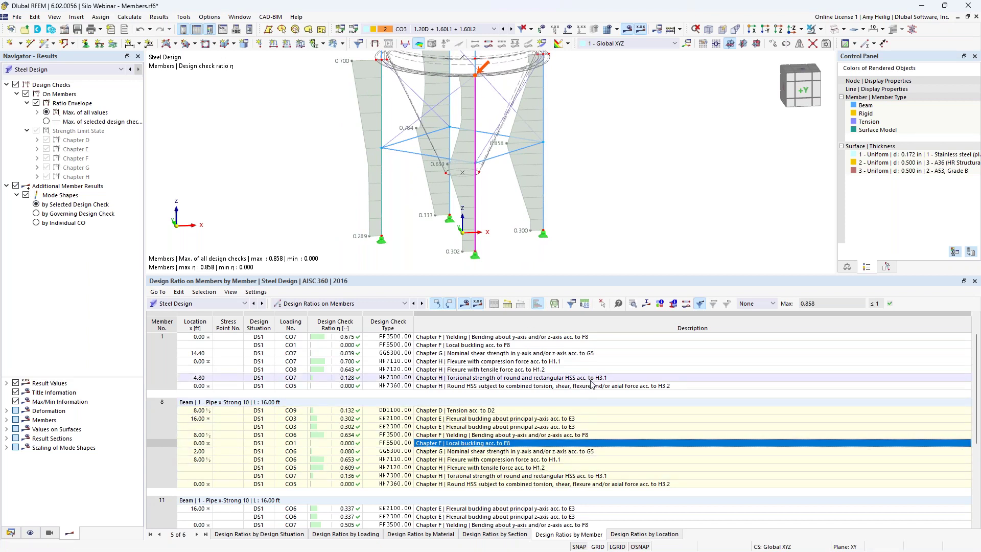
key(Up)
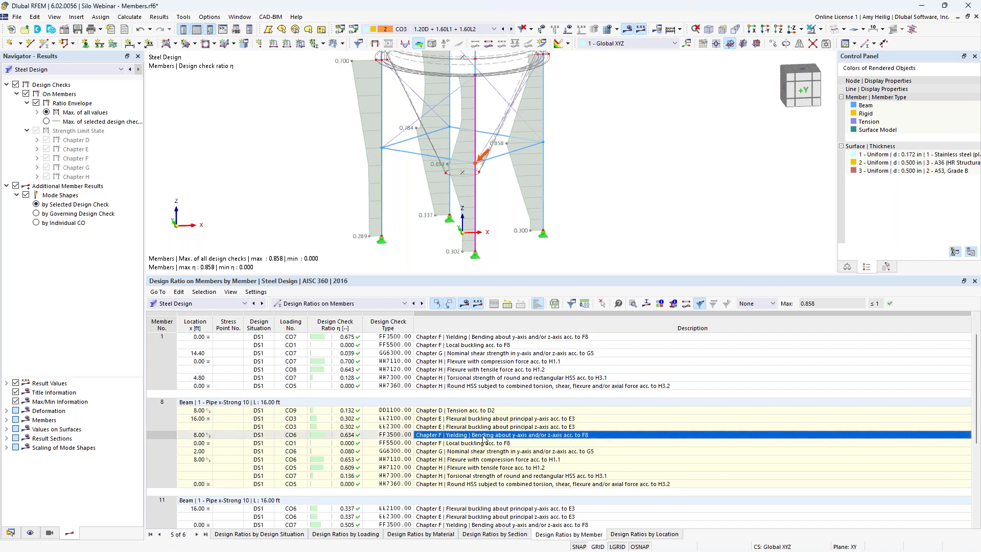
click(635, 305)
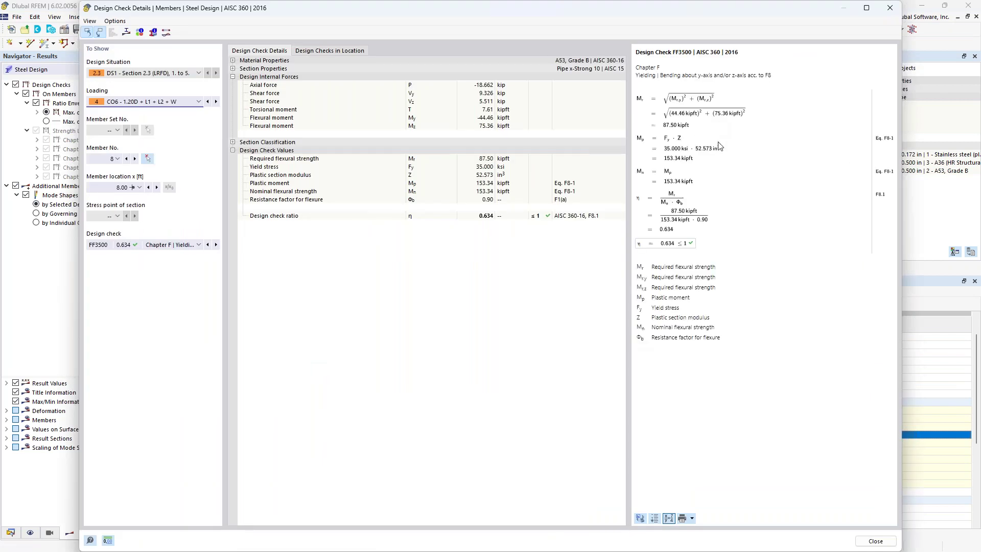
ctrl+scroll(719, 146, up, 5)
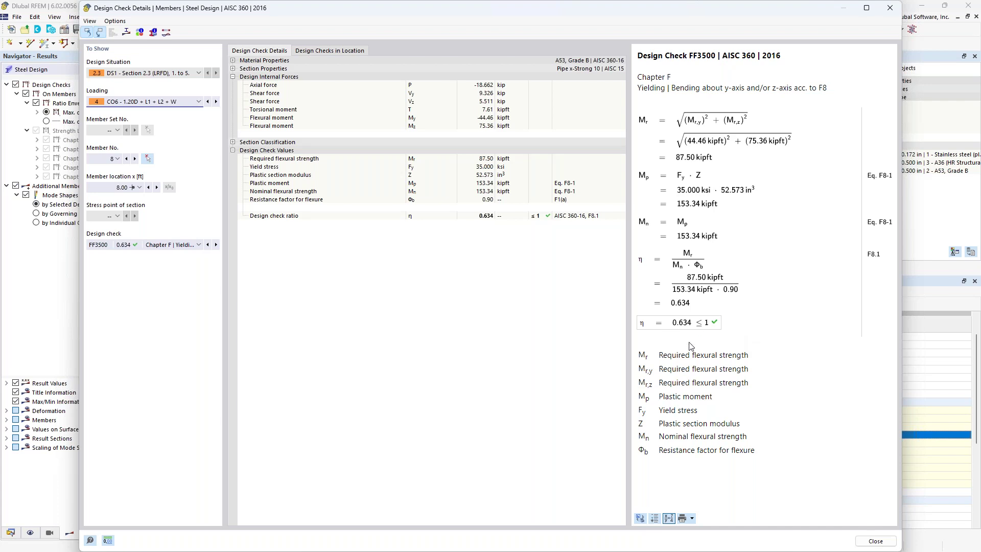
Review the list of design checks available for member 8 under CO6, and close the design check details.
click(193, 246)
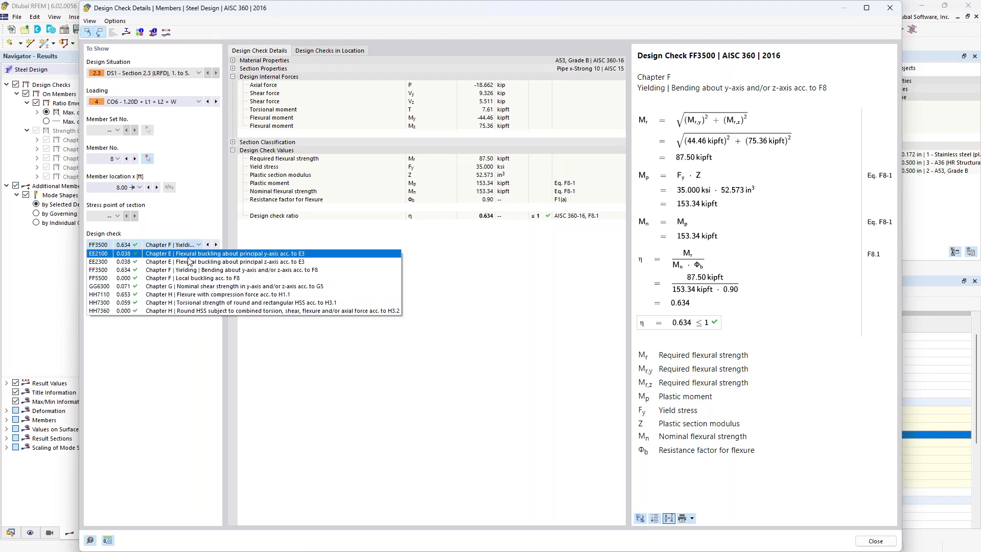
click(190, 352)
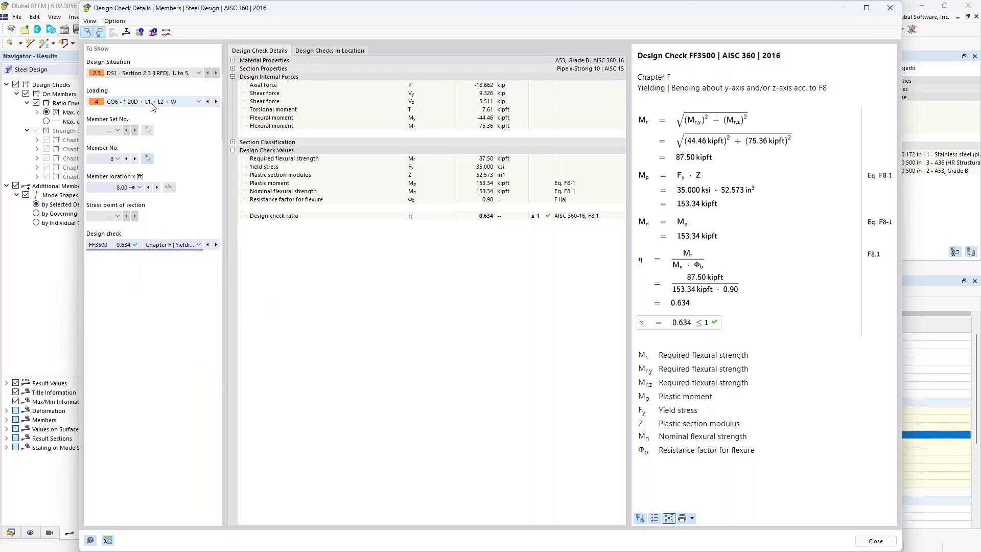
click(897, 12)
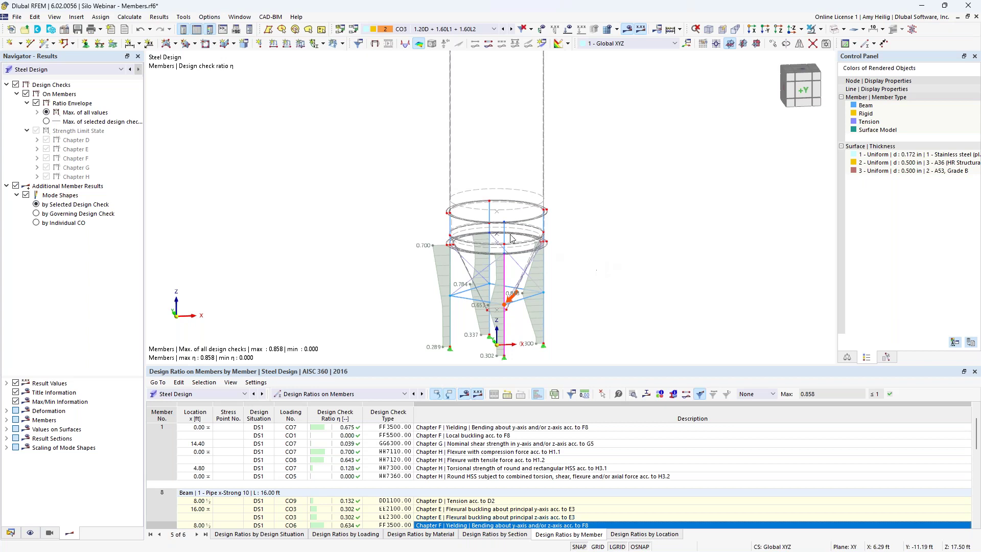
Enable the critical load calculation for load combination CO3 and set stability settings ST2 to 10 lowest eigenvalues.
click(353, 30)
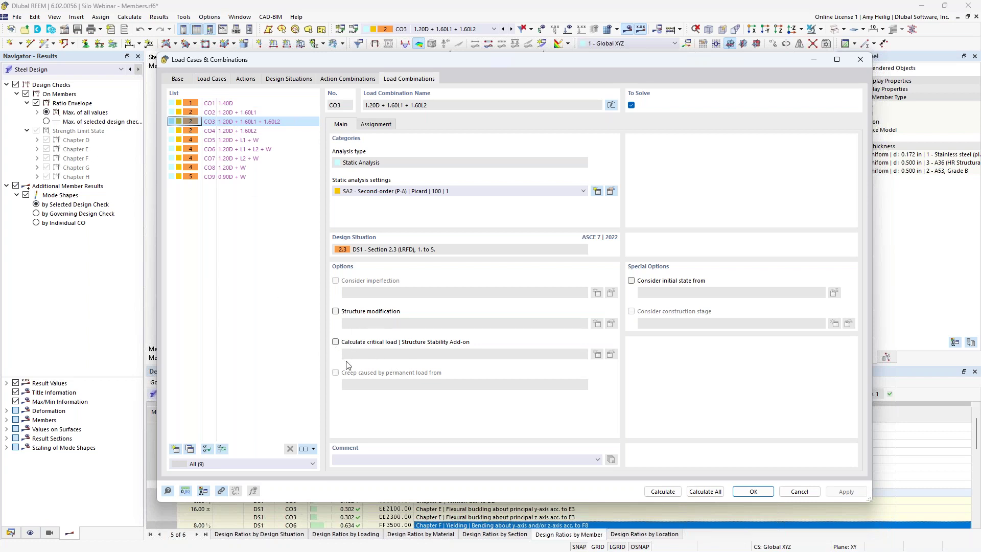
click(336, 341)
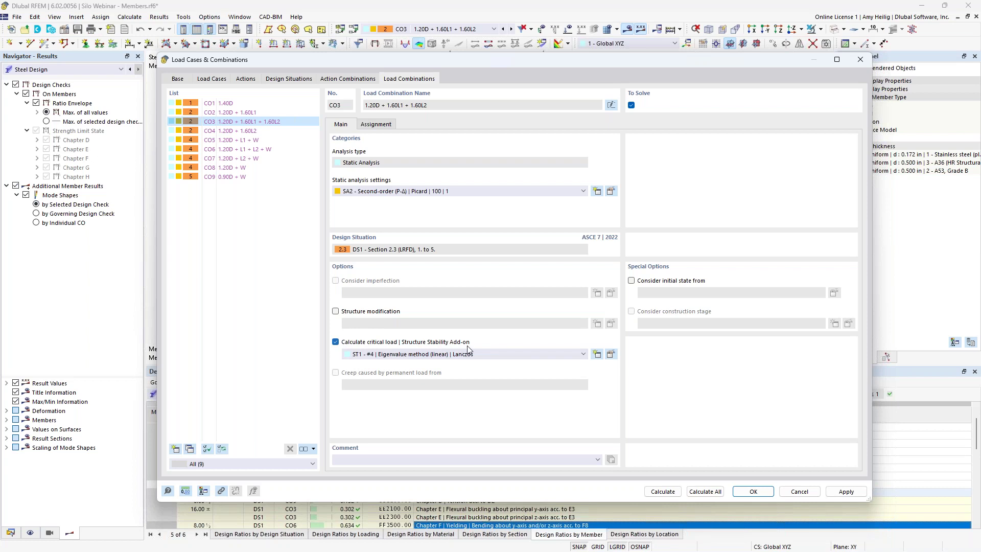
click(611, 354)
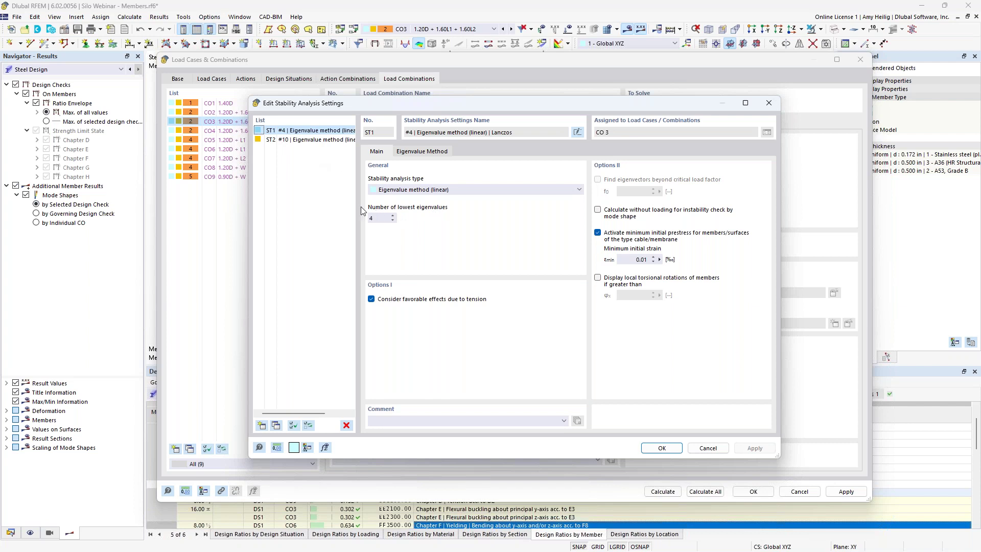
click(332, 141)
drag(381, 220, 364, 219)
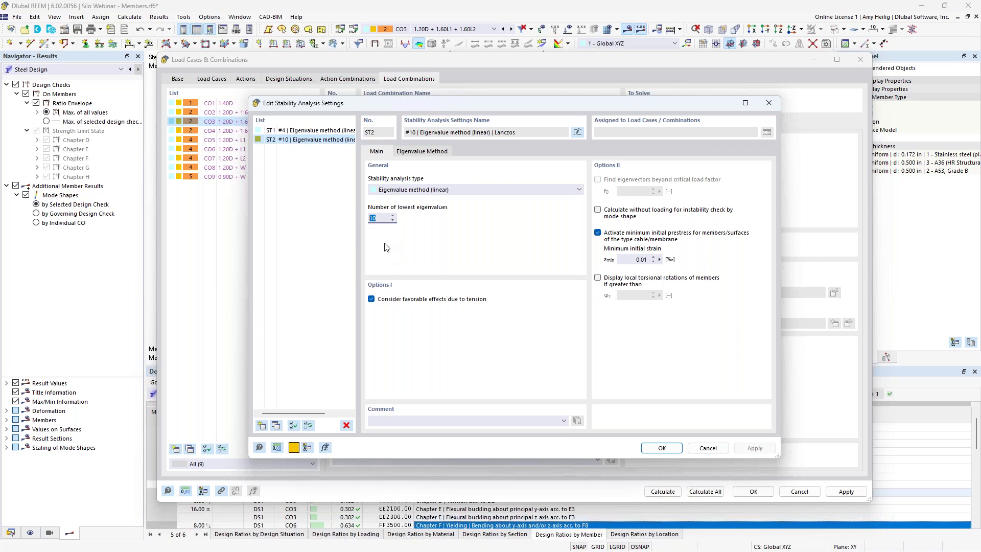
text(10)
click(675, 452)
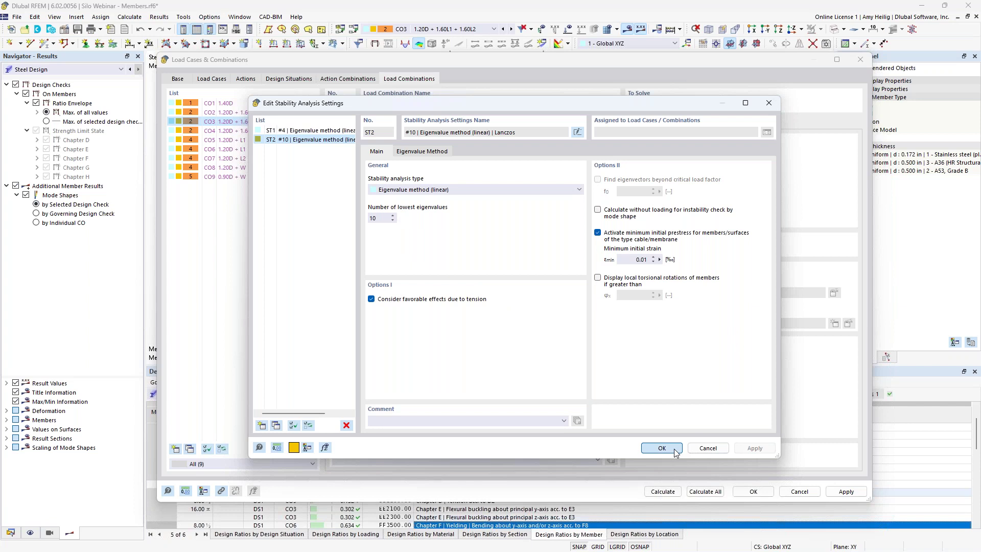
Assign stability settings ST2, the linear eigenvalue method with Lanczos, to CO3 and calculate the combination.
click(470, 354)
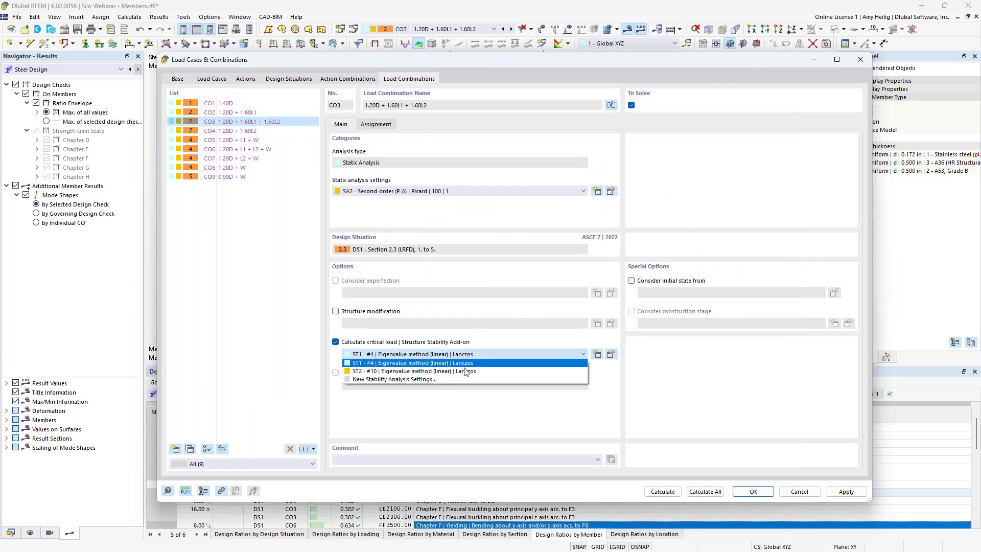
click(466, 372)
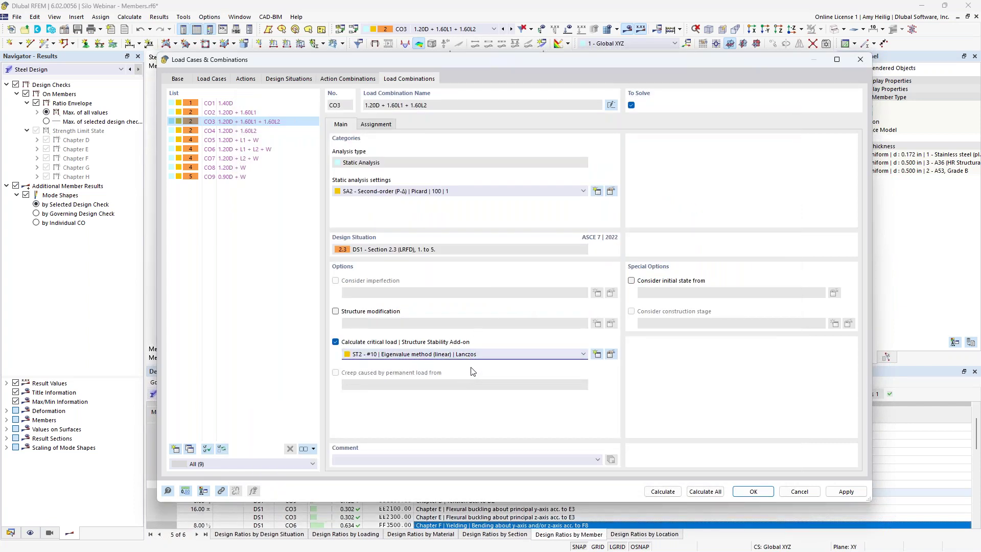
click(663, 491)
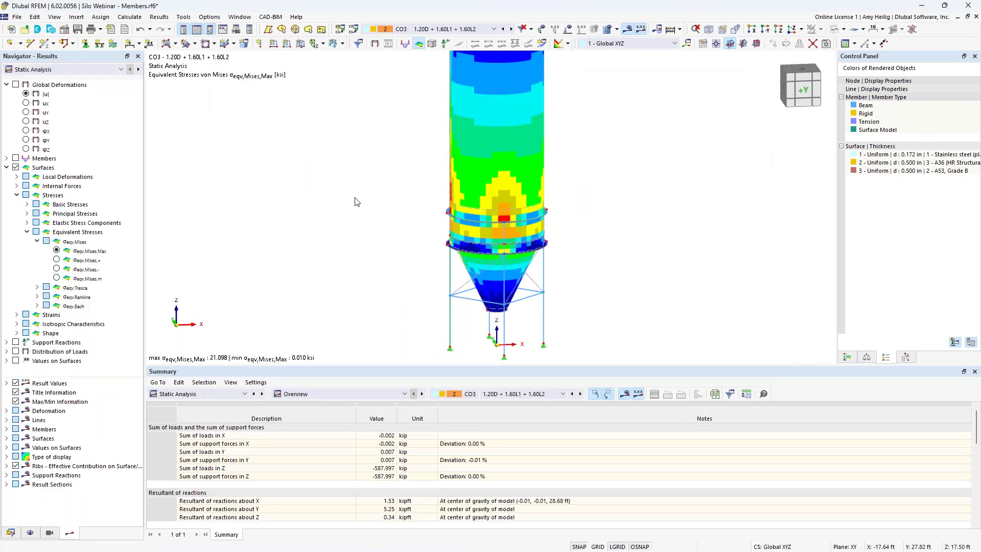
Display the stability analysis results for CO3 with the full silo in view and the mode shape colour scale.
click(81, 69)
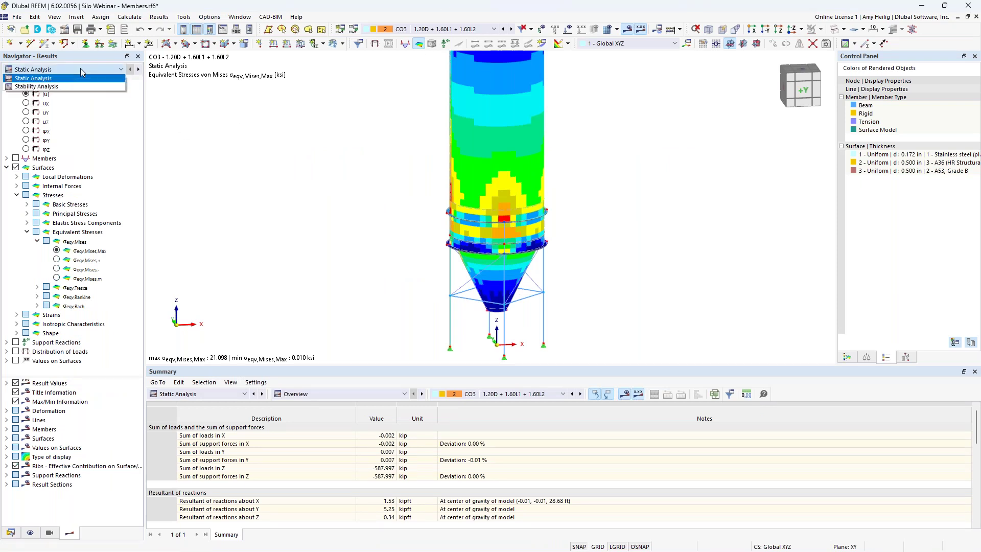
click(45, 88)
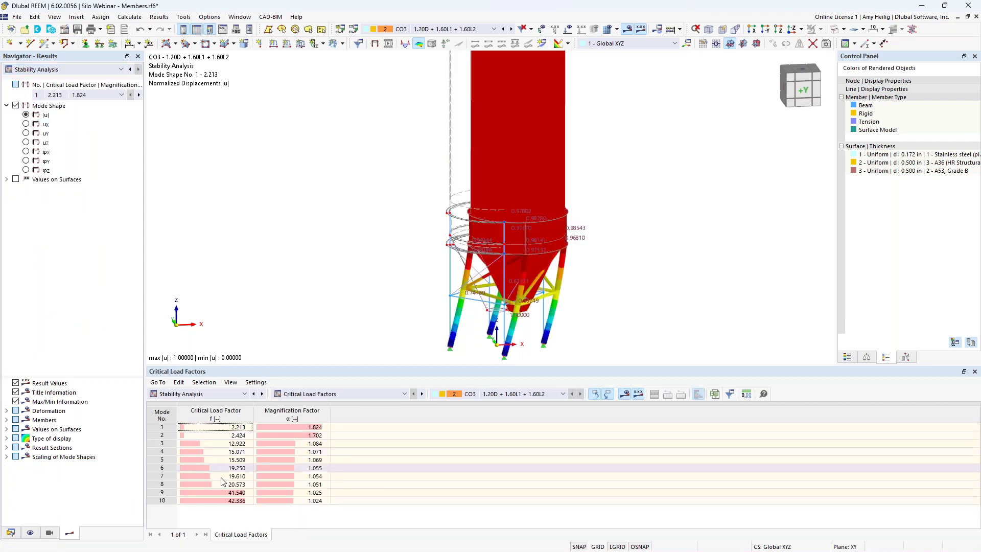
scroll(387, 297, down, 2)
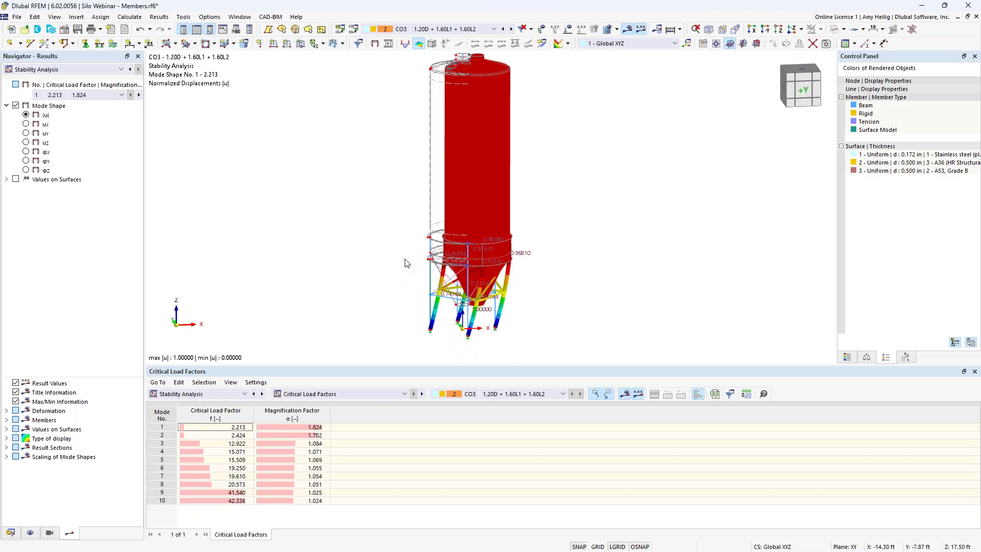
click(847, 357)
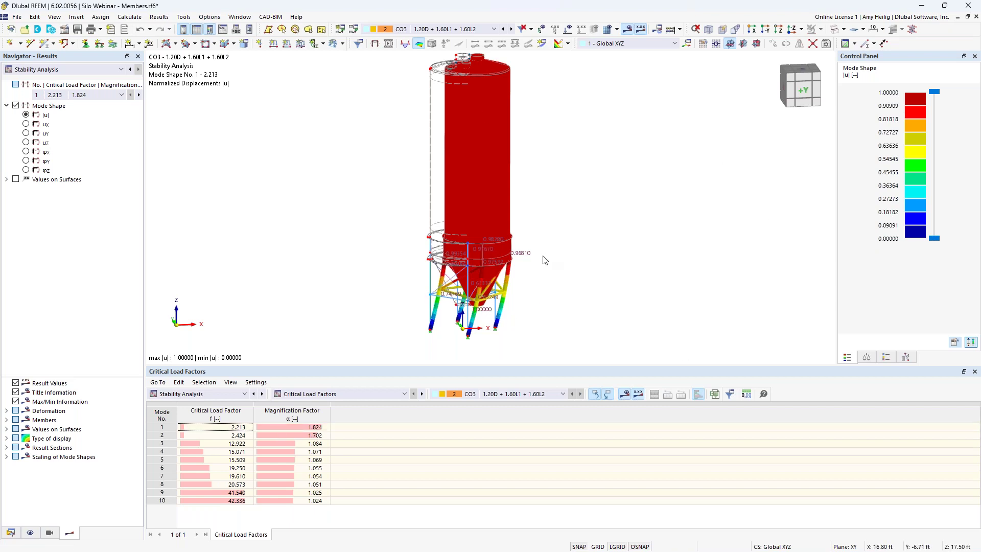
Examine mode shapes 1, 2 and 3 of CO3 on the silo and its support columns from different sides.
click(203, 430)
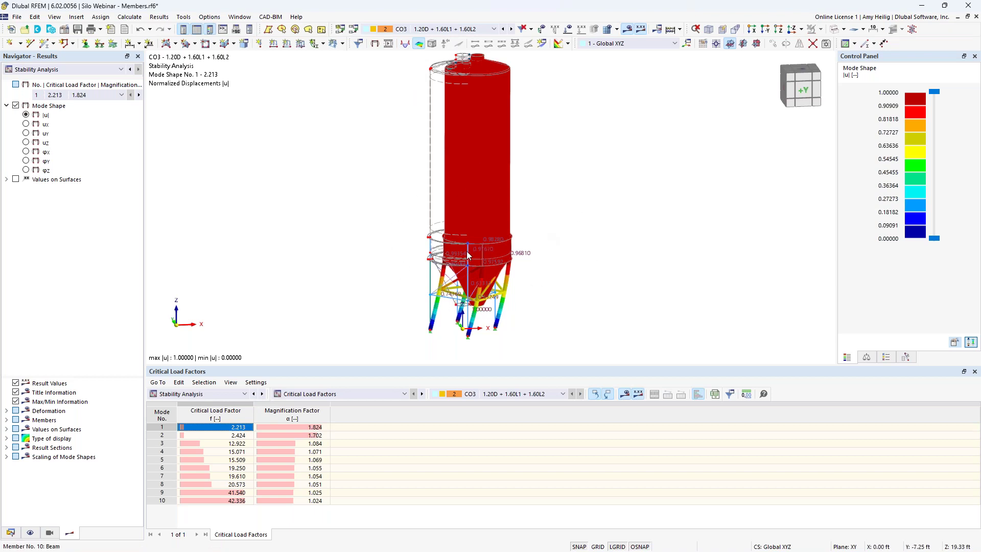
click(240, 436)
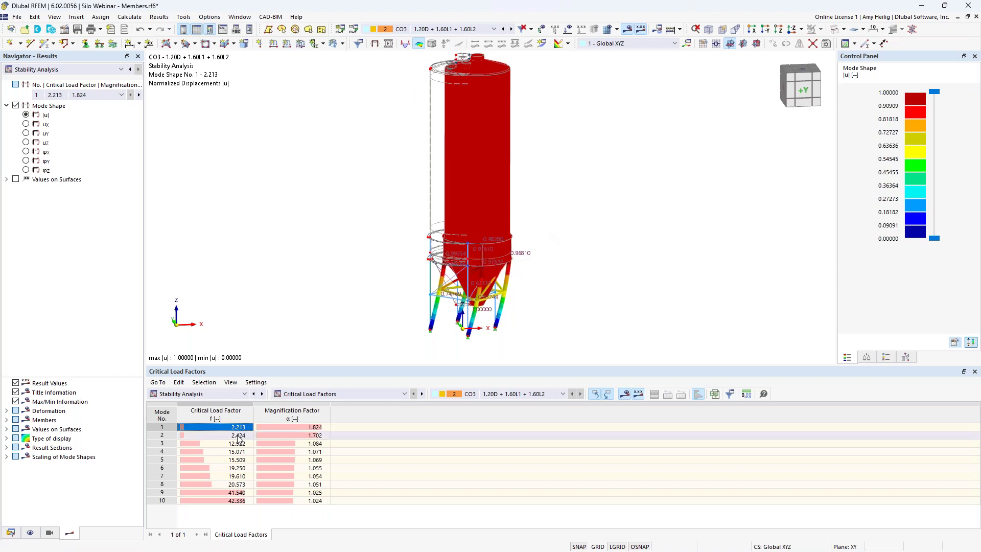
ctrl+middle_drag(575, 288, 470, 308)
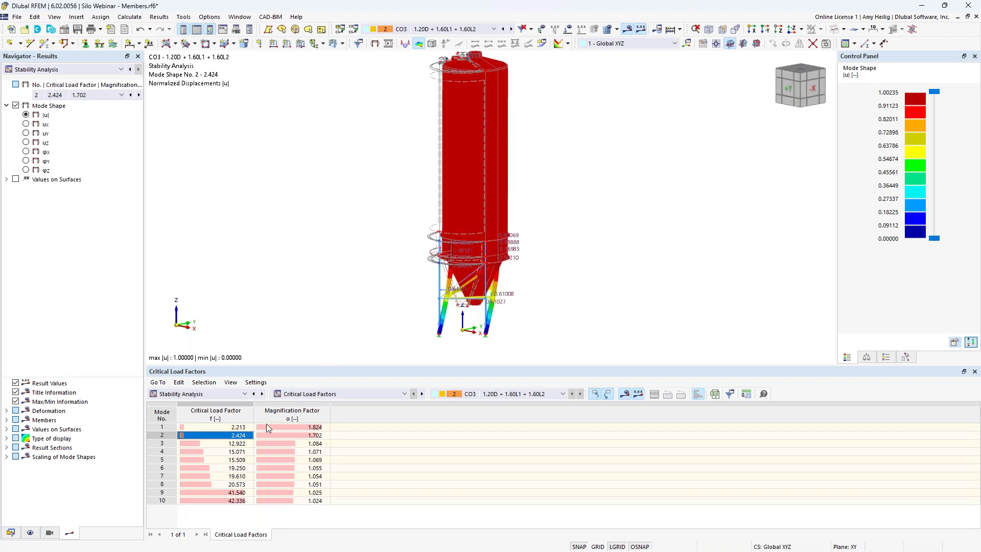
click(239, 444)
ctrl+middle_drag(373, 267, 480, 295)
scroll(481, 295, up, 3)
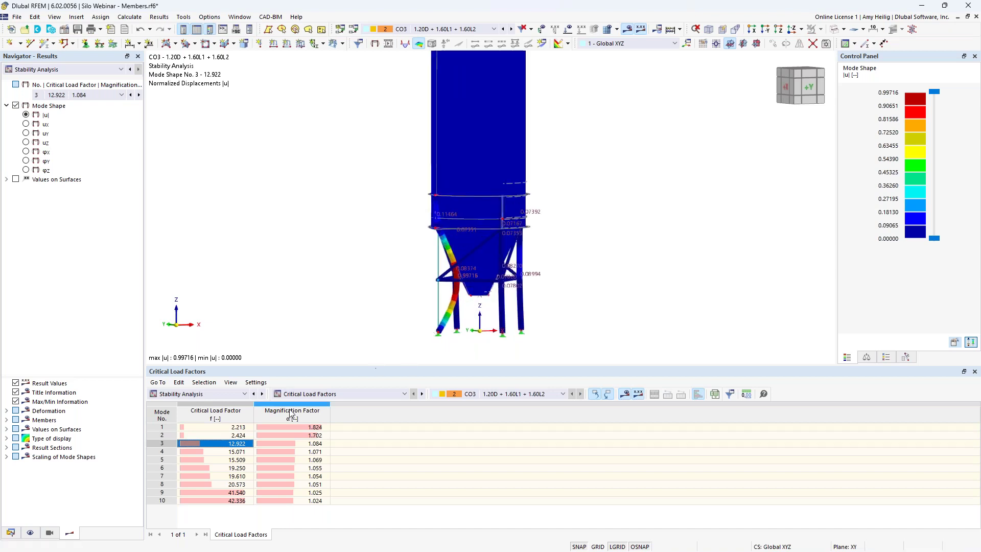
Examine mode shapes 4, 5 and 9, with a close view of the shell above the upper ring for mode 9.
click(237, 452)
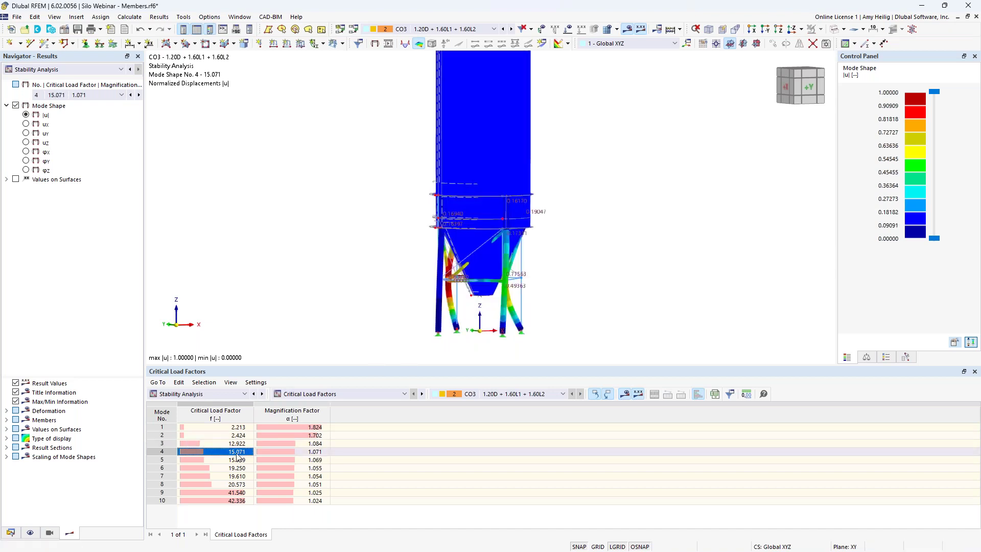
click(238, 461)
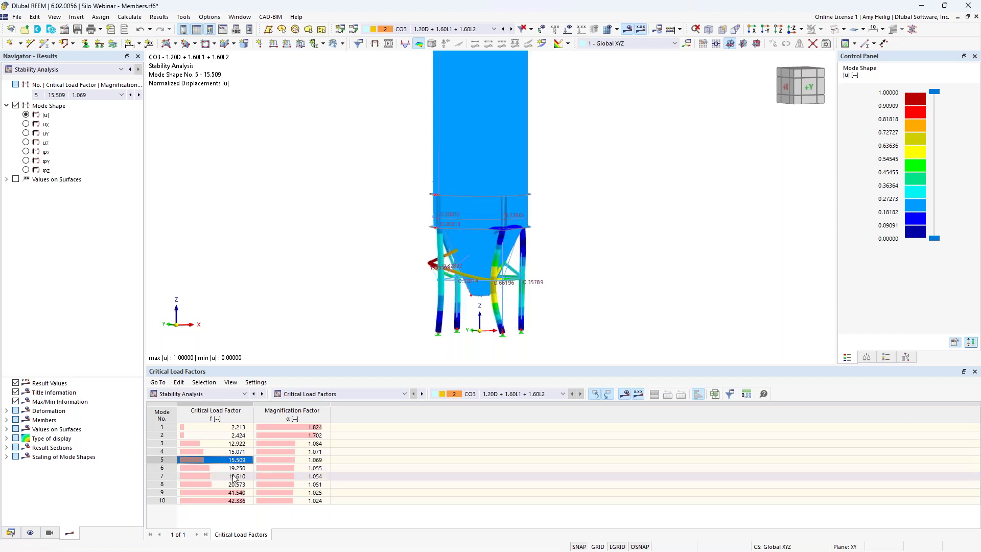
click(229, 493)
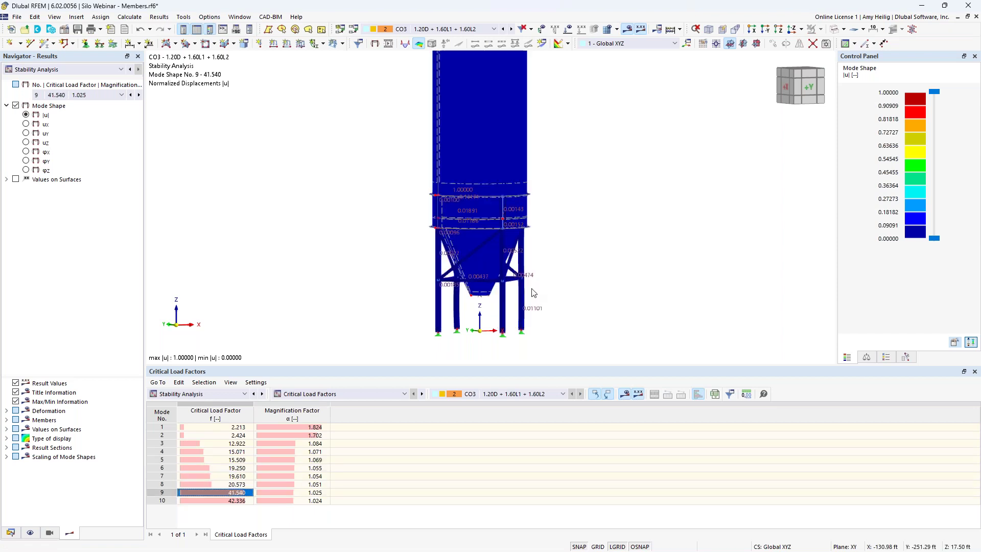
ctrl+middle_drag(368, 244, 491, 207)
scroll(490, 206, up, 5)
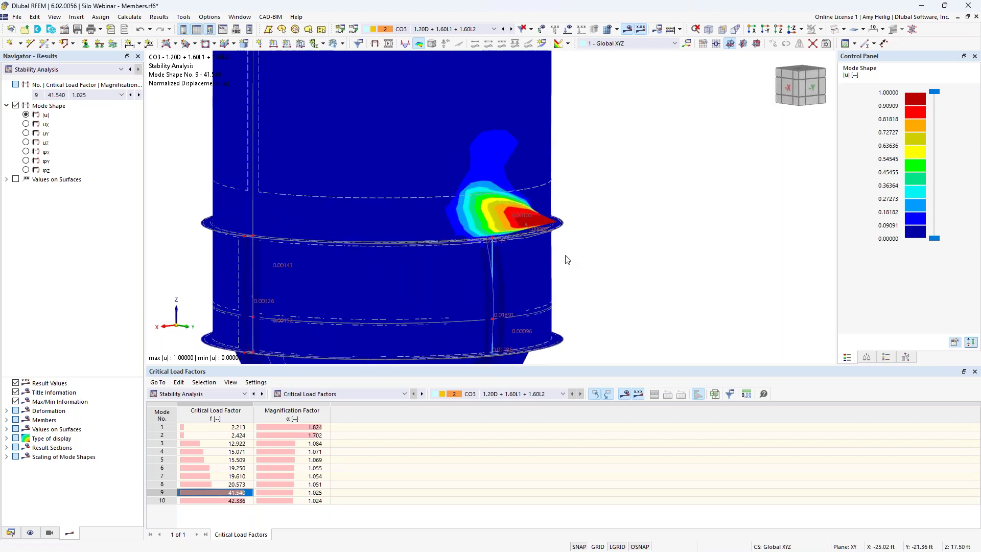
Set the display factor for mode shapes to 0.25.
click(867, 357)
click(965, 97)
text(0.25)
key(Return)
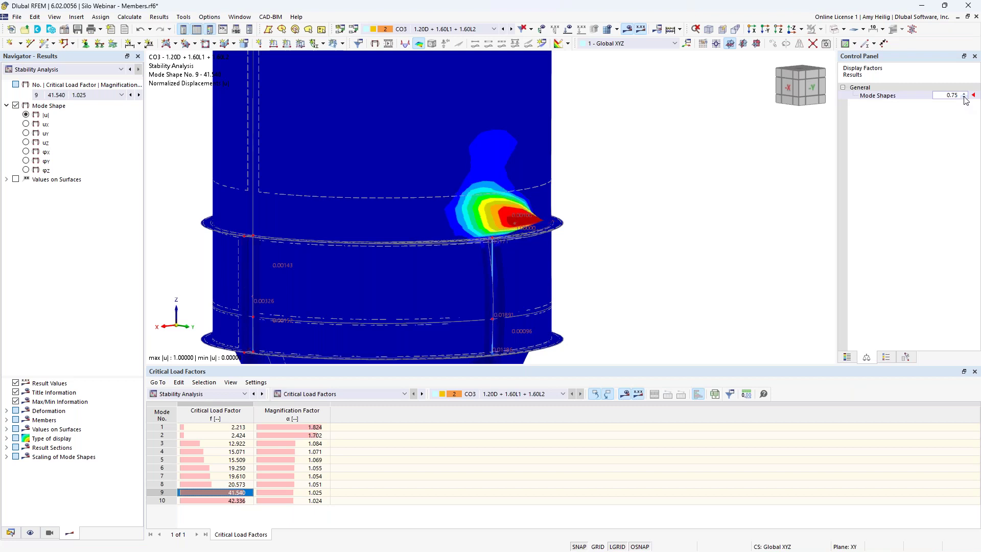
Inspect the mode 9 deformation of the silo wall near the upper ring from several angles and distances.
ctrl+middle_drag(574, 254, 574, 113)
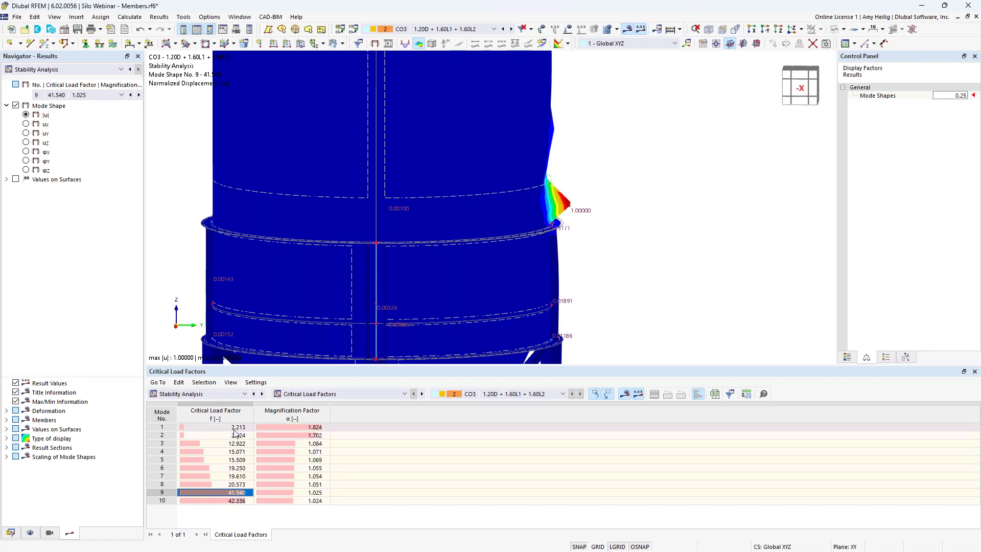
middle_drag(523, 308, 566, 216)
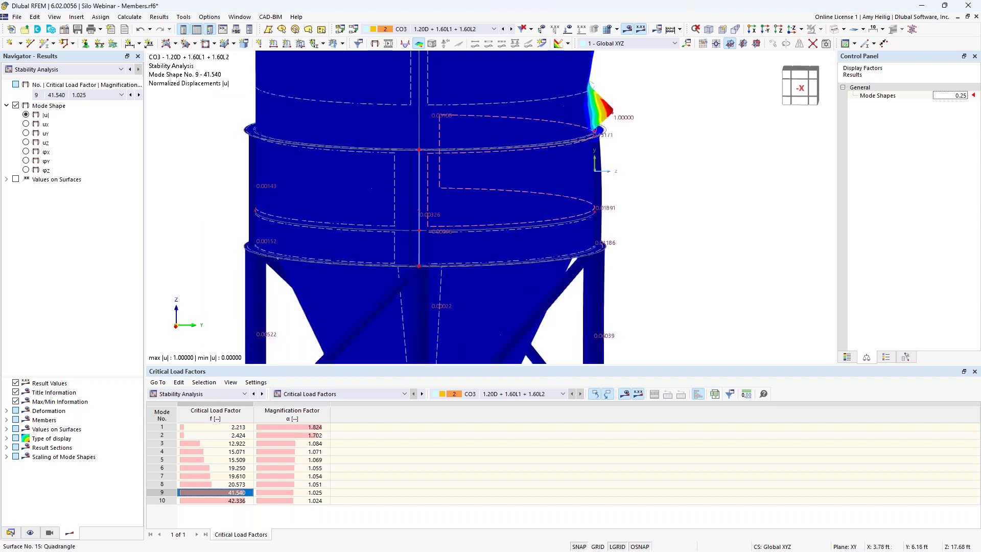
ctrl+middle_drag(690, 149, 611, 254)
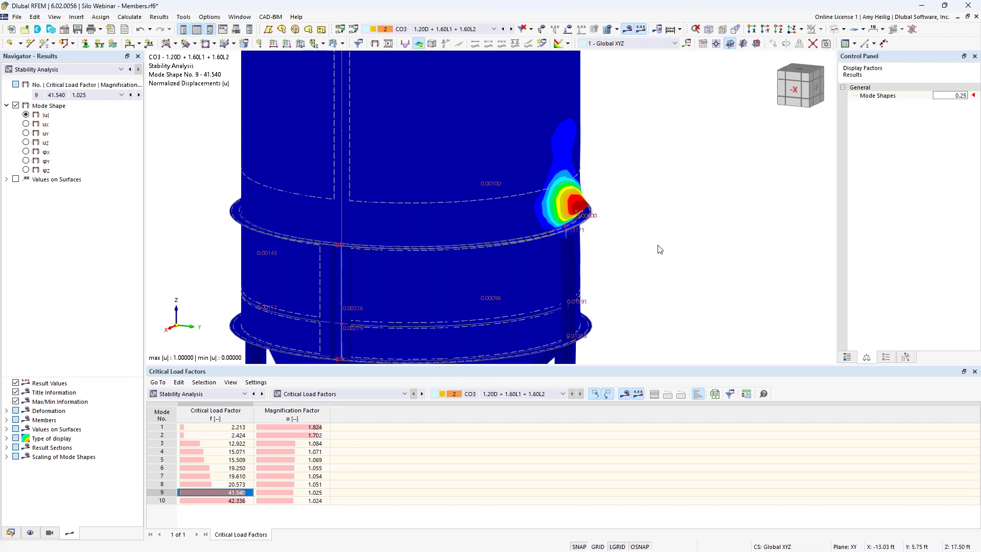
scroll(660, 249, down, 1)
scroll(659, 248, down, 2)
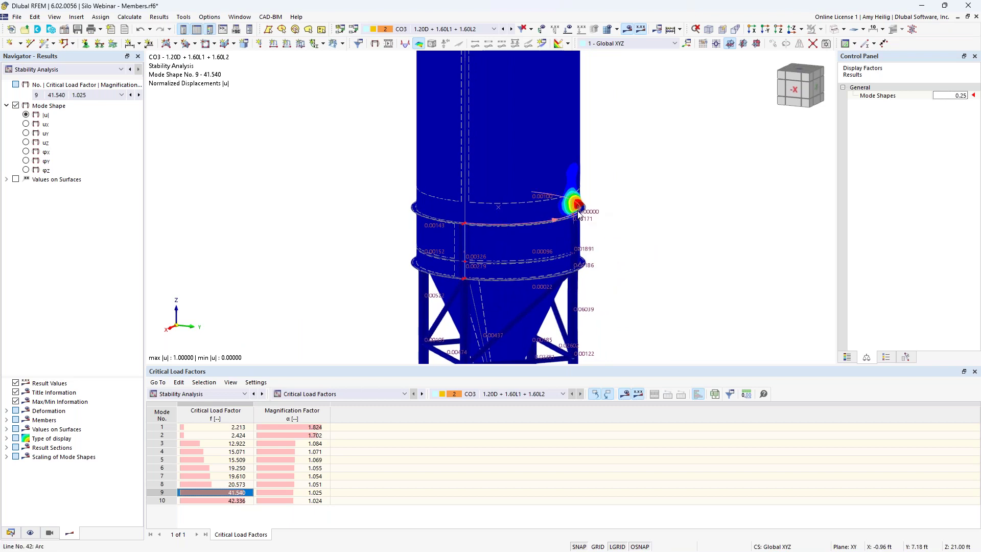
scroll(582, 210, up, 3)
ctrl+middle_drag(644, 256, 457, 145)
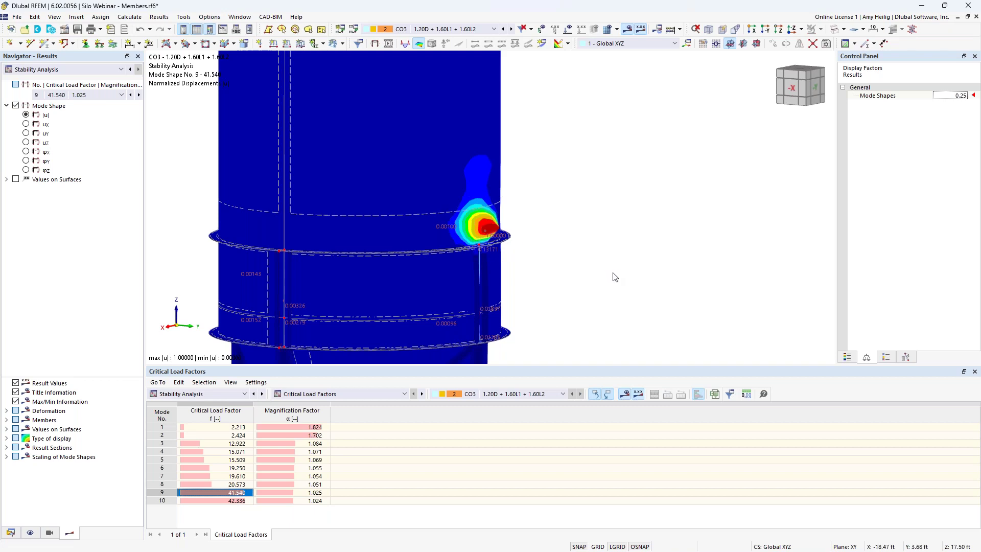
scroll(599, 232, down, 5)
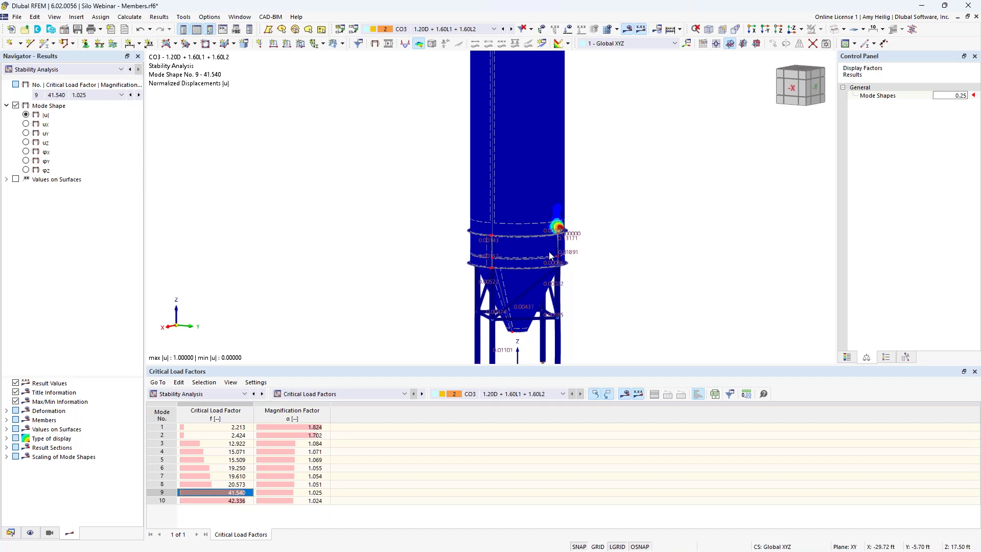
Switch to the PowerPoint slide show of the steel silo design webinar.
key(super+Tab)
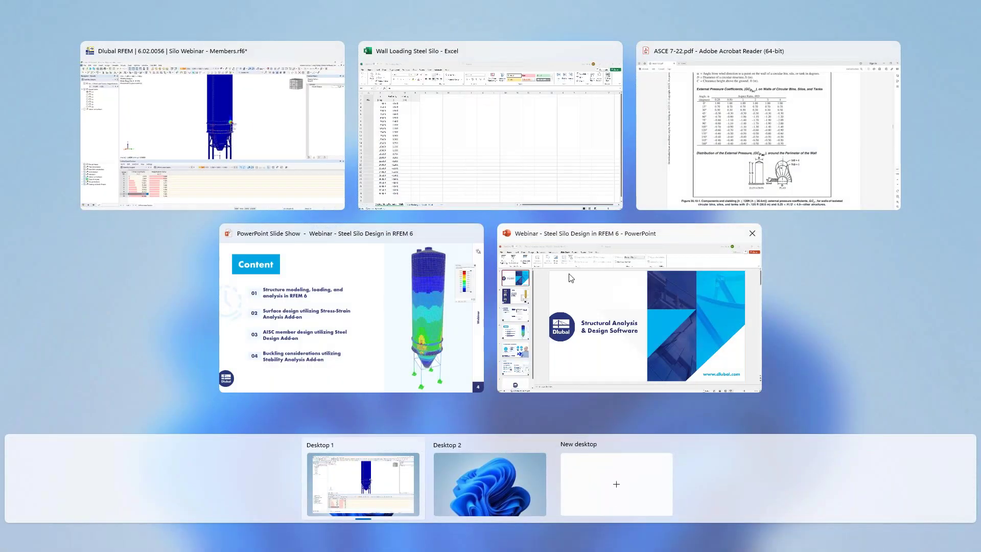
click(352, 312)
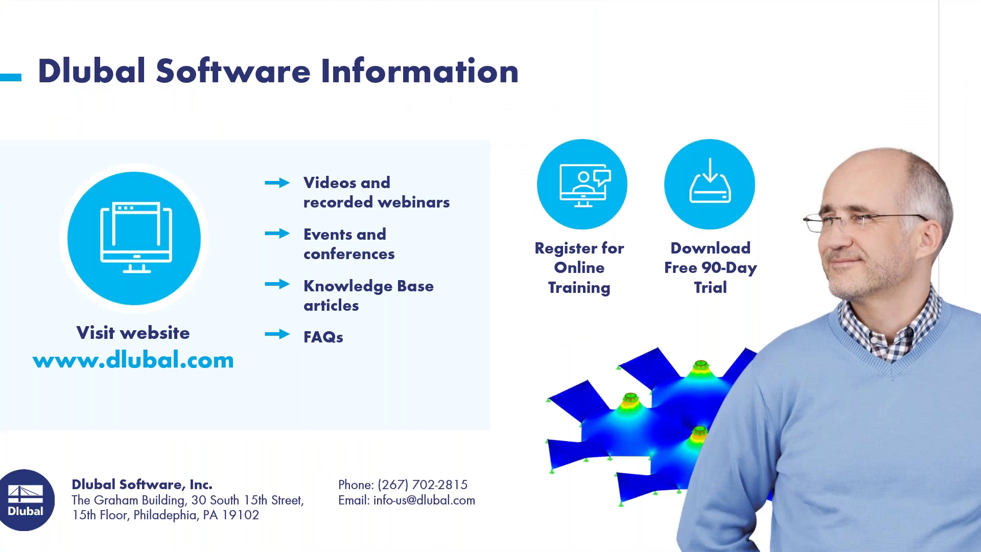